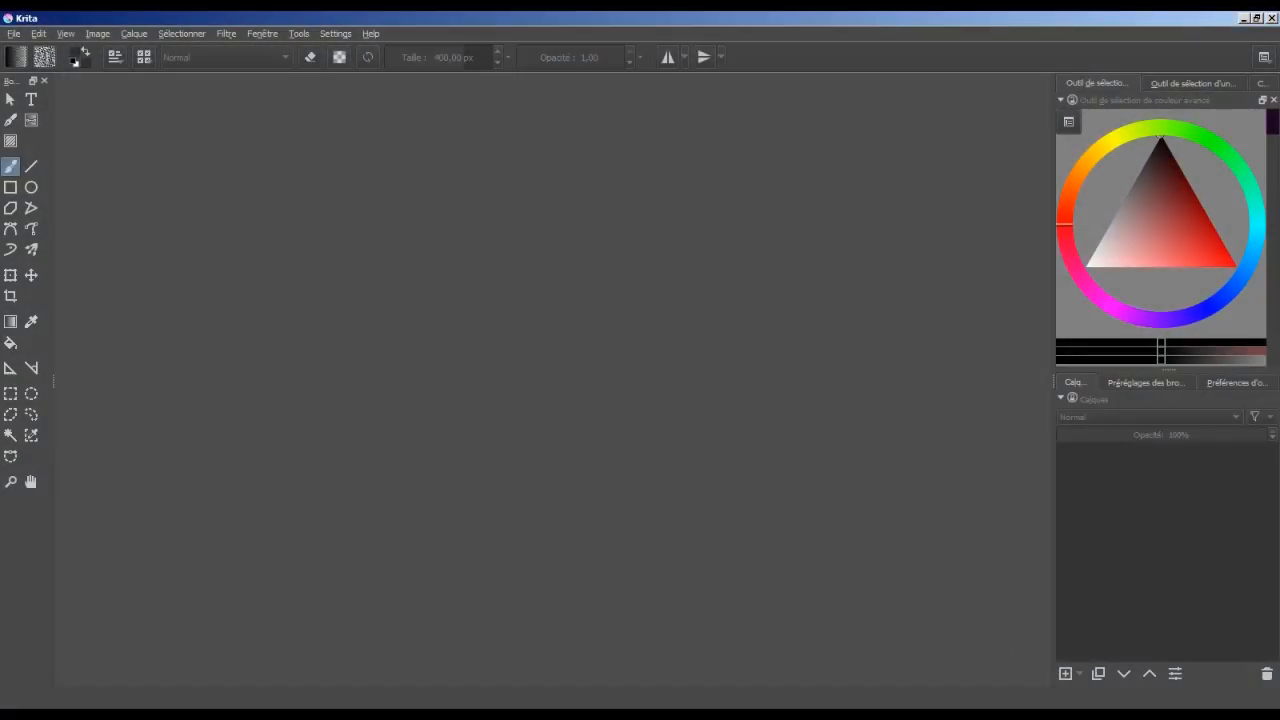
- Create a new document from the predefined A6 (300 ppi) size
left_click(14, 33)
left_click(40, 48)
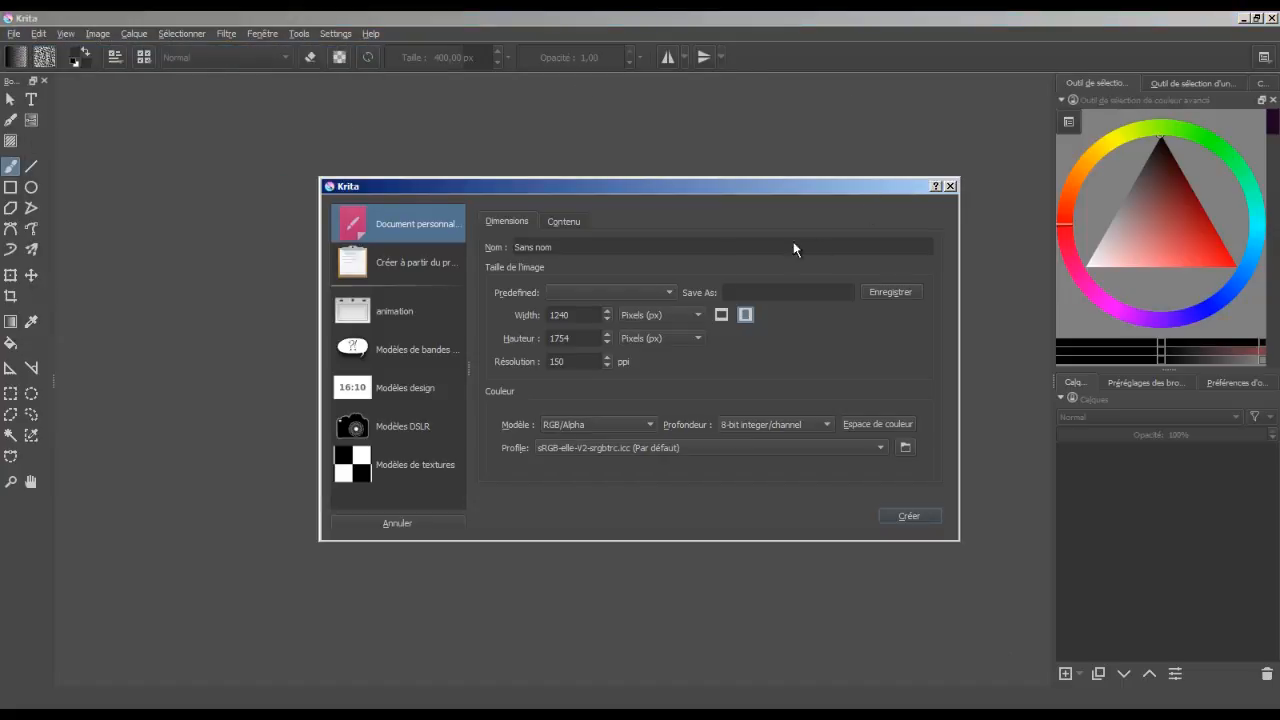
left_click(613, 293)
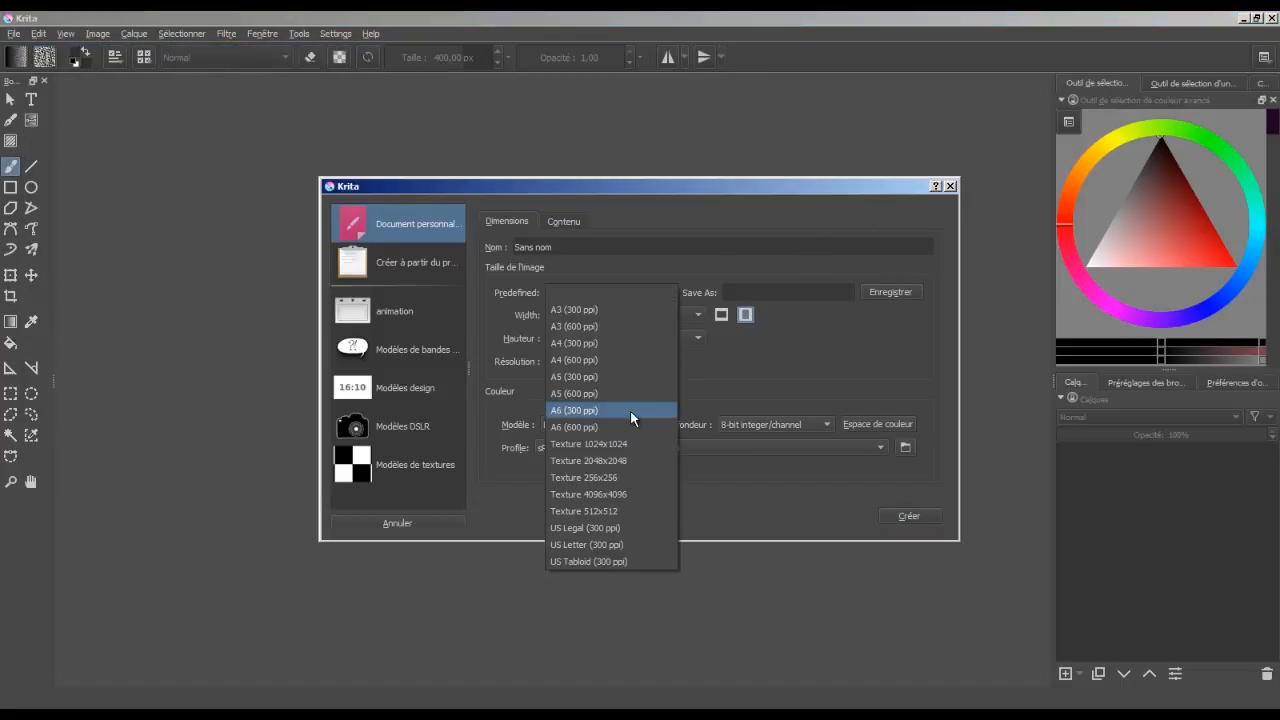
left_click(630, 411)
left_click_drag(575, 361, 538, 360)
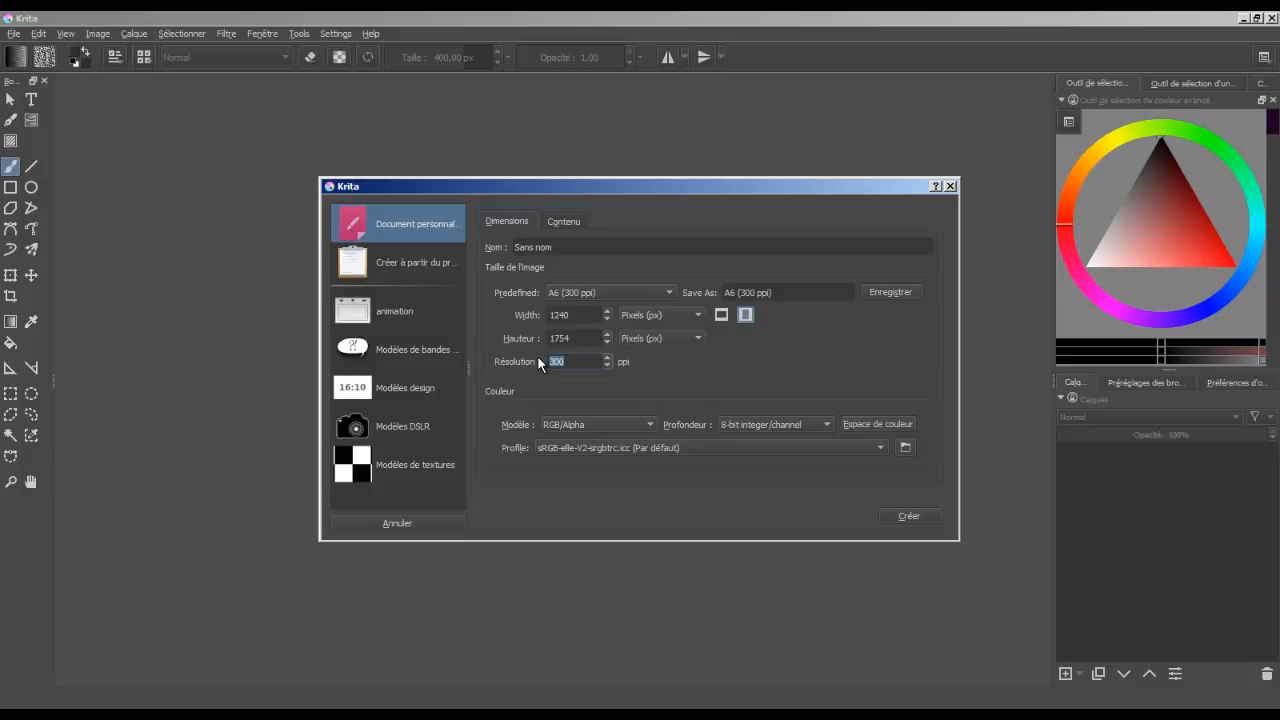
left_click(924, 519)
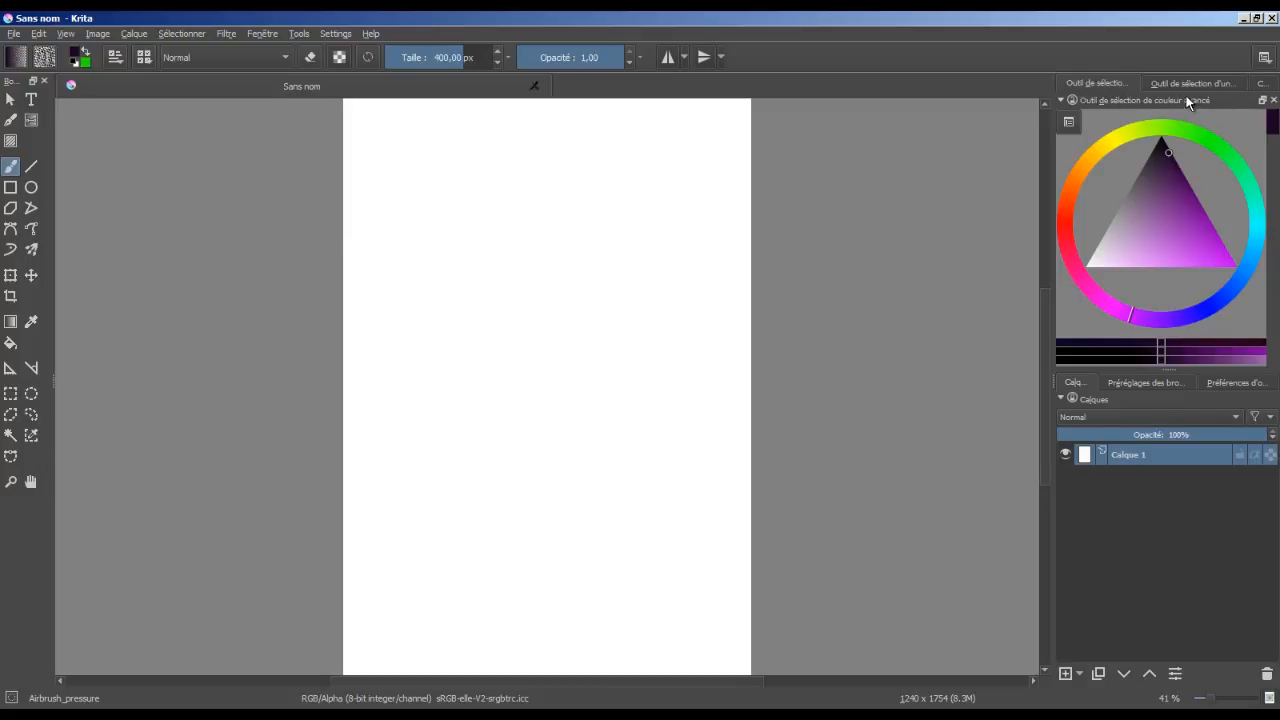
- Dock the advanced color selector beneath the toolbox and close the specific color selector and color sliders dockers
left_click_drag(1189, 103, 51, 512)
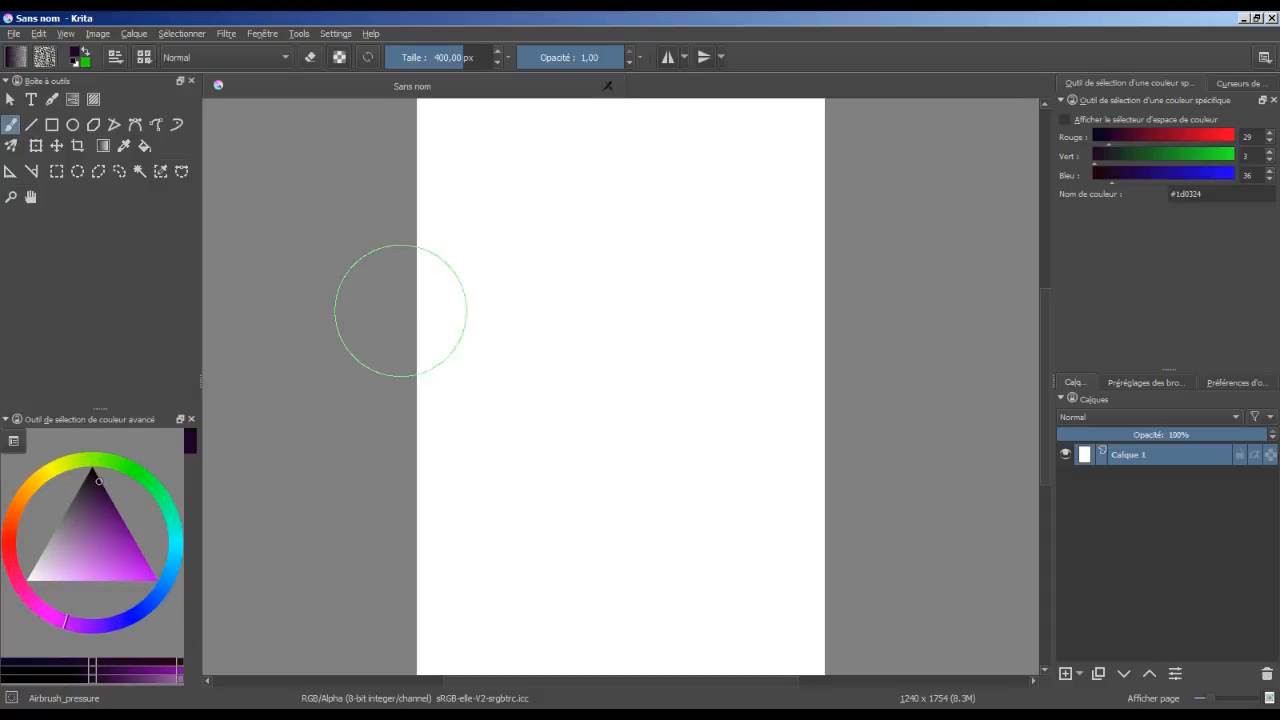
left_click(1273, 101)
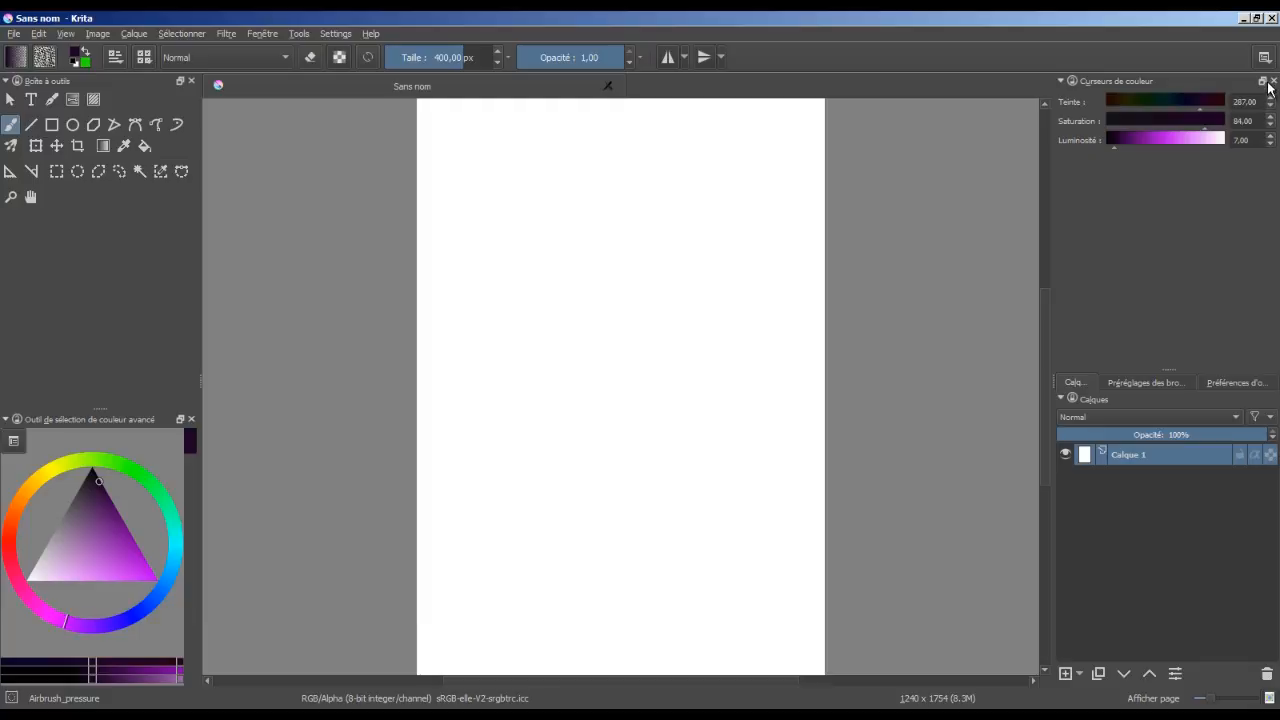
left_click(1274, 82)
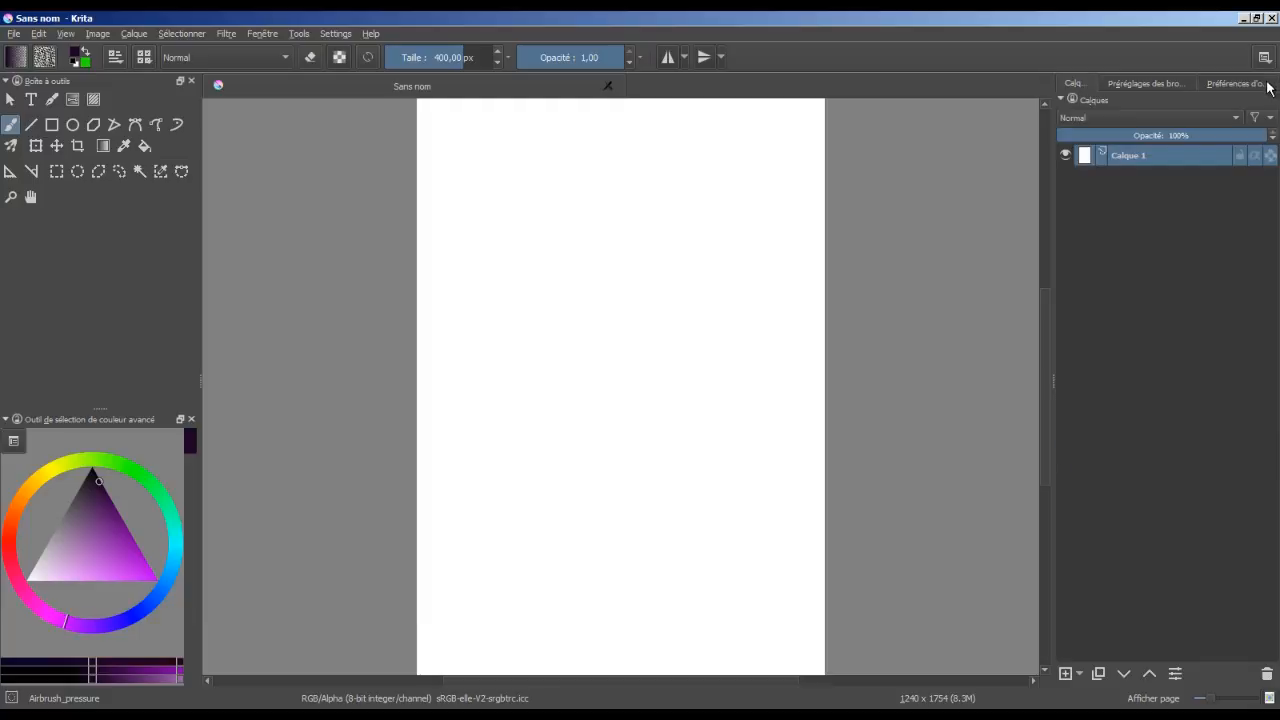
- Dock the brush presets between the toolbox and the advanced color selector, and enlarge their area upward
left_click(1160, 82)
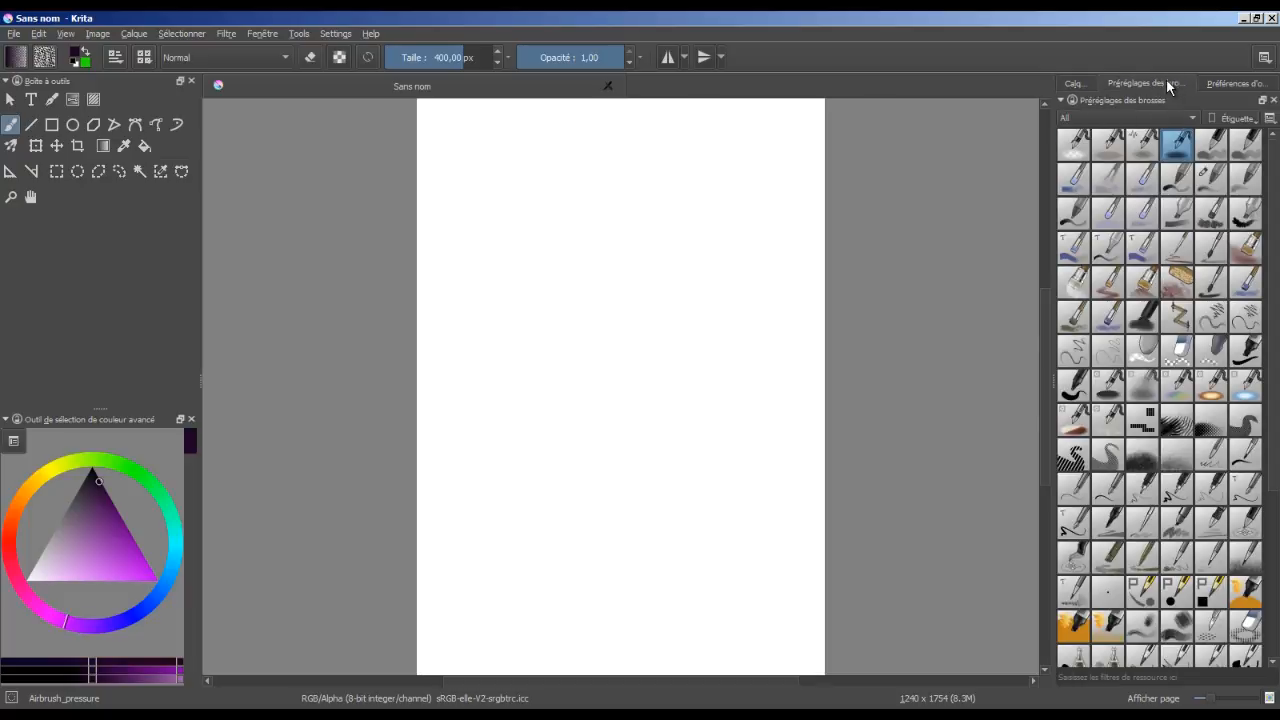
mouse_move(1166, 78)
left_mouse_down()
mouse_move(1117, 156)
mouse_move(1181, 124)
mouse_move(1157, 98)
left_mouse_up()
left_click(1262, 101)
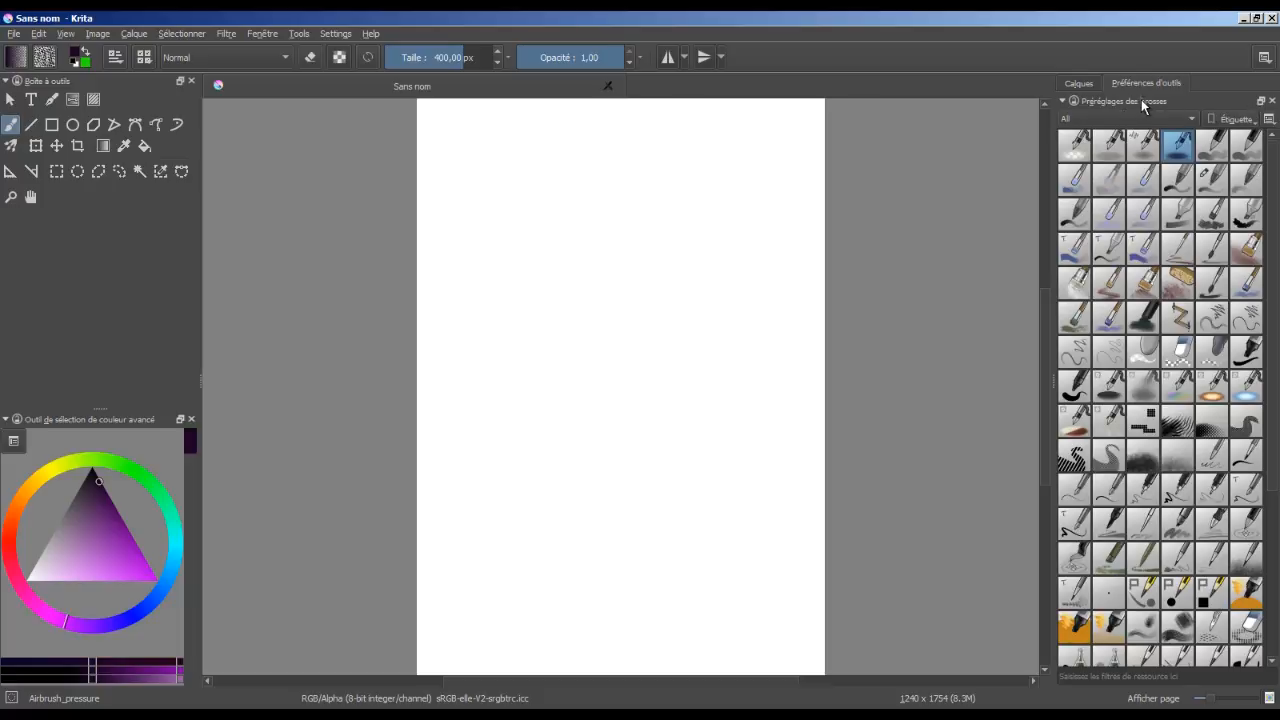
mouse_move(1143, 107)
left_mouse_down()
mouse_move(1100, 160)
mouse_move(926, 238)
mouse_move(689, 306)
mouse_move(415, 362)
mouse_move(184, 384)
mouse_move(138, 404)
left_mouse_up()
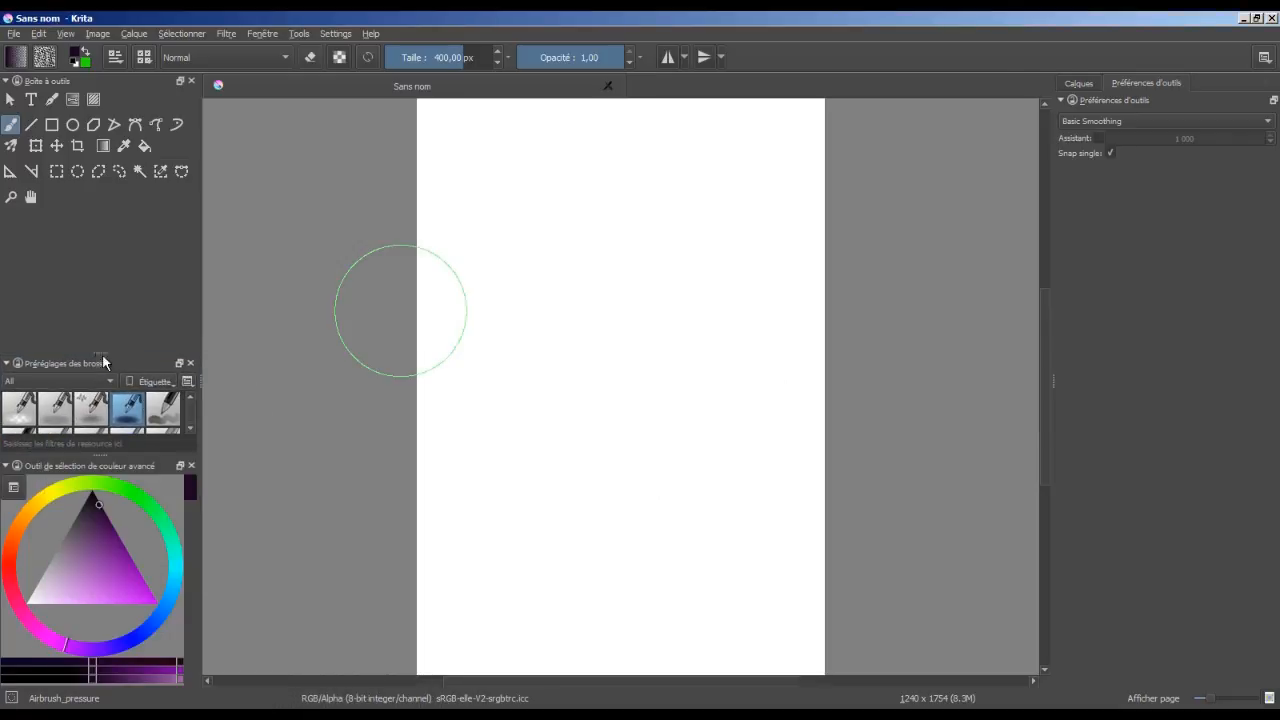
left_click_drag(104, 360, 118, 222)
- Set the toolbox icon size to 14x14 and adjust the docker heights to fit the tools and color selector
right_click(137, 196)
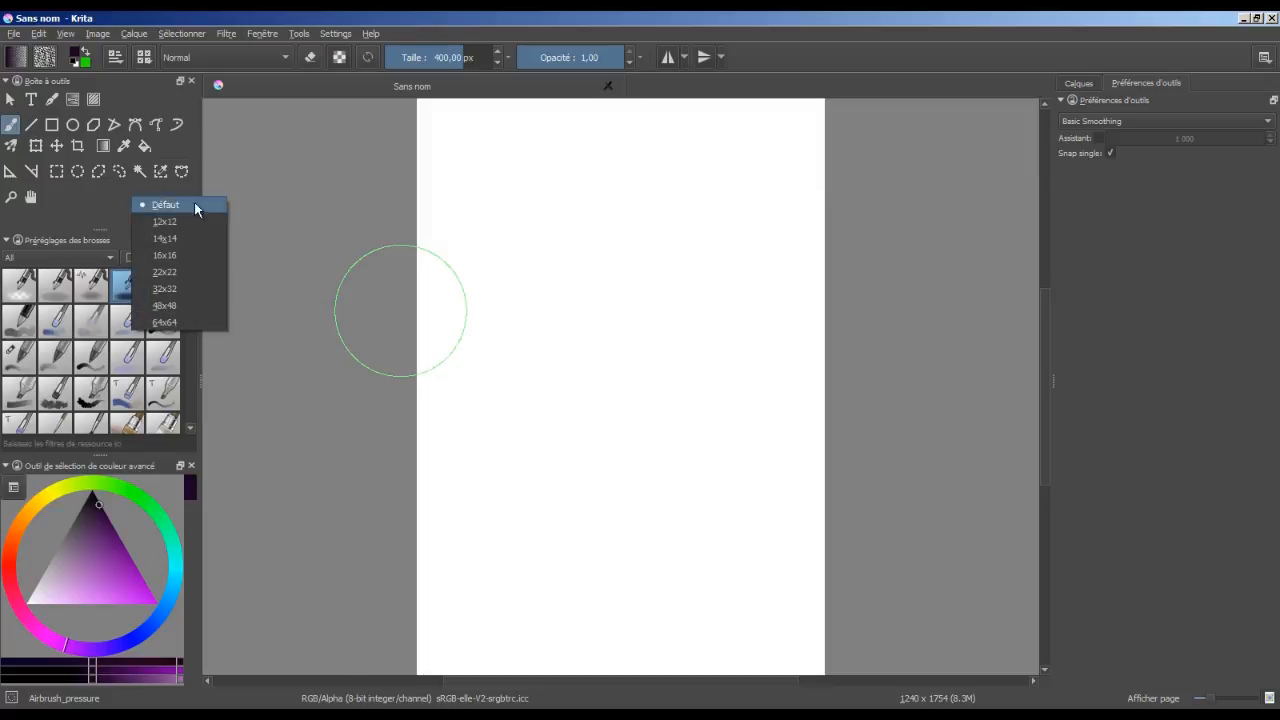
left_click(182, 238)
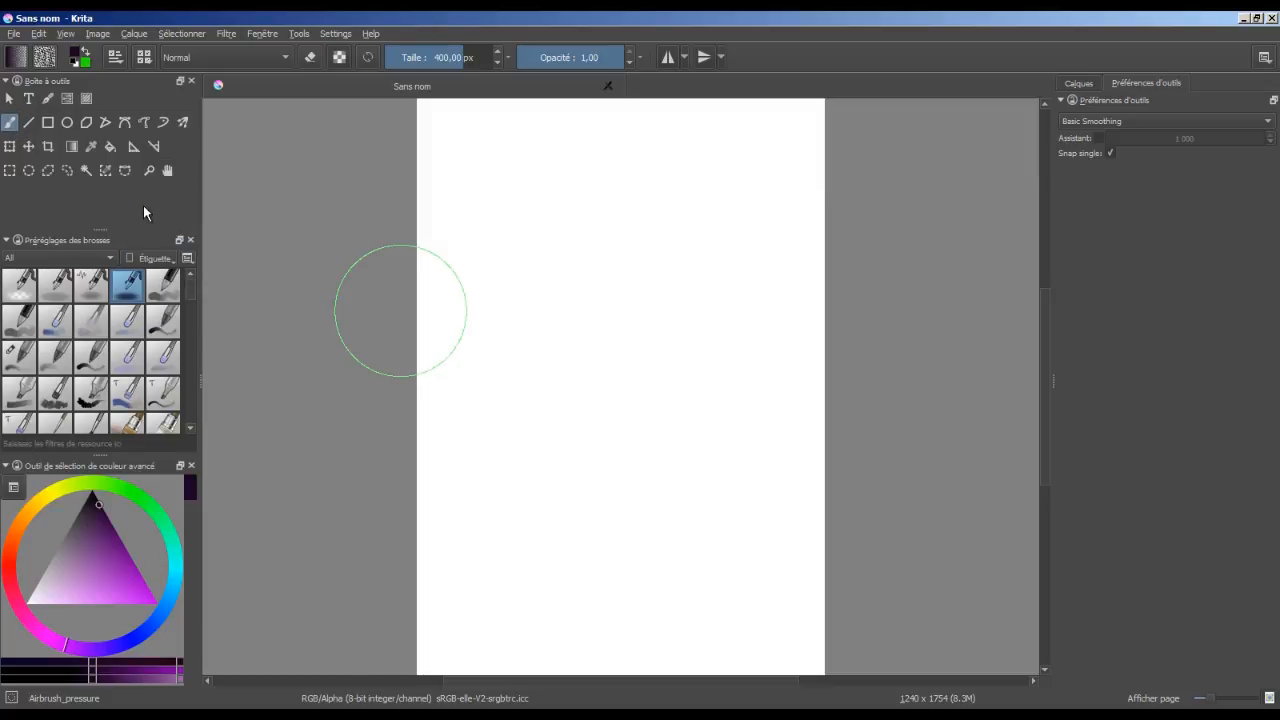
left_click_drag(100, 229, 107, 188)
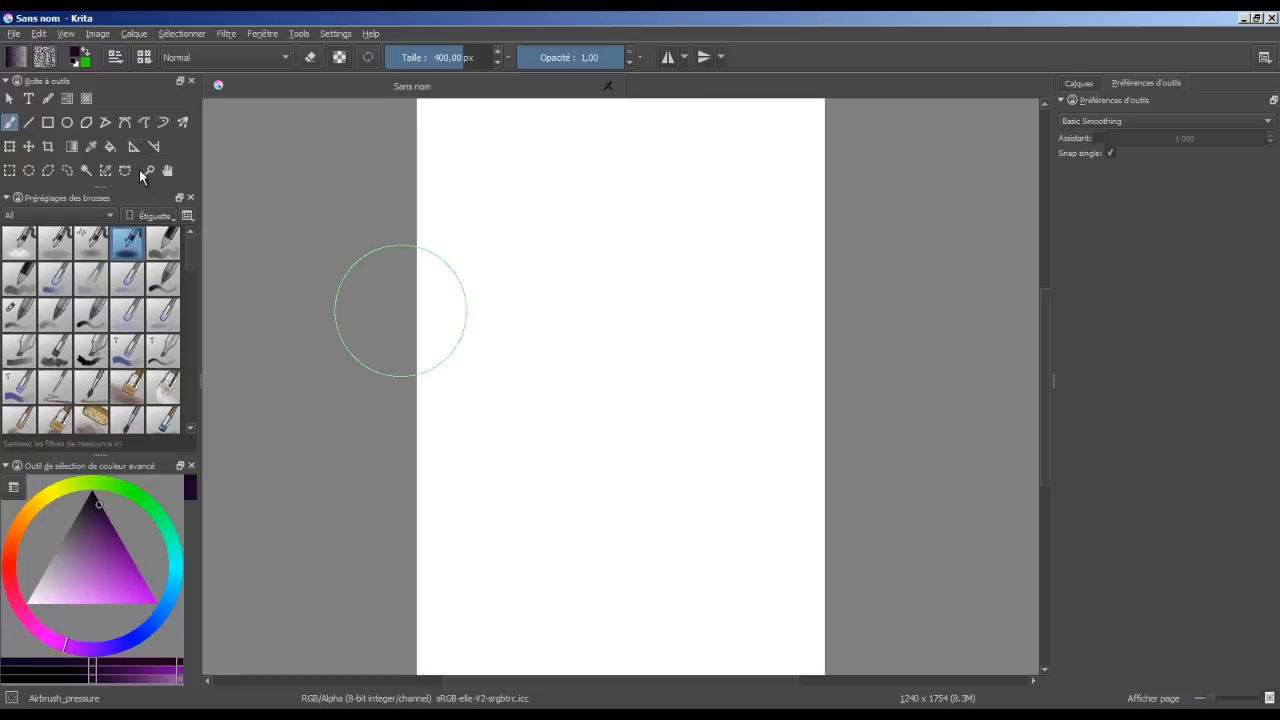
right_click(184, 150)
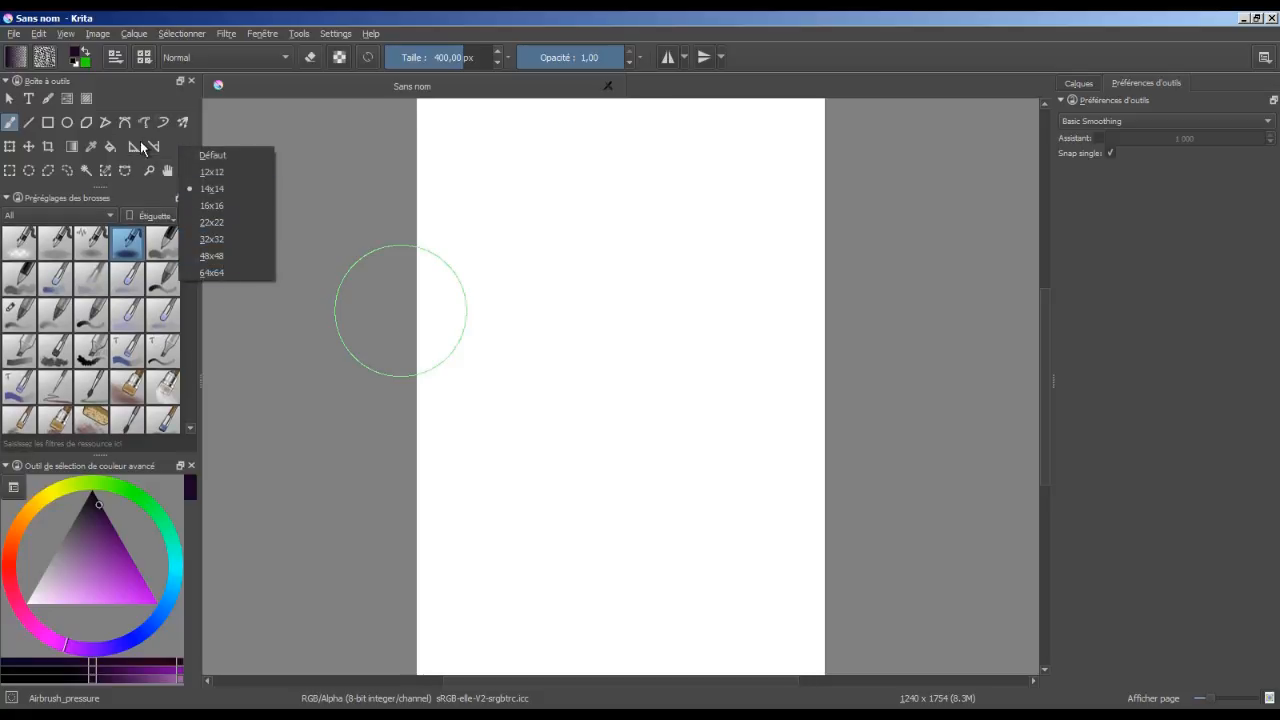
left_click(99, 190)
left_click_drag(101, 187, 101, 192)
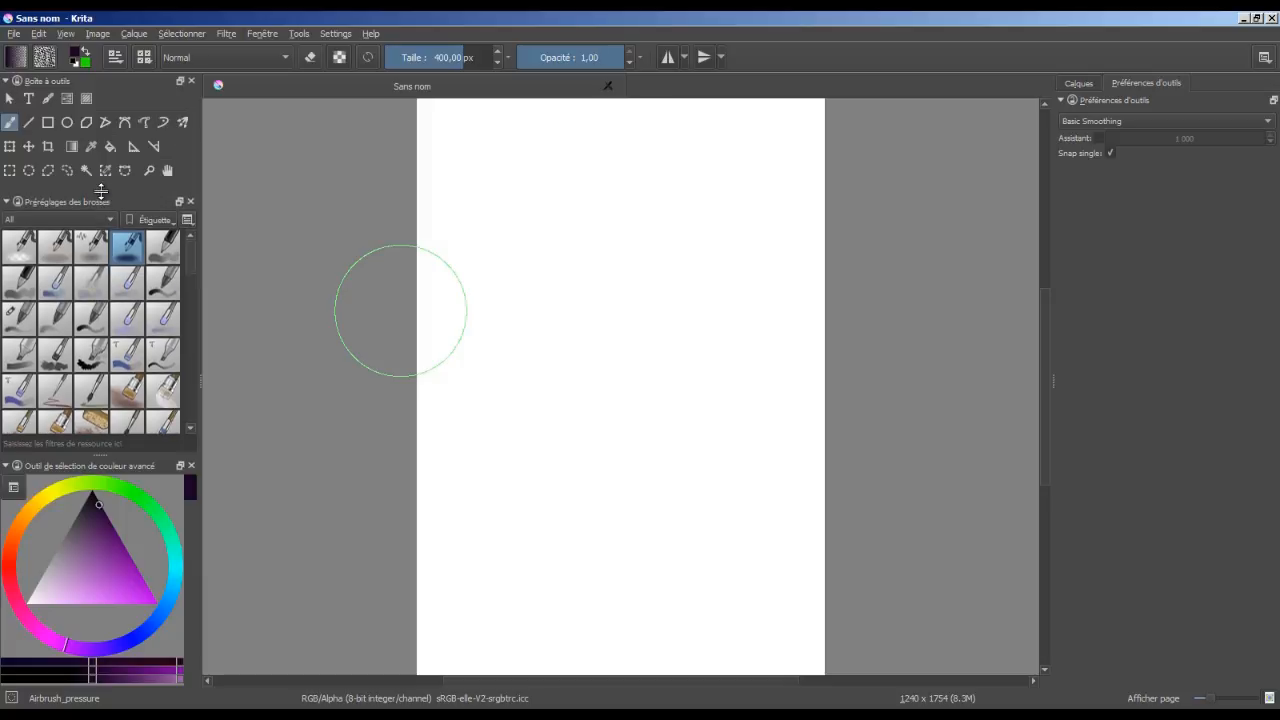
left_click_drag(95, 454, 101, 458)
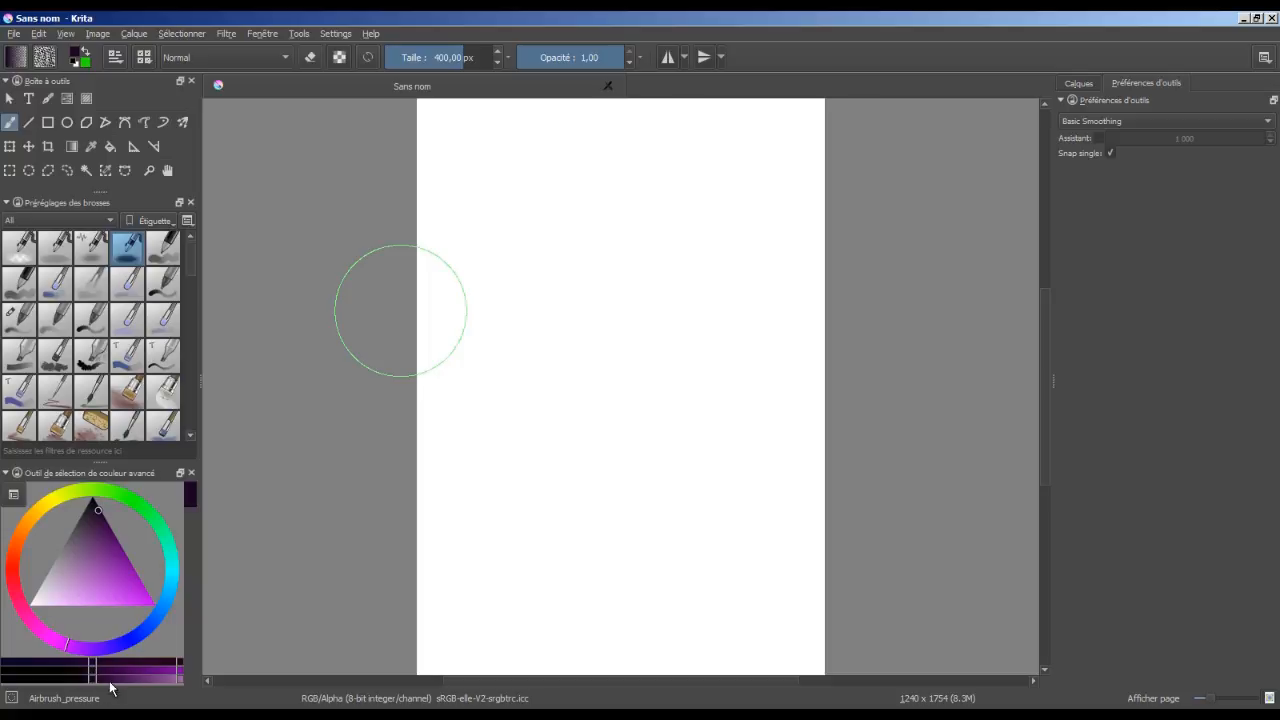
- Change the advanced color selector to a square with a hue bar above it, and set its shade selector to "Ne pas afficher"
left_click(14, 495)
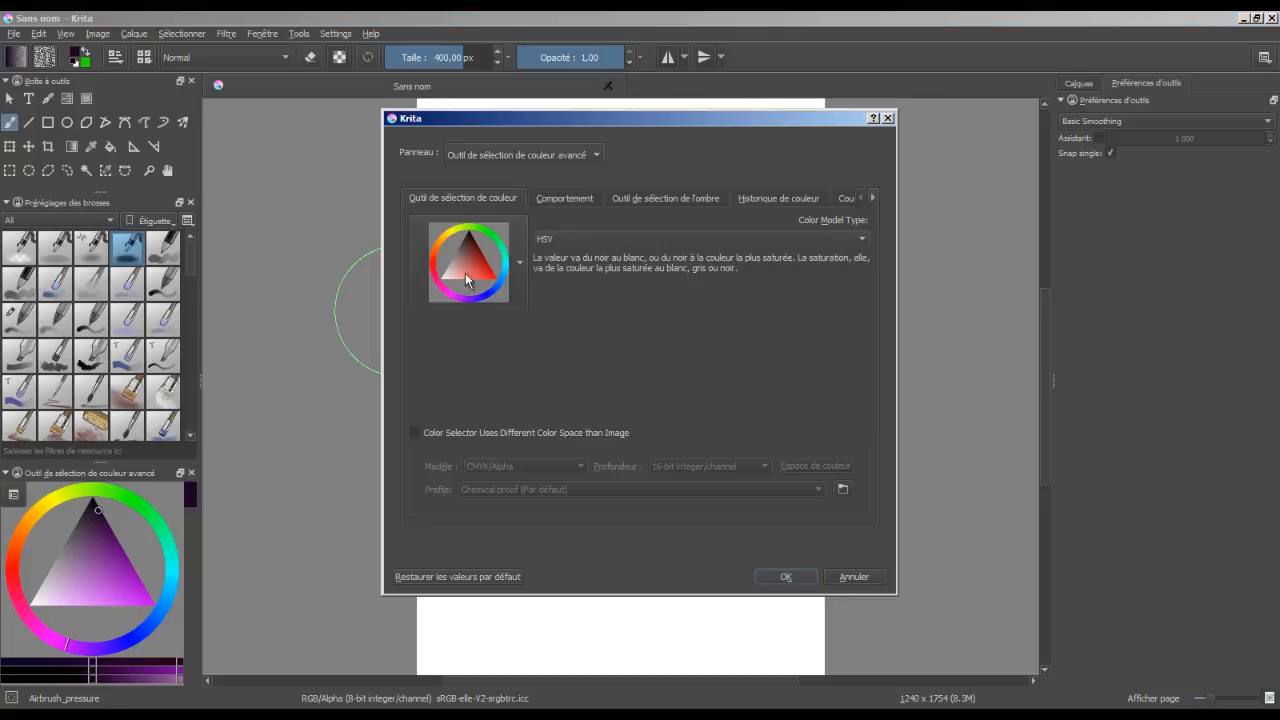
left_click(519, 263)
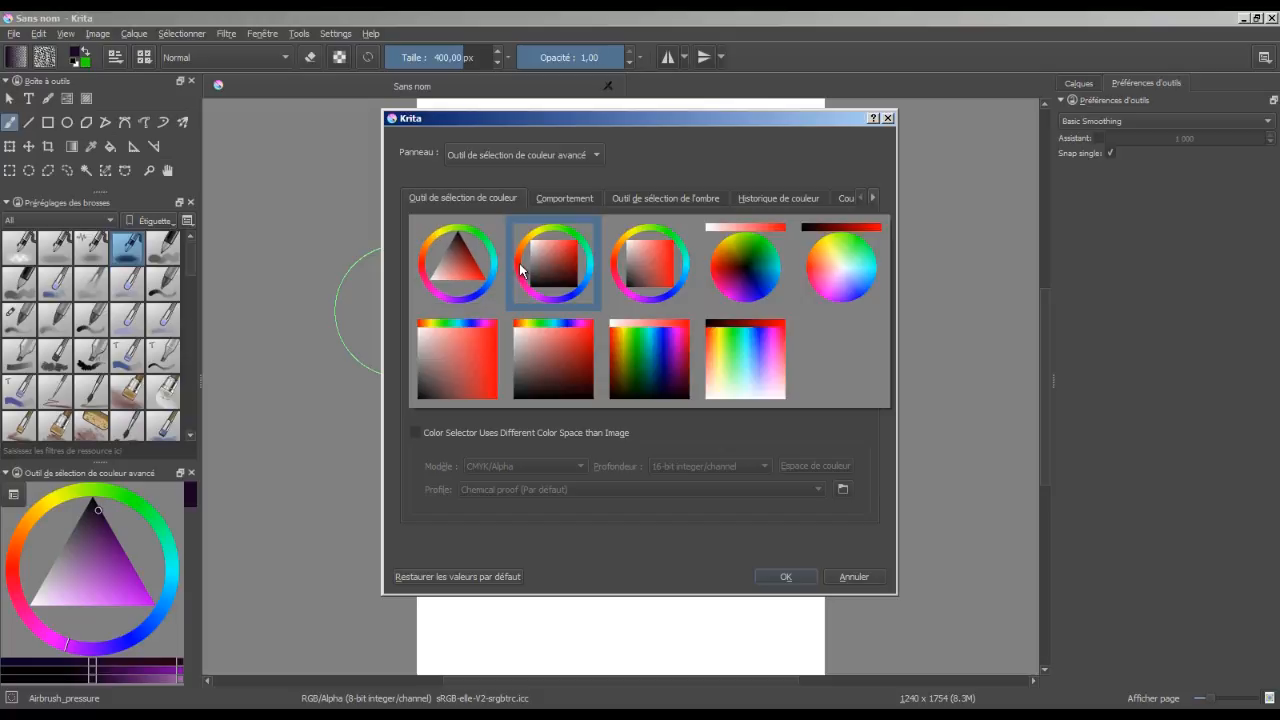
left_click(474, 355)
left_click(660, 198)
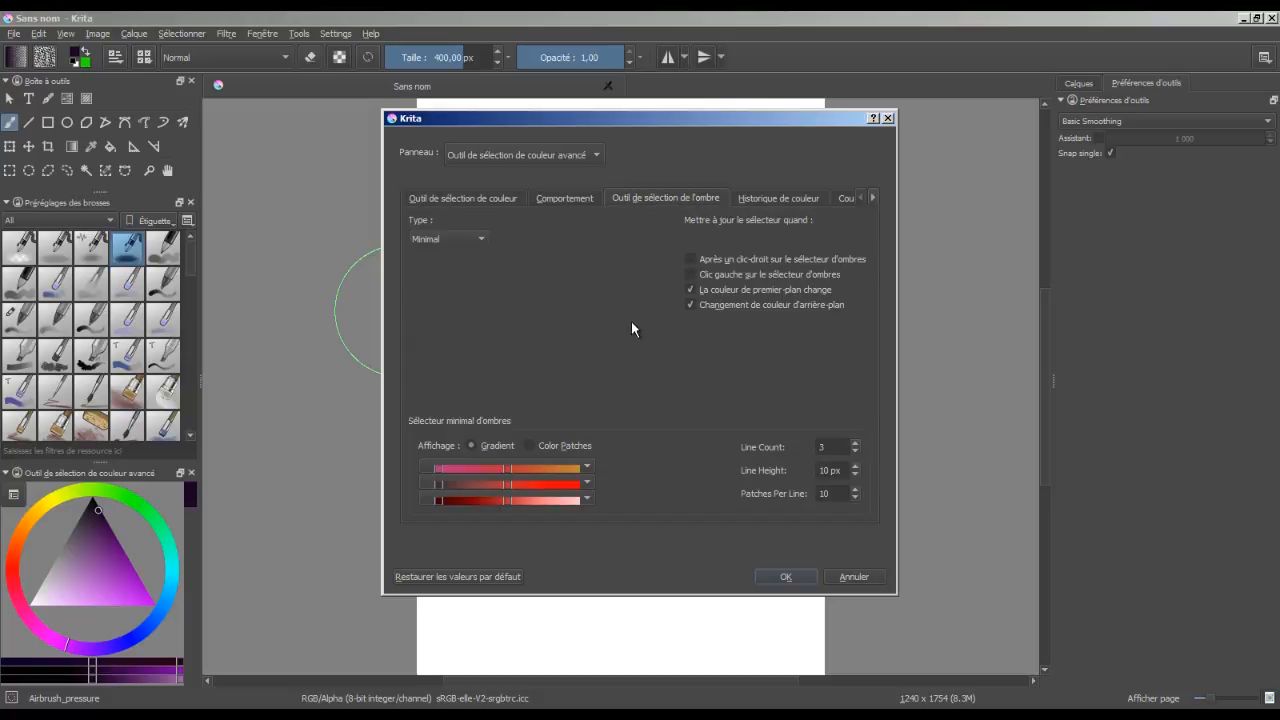
left_click(473, 239)
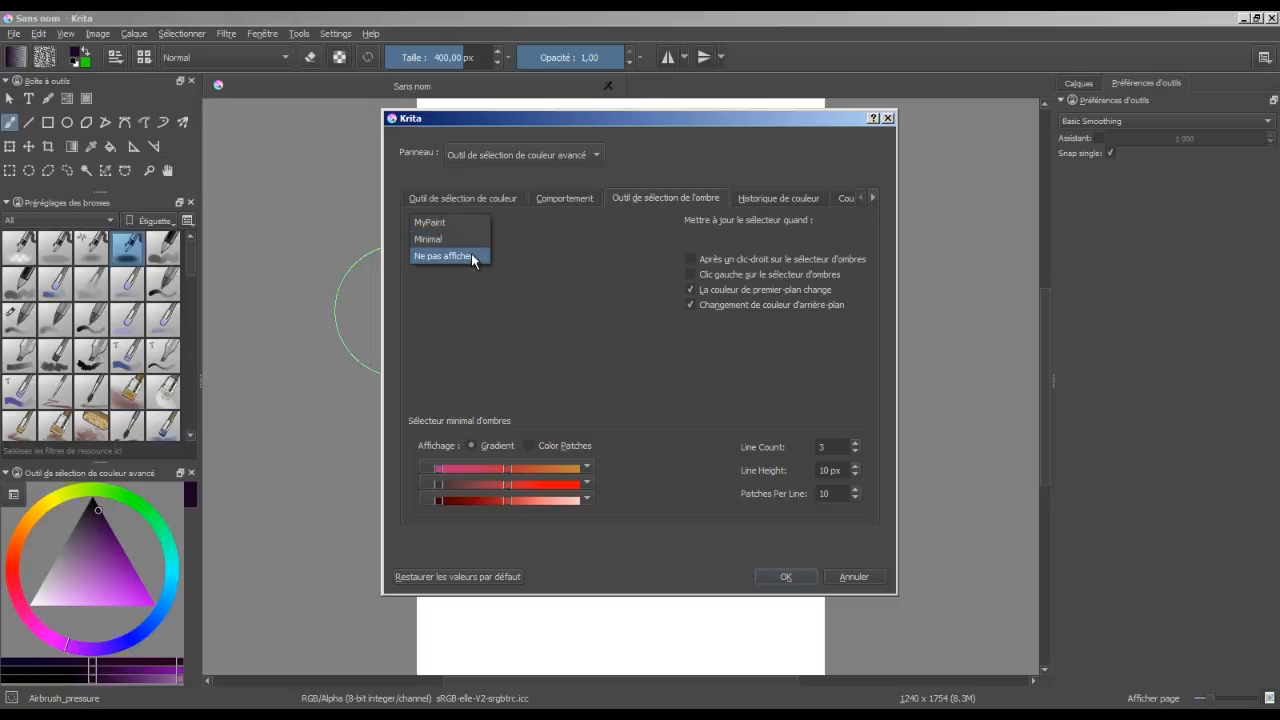
left_click(445, 221)
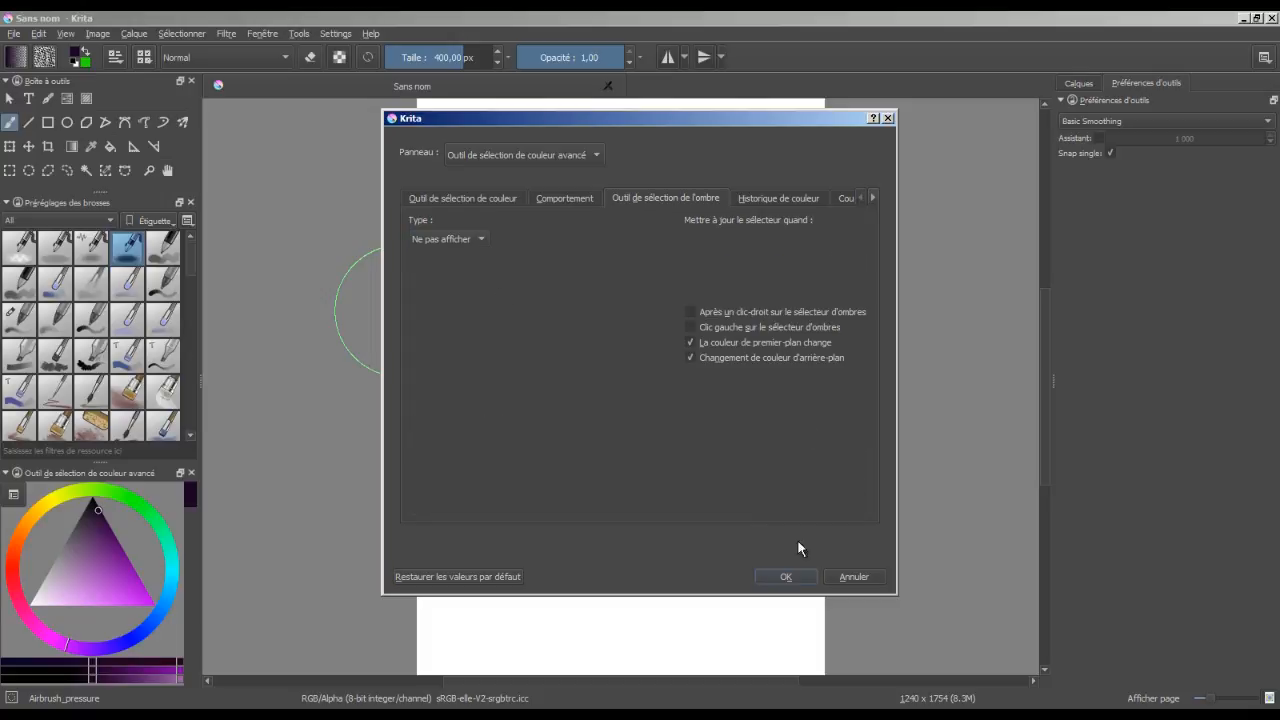
left_click(786, 577)
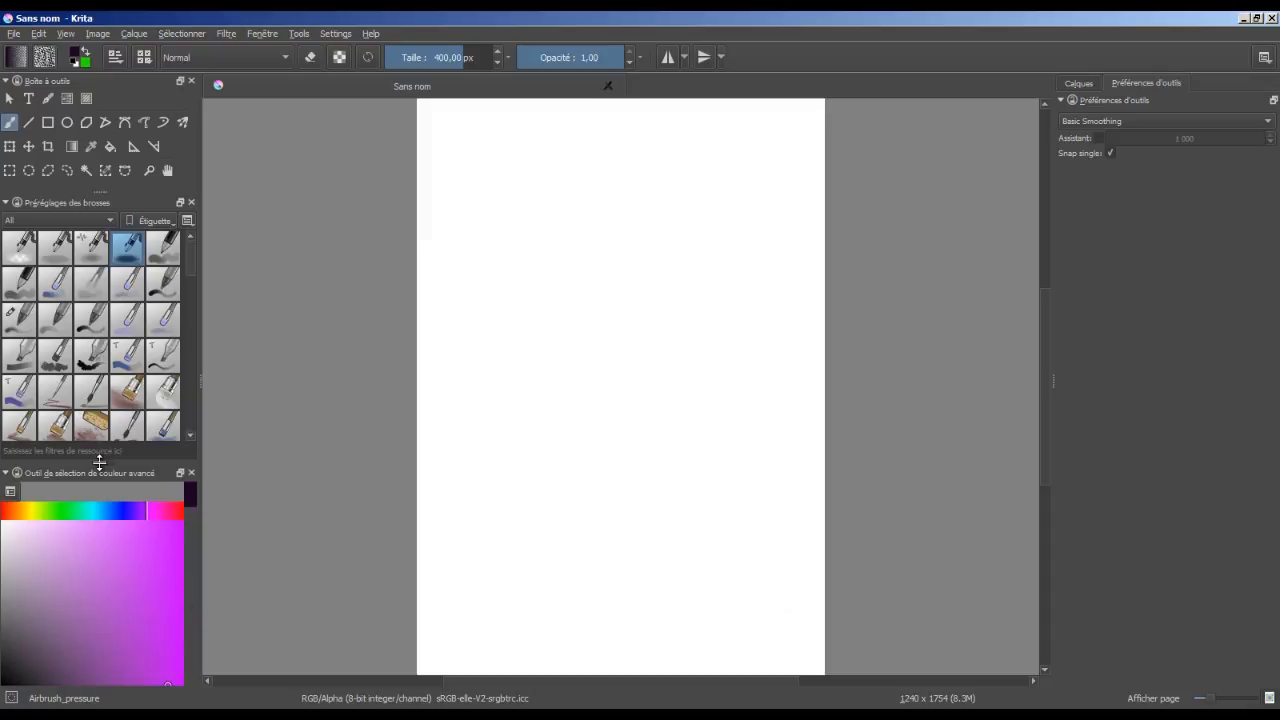
- Shrink the color selector to give the brush presets more height, and dock the tool options below the layers
left_click_drag(98, 461, 116, 578)
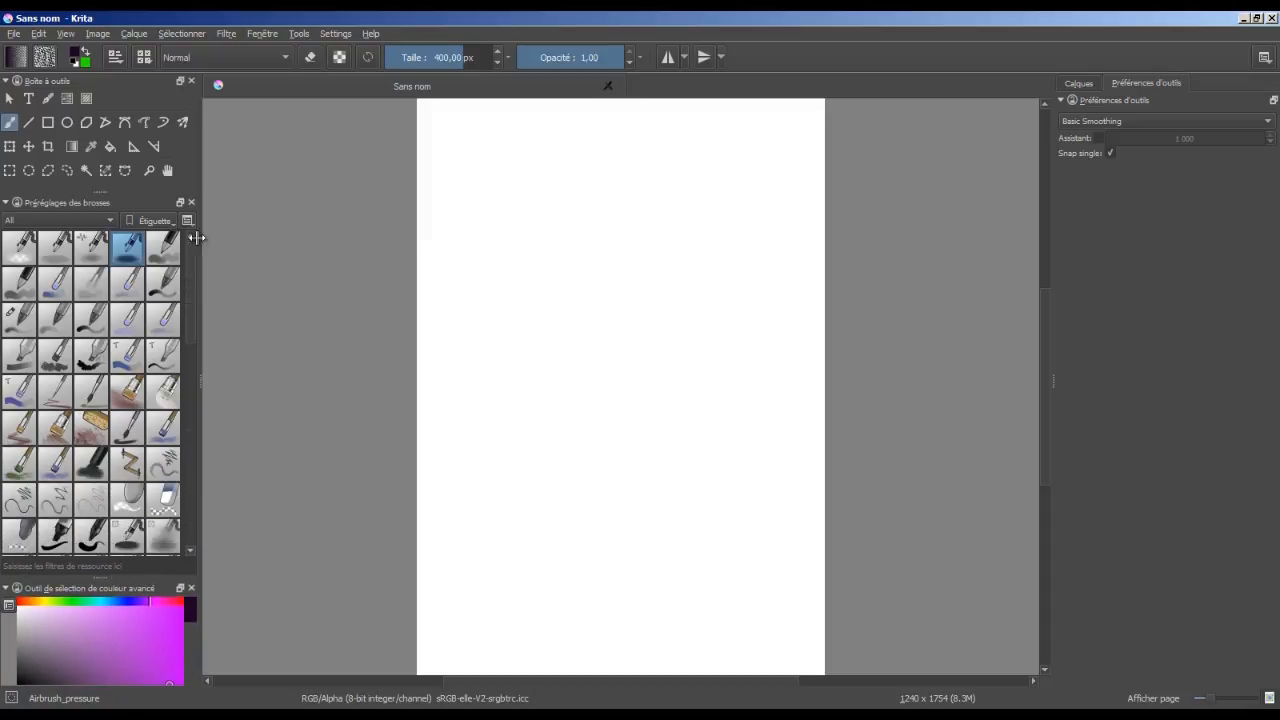
mouse_move(193, 282)
left_mouse_down()
mouse_move(189, 454)
mouse_move(193, 240)
left_mouse_up()
mouse_move(1134, 100)
left_mouse_down()
mouse_move(1007, 381)
mouse_move(1142, 640)
mouse_move(1172, 598)
mouse_move(1174, 475)
left_mouse_up()
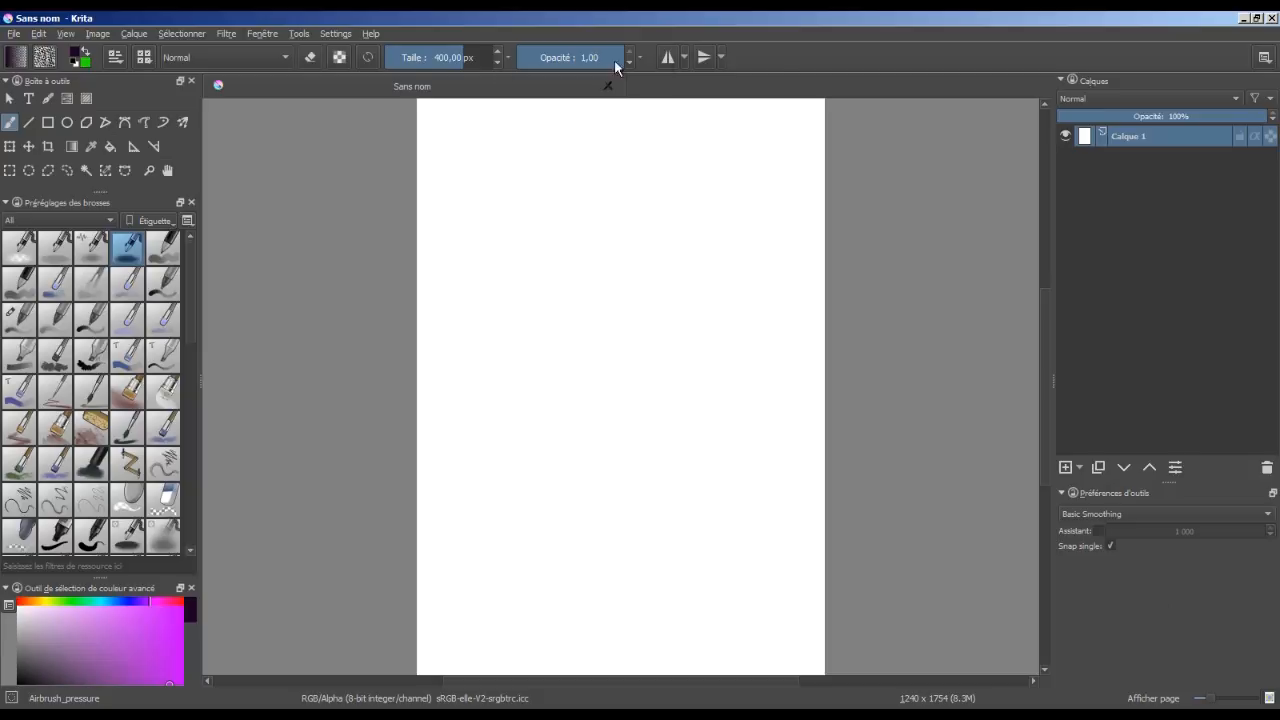
- Filter the brush presets by the Ink tag and draw a curvy black test line with the Ink_gpen_25 brush
left_click(95, 222)
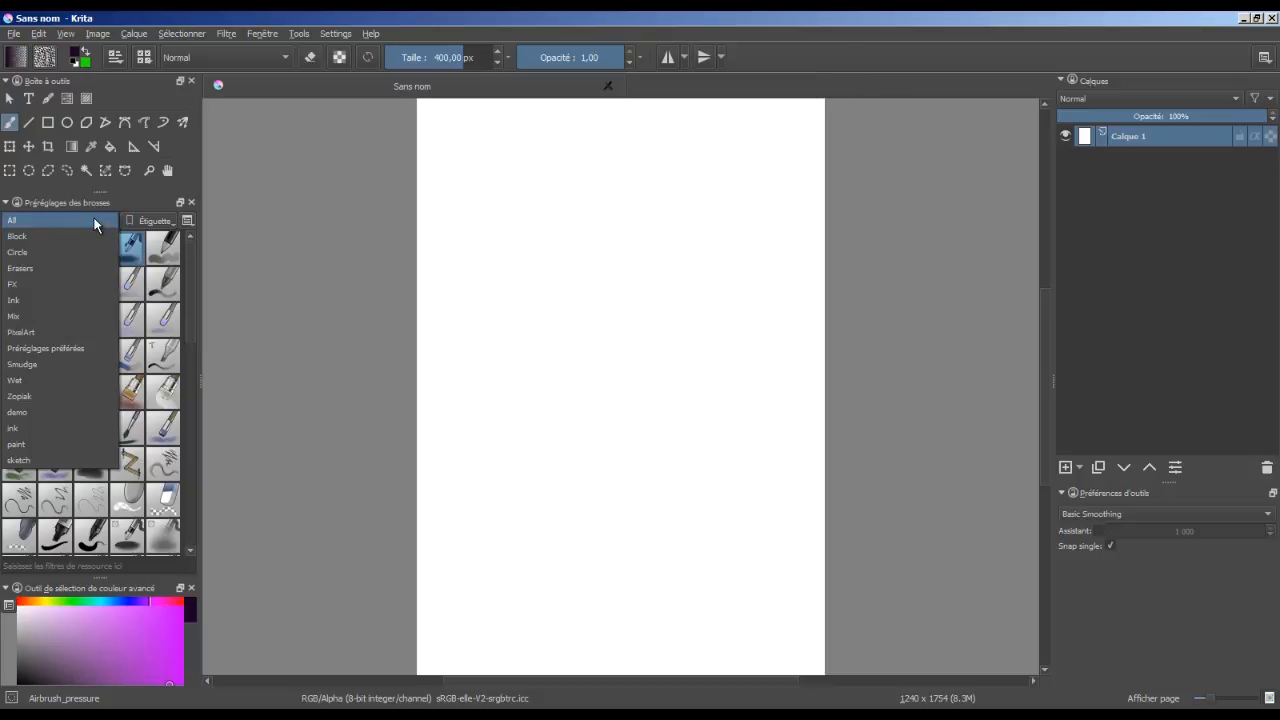
left_click(62, 299)
left_click(168, 344)
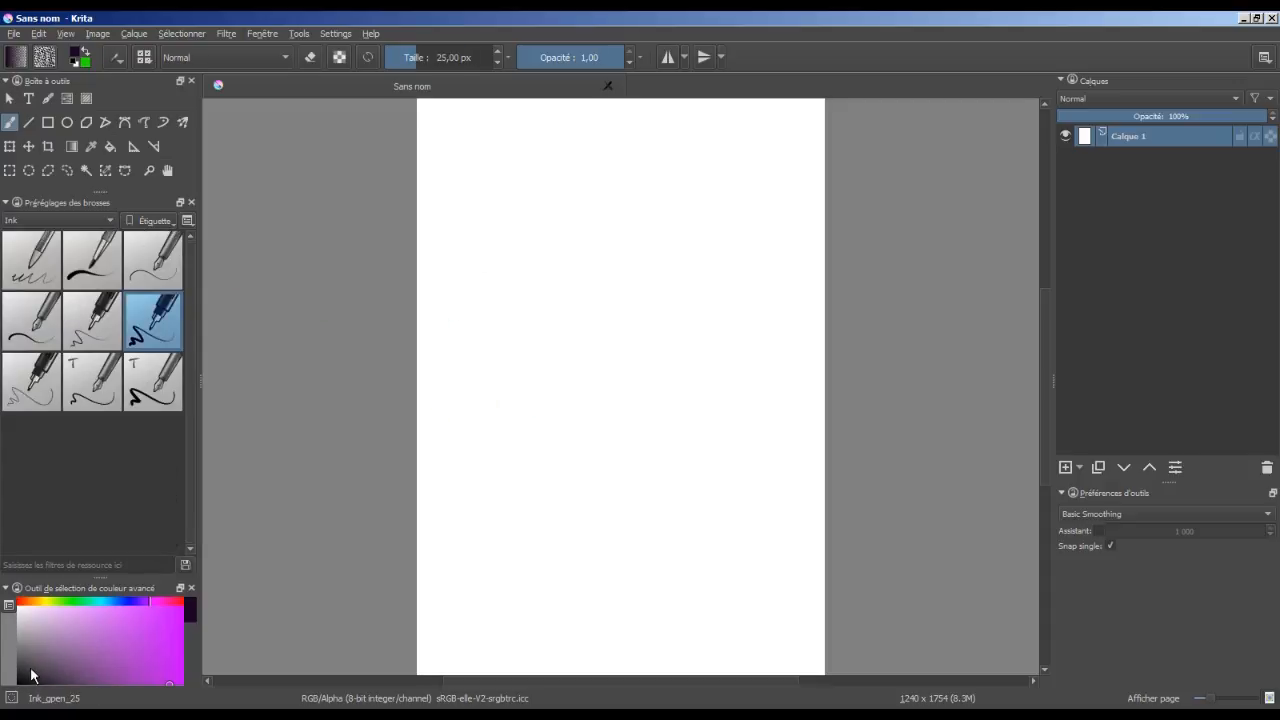
left_click(17, 678)
mouse_move(546, 302)
left_mouse_down()
mouse_move(618, 264)
mouse_move(665, 326)
mouse_move(700, 432)
mouse_move(739, 487)
mouse_move(668, 441)
left_mouse_up()
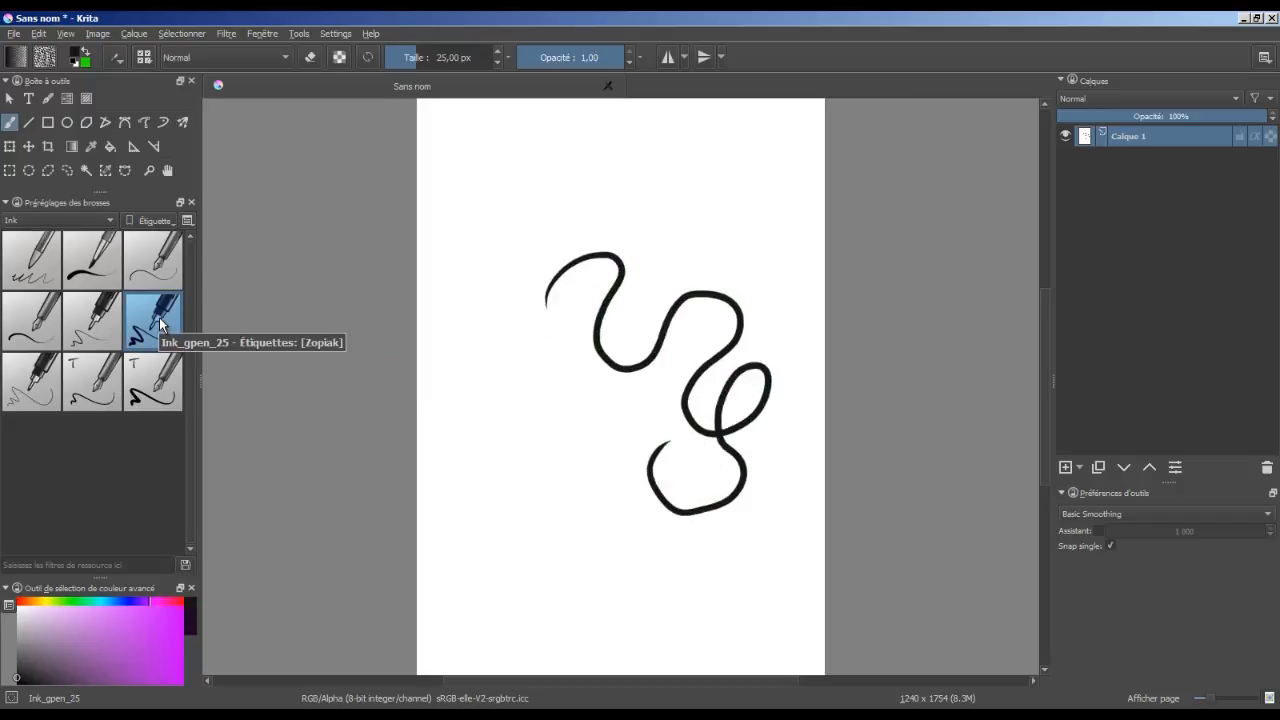
- Paint a thick stroke at brush size 330,98 px and overlapping translucent strokes at opacity 0,51
mouse_move(1137, 146)
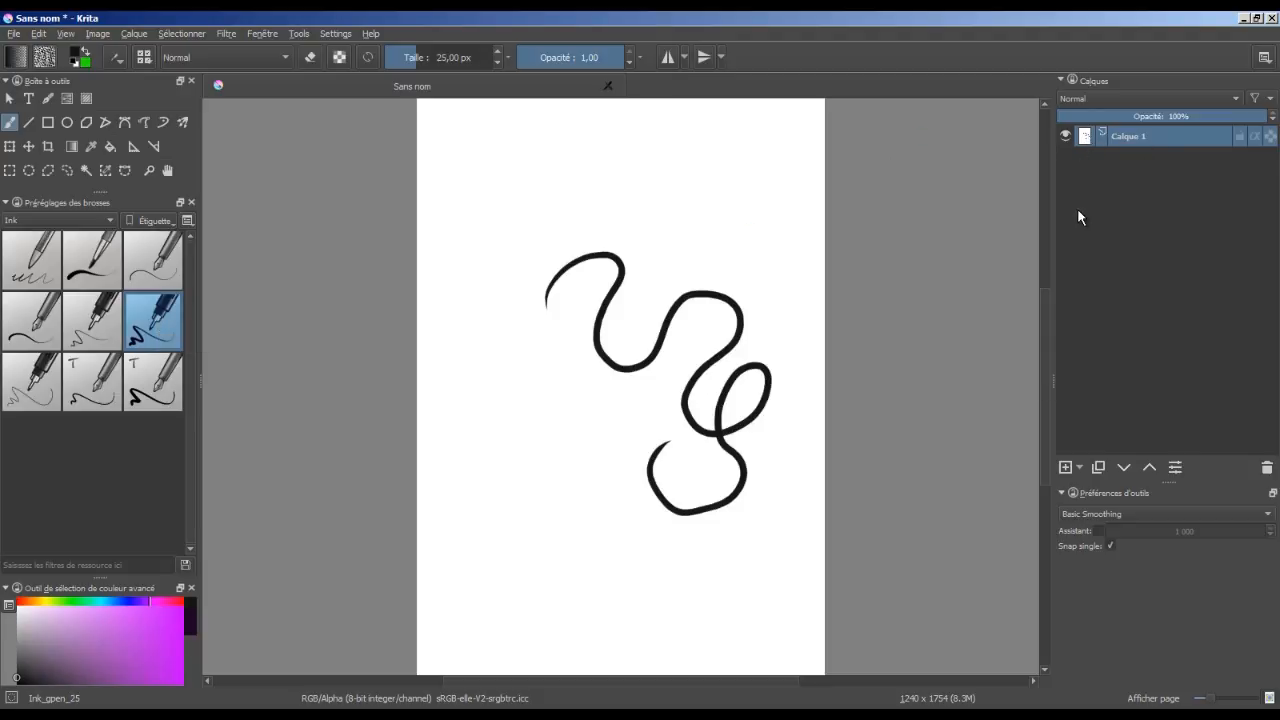
left_click(441, 55)
mouse_move(514, 329)
left_mouse_down()
mouse_move(646, 429)
mouse_move(648, 452)
left_mouse_up()
left_click(571, 57)
mouse_move(626, 237)
left_mouse_down()
mouse_move(652, 277)
mouse_move(629, 474)
mouse_move(672, 567)
left_mouse_up()
mouse_move(676, 292)
left_mouse_down()
mouse_move(674, 323)
mouse_move(729, 400)
left_mouse_up()
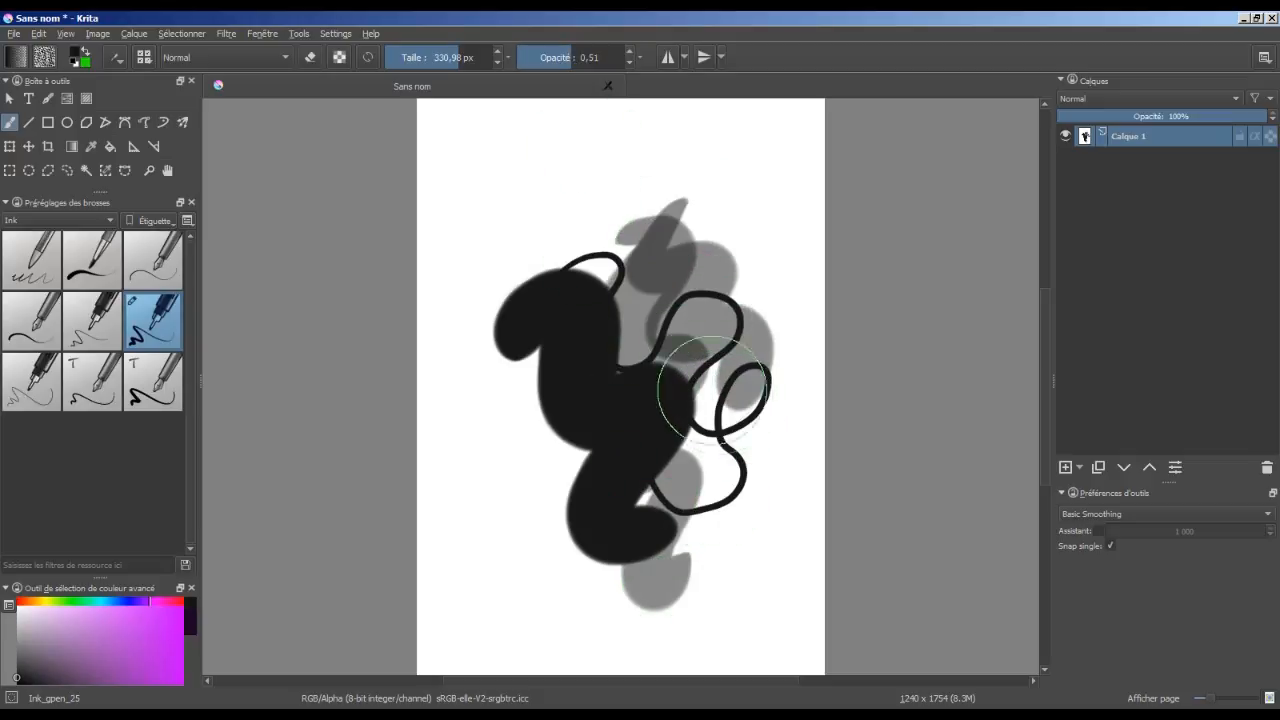
- Erase parts of the painted strokes in eraser mode, first at opacity 0,51 and again at full opacity 1,00
key("e")
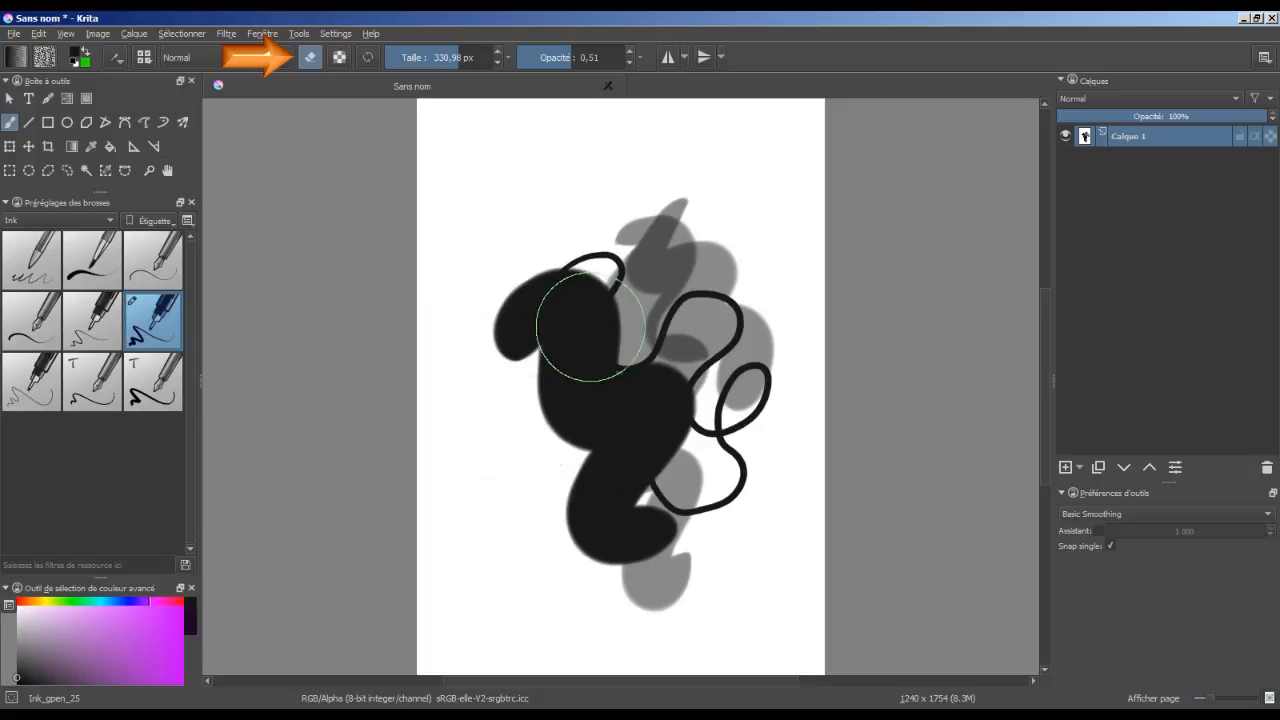
mouse_move(568, 322)
left_mouse_down()
mouse_move(636, 377)
mouse_move(659, 456)
mouse_move(658, 549)
mouse_move(608, 422)
mouse_move(640, 436)
left_mouse_up()
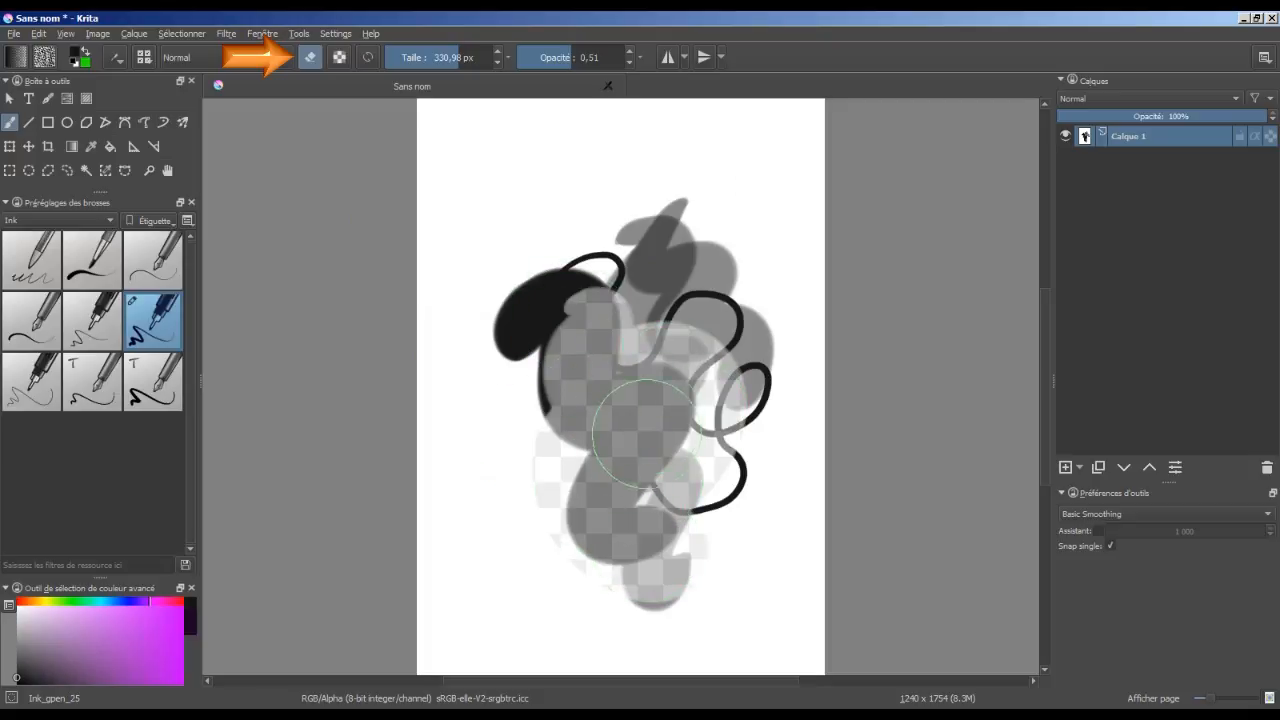
left_click_drag(585, 58, 654, 64)
mouse_move(559, 337)
left_mouse_down()
mouse_move(509, 314)
mouse_move(537, 428)
mouse_move(612, 536)
left_mouse_up()
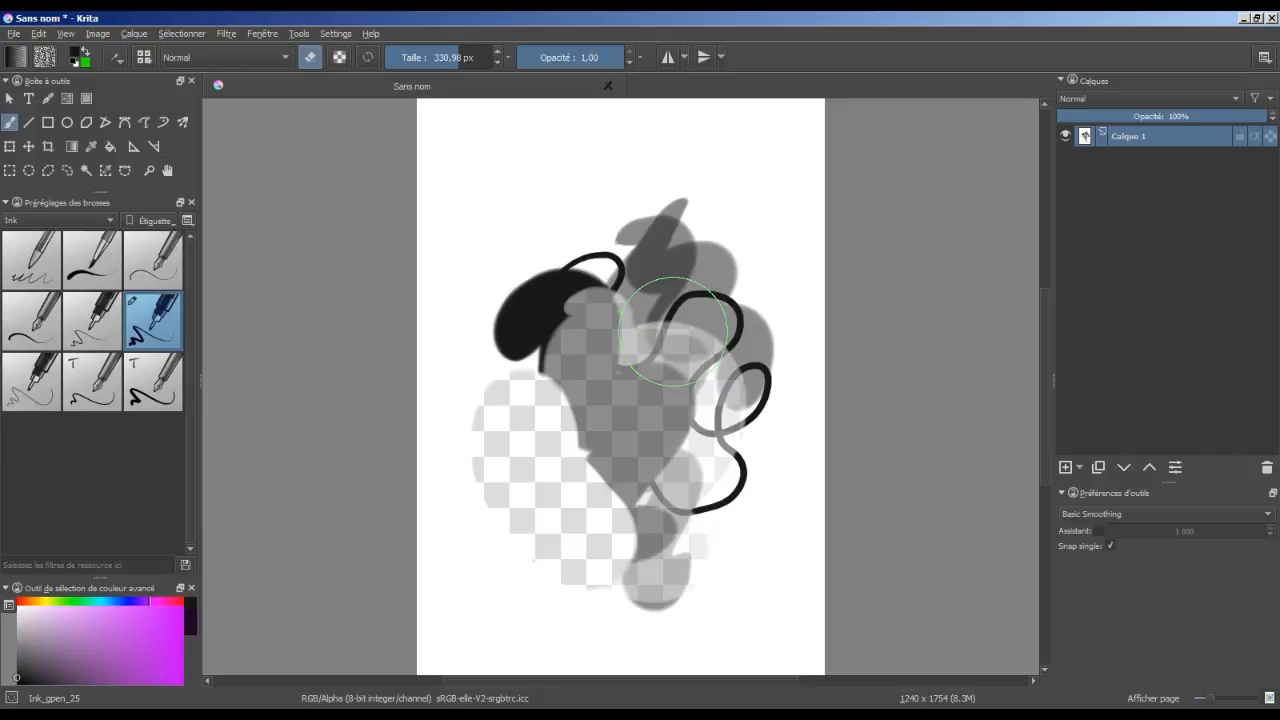
left_click(312, 58)
- Add a new paint layer above Calque 1, try erasing on it, and turn eraser mode off
left_click(1065, 467)
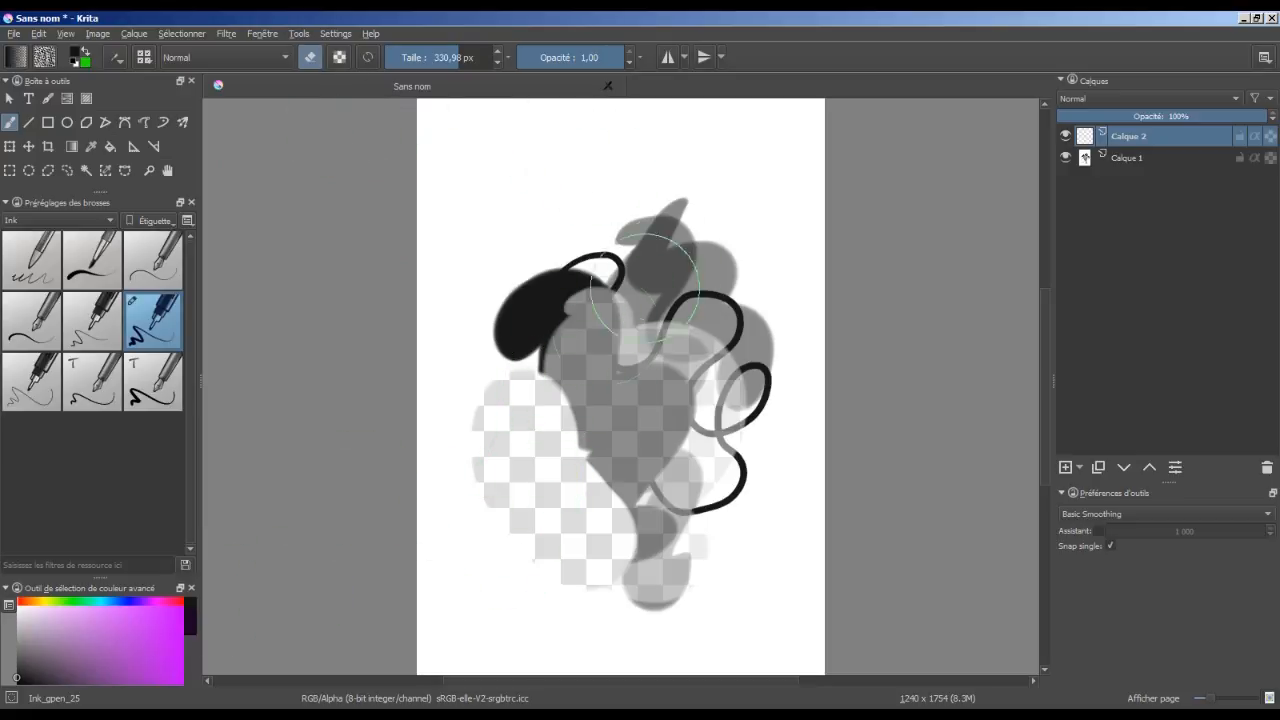
mouse_move(739, 229)
left_mouse_down()
mouse_move(706, 271)
mouse_move(694, 261)
left_mouse_up()
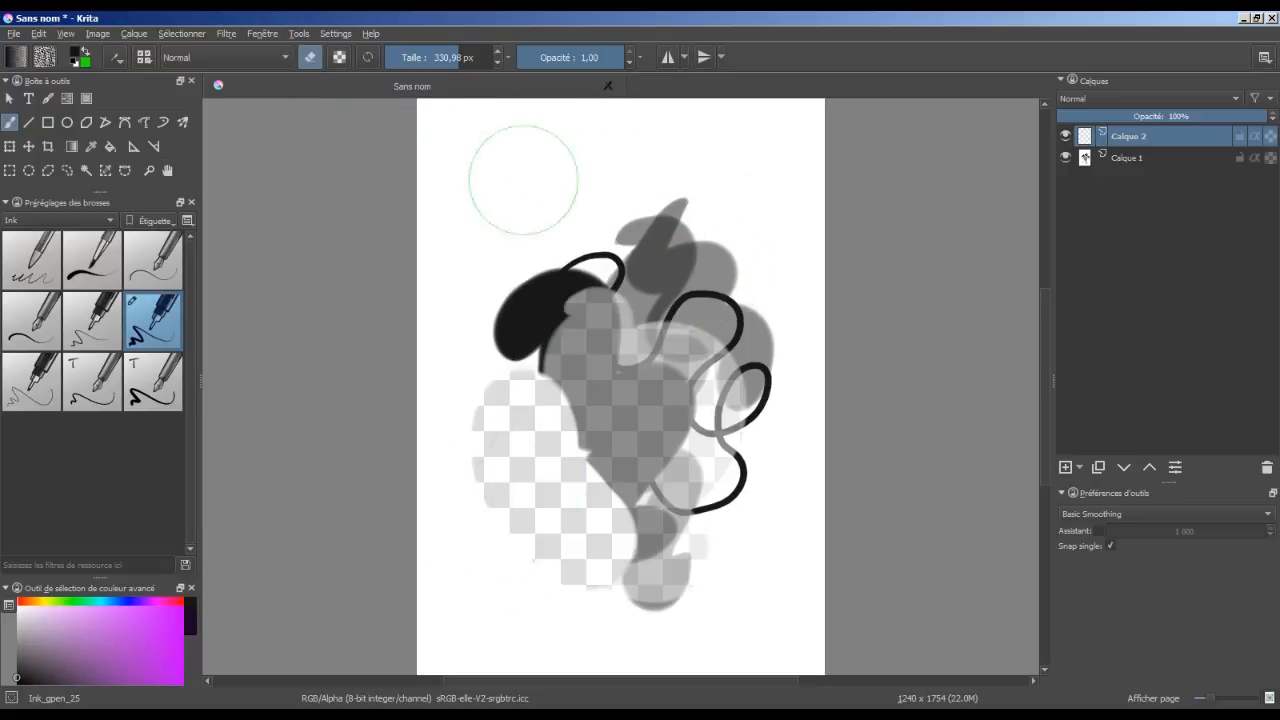
left_click(310, 58)
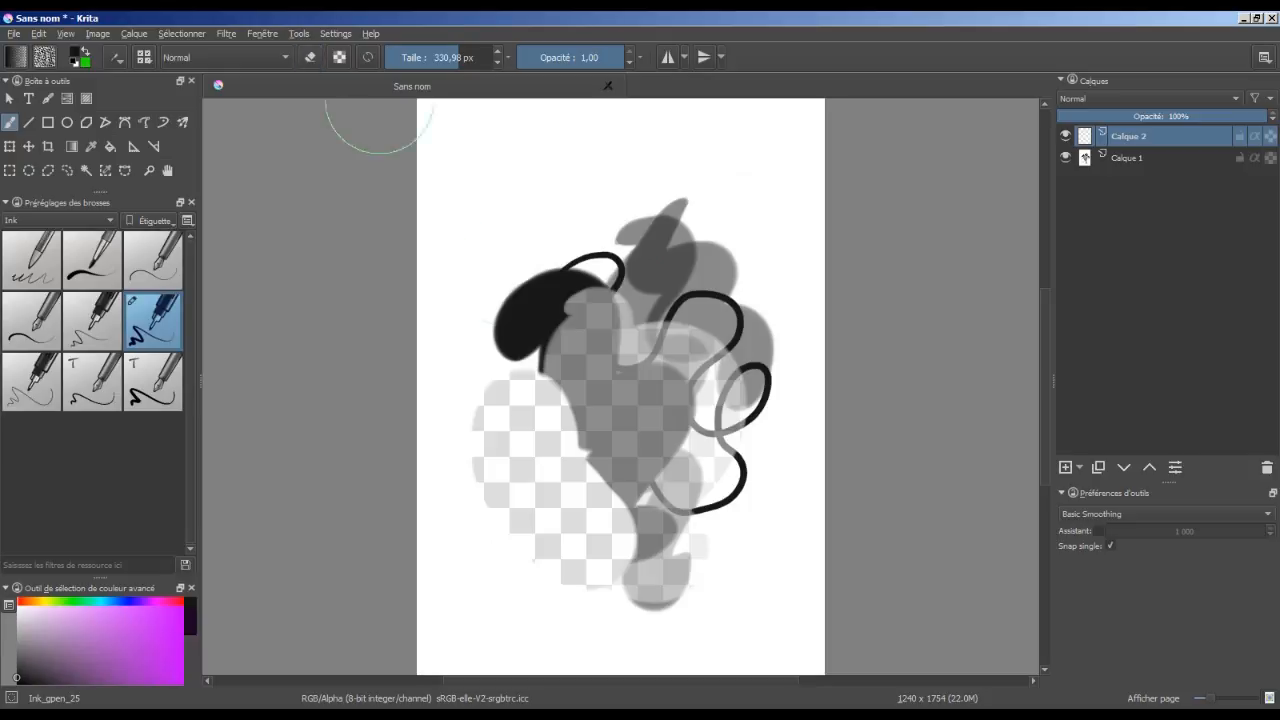
- Paint a thick black diagonal stroke across Calque 2, then hide Calque 1 and show it again
mouse_move(486, 590)
left_mouse_down()
mouse_move(668, 240)
mouse_move(712, 225)
mouse_move(727, 192)
left_mouse_up()
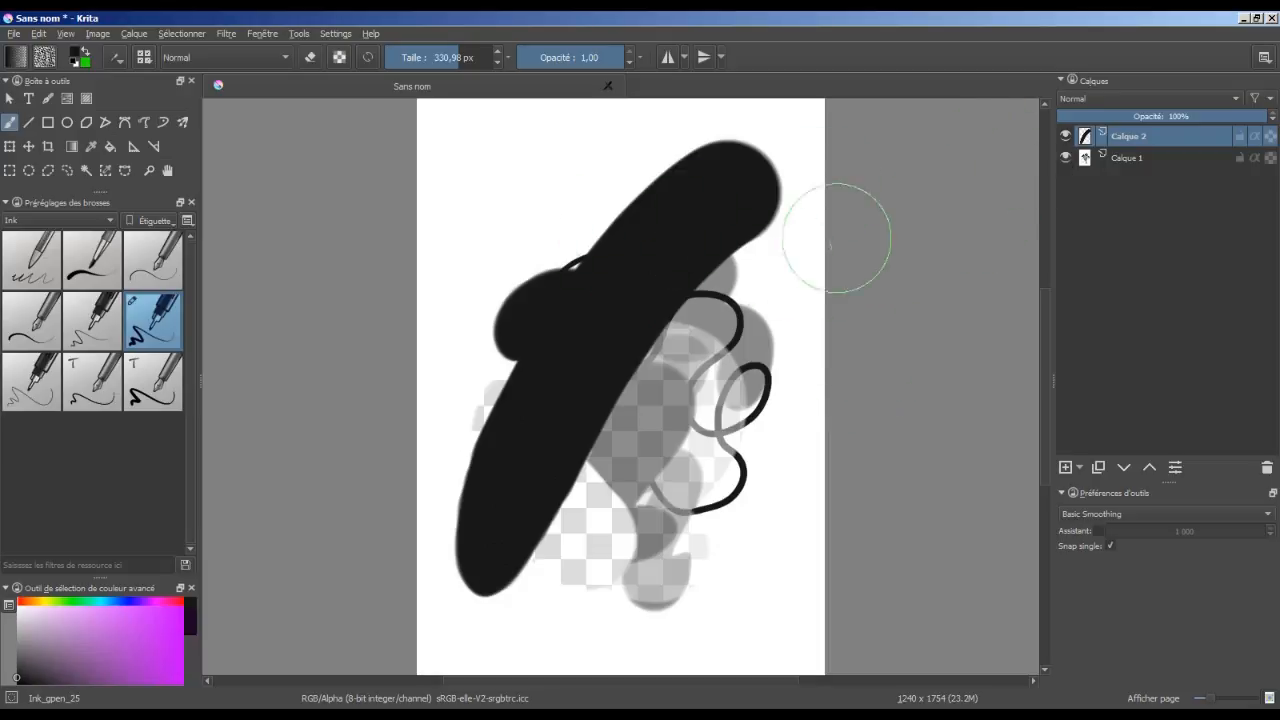
left_click(1065, 157)
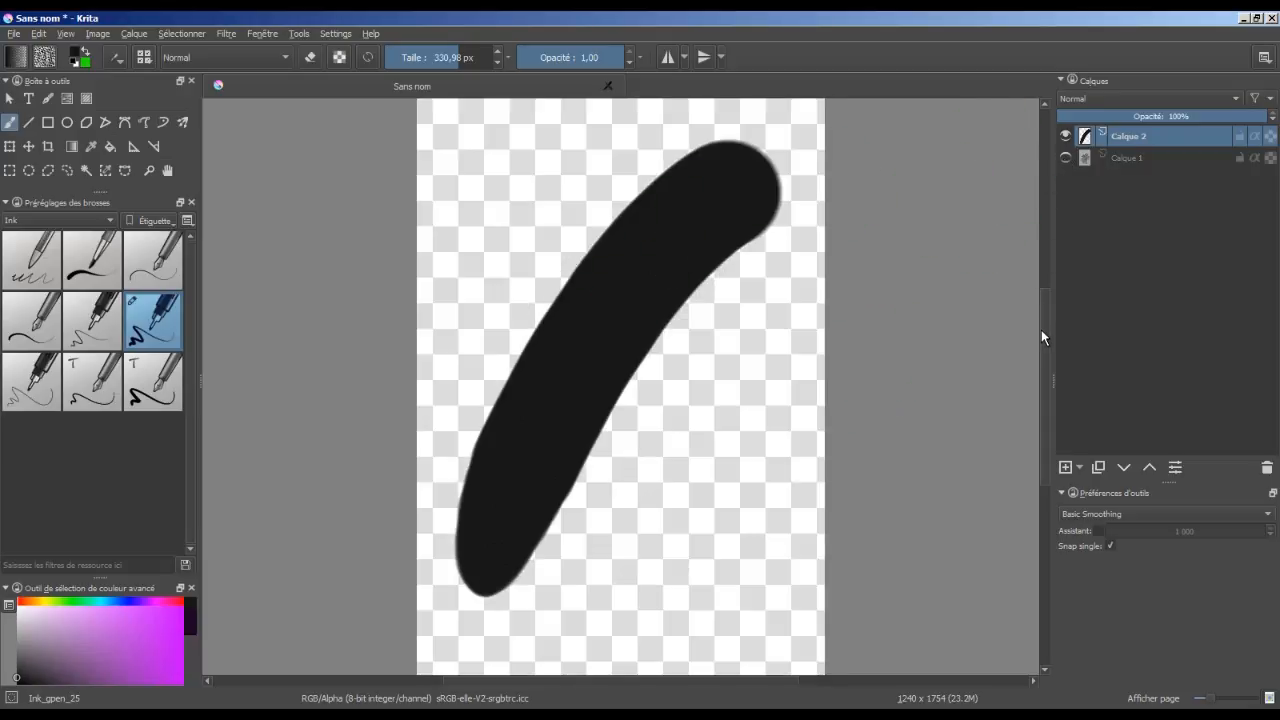
left_click(1066, 157)
- Clear the contents of Calque 1 and then of Calque 2, hiding Calque 1 while Calque 2 is cleared
left_click(1128, 157)
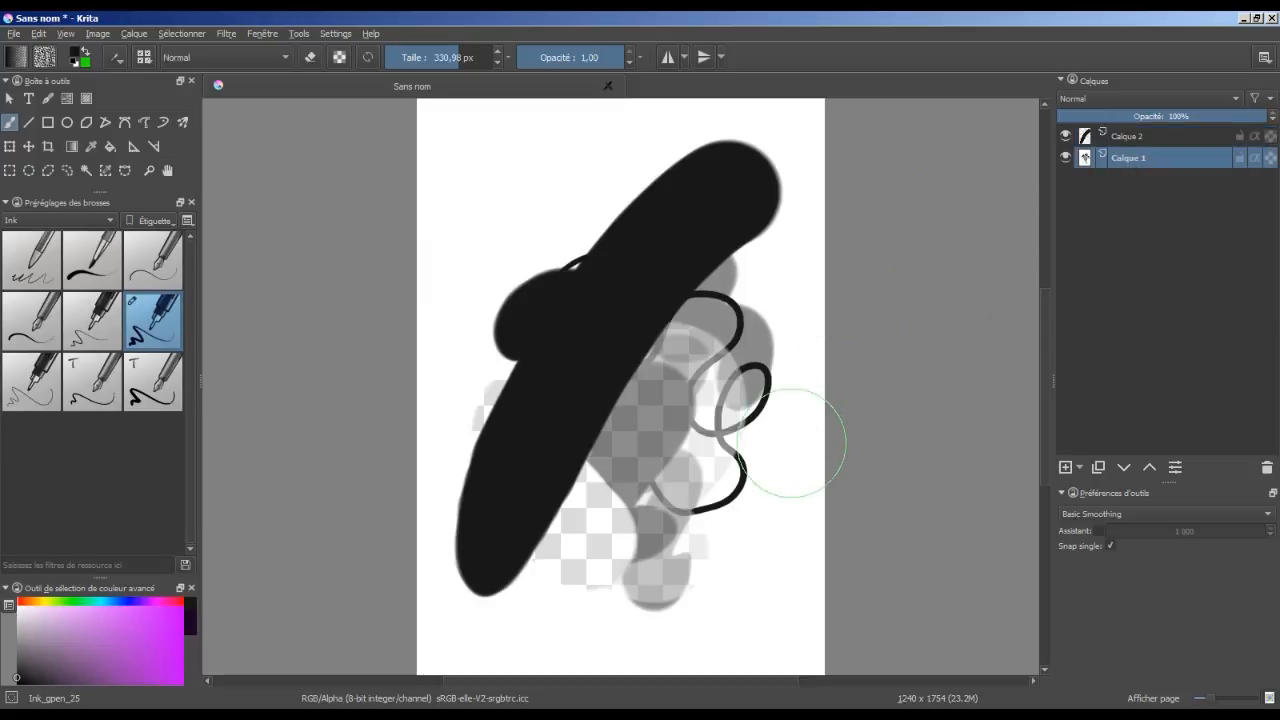
key("Delete")
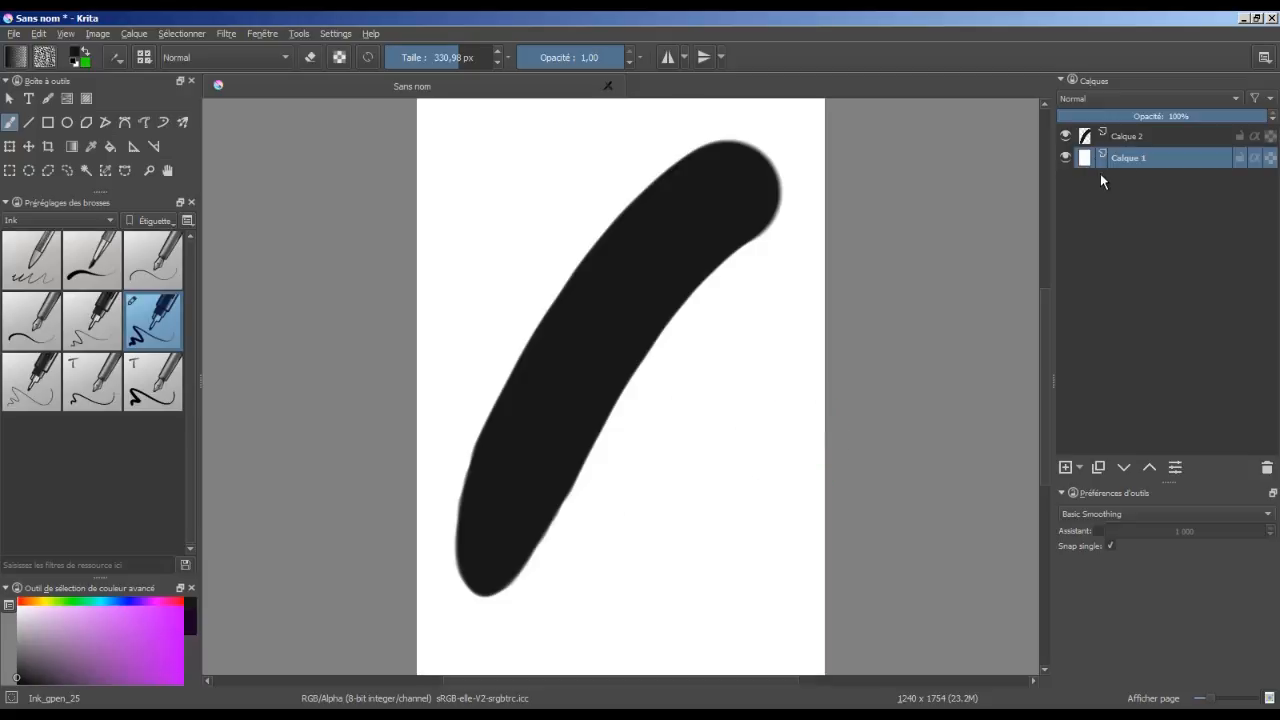
left_click(1140, 138)
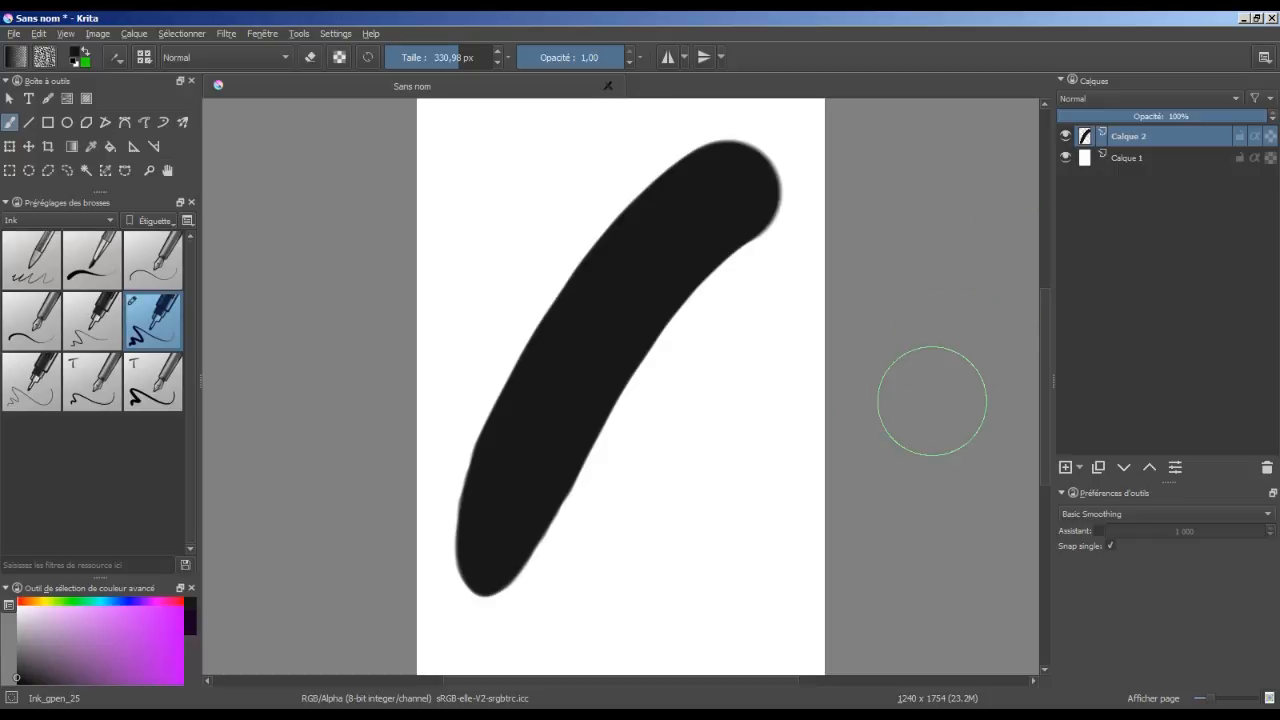
left_click(1065, 157)
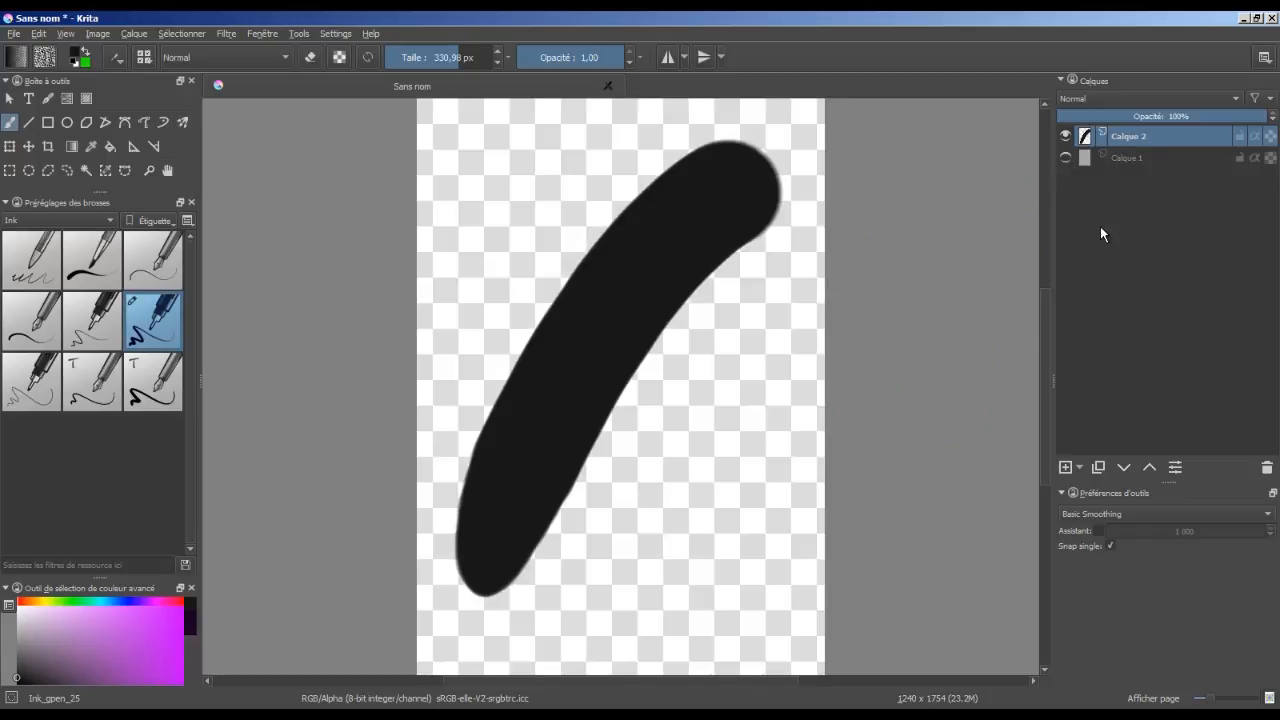
key("Delete")
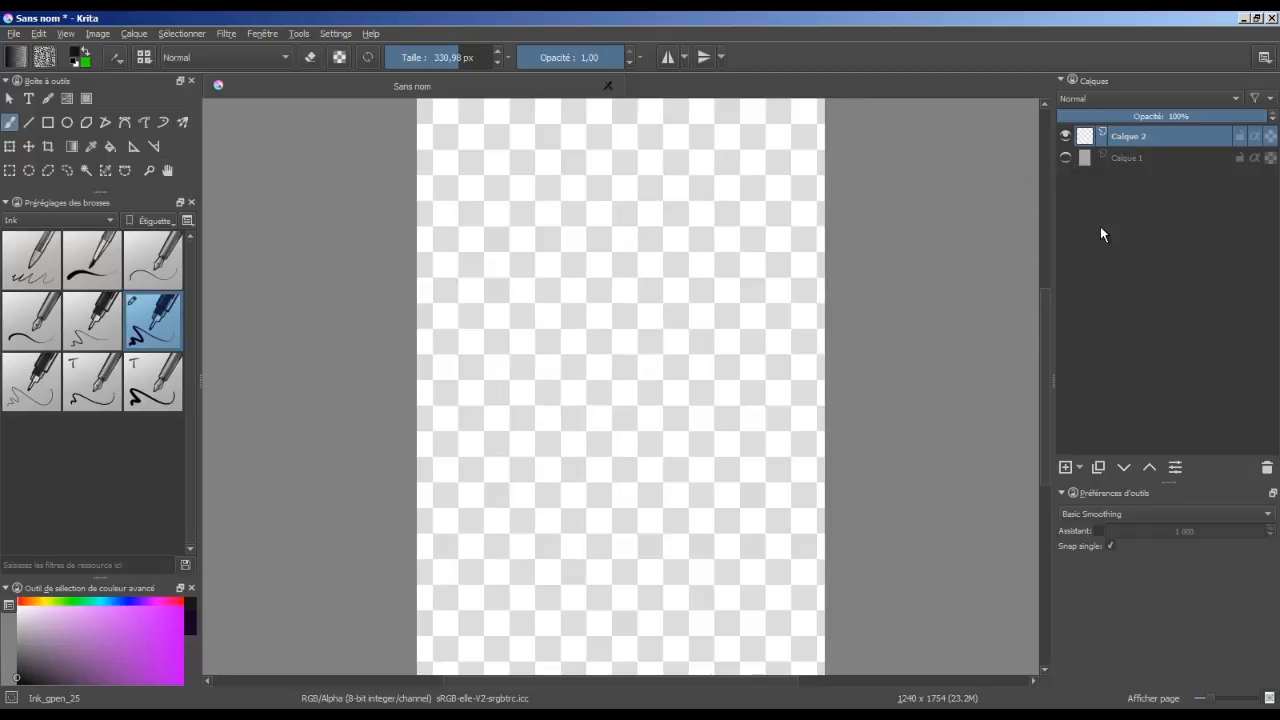
left_click(1065, 157)
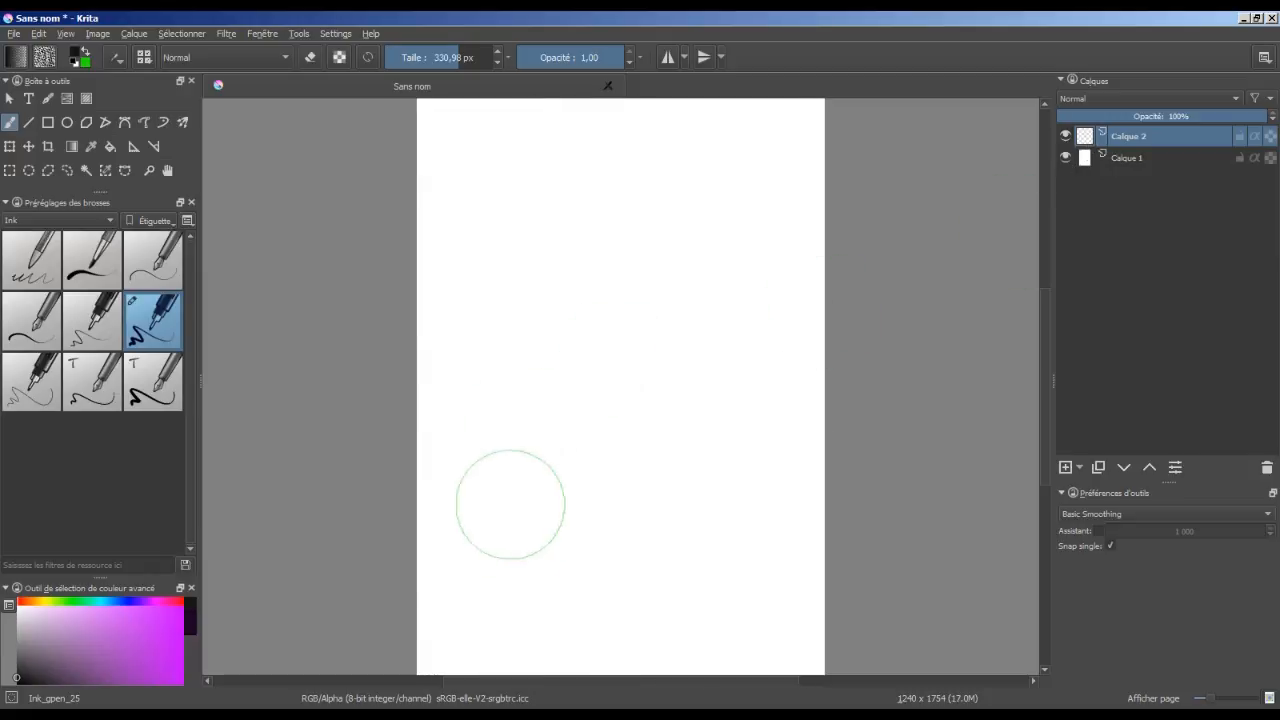
- Paint a thick black diagonal stroke on Calque 2 and recolour its middle in magenta with alpha preserved
mouse_move(525, 545)
left_mouse_down()
mouse_move(567, 380)
mouse_move(695, 205)
left_mouse_up()
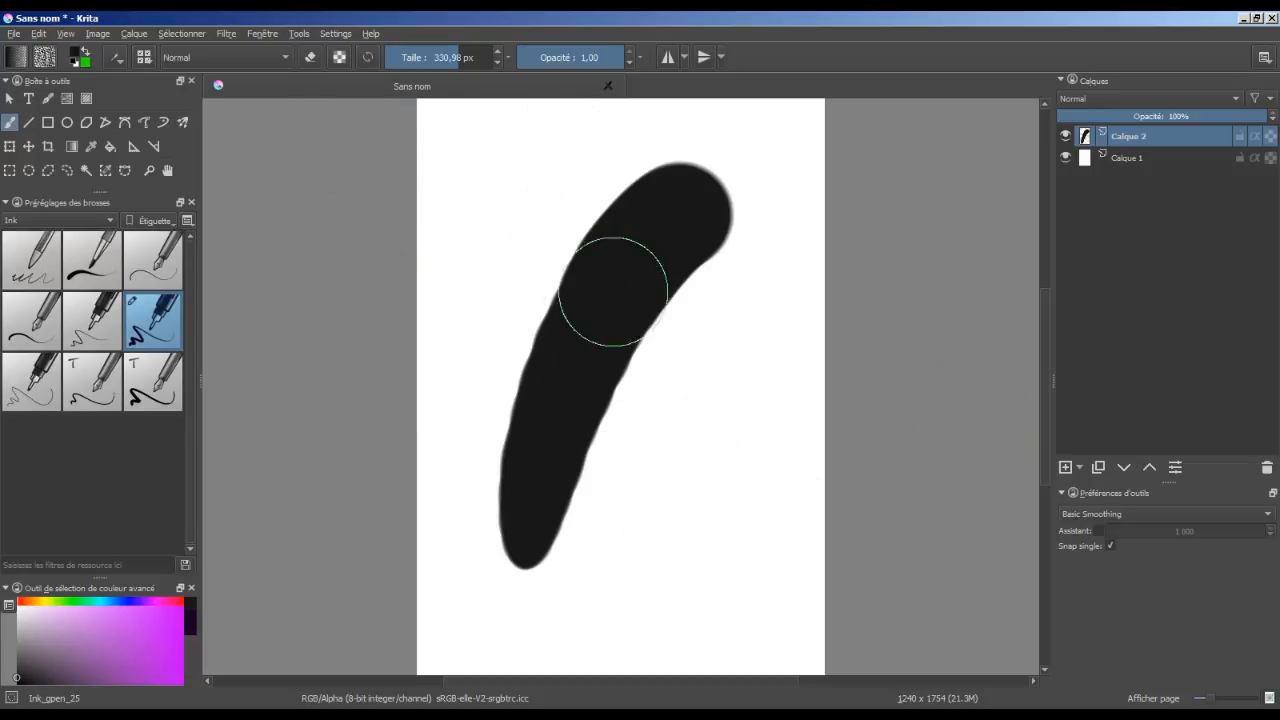
left_click(155, 632)
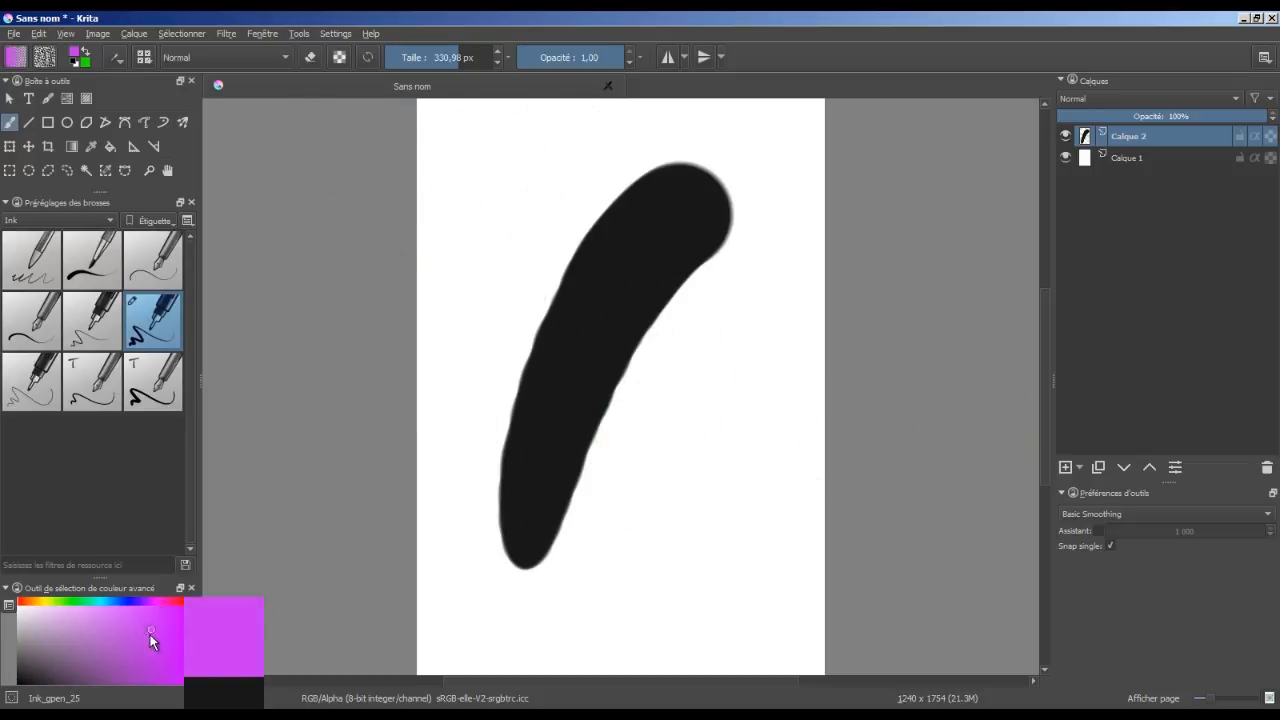
left_click(339, 59)
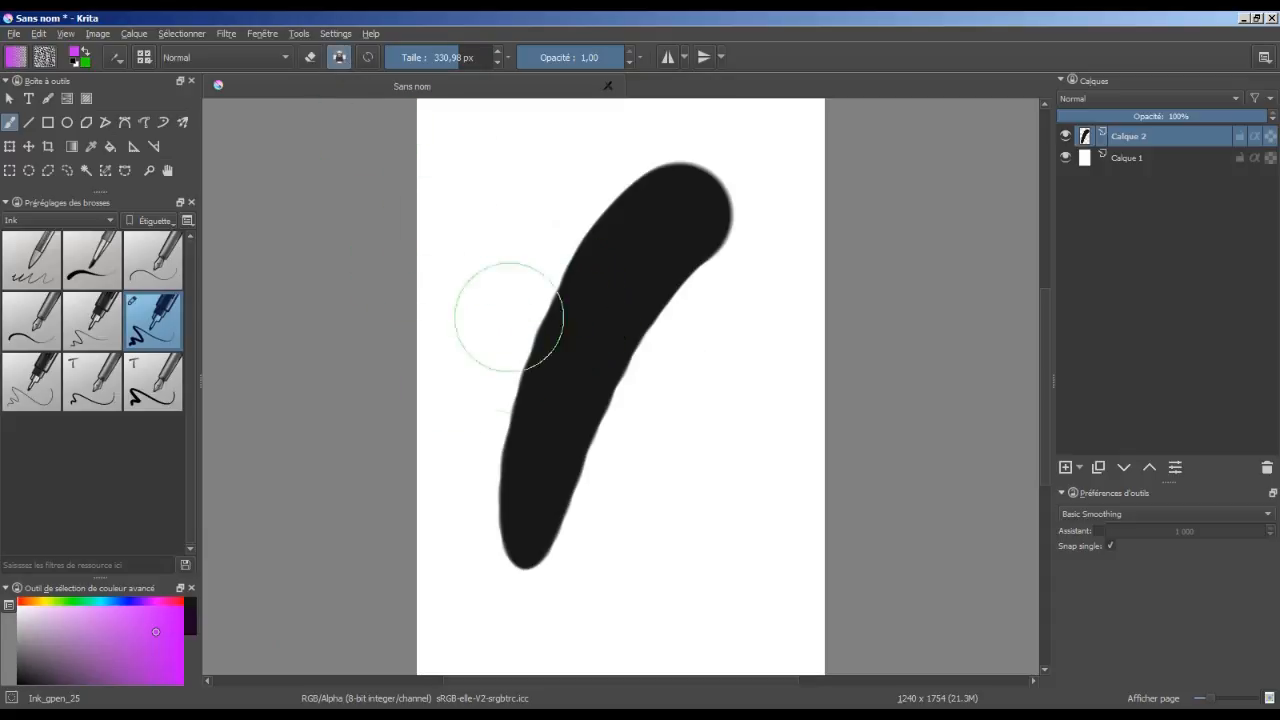
left_click_drag(531, 286, 680, 383)
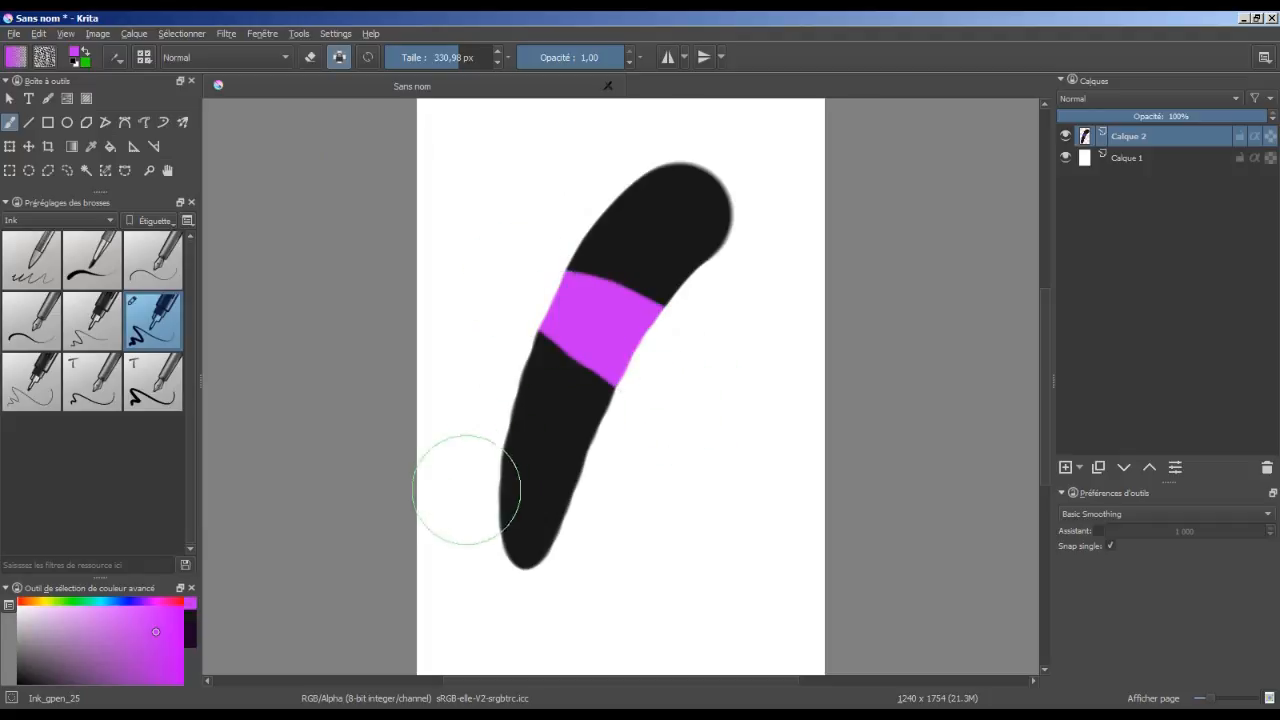
mouse_move(466, 491)
left_mouse_down()
mouse_move(663, 334)
mouse_move(577, 157)
left_mouse_up()
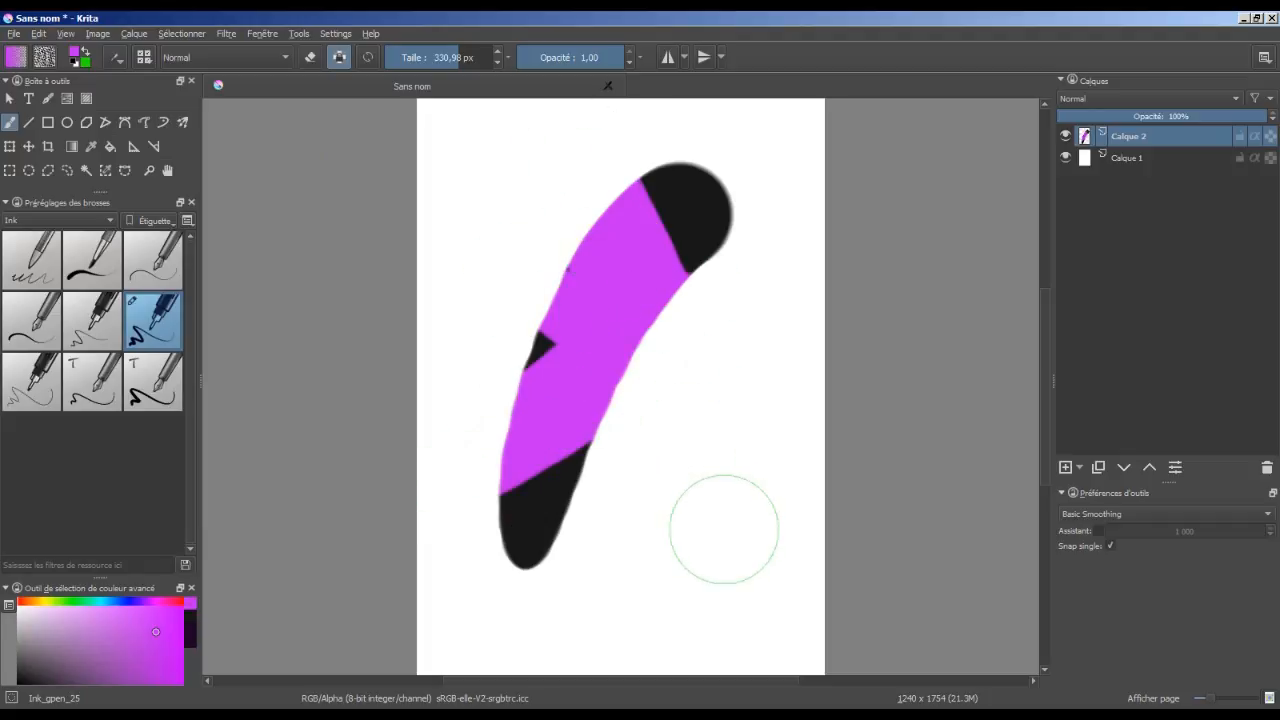
- Paint magenta beyond the edges of the black stroke without alpha preservation, then toggle alpha preservation on and off
left_click(339, 57)
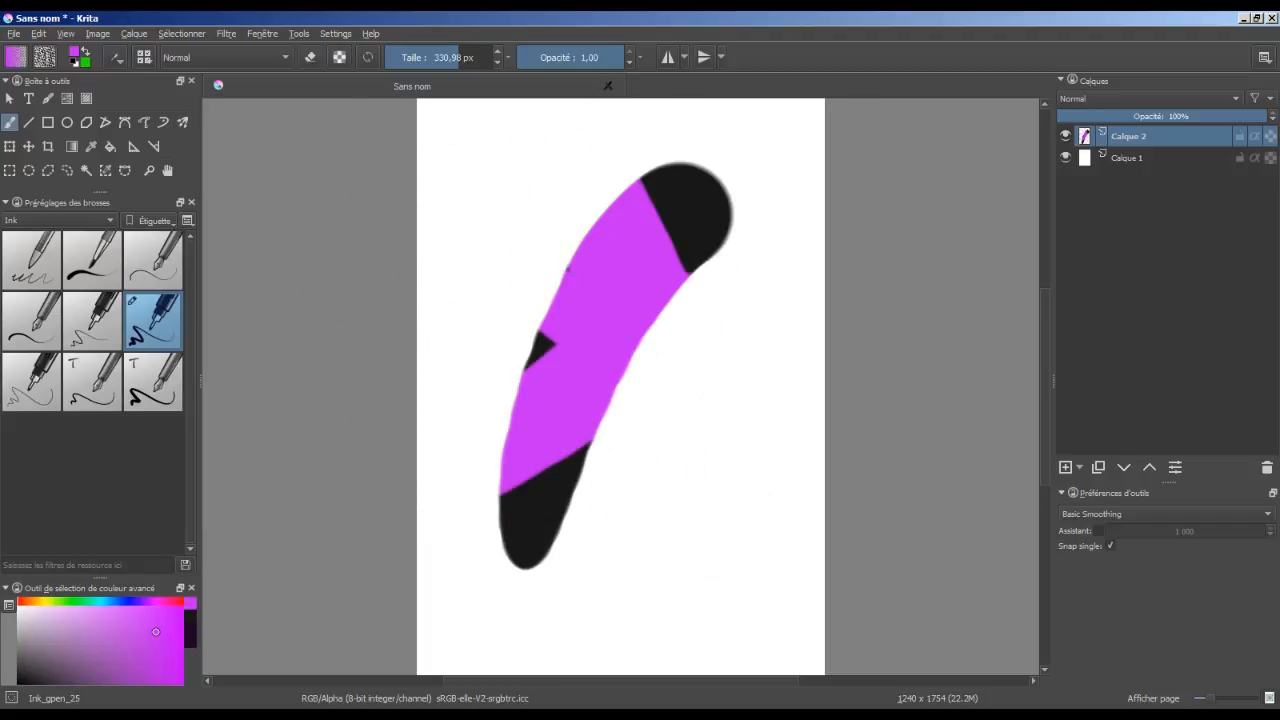
mouse_move(528, 220)
left_mouse_down()
mouse_move(621, 352)
mouse_move(615, 402)
mouse_move(465, 436)
mouse_move(650, 319)
mouse_move(720, 337)
left_mouse_up()
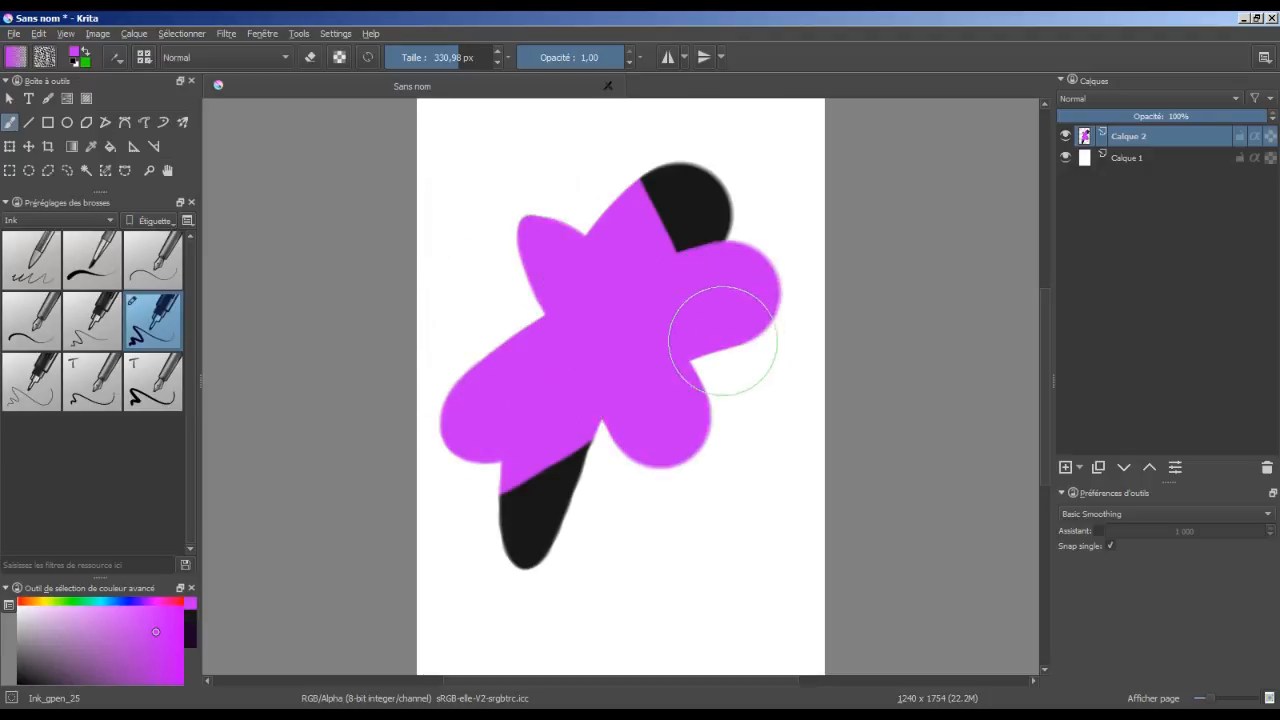
left_click(339, 57)
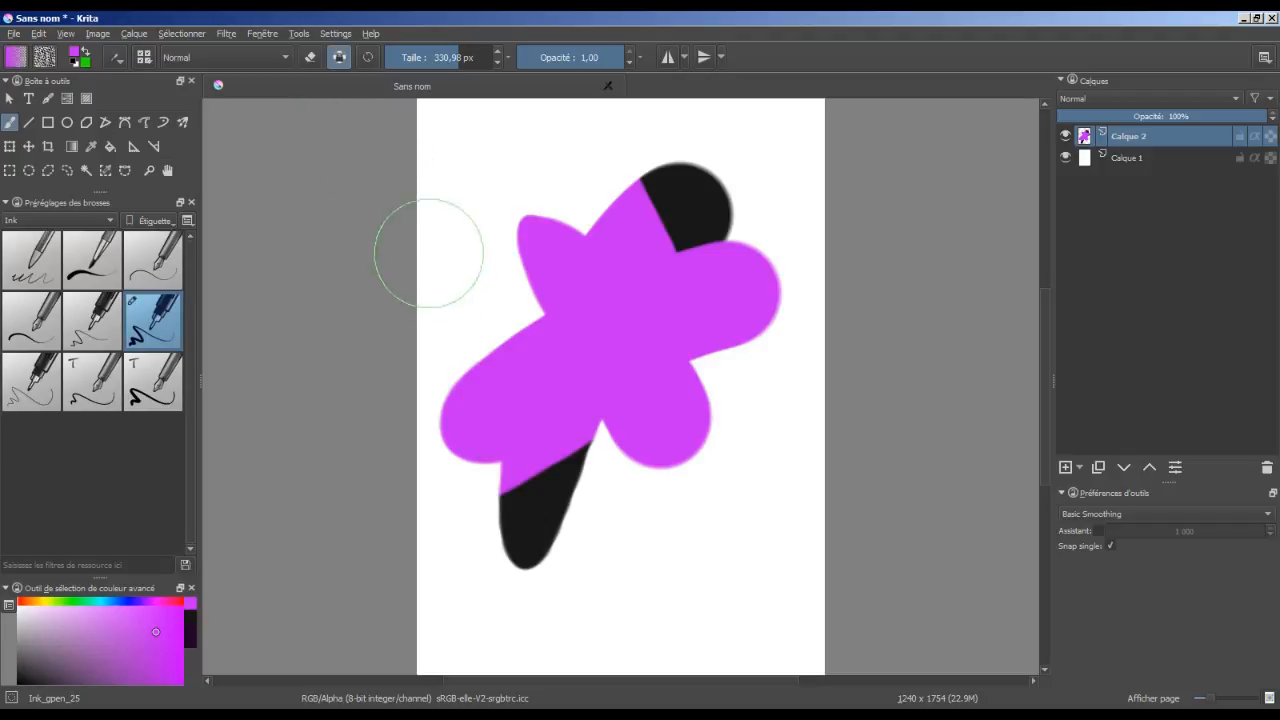
left_click(339, 57)
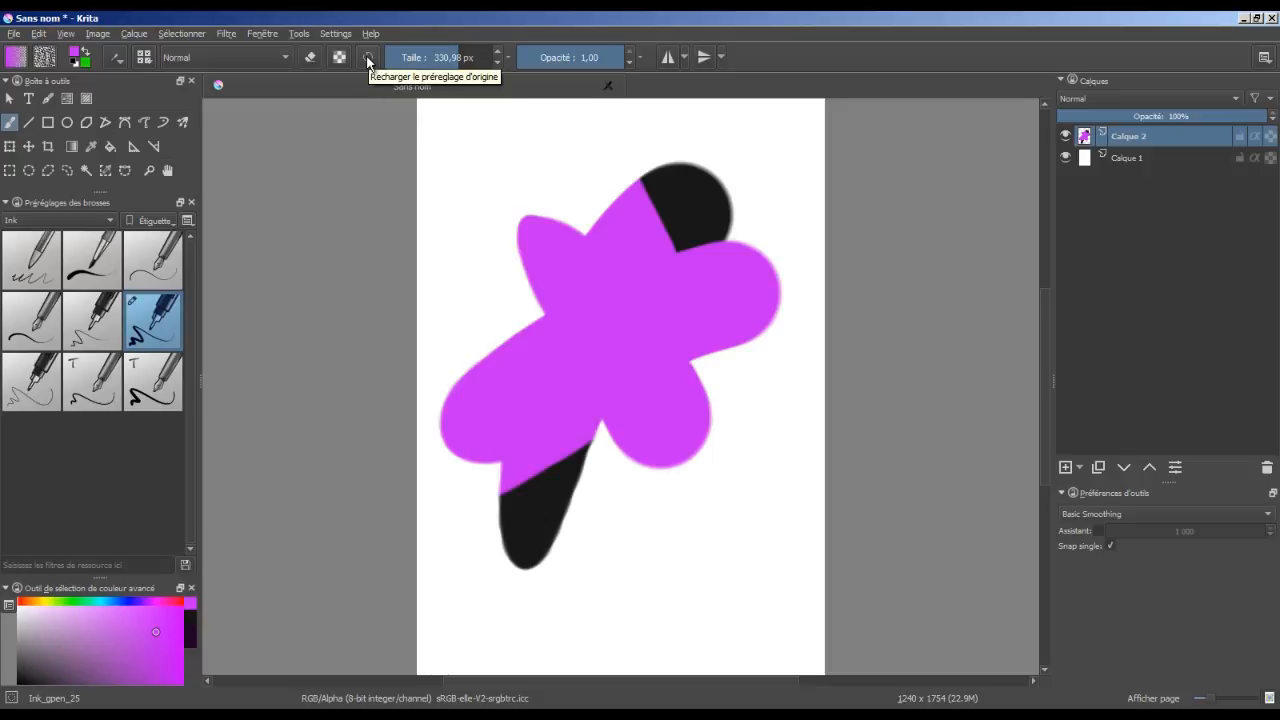
- Reload the brush's original preset and draw a freehand magenta outline mirrored about the vertical centre axis
left_click(368, 60)
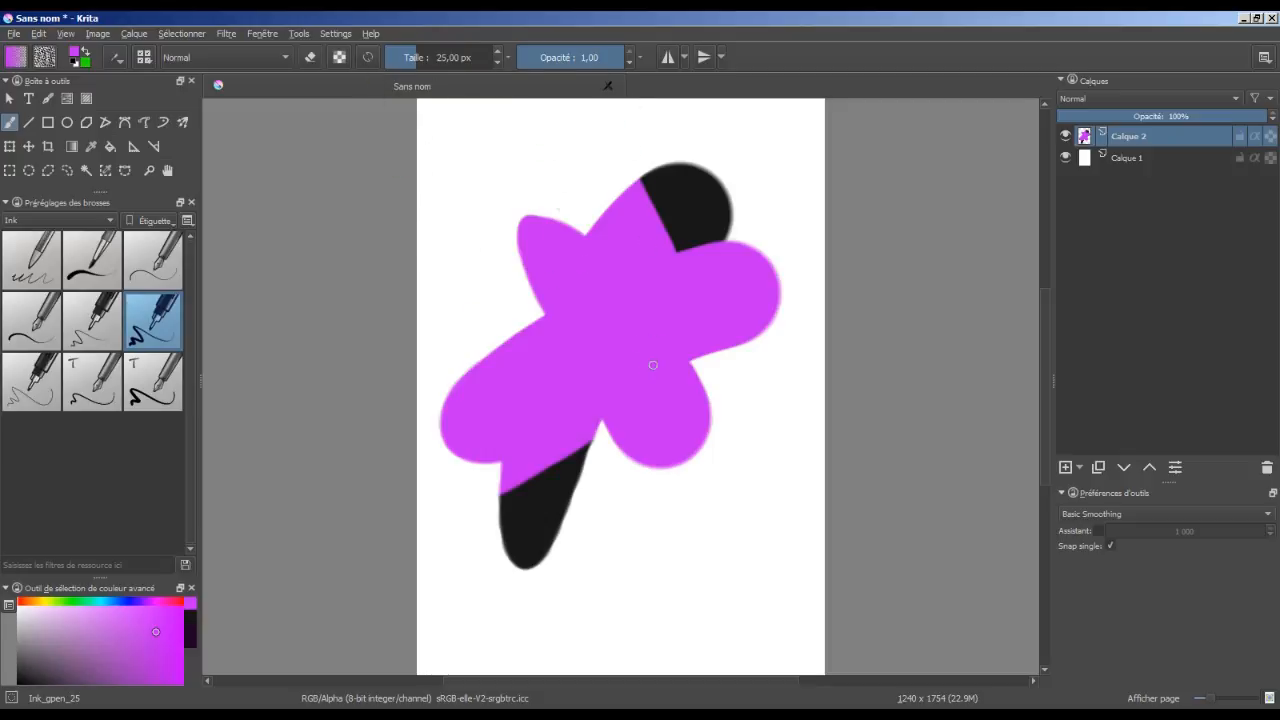
left_click(668, 57)
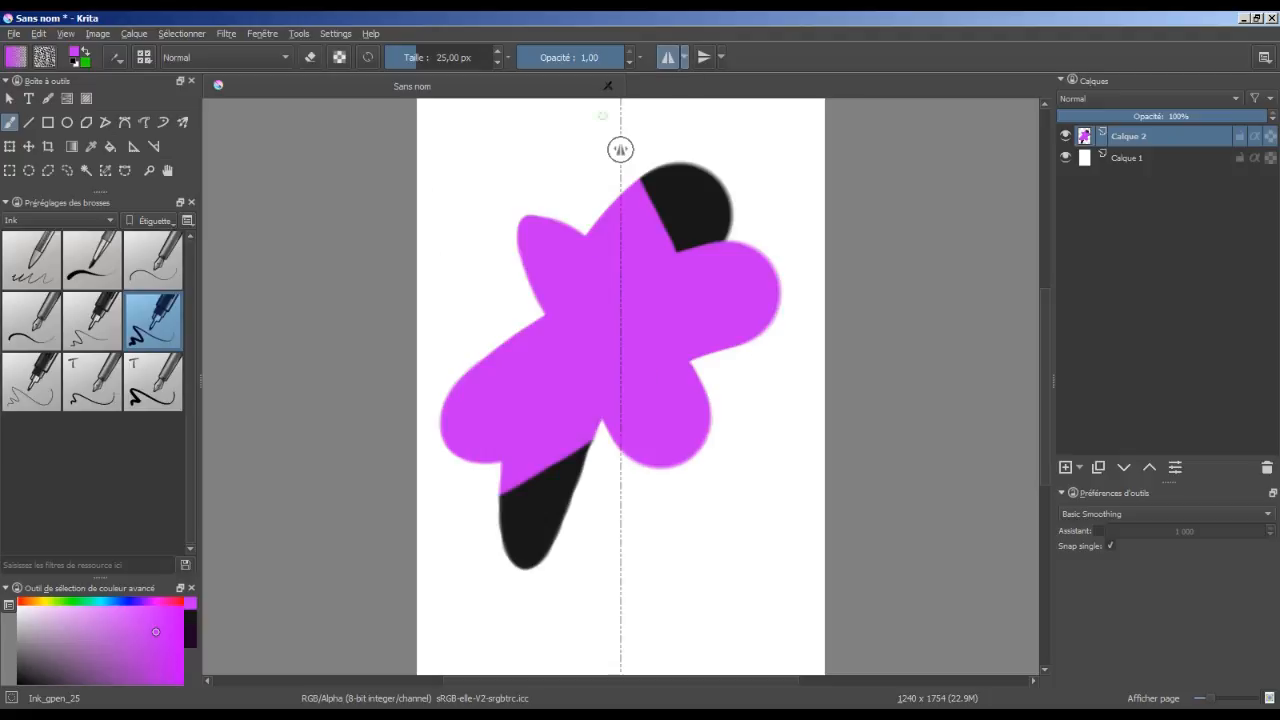
mouse_move(539, 601)
left_mouse_down()
mouse_move(516, 571)
mouse_move(571, 567)
mouse_move(551, 650)
mouse_move(511, 598)
mouse_move(487, 488)
mouse_move(527, 302)
mouse_move(479, 224)
mouse_move(525, 182)
mouse_move(558, 241)
mouse_move(553, 163)
left_mouse_up()
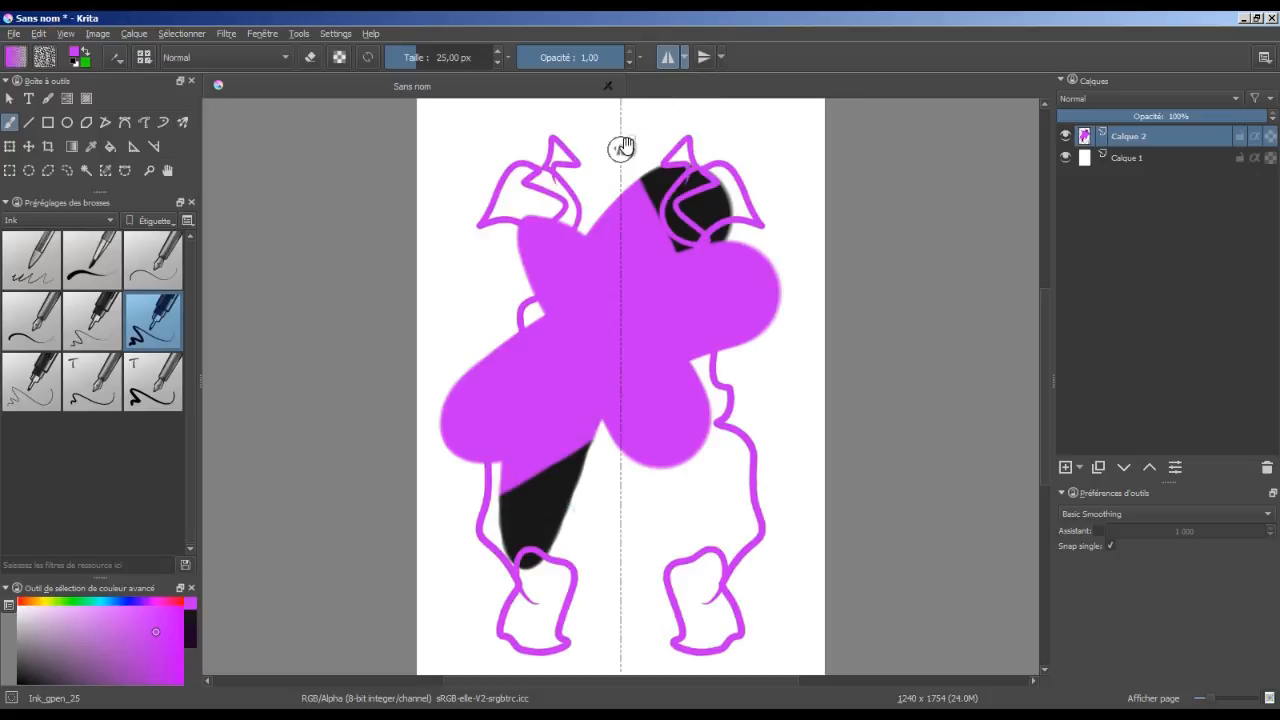
- Enable the second mirror direction, reposition both mirror axes, and draw a small curl repeated across them
left_click_drag(622, 147, 750, 153)
left_click(704, 57)
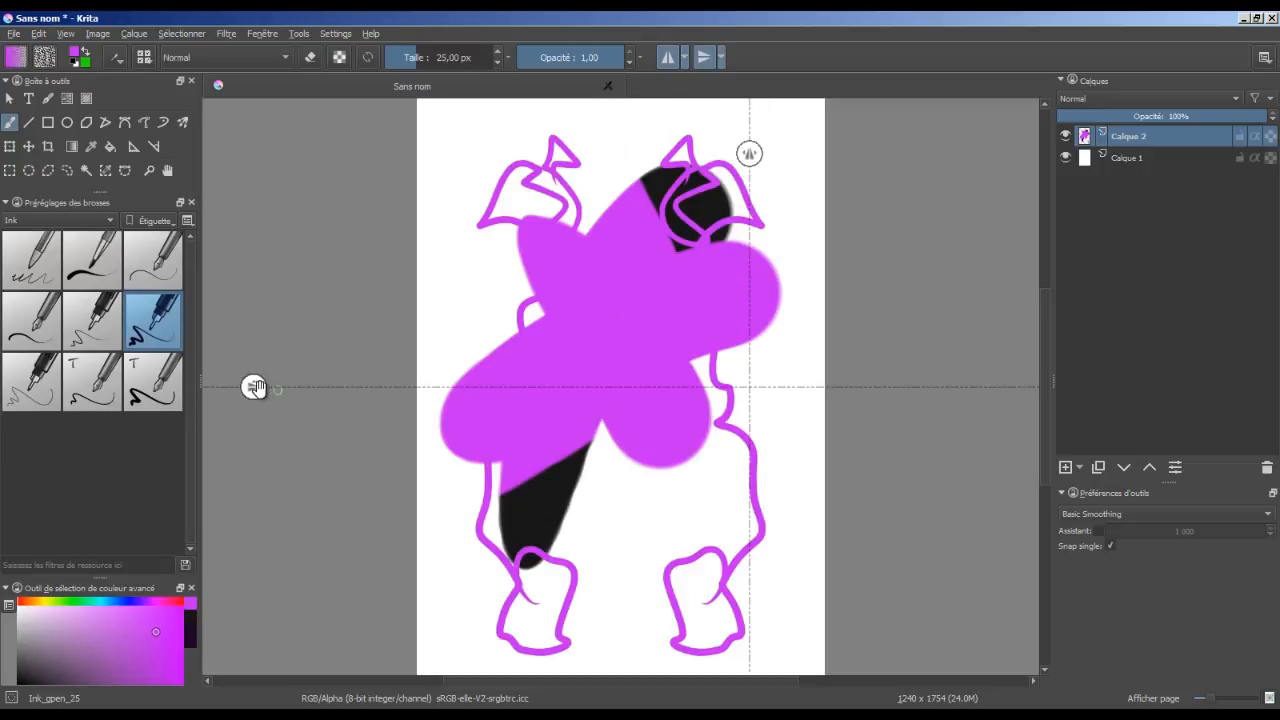
left_click_drag(254, 387, 267, 424)
left_click_drag(750, 153, 512, 204)
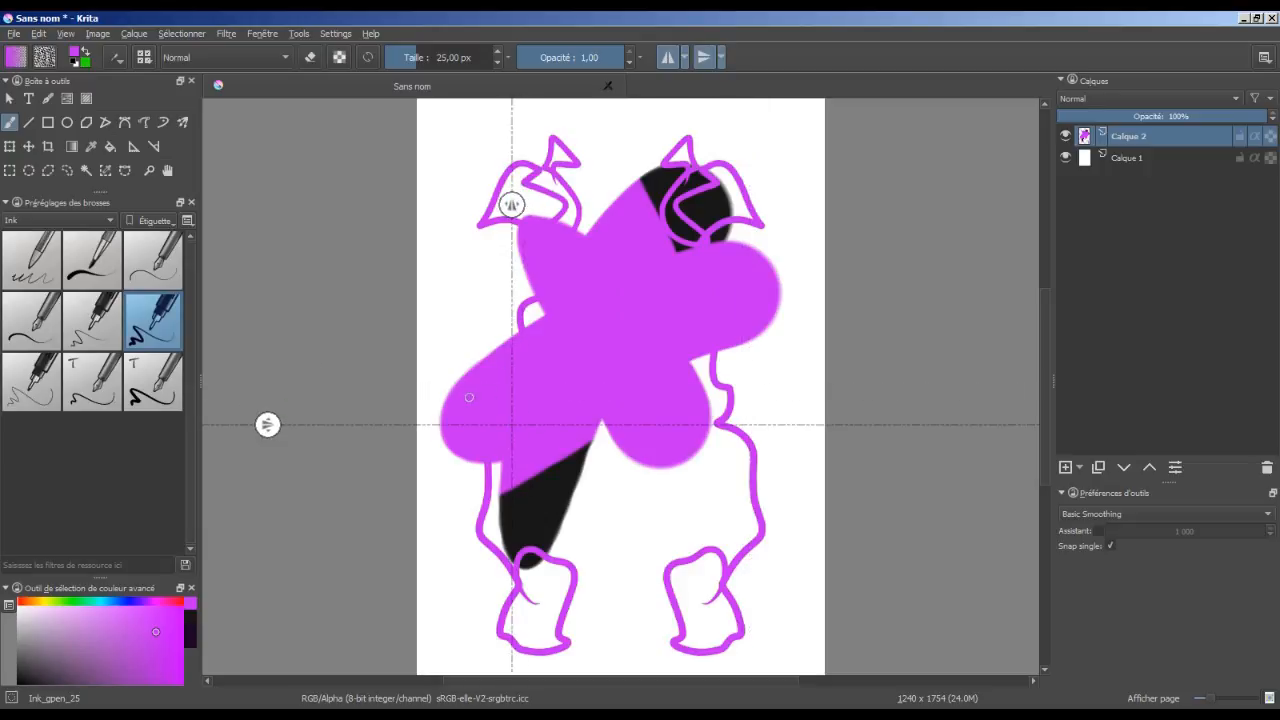
mouse_move(440, 386)
left_mouse_down()
mouse_move(455, 300)
mouse_move(466, 312)
left_mouse_up()
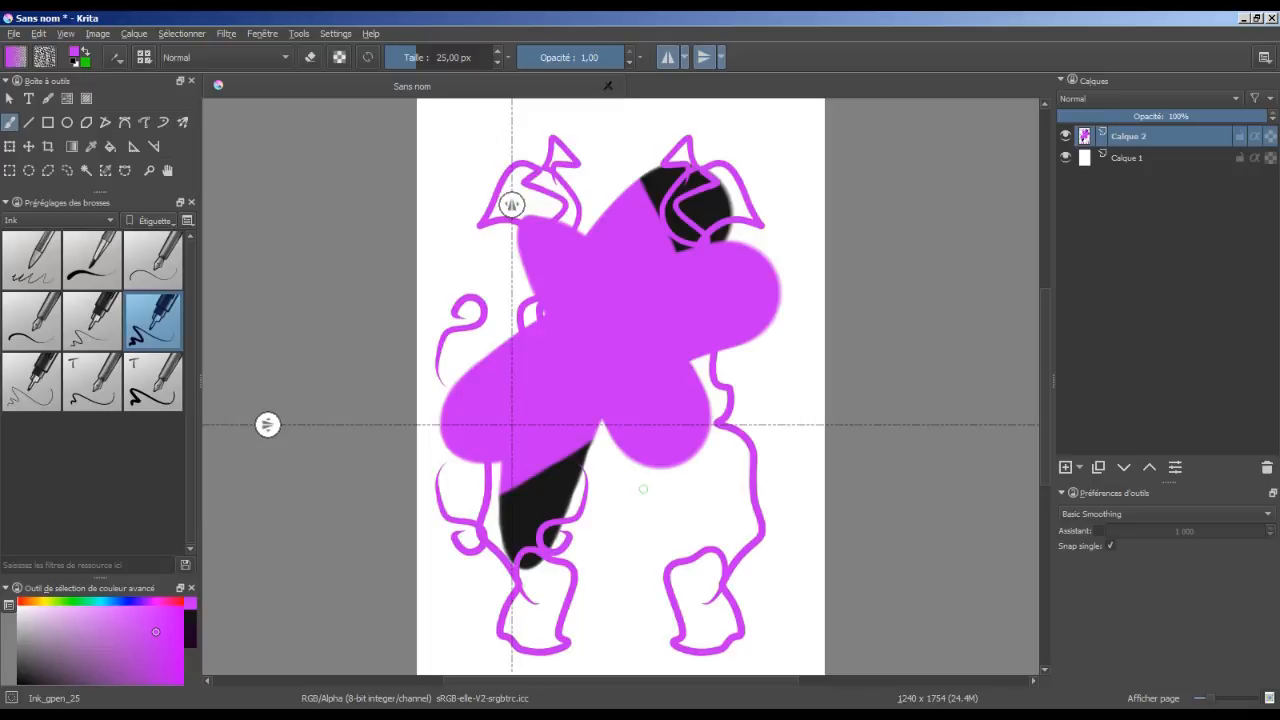
- Turn off both mirror modes and clear Calque 2
left_click(668, 57)
left_click(705, 57)
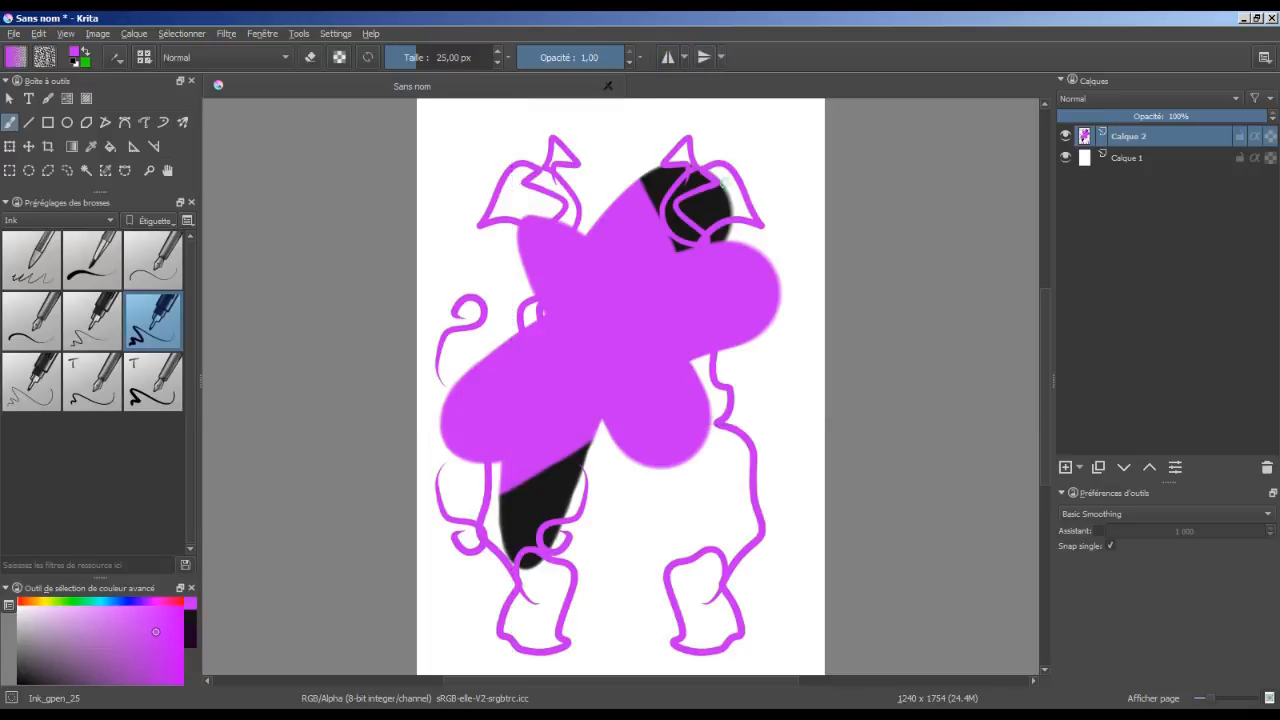
key("Delete")
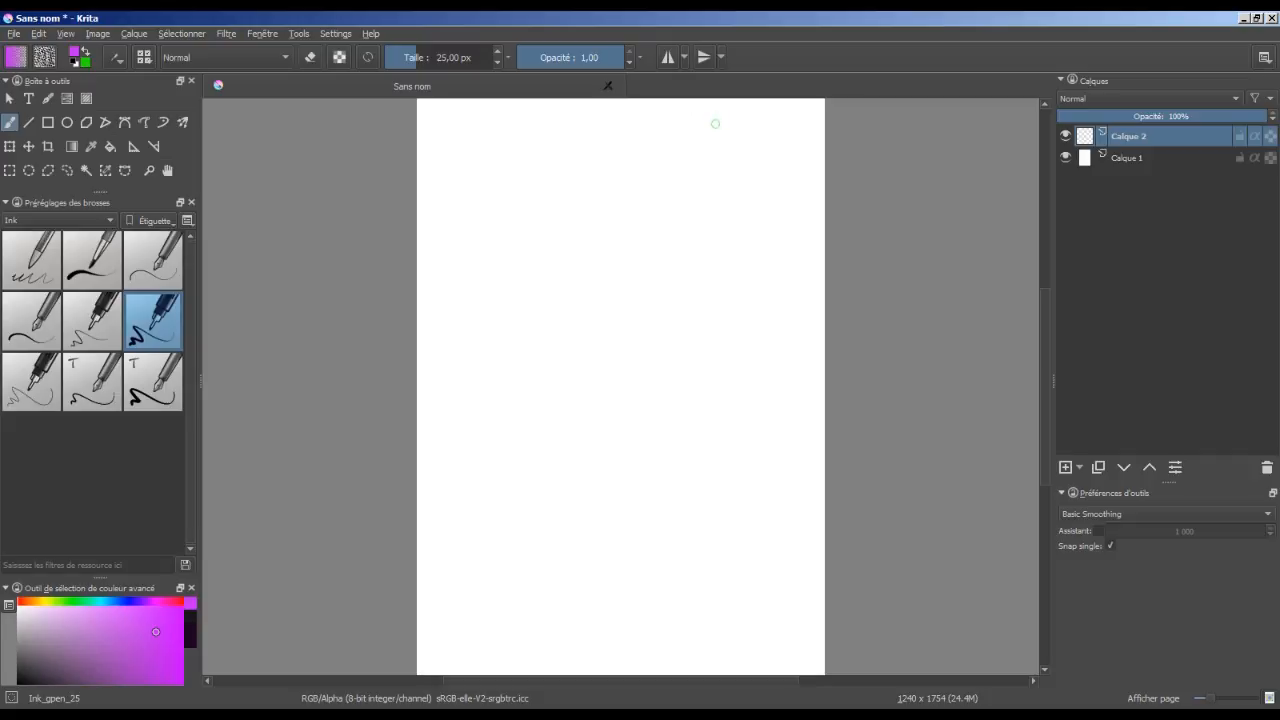
- Remove the Miroir action from the BrushesAndStuff toolbar and apply the change
left_click(334, 35)
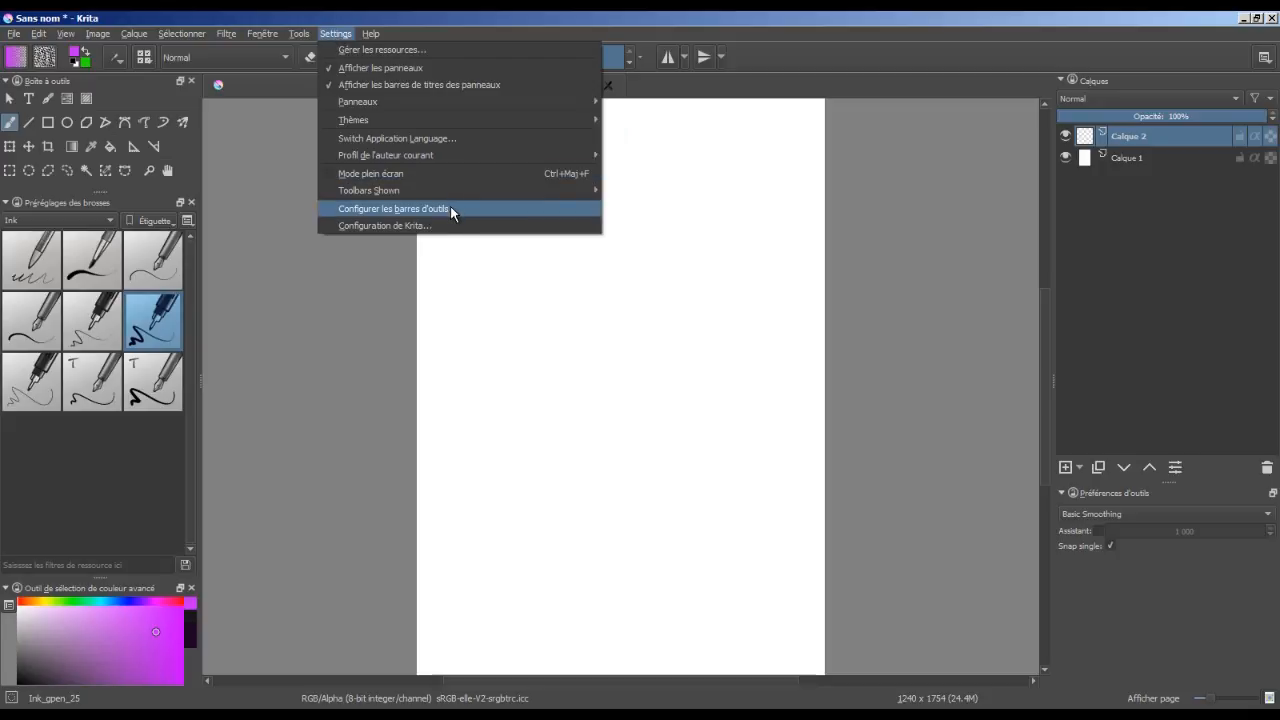
left_click(465, 208)
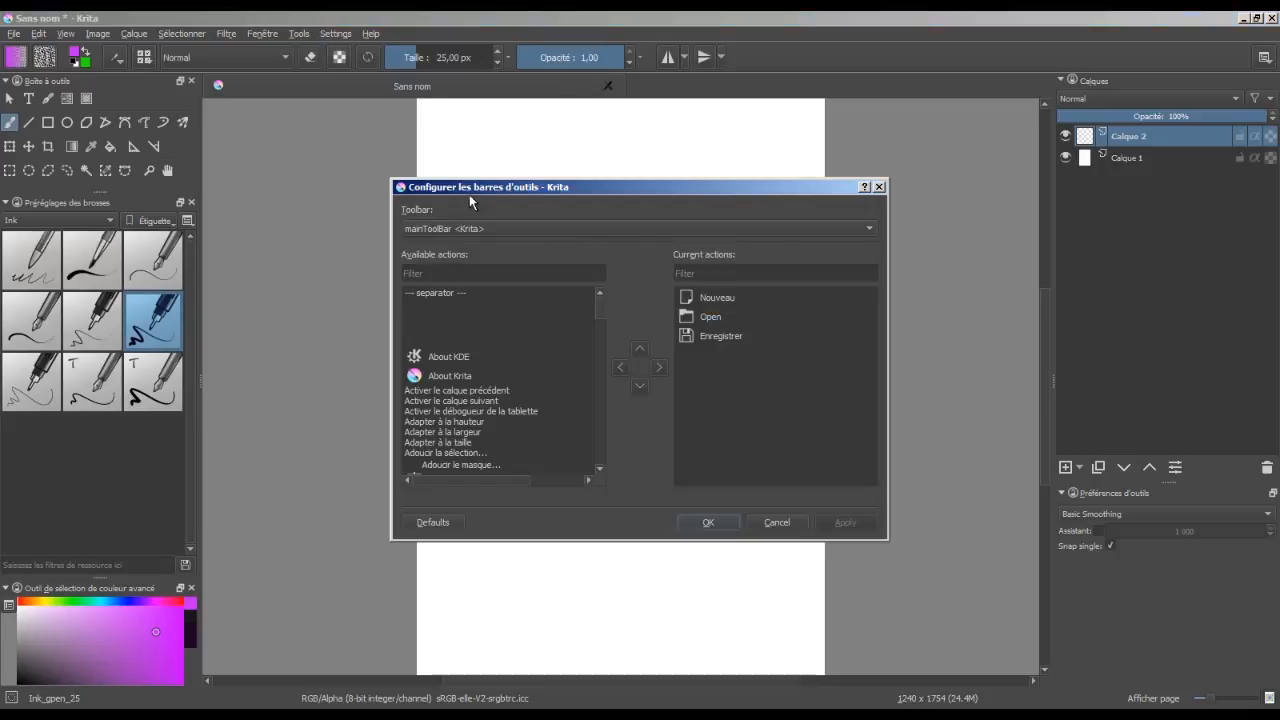
left_click(751, 228)
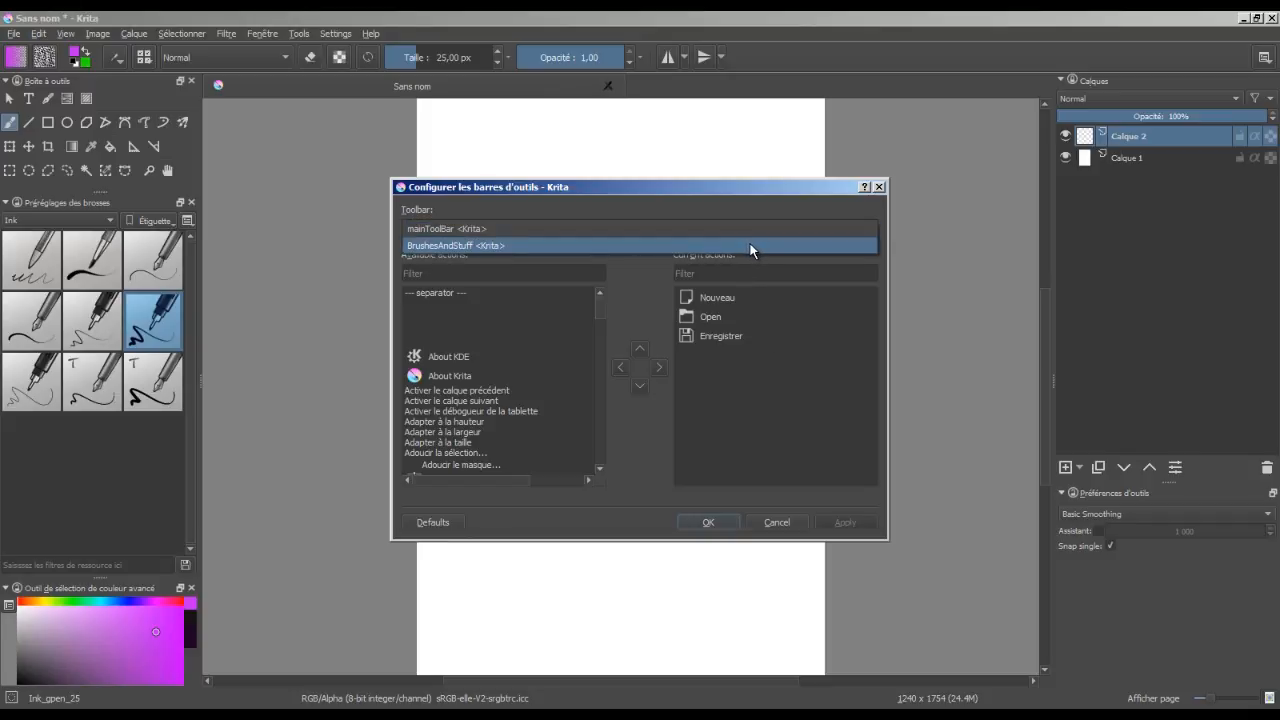
left_click(751, 246)
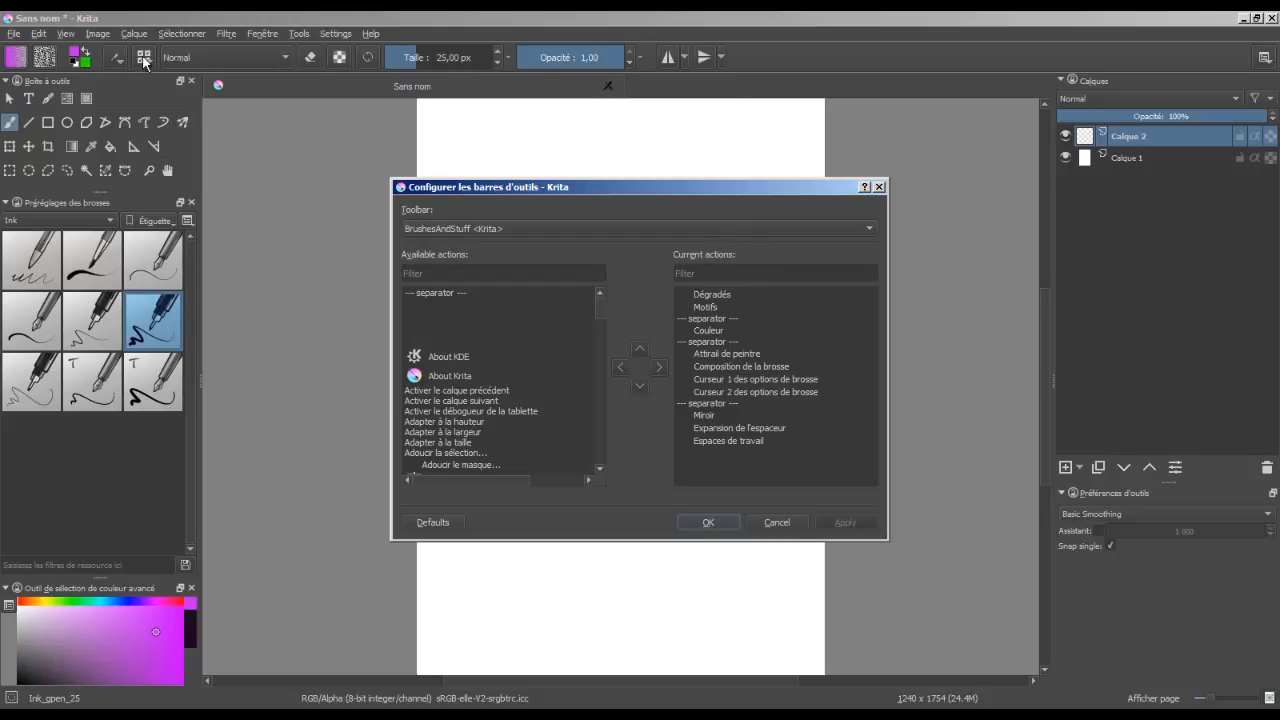
left_click(725, 416)
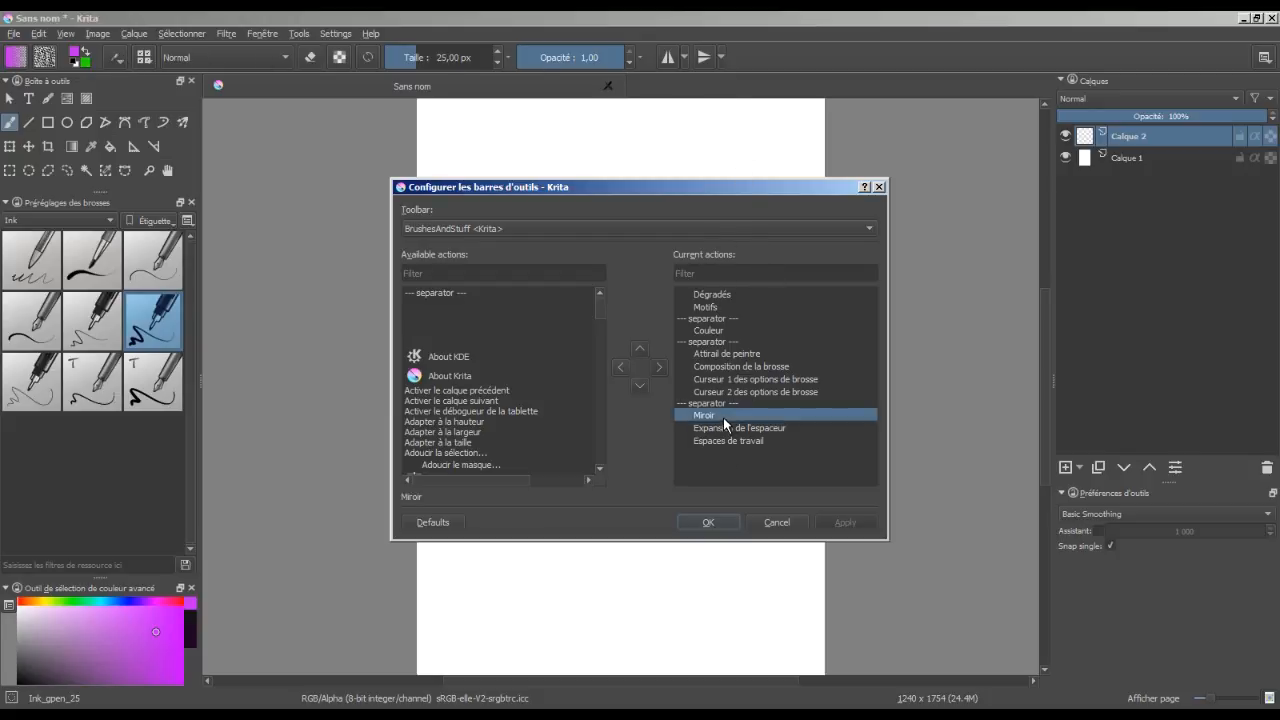
left_click(620, 366)
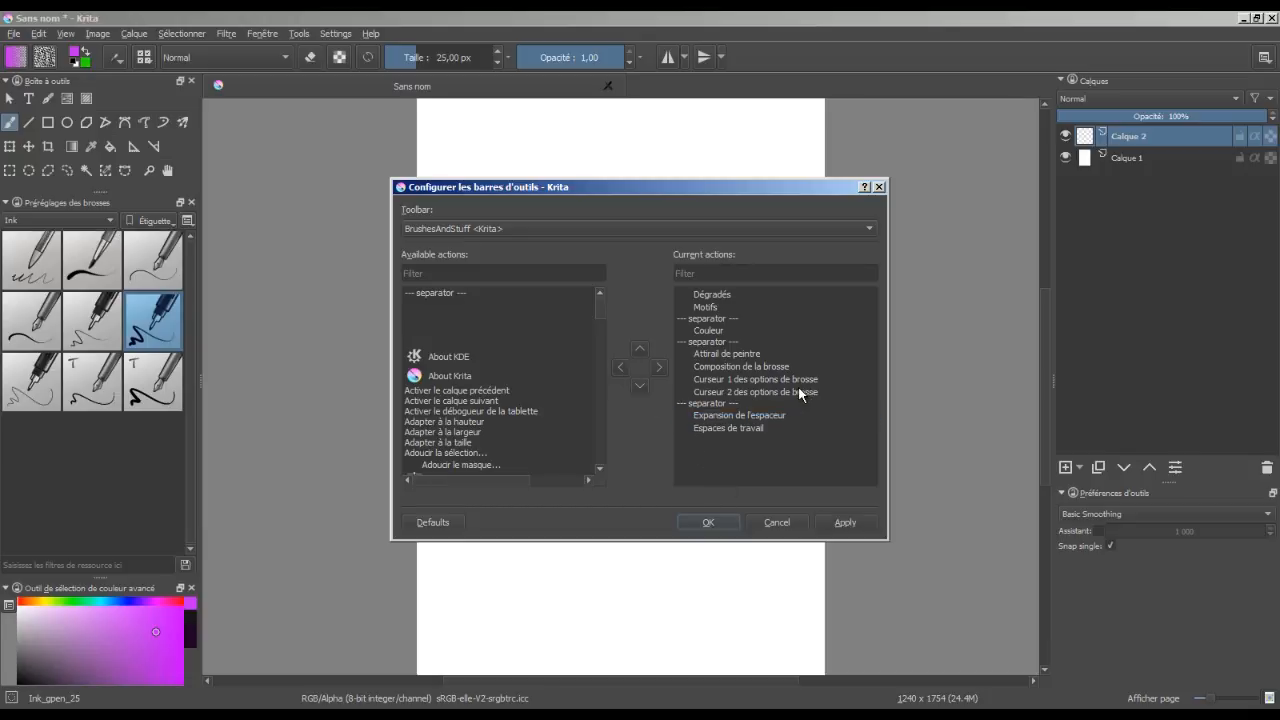
left_click(845, 522)
- Find the Use Pen Pressure action with the filter "pen", add it to the BrushesAndStuff toolbar, and clear the filter
left_click(537, 274)
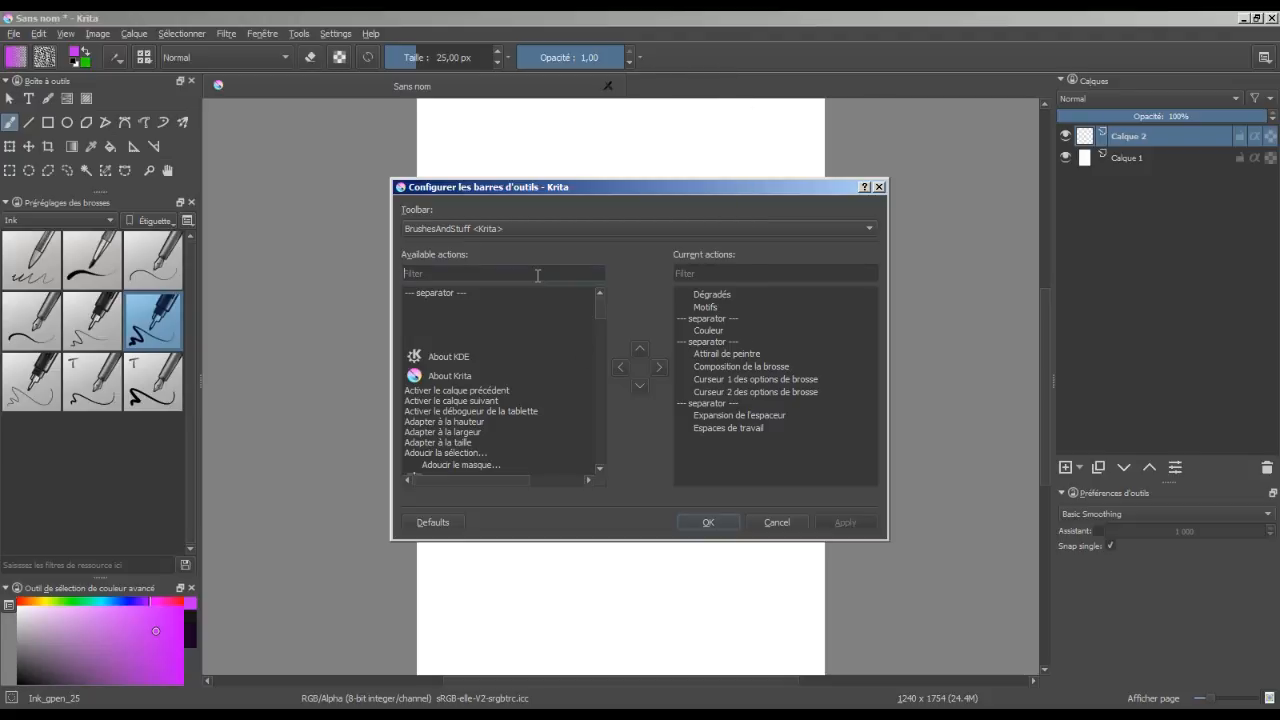
type("pzn")
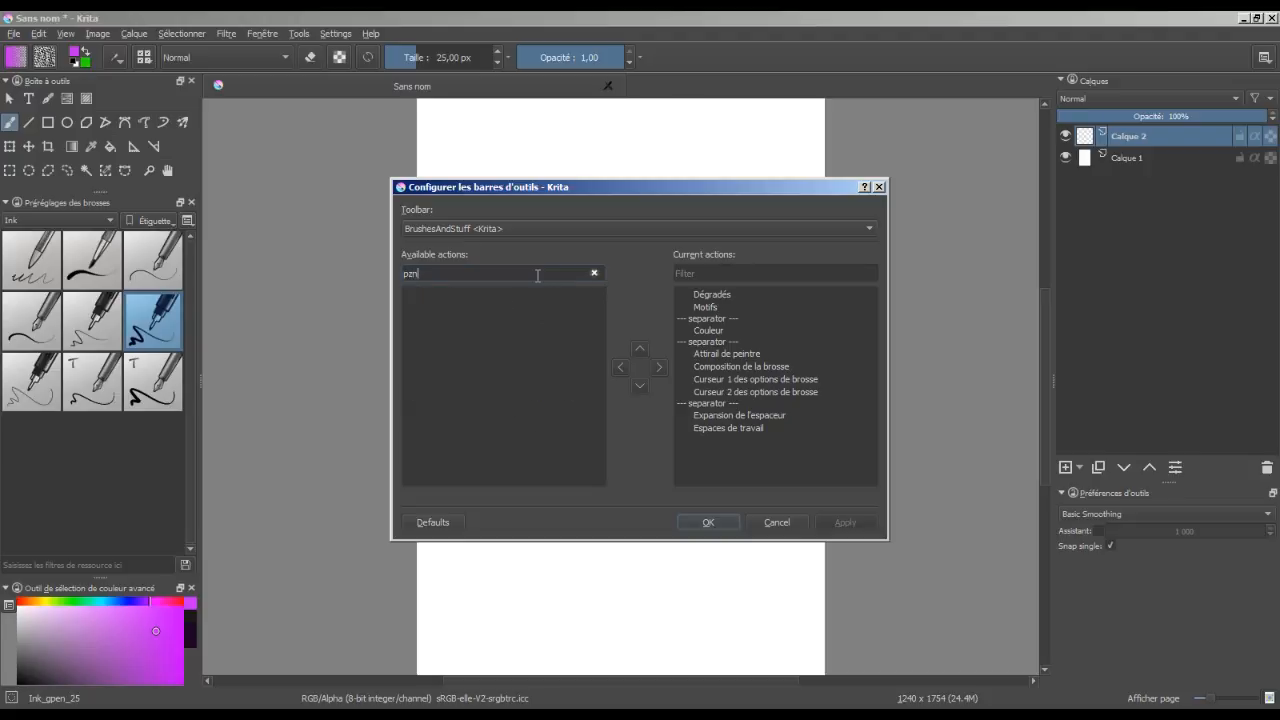
key("BackSpace")
key("BackSpace")
type("en")
left_click(491, 303)
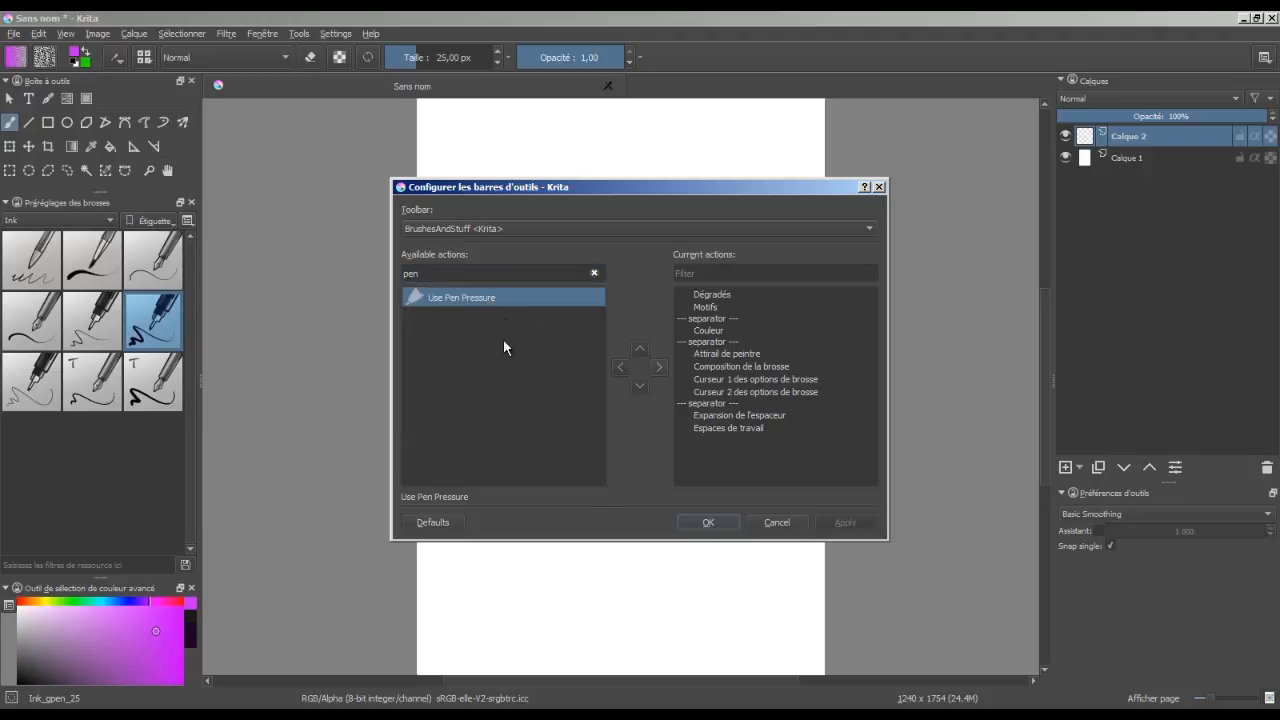
left_click(659, 366)
left_click(593, 272)
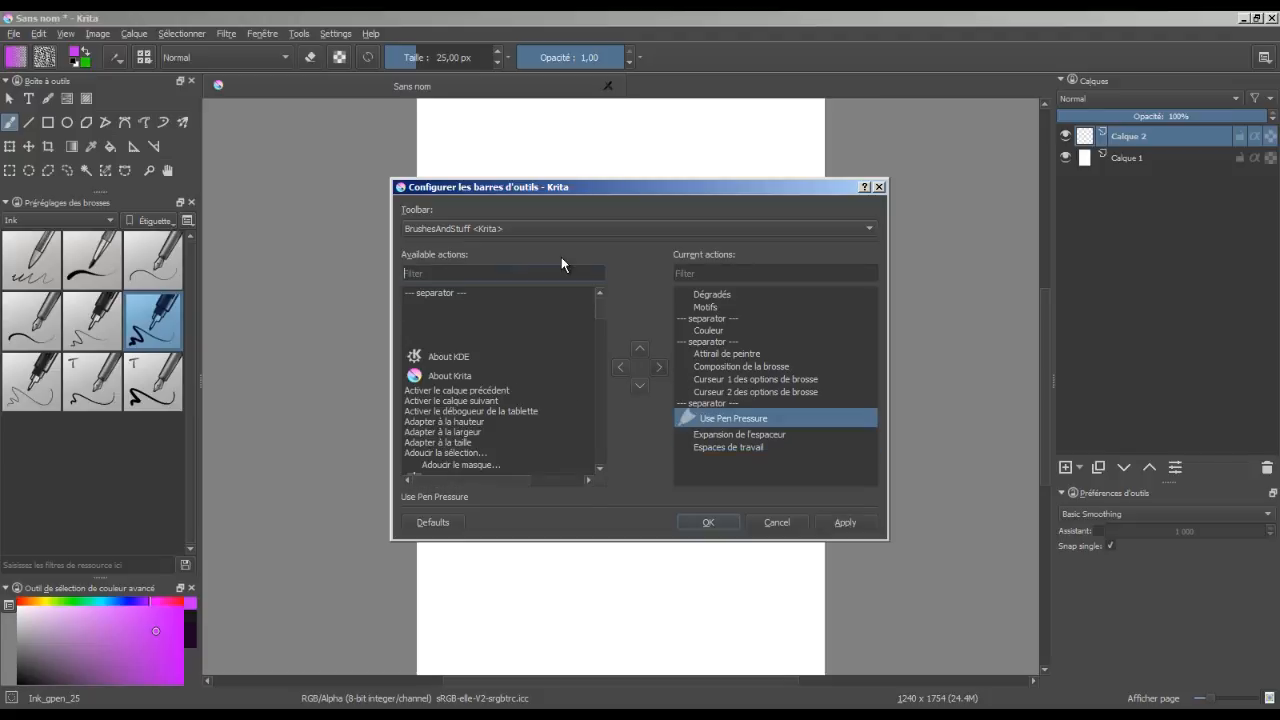
- Find the mask actions with the filter "masque", add Masque de transformation and Masque de transparence to the BrushesAndStuff toolbar, and clear the filter
type("masque")
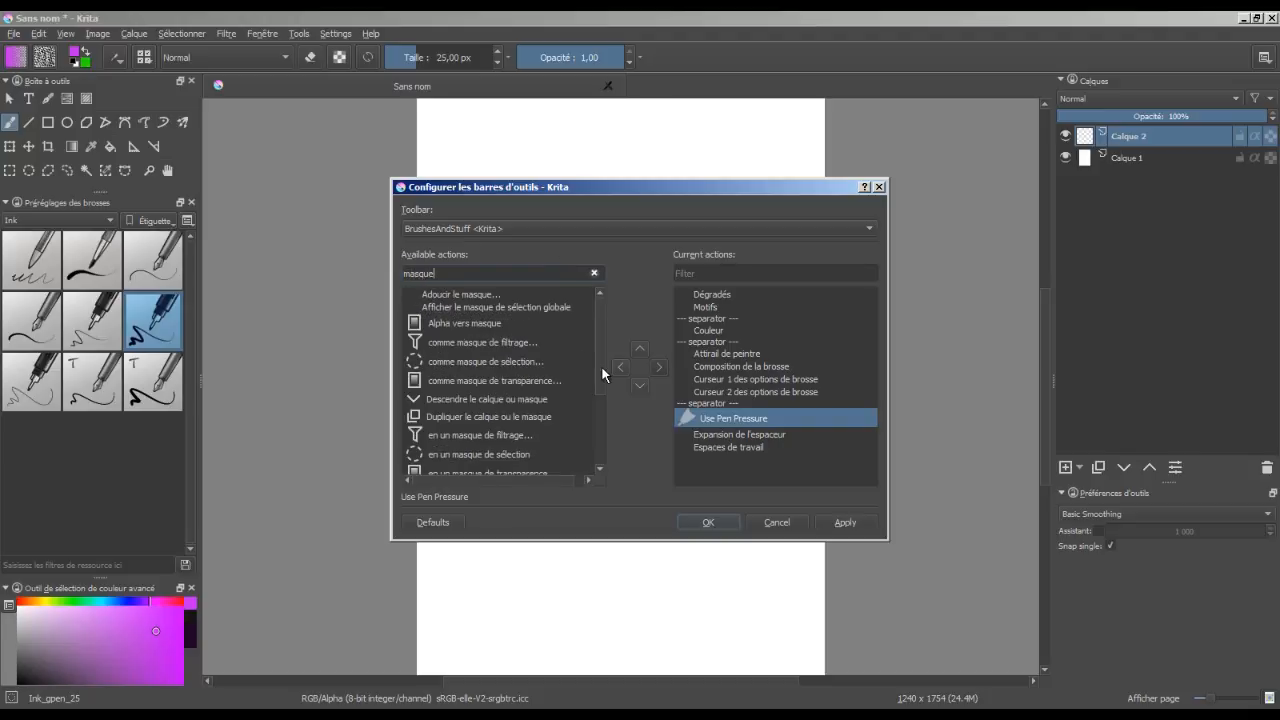
left_click_drag(601, 365, 596, 433)
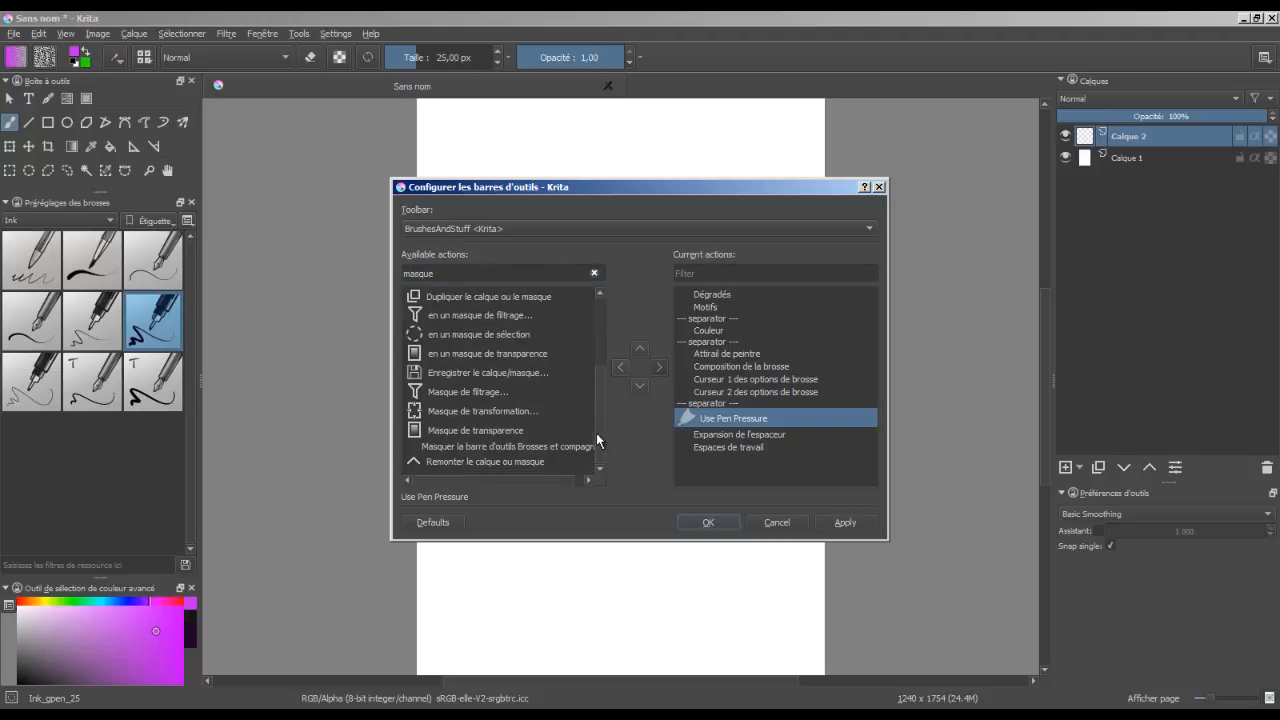
left_click(523, 413)
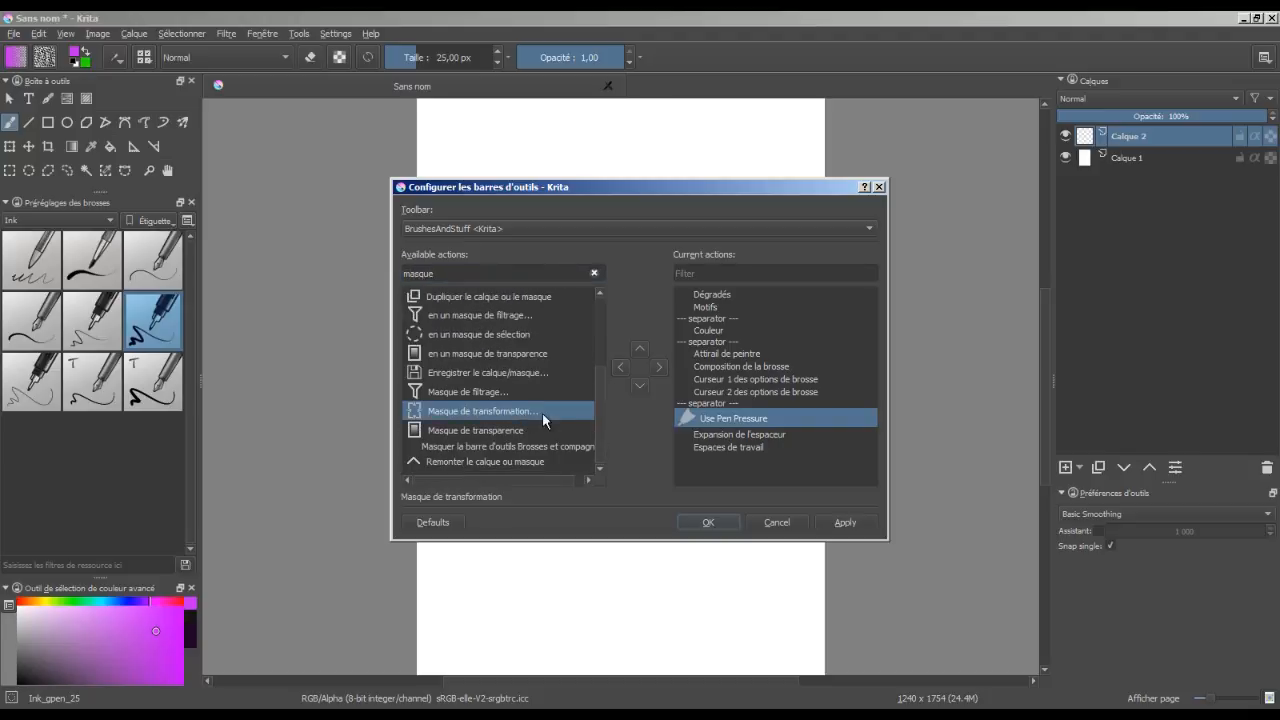
left_click(659, 367)
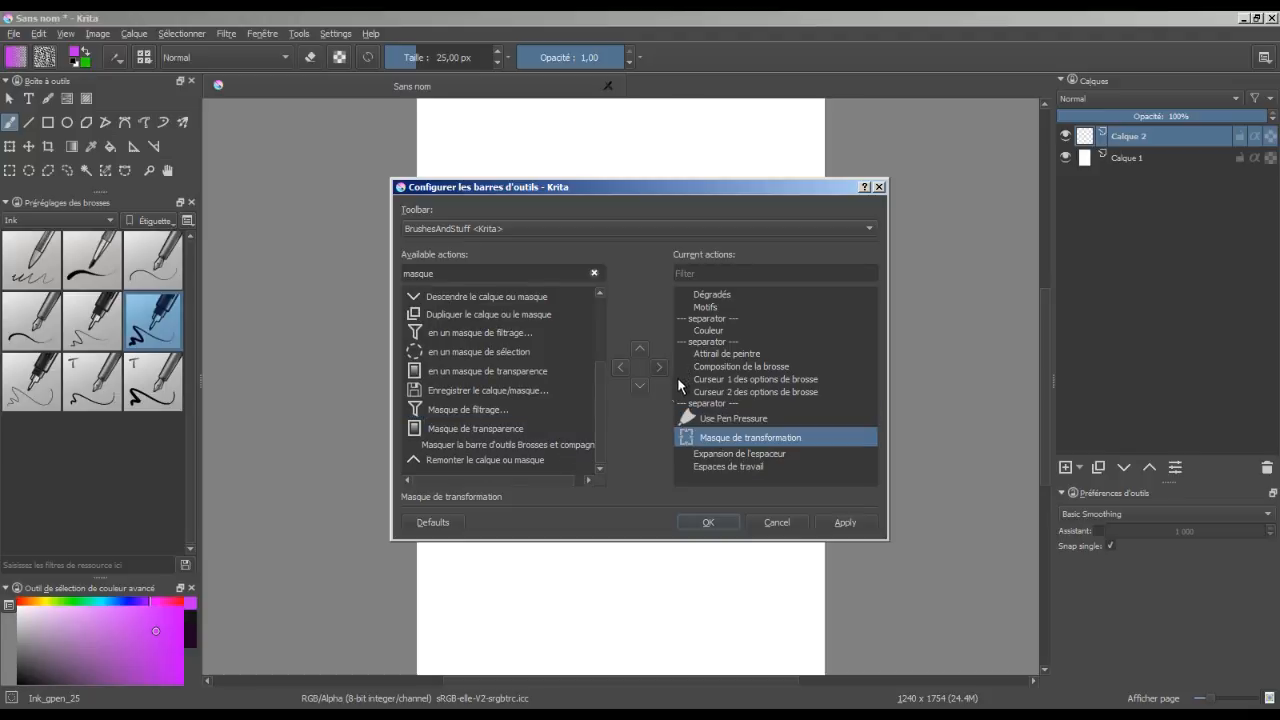
left_click(532, 430)
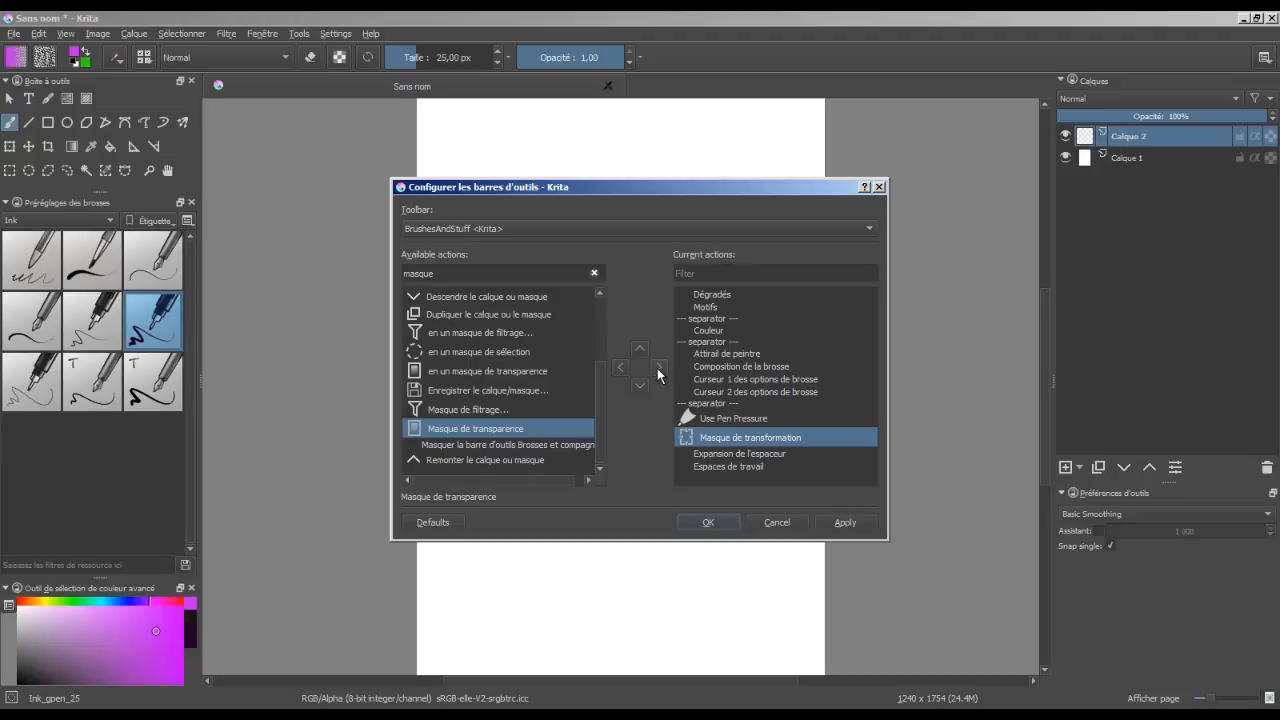
left_click(660, 370)
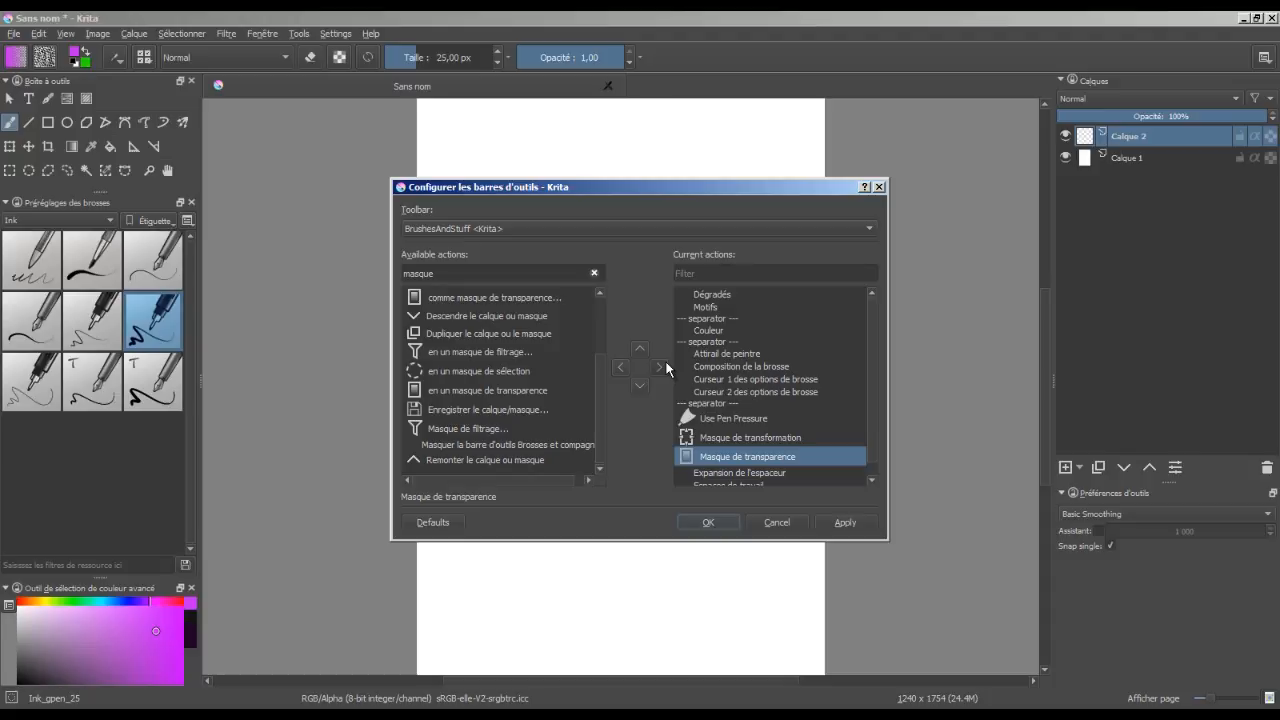
left_click(594, 273)
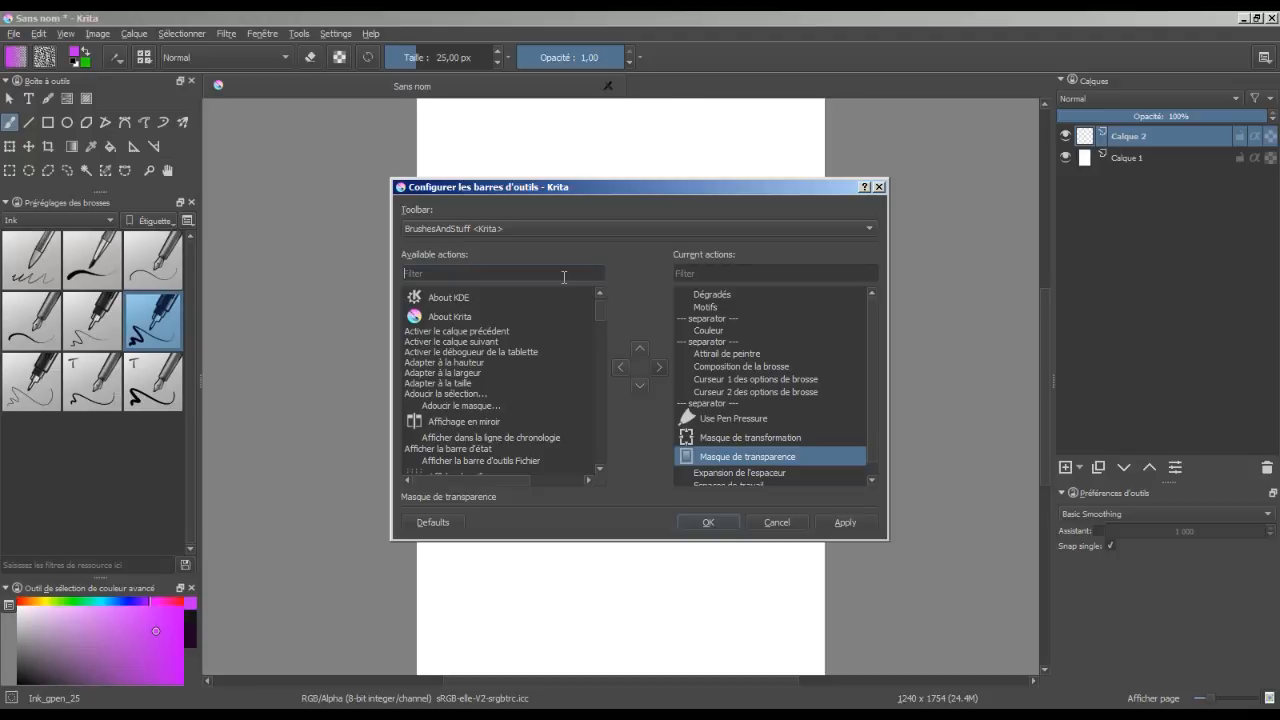
- Filter the available actions by "fu" and add Fusionner avec le calque du dessous below Masque de transparence
type("fu")
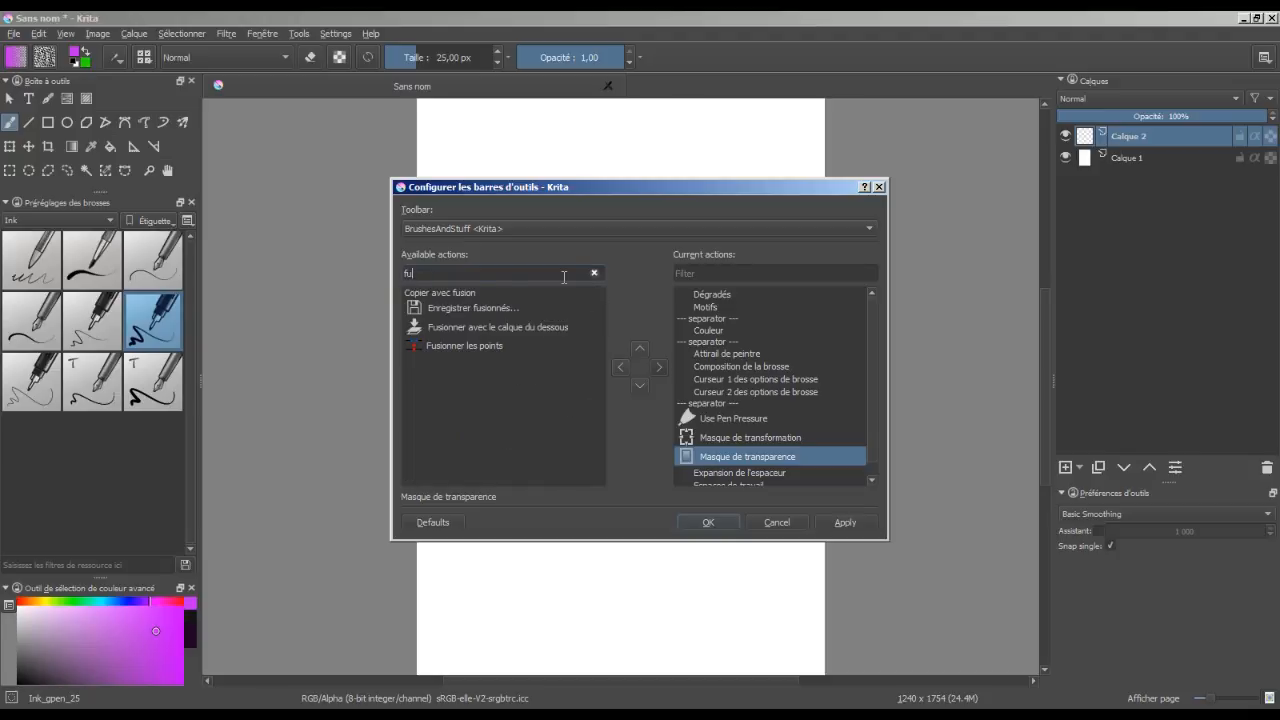
left_click(555, 327)
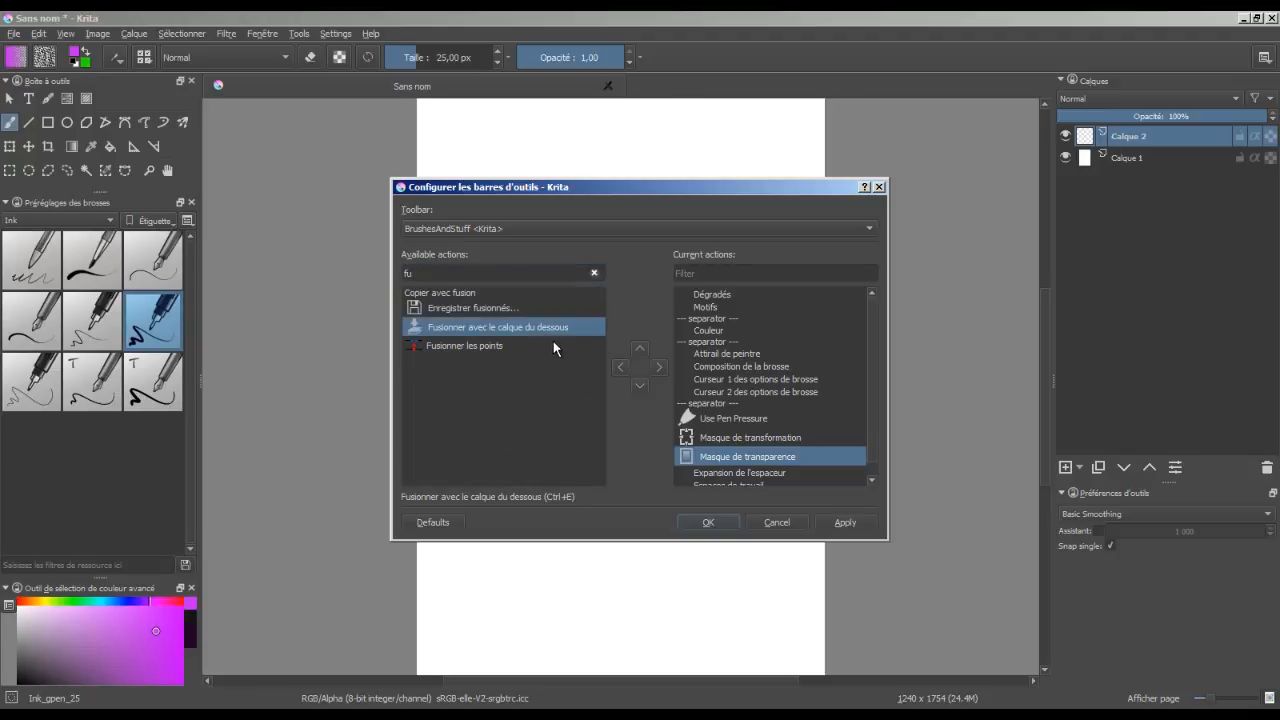
left_click(659, 366)
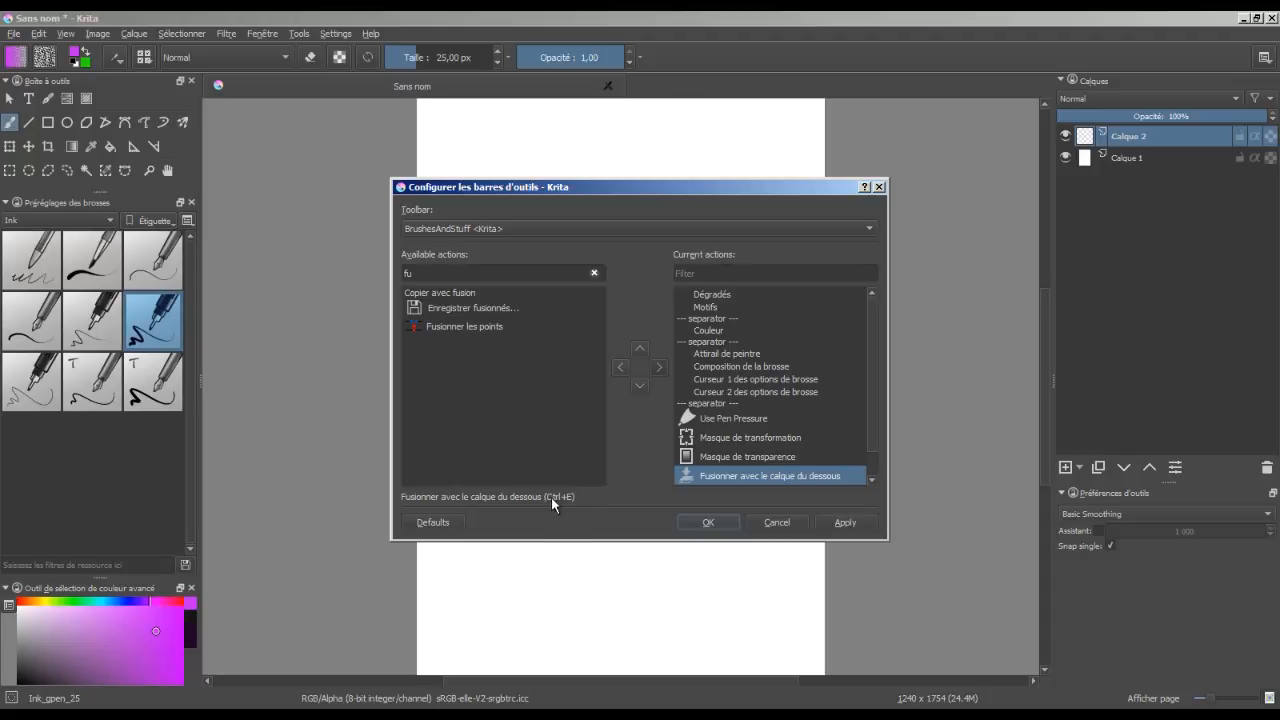
- Clear the filter, insert separators after Use Pen Pressure and after Fusionner avec le calque du dessous, and apply the toolbar changes
left_click(758, 418)
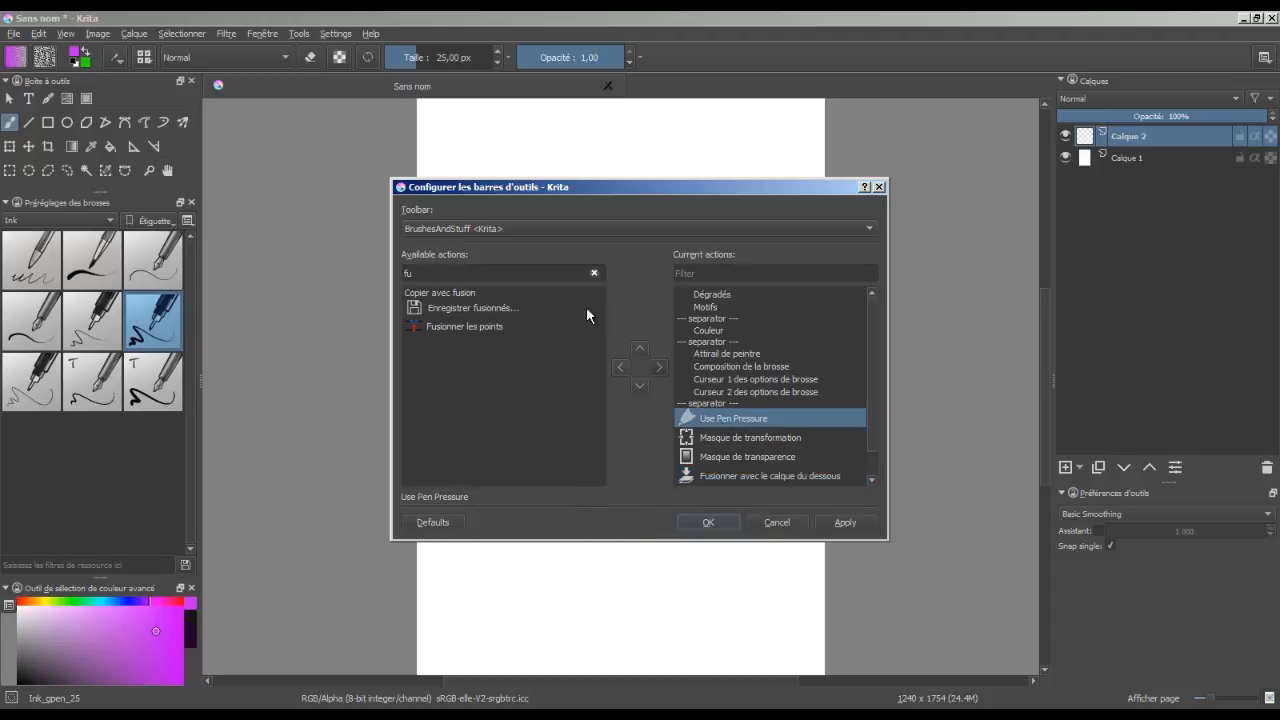
left_click(595, 273)
left_click(541, 294)
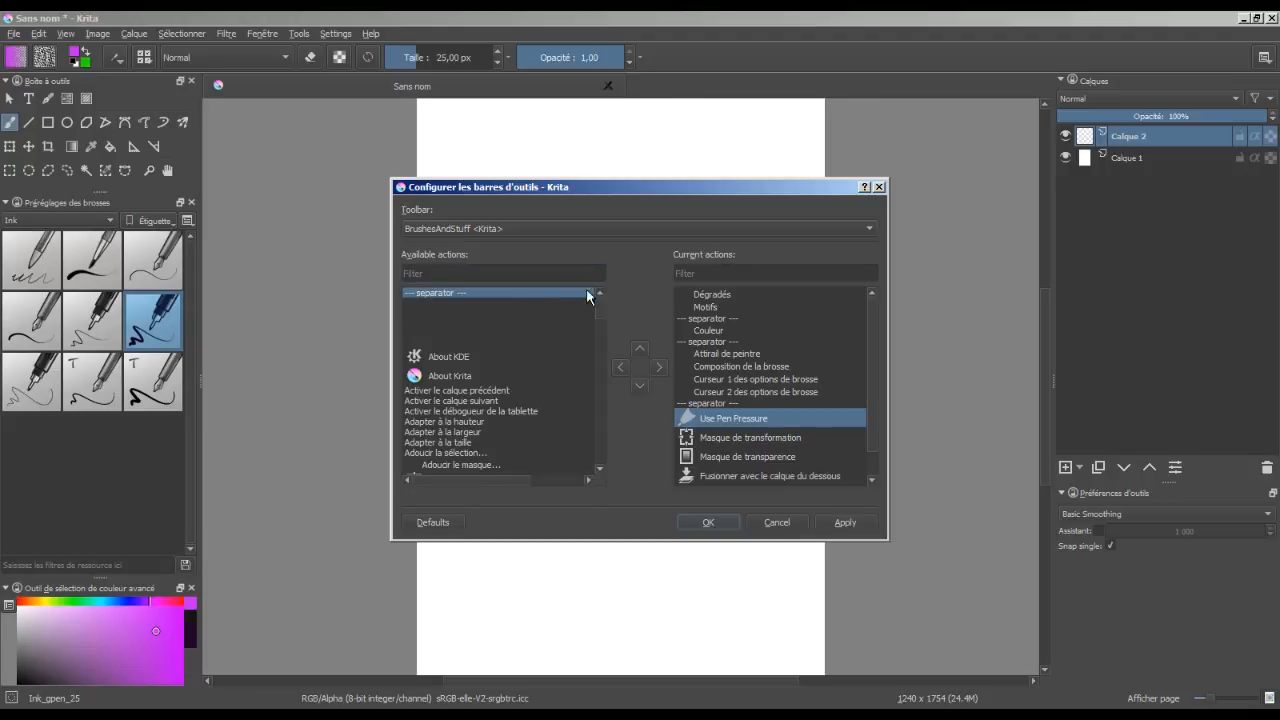
left_click(659, 367)
left_click_drag(870, 430, 875, 460)
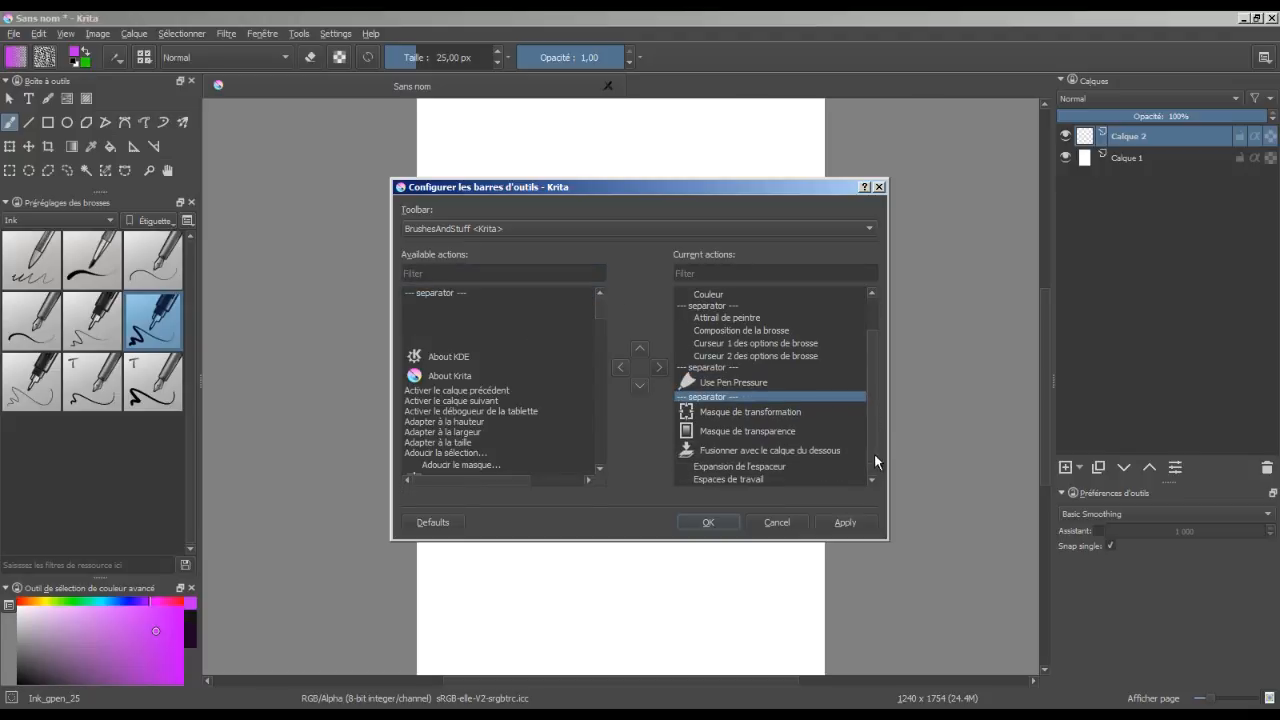
left_click(766, 450)
left_click(519, 293)
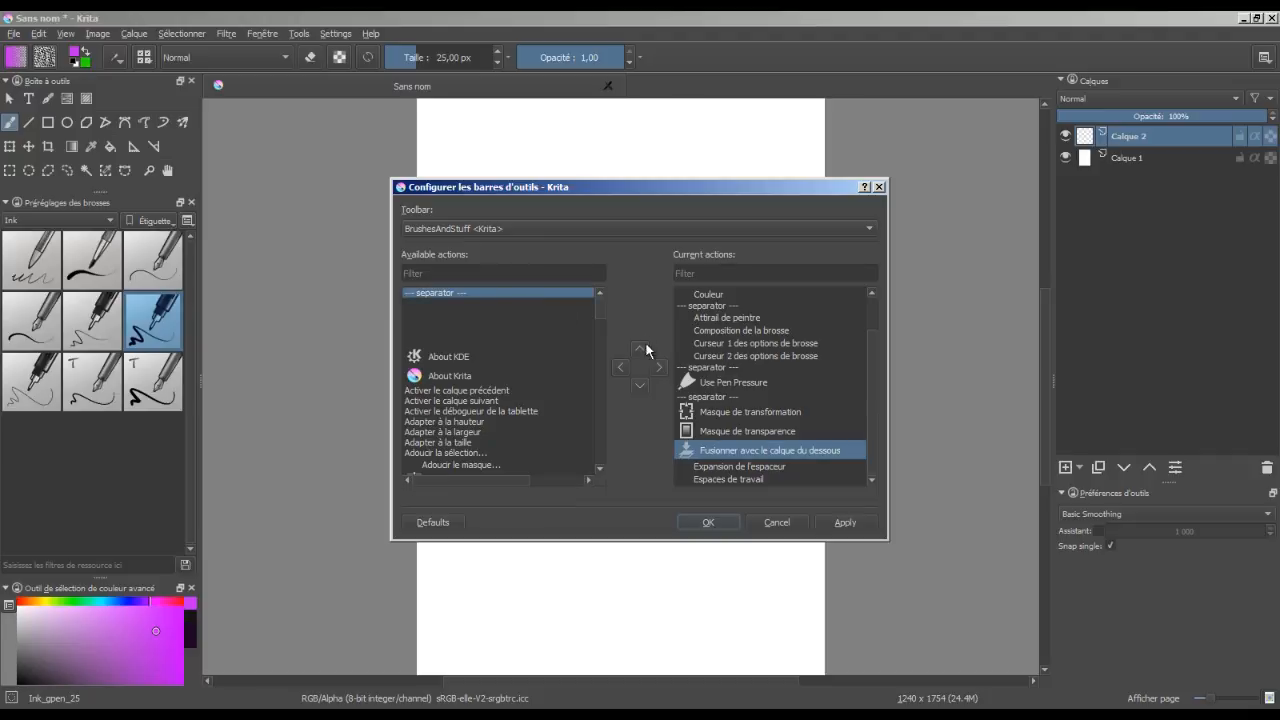
left_click(662, 368)
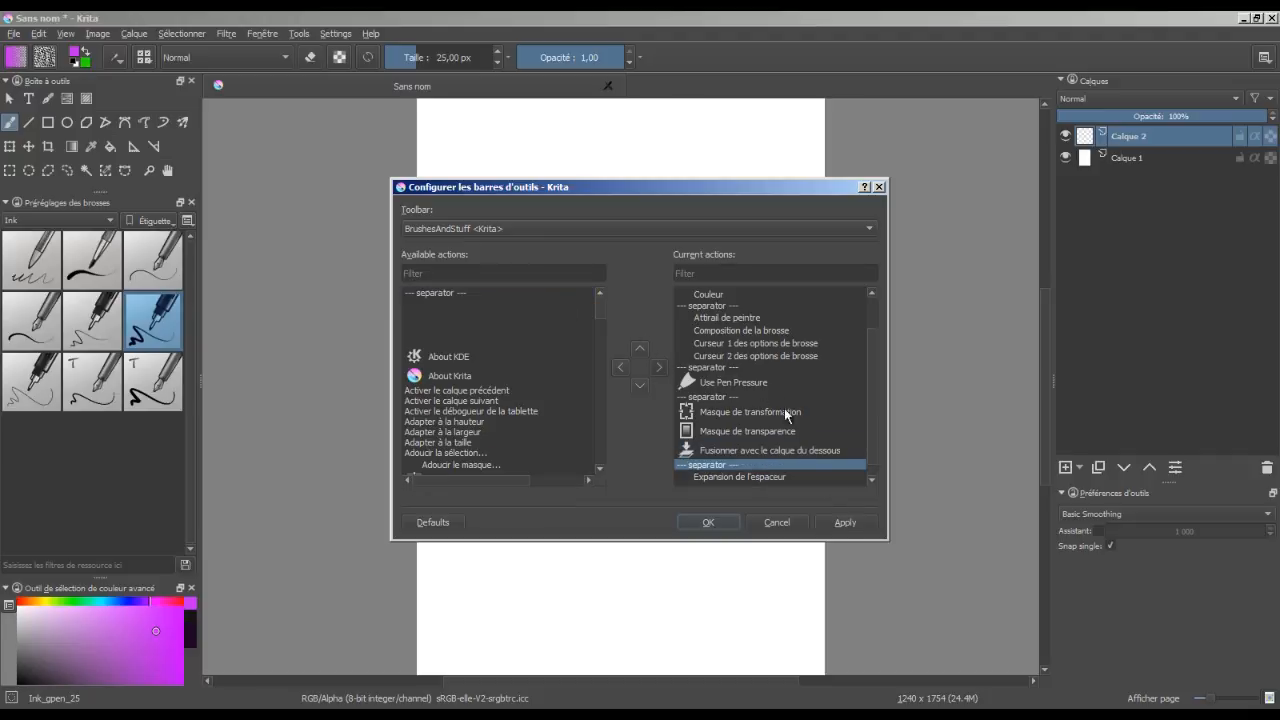
left_click(849, 524)
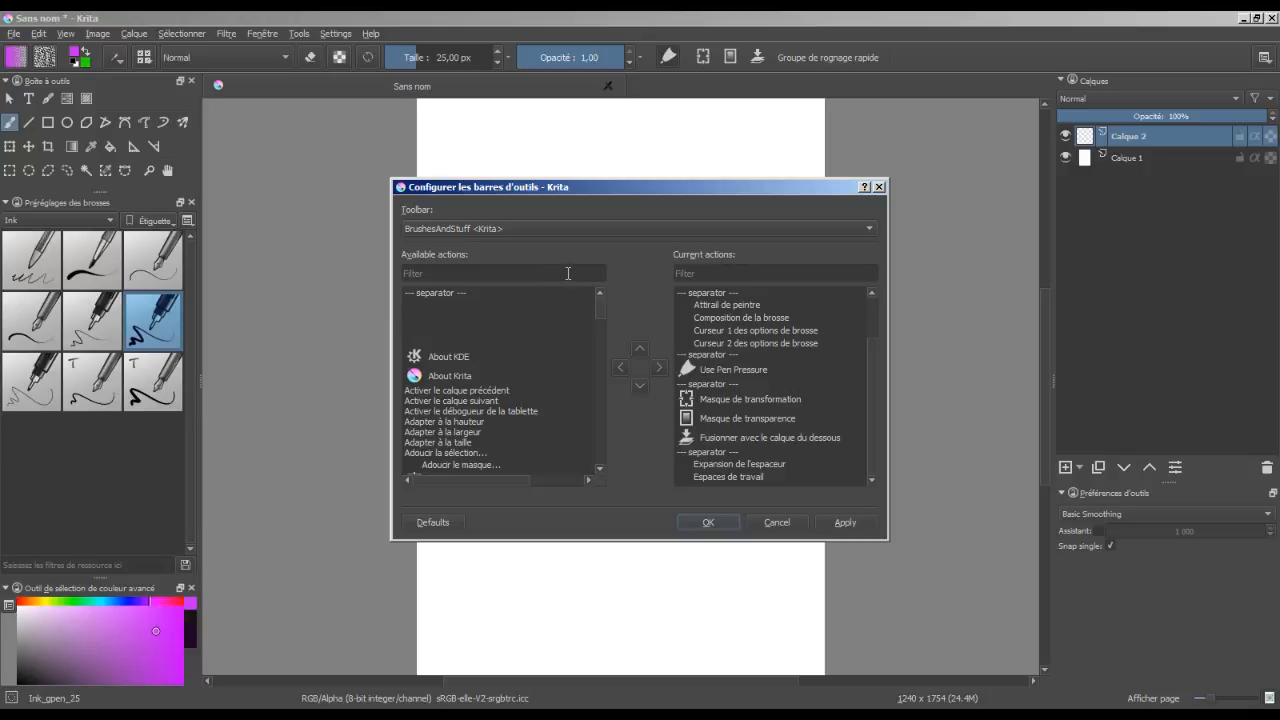
- Find Désélectionner with the filter "dés", add it directly above Expansion de l'espaceur, and clear the filter
left_click(568, 273)
type("dés")
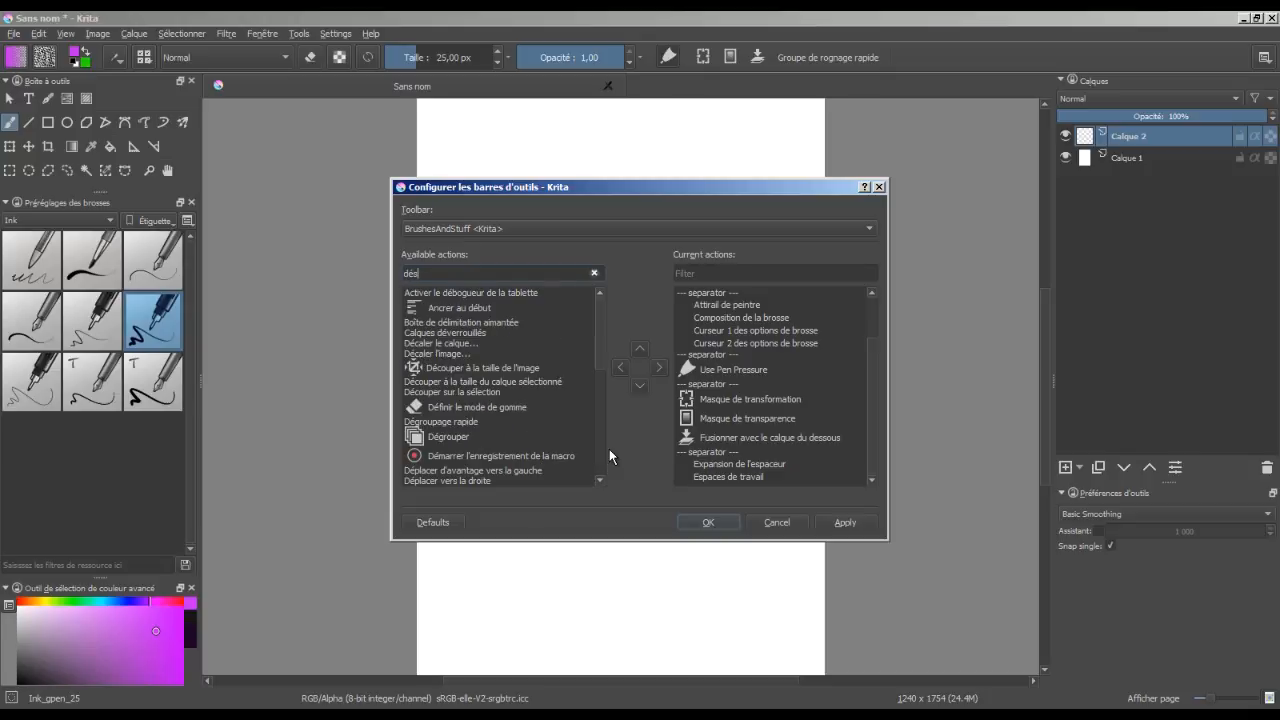
left_click(487, 312)
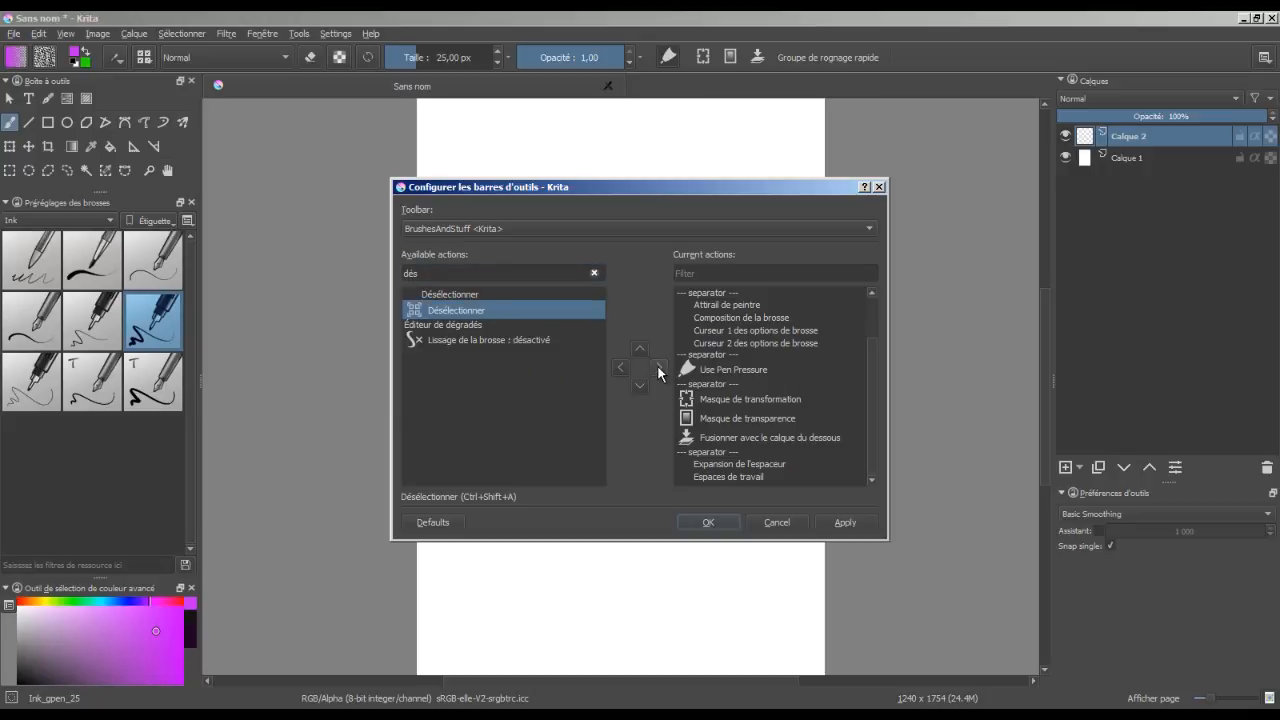
left_click(659, 367)
left_click(640, 349)
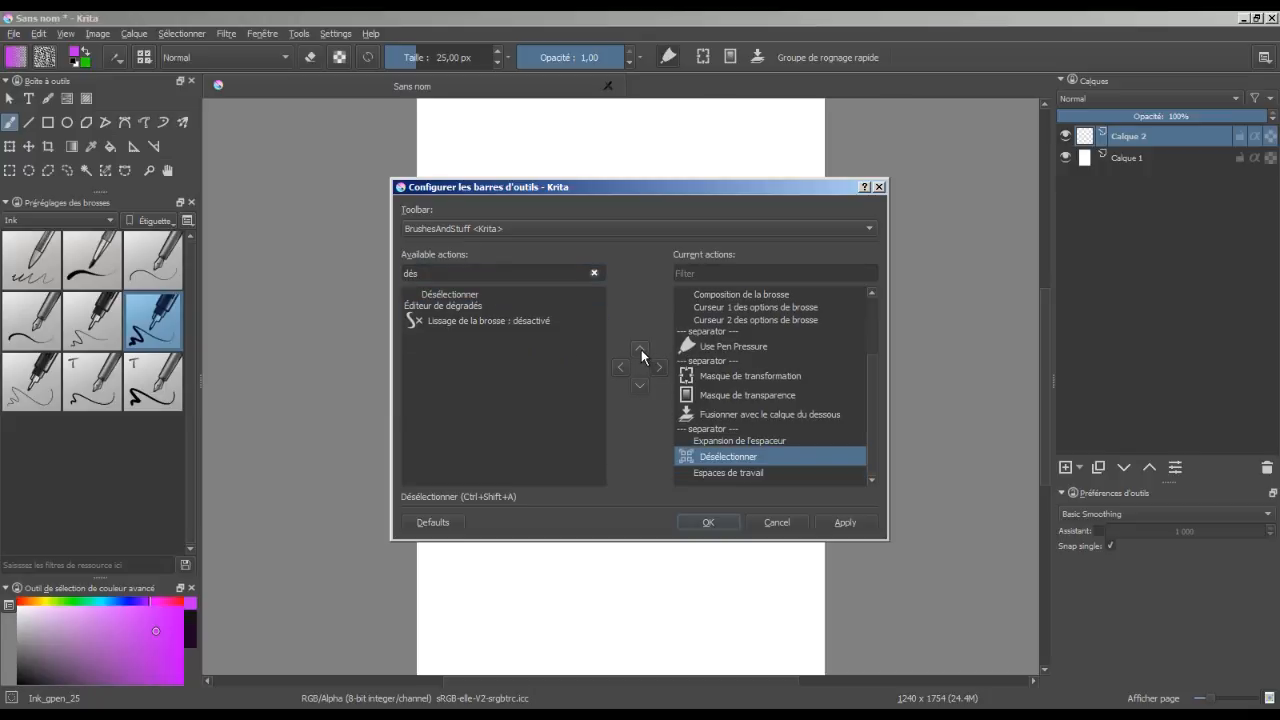
left_click(640, 349)
left_click(594, 273)
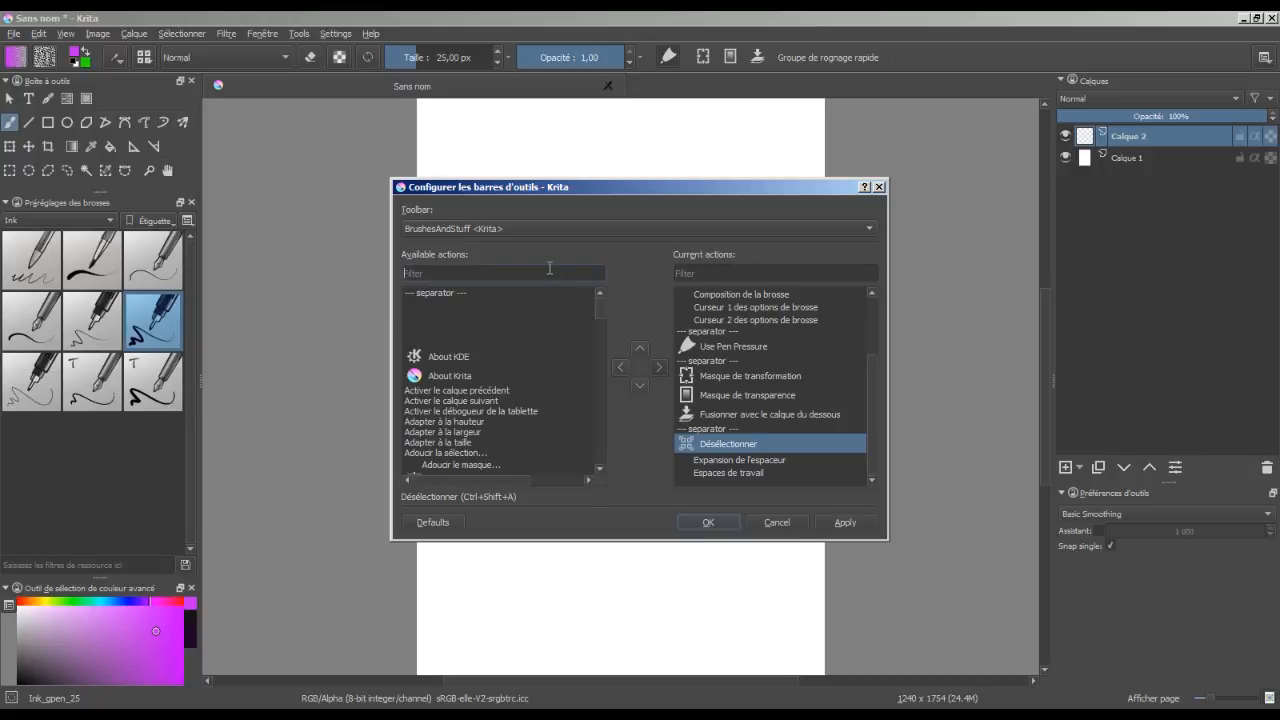
- Using the filter "Ré-", add Ré-initialiser la rotation du tableau and Ré-initialiser le zoom below Désélectionner, followed by a separator
type("Ré-")
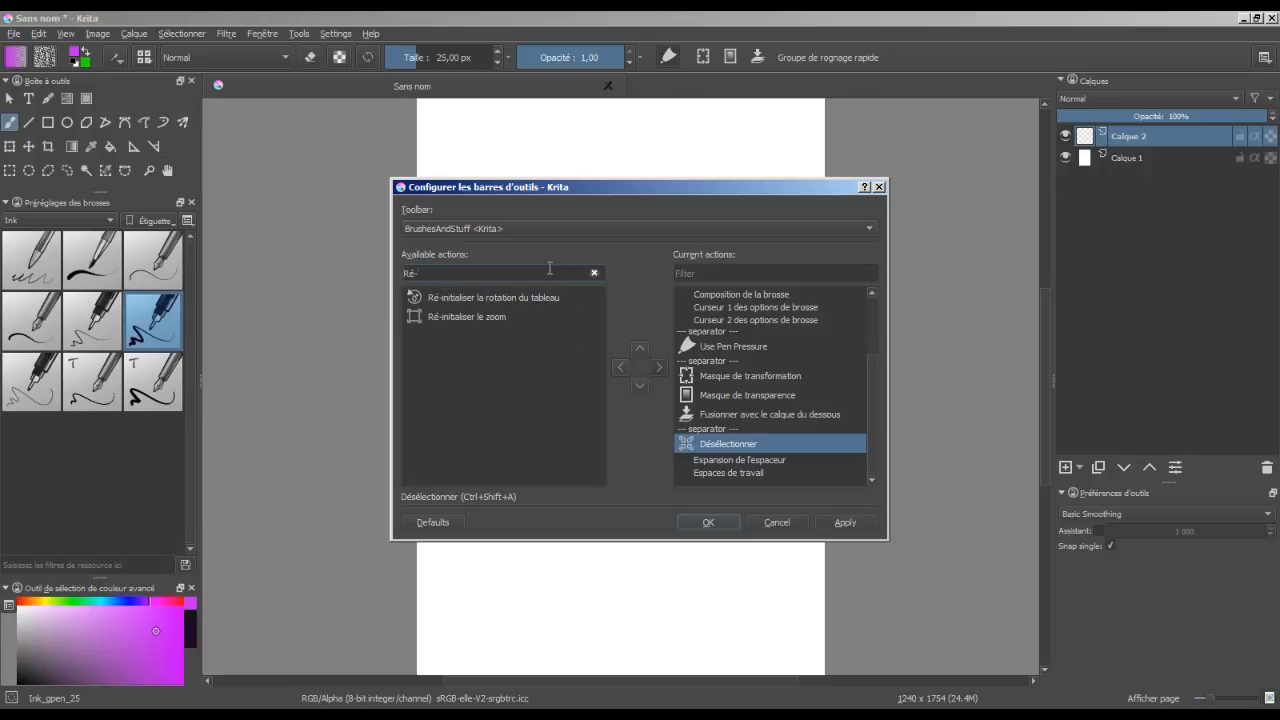
left_click(526, 297)
left_click(659, 367)
left_click(530, 303)
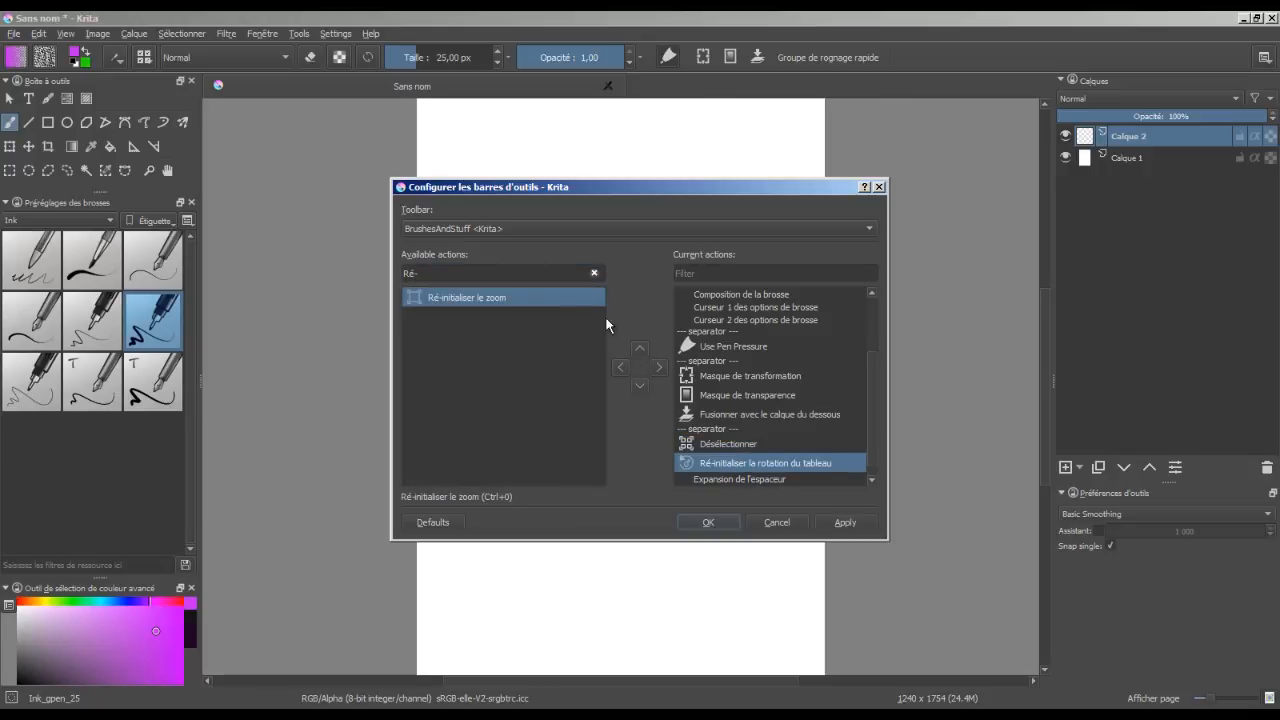
left_click(659, 367)
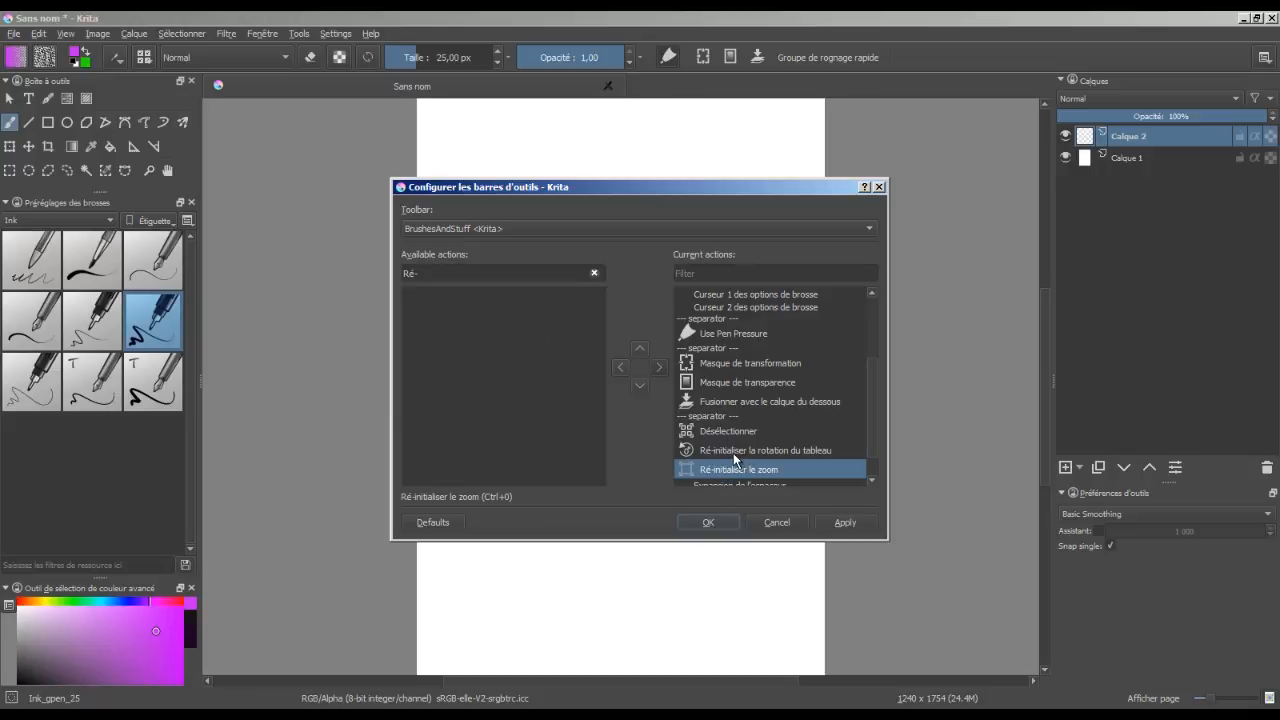
left_click(594, 272)
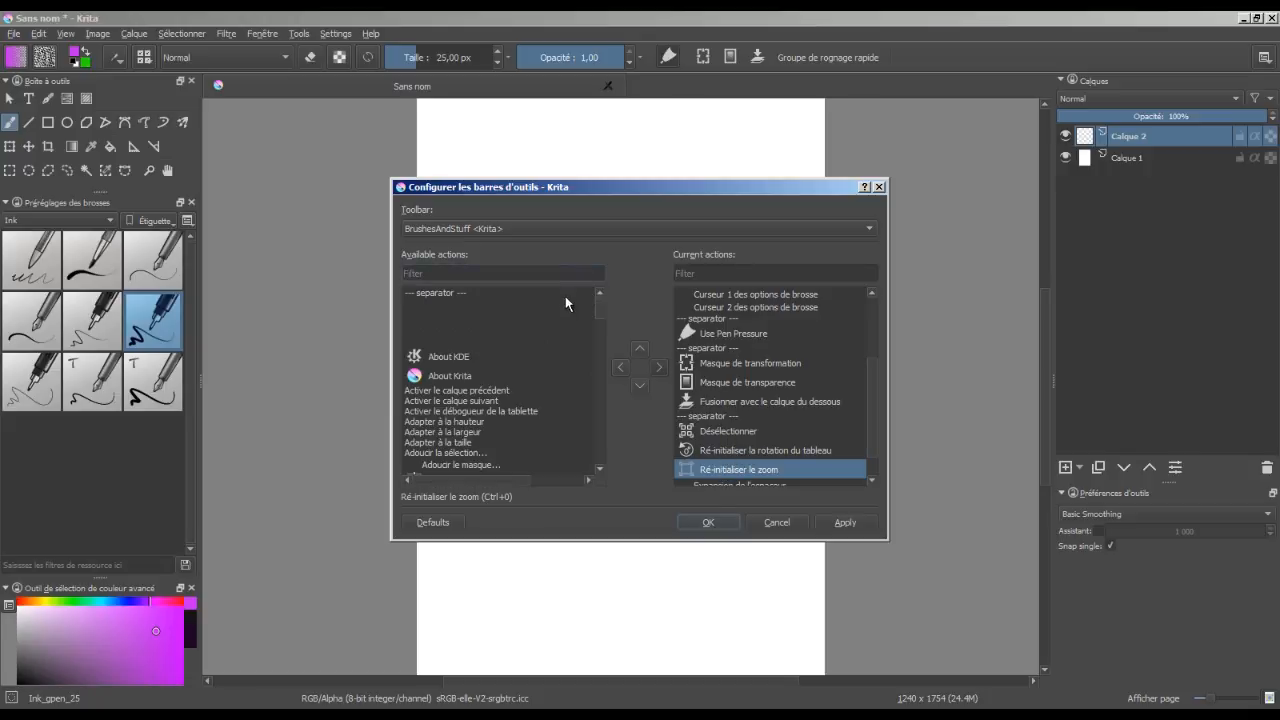
left_click(565, 293)
left_click(659, 367)
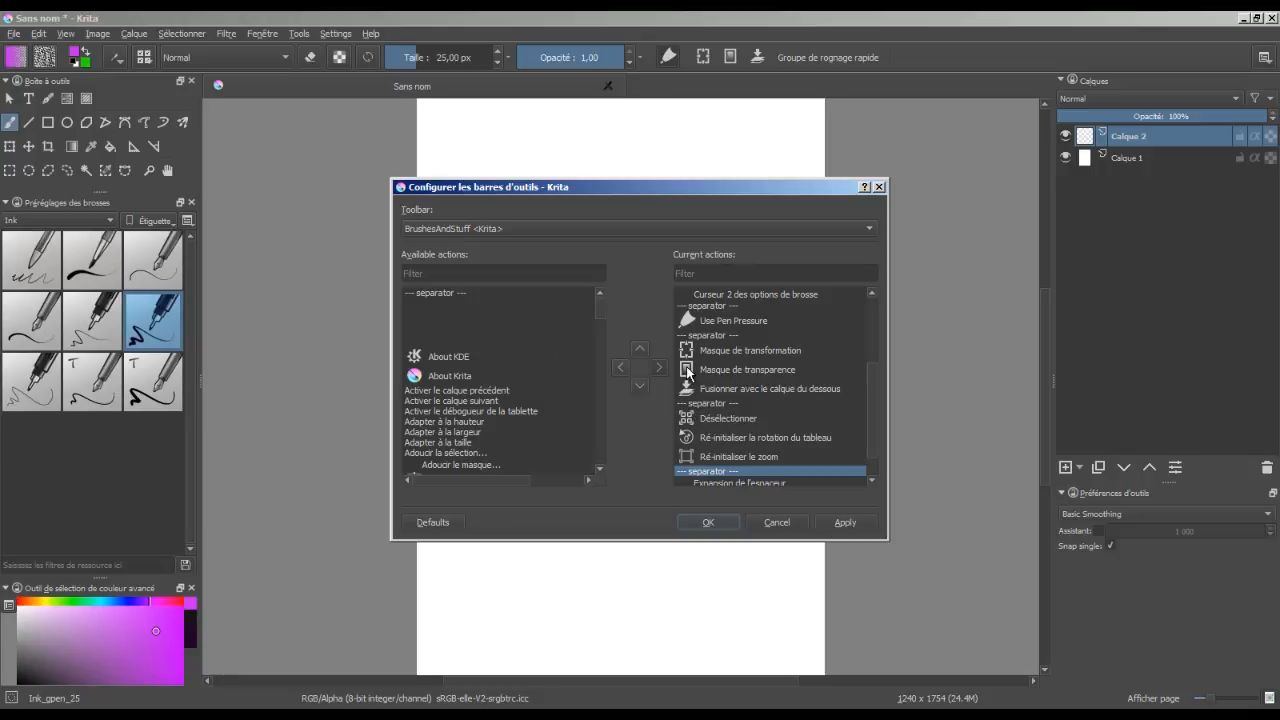
- Find Isoler un calque with the filter "isol", place it above Masque de transformation, and apply and close the toolbar configuration
left_click(739, 351)
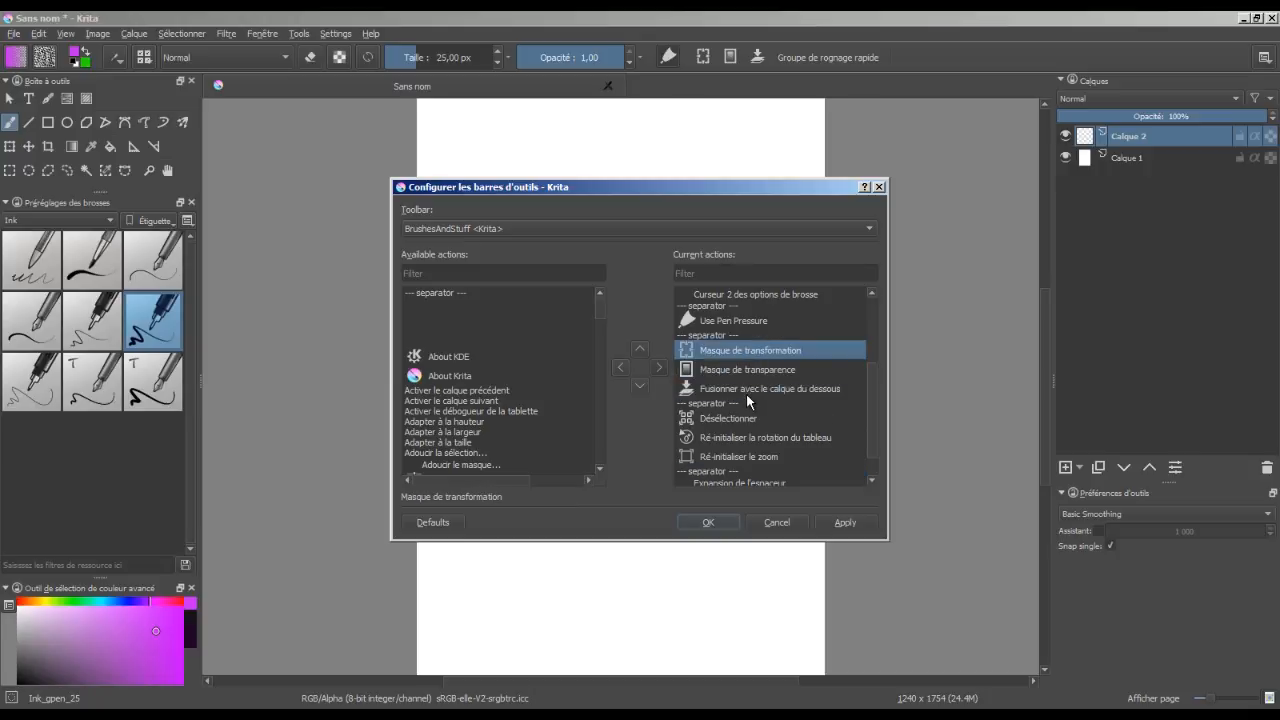
left_click(541, 272)
type("isolo")
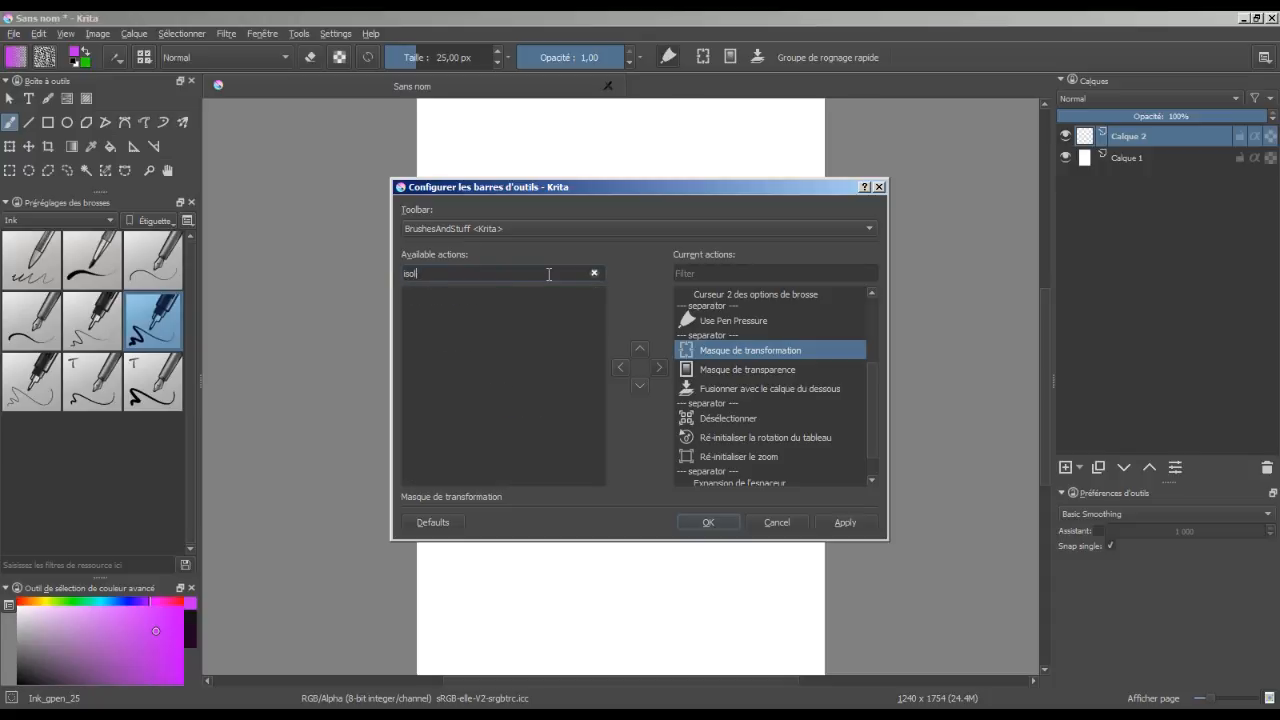
left_click(484, 312)
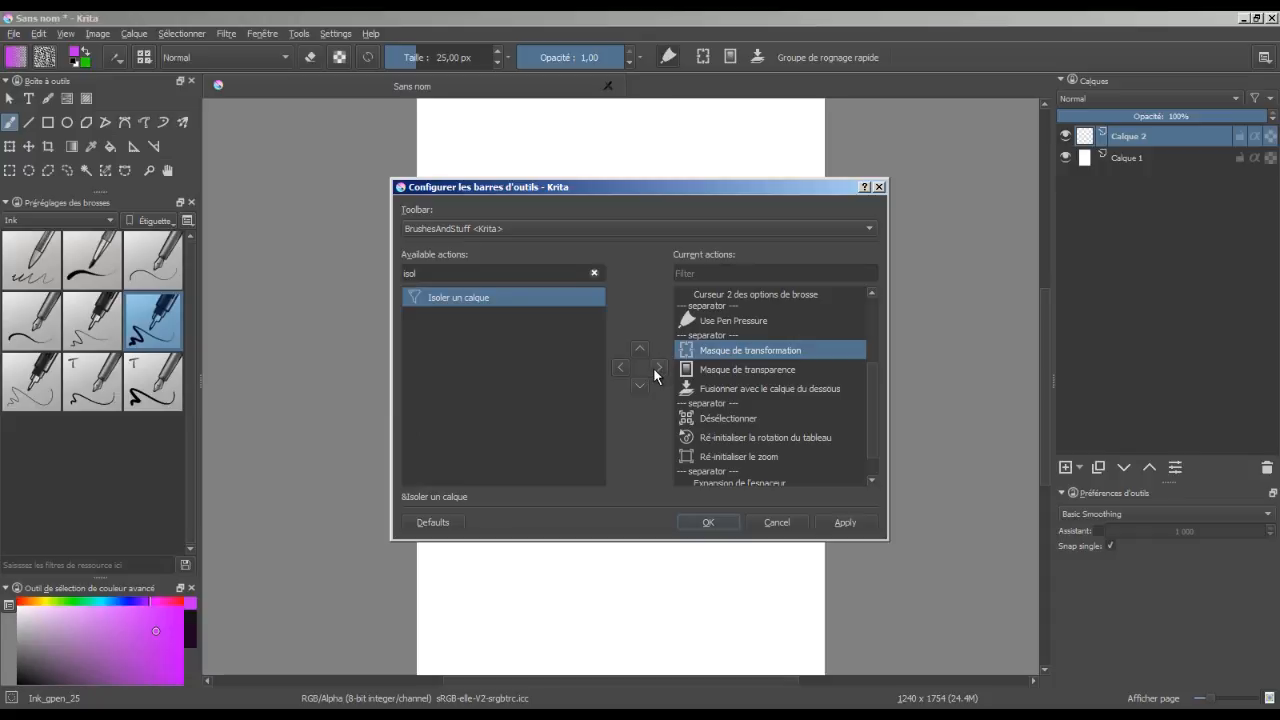
left_click(660, 368)
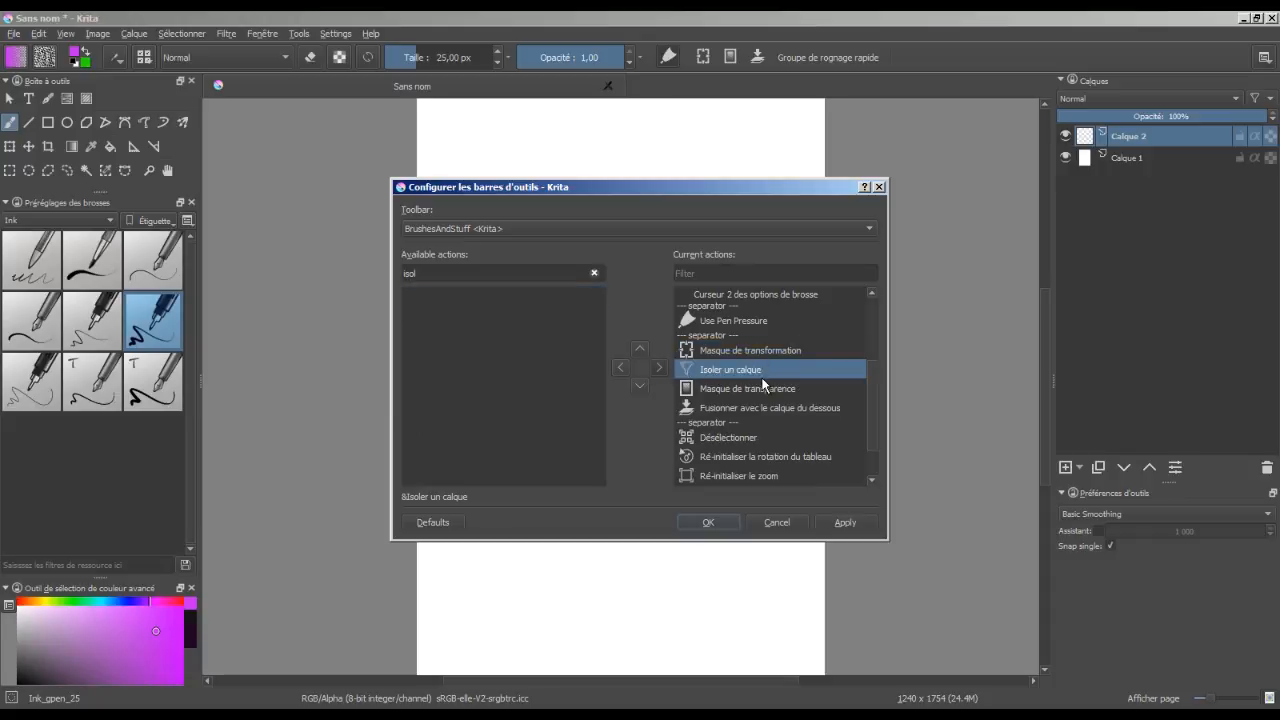
left_click(640, 350)
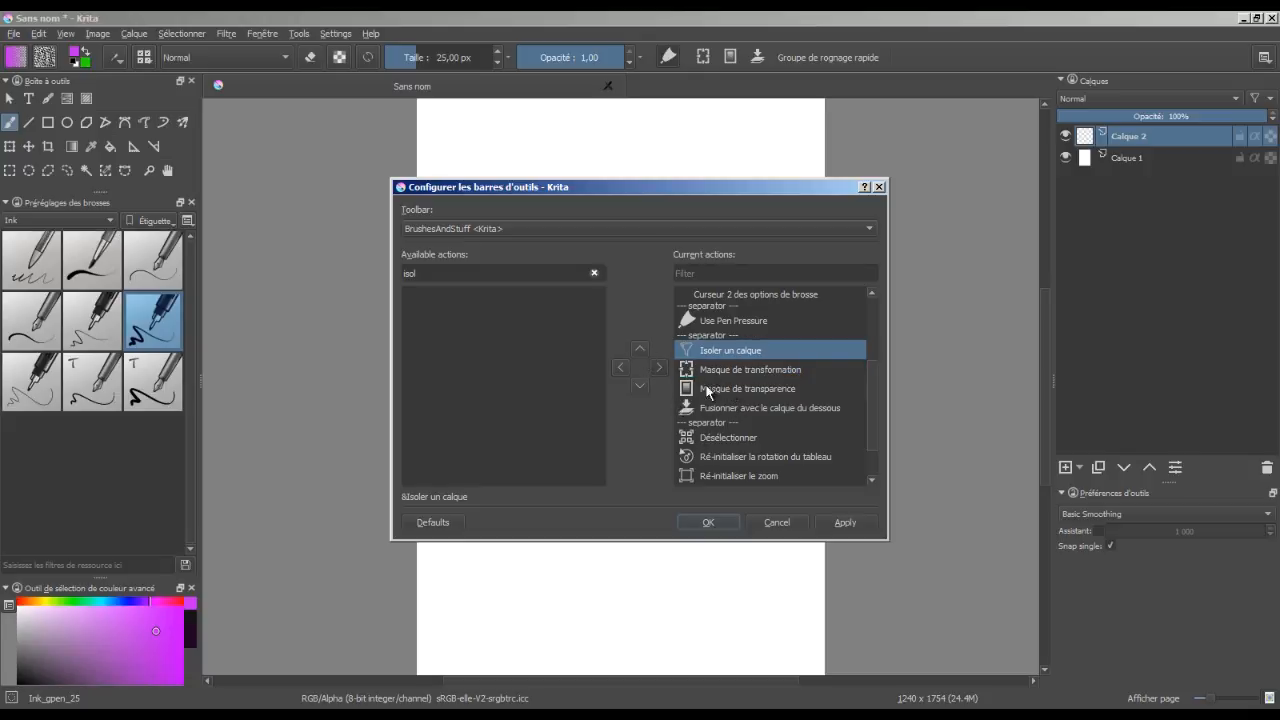
left_click(848, 524)
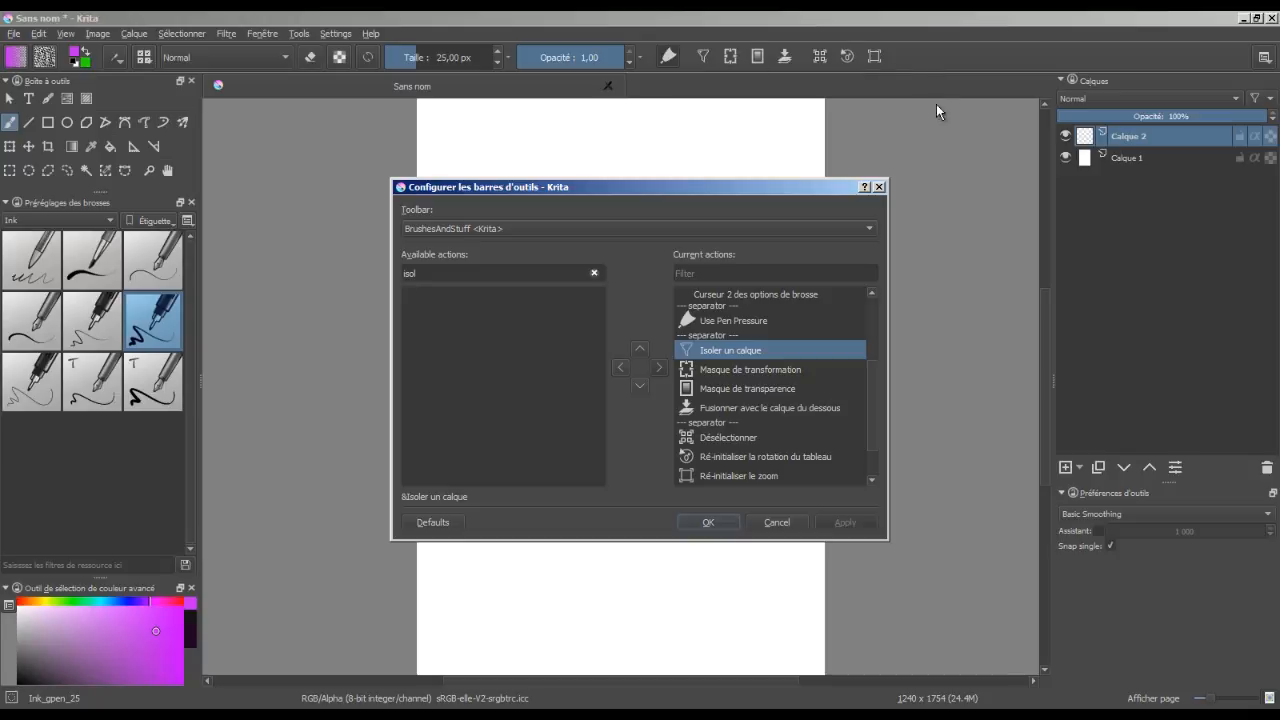
left_click(708, 522)
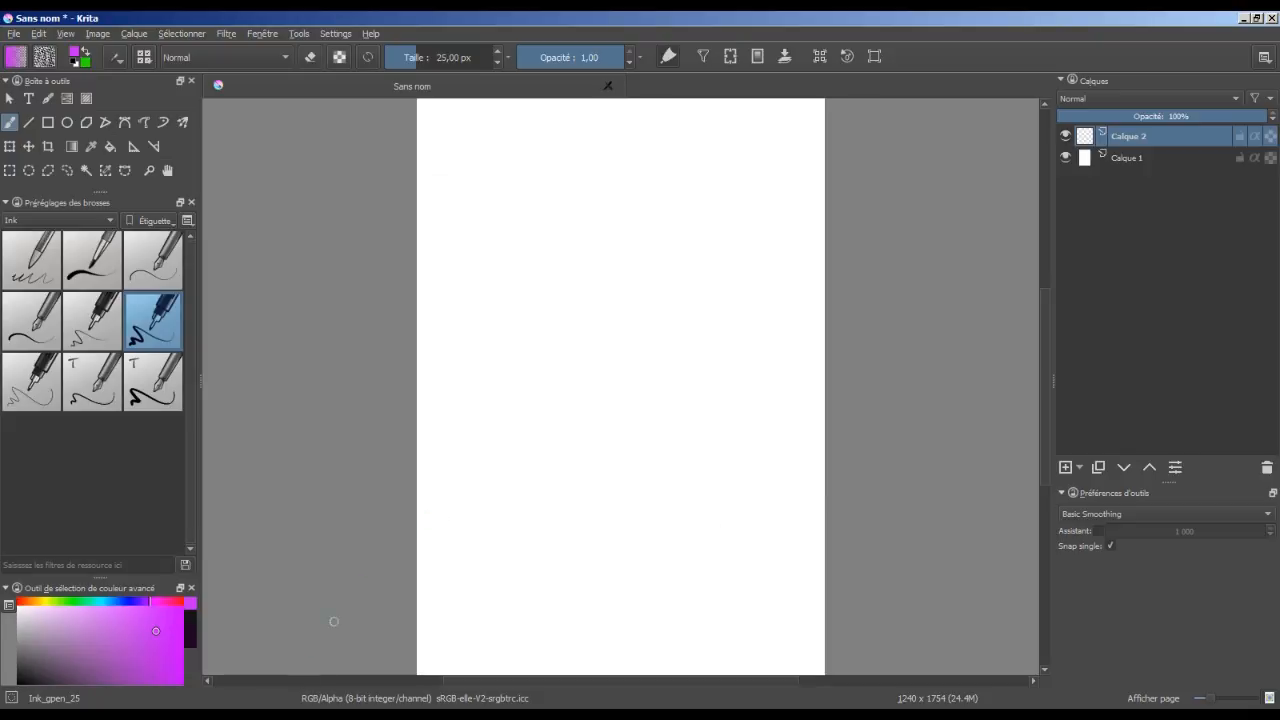
- Switch to the Wacom tablet properties and look at how krita is chosen for custom Classic Pen settings, without adding it
key("alt+Tab")
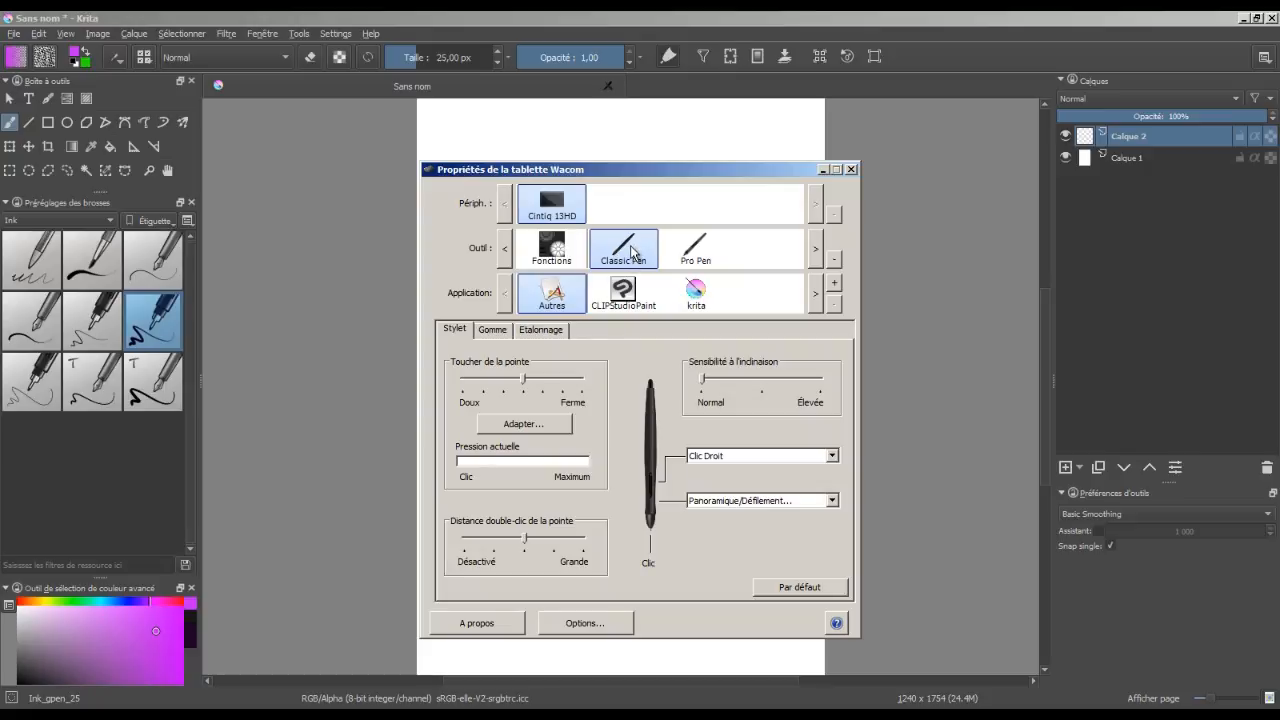
left_click(834, 283)
left_click(587, 314)
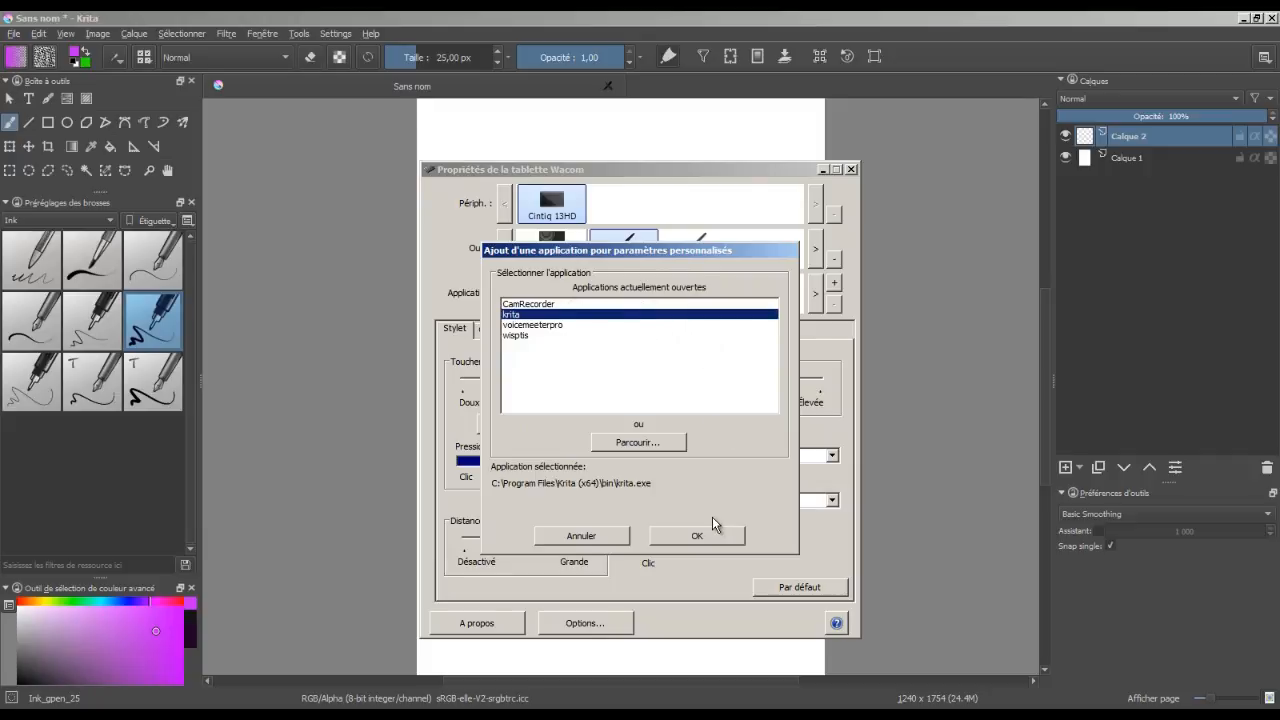
left_click(612, 540)
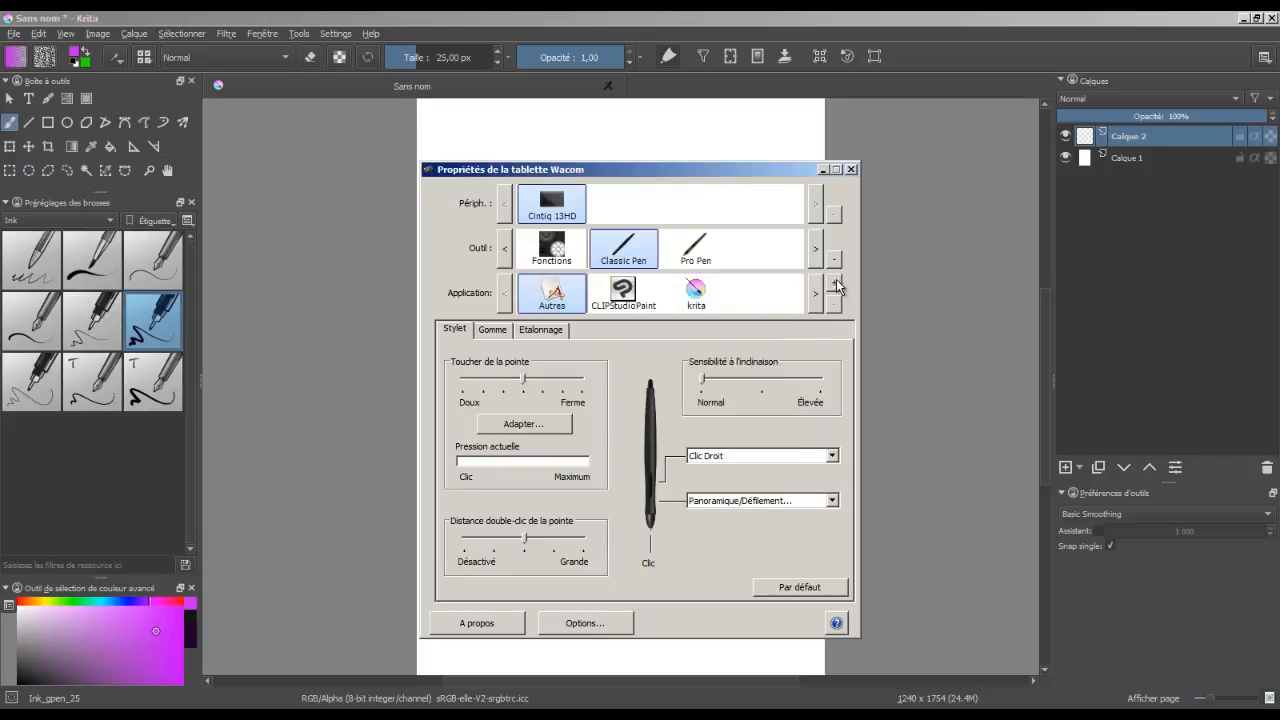
- Select krita's pen settings, examine the Clic Droit and Clic Centre assignments of the two side switches, and close the tablet properties
left_click(724, 297)
left_click(726, 456)
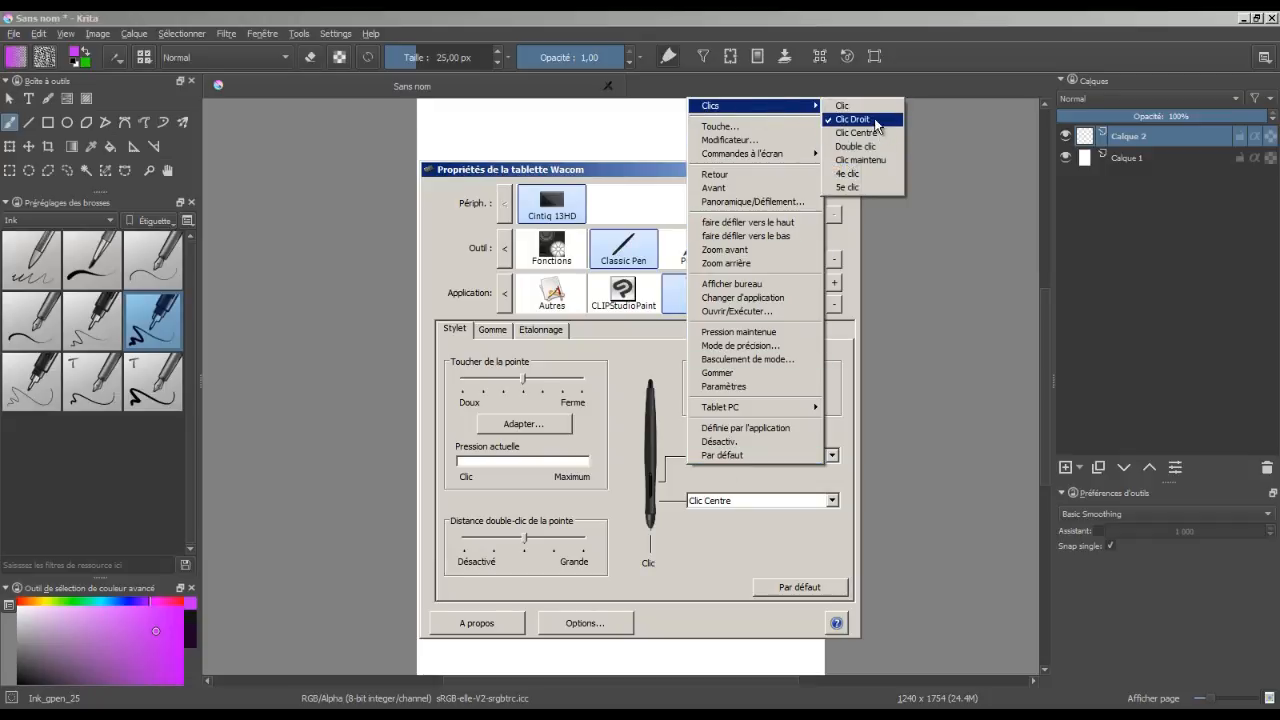
left_click(663, 479)
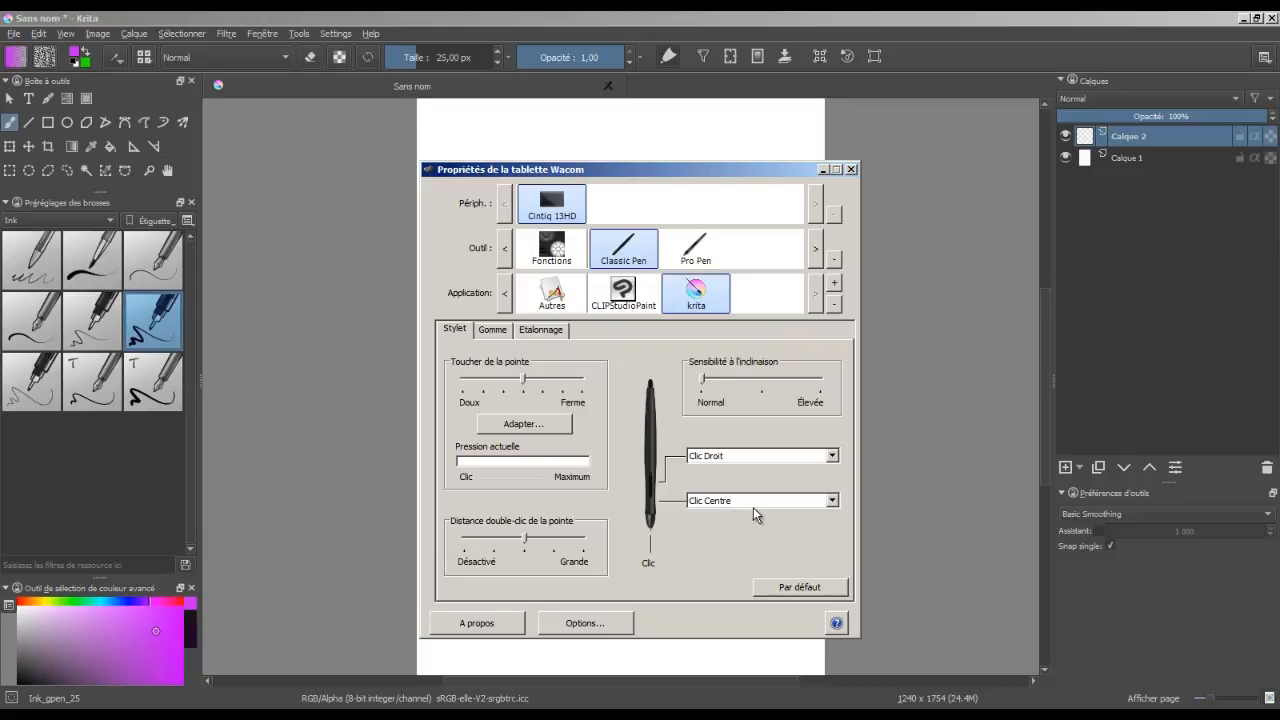
left_click(853, 169)
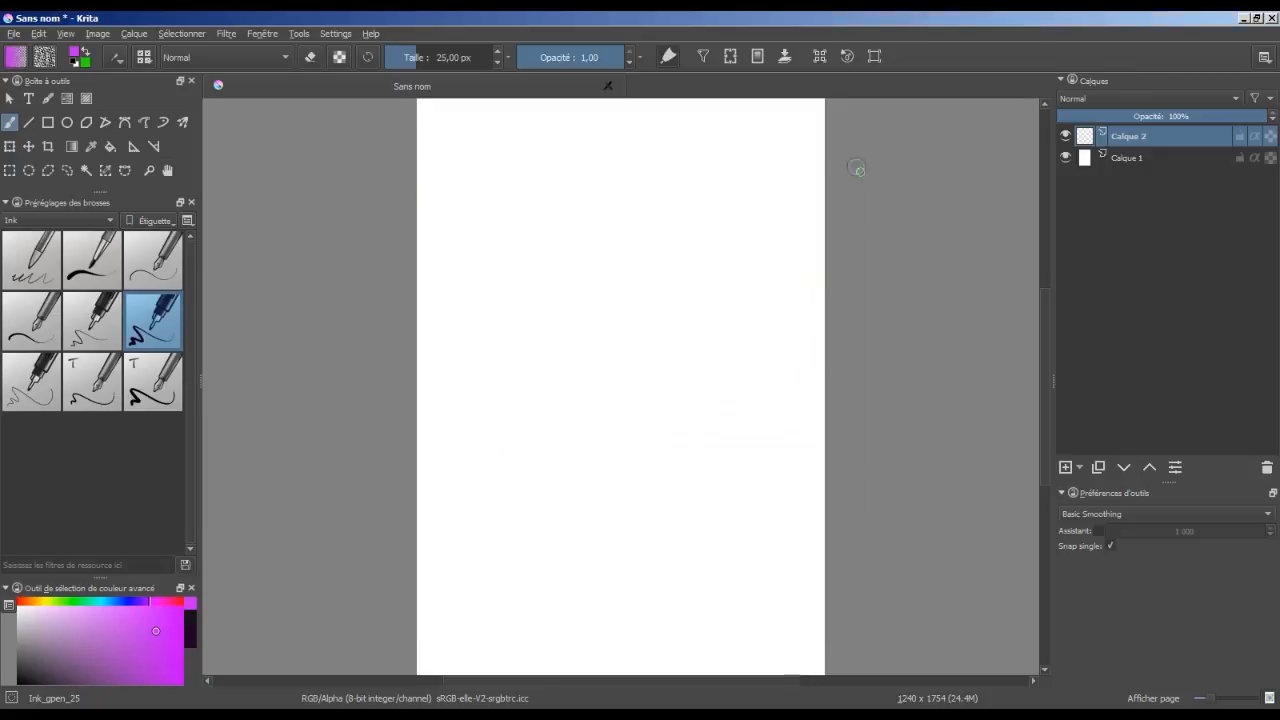
- Open Krita's canvas mouse and keyboard input configuration and expand the Tourner le tableau shortcuts
left_click(336, 34)
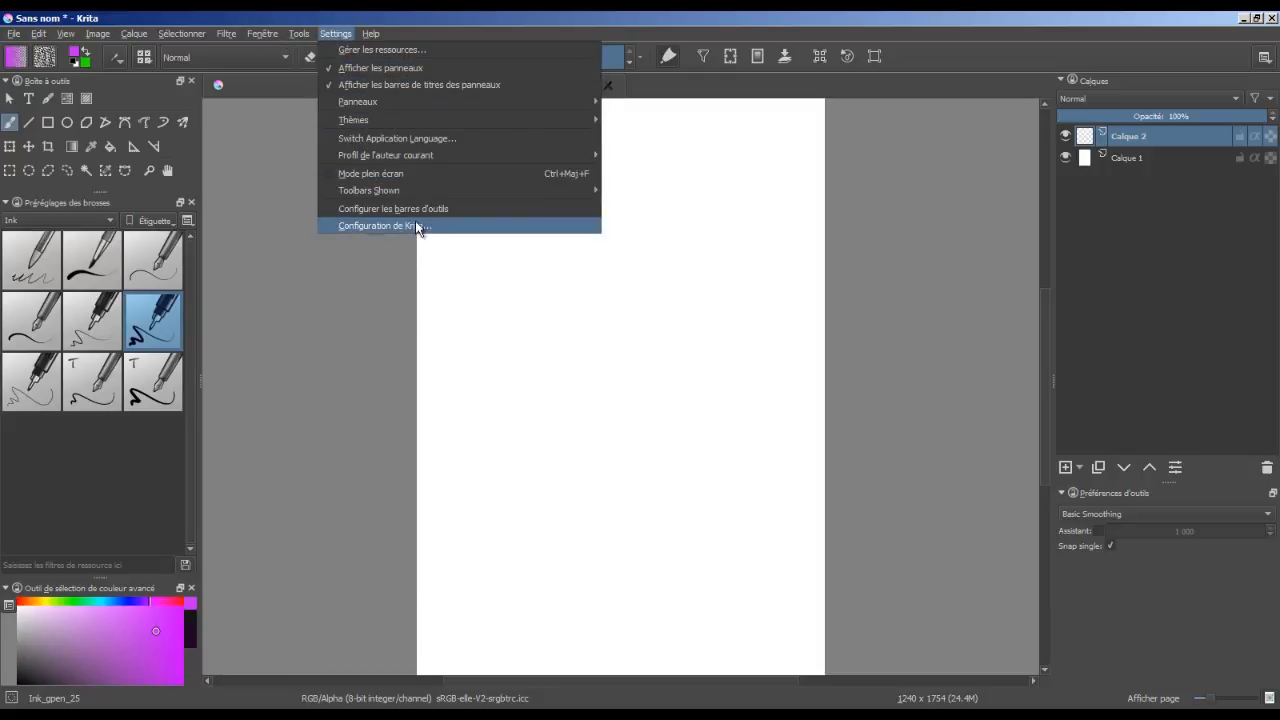
left_click(414, 225)
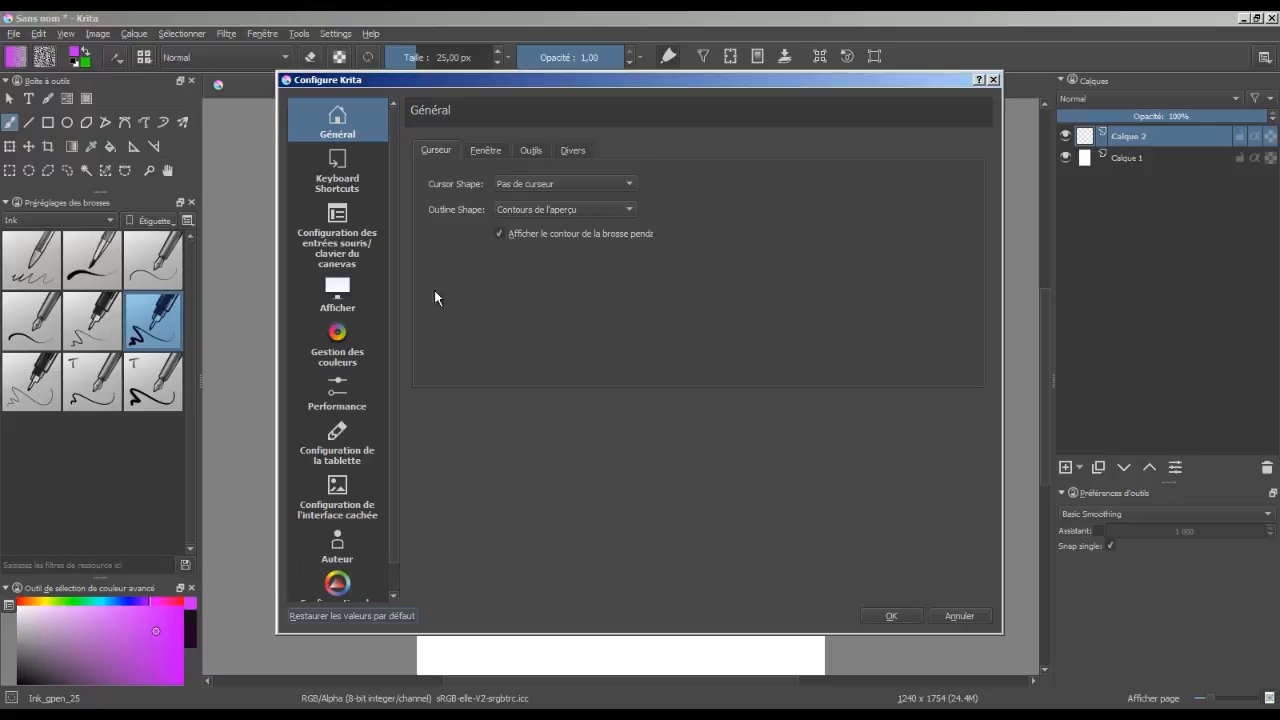
left_click(347, 220)
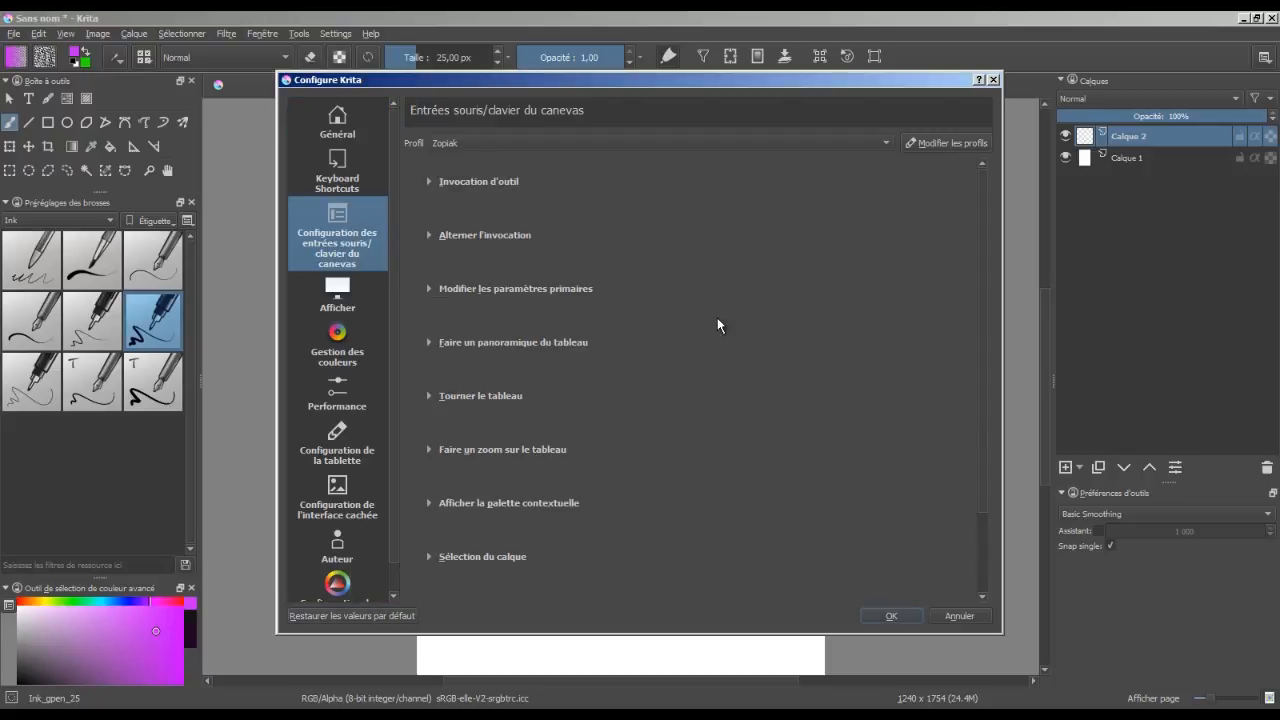
left_click(524, 395)
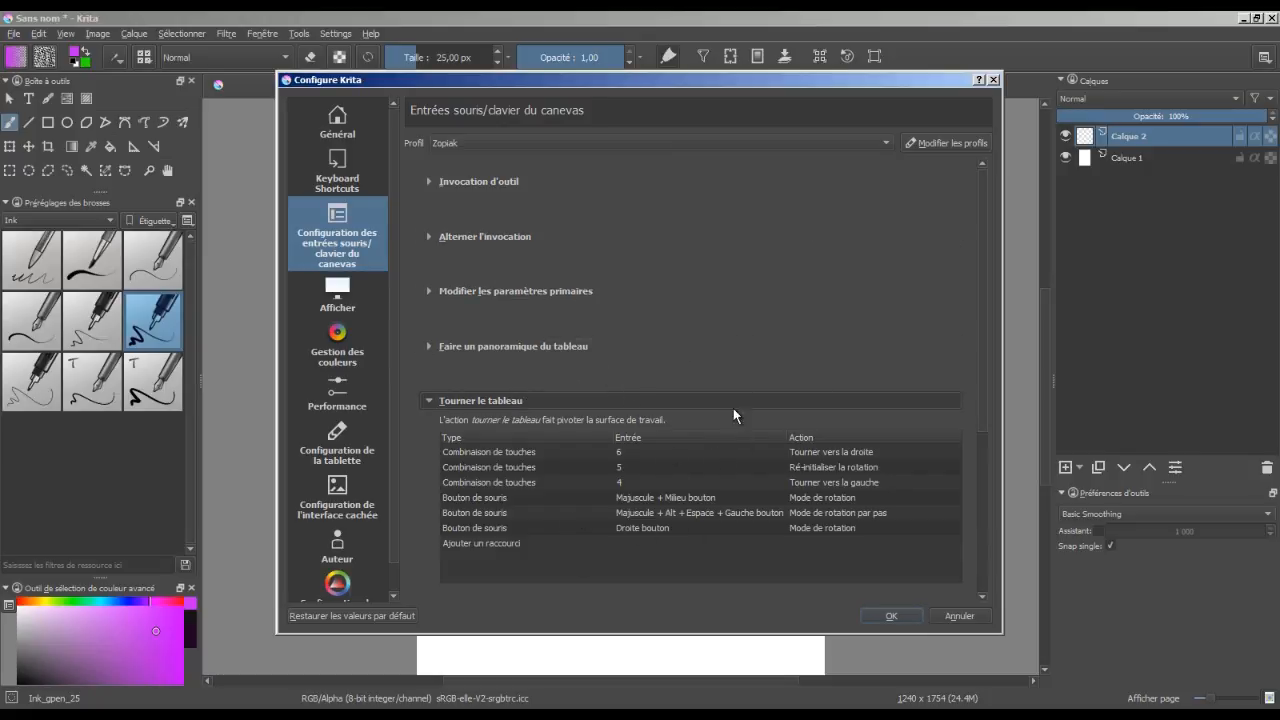
- Clear the mouse input of the last Mode de rotation shortcut and record Droite bouton for it, without modifiers
left_click(649, 533)
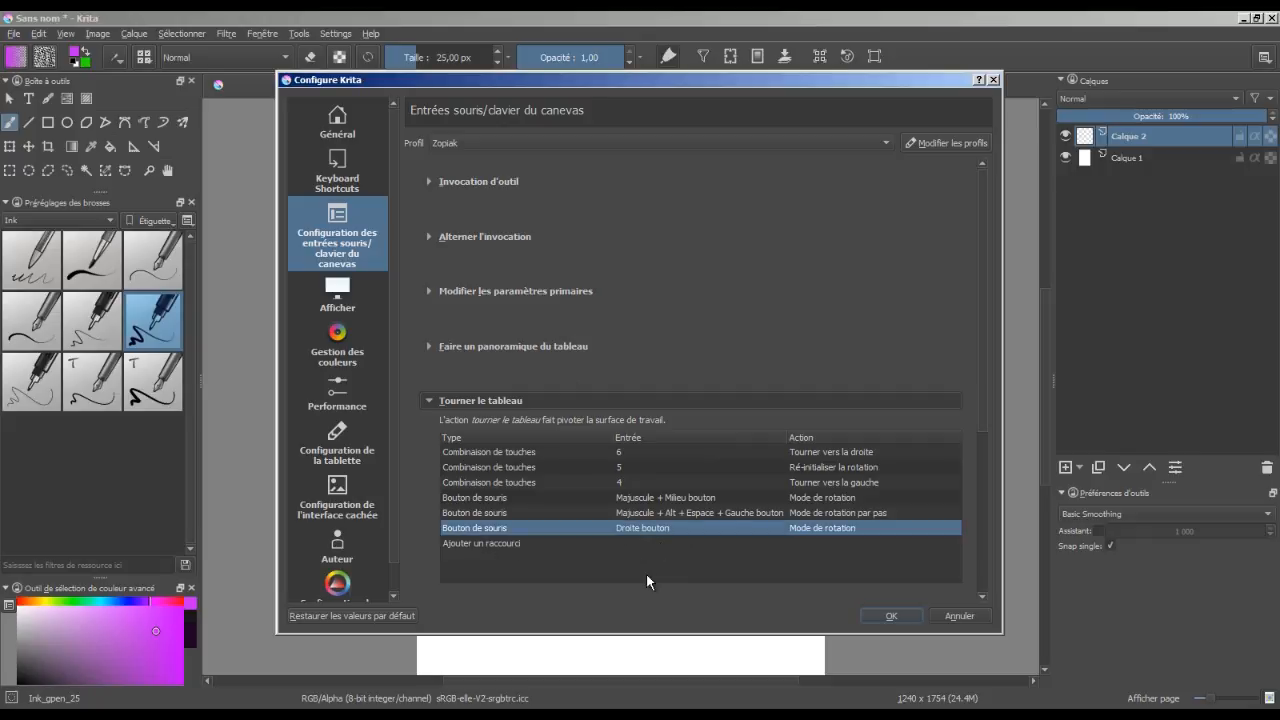
left_click(648, 530)
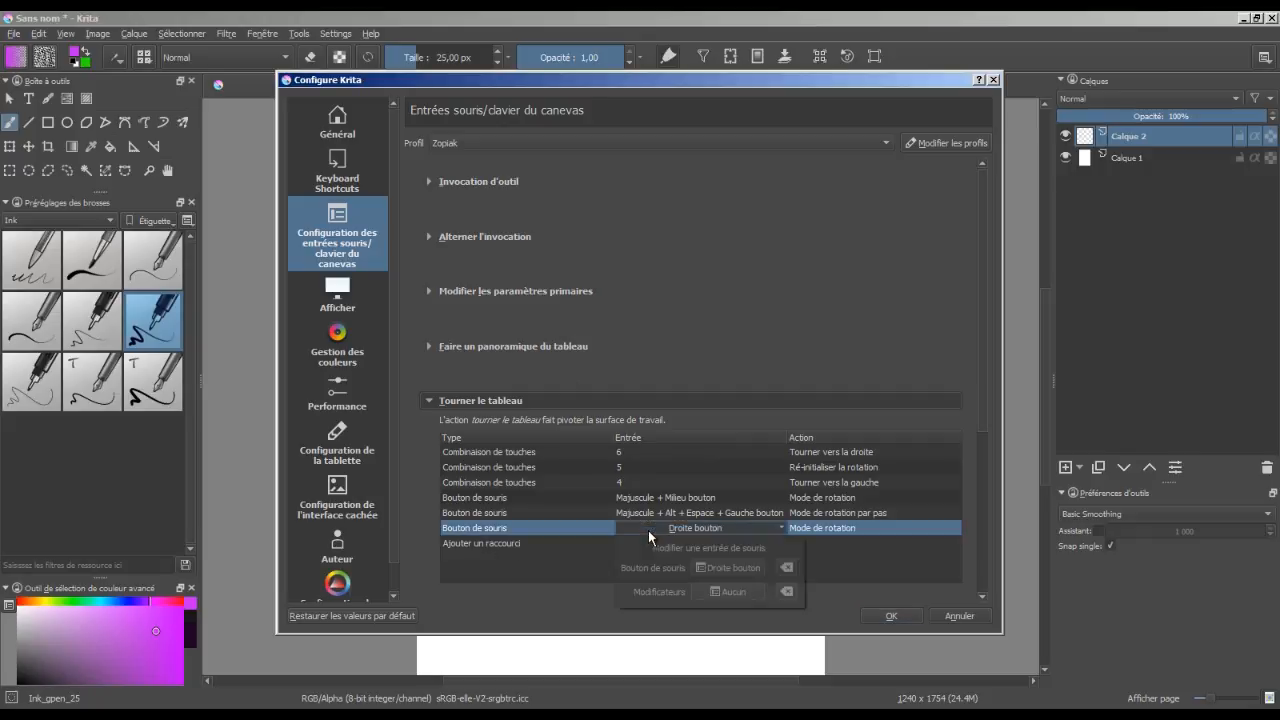
left_click(731, 567)
left_click(786, 568)
left_click(745, 566)
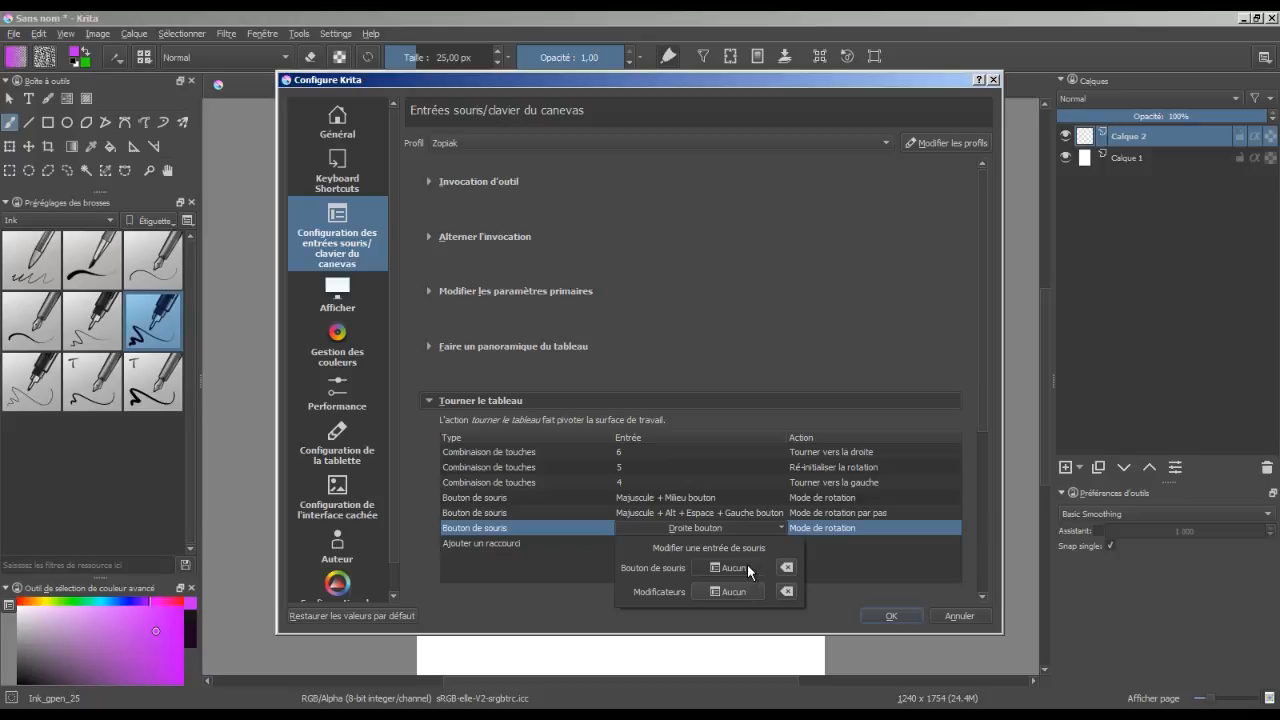
left_click(745, 566)
left_click(757, 568)
right_click(759, 569)
left_click(823, 553)
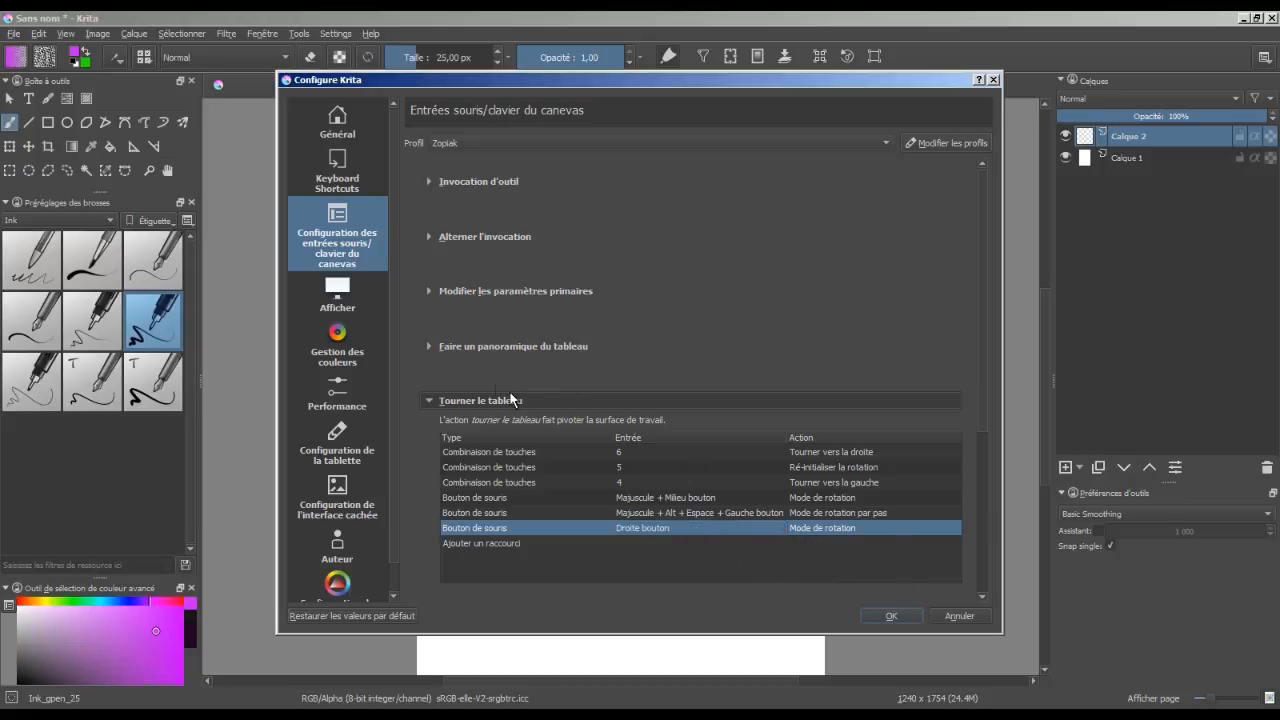
- Check the Milieu bouton entry for Mode de défilement under Faire un panoramique du tableau, and accept the configuration
left_click(432, 401)
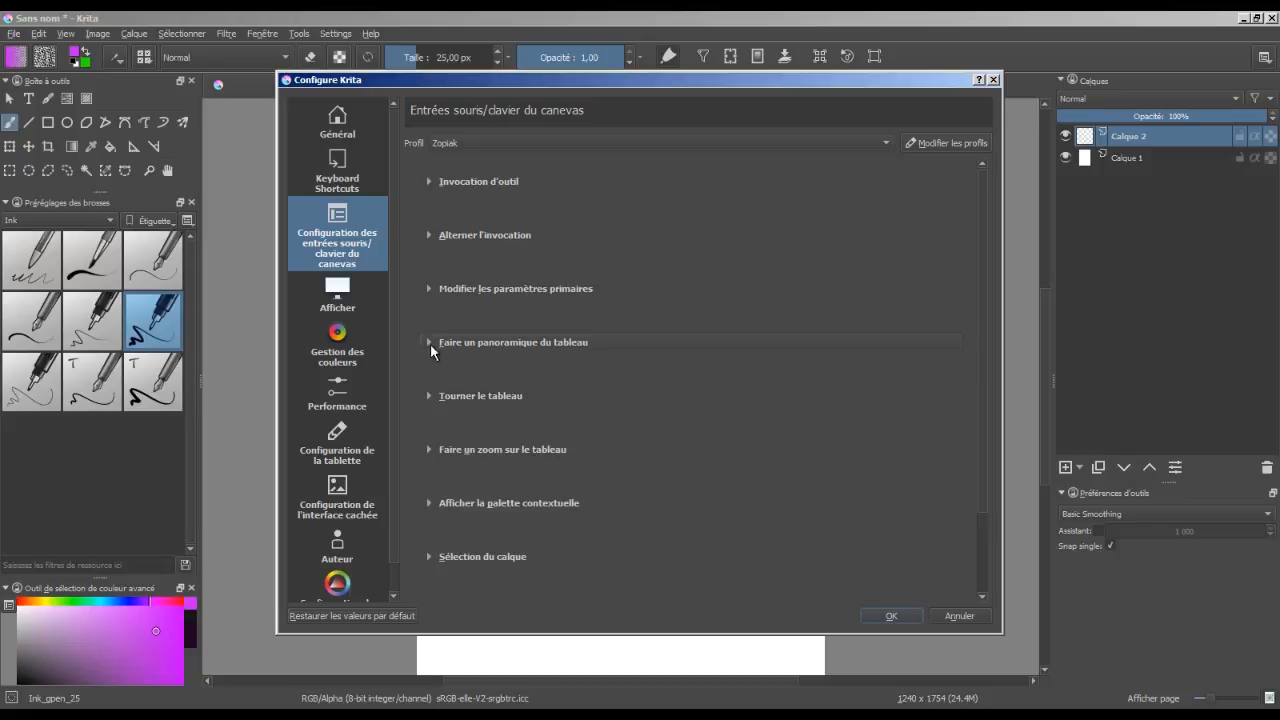
left_click(430, 345)
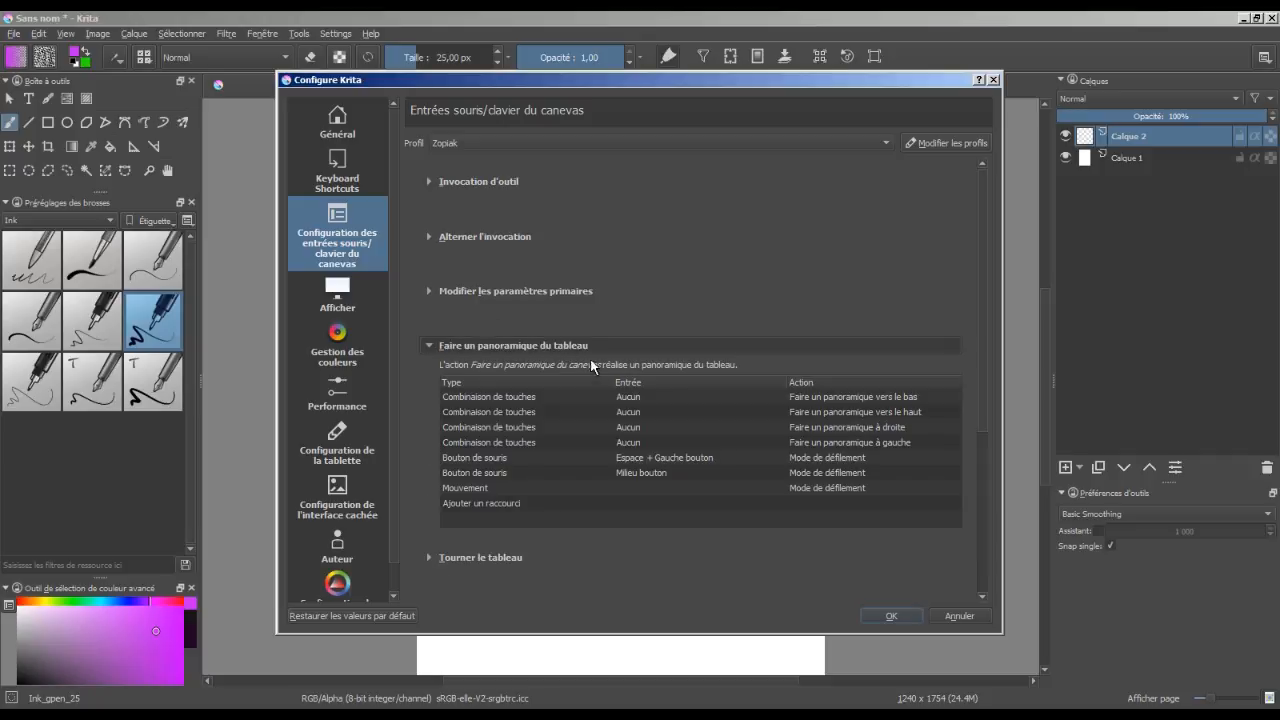
left_click(663, 476)
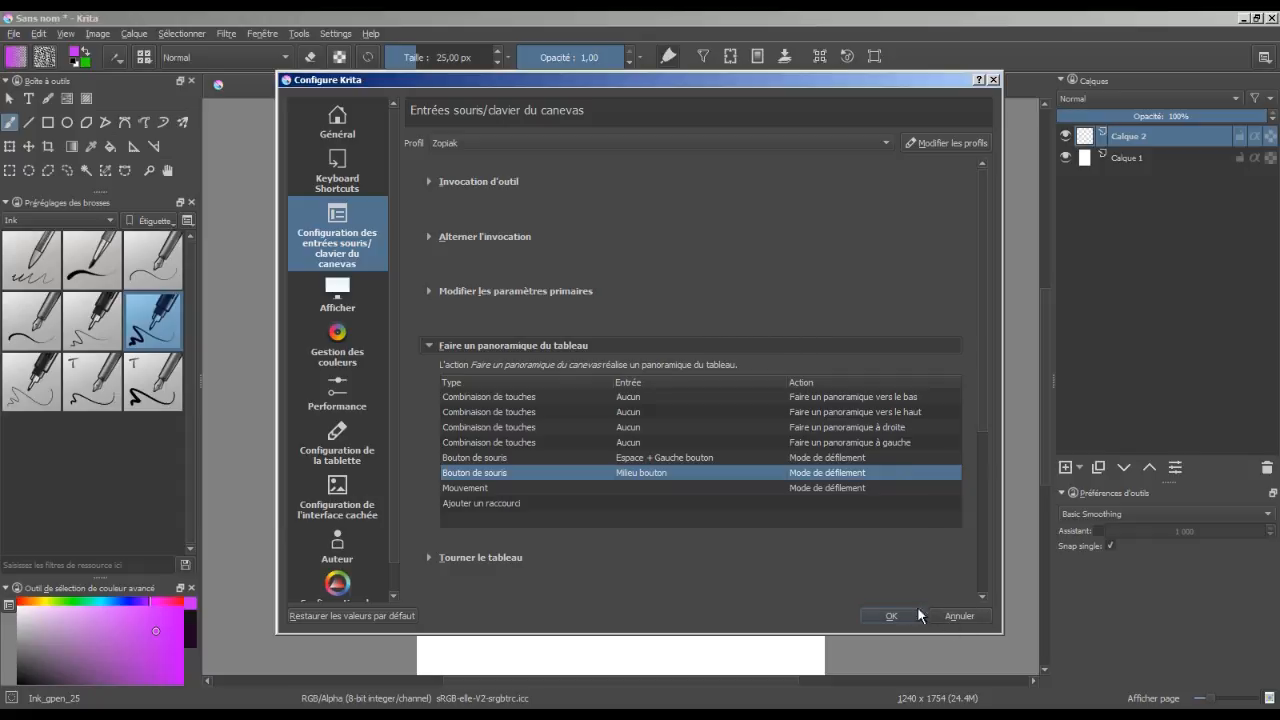
left_click(891, 616)
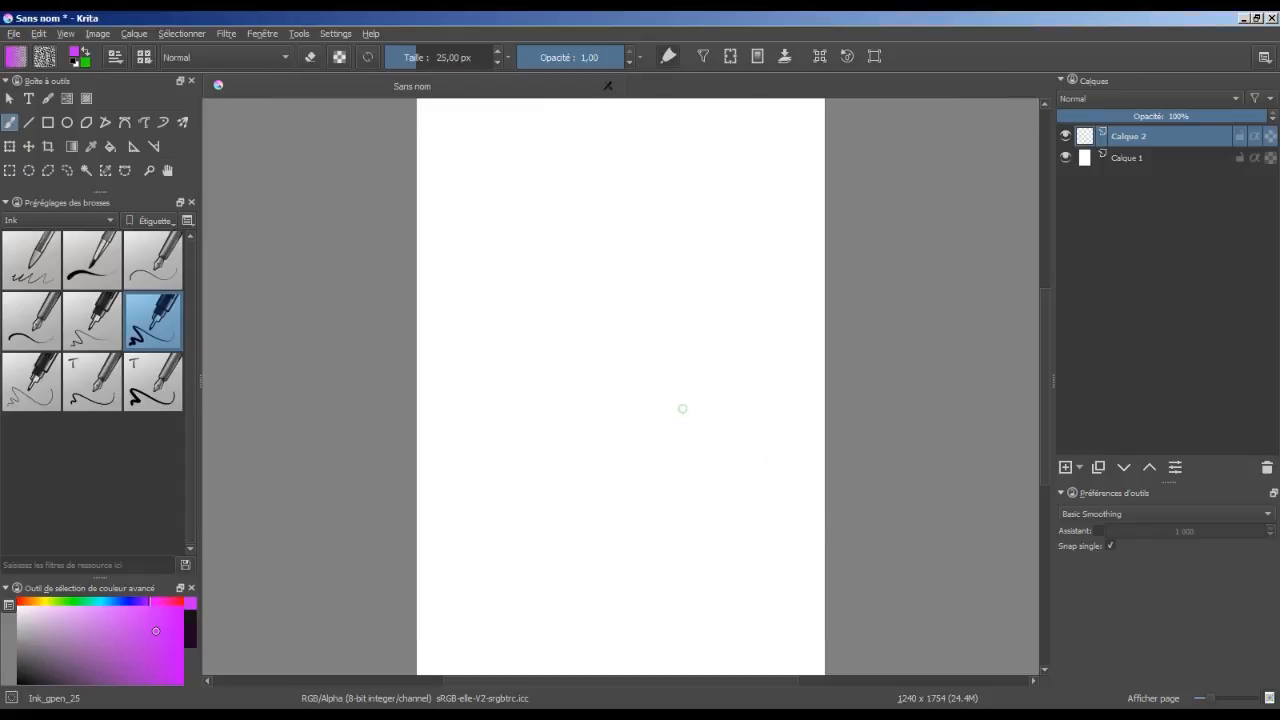
- Test rotating the canvas with the pen, resetting the rotation after each turn with the toolbar action or its shortcut
left_click_drag(682, 408, 844, 105)
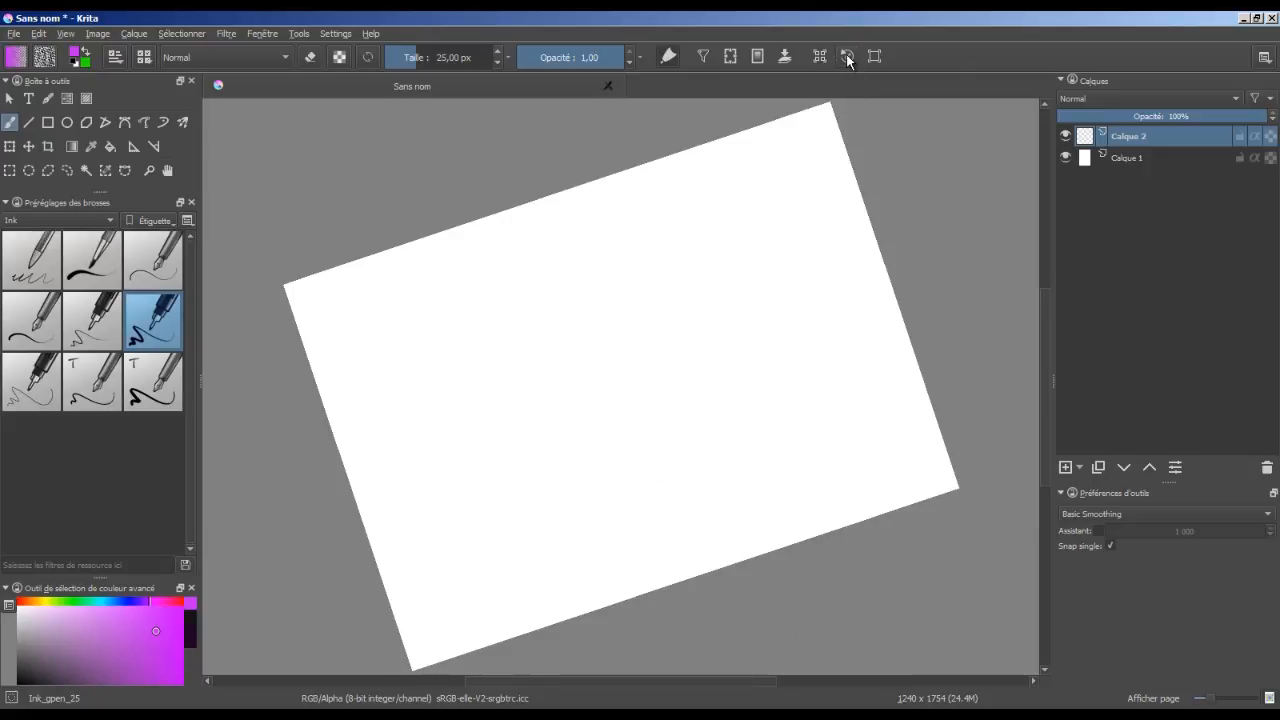
left_click(846, 56)
left_click_drag(766, 363, 731, 398)
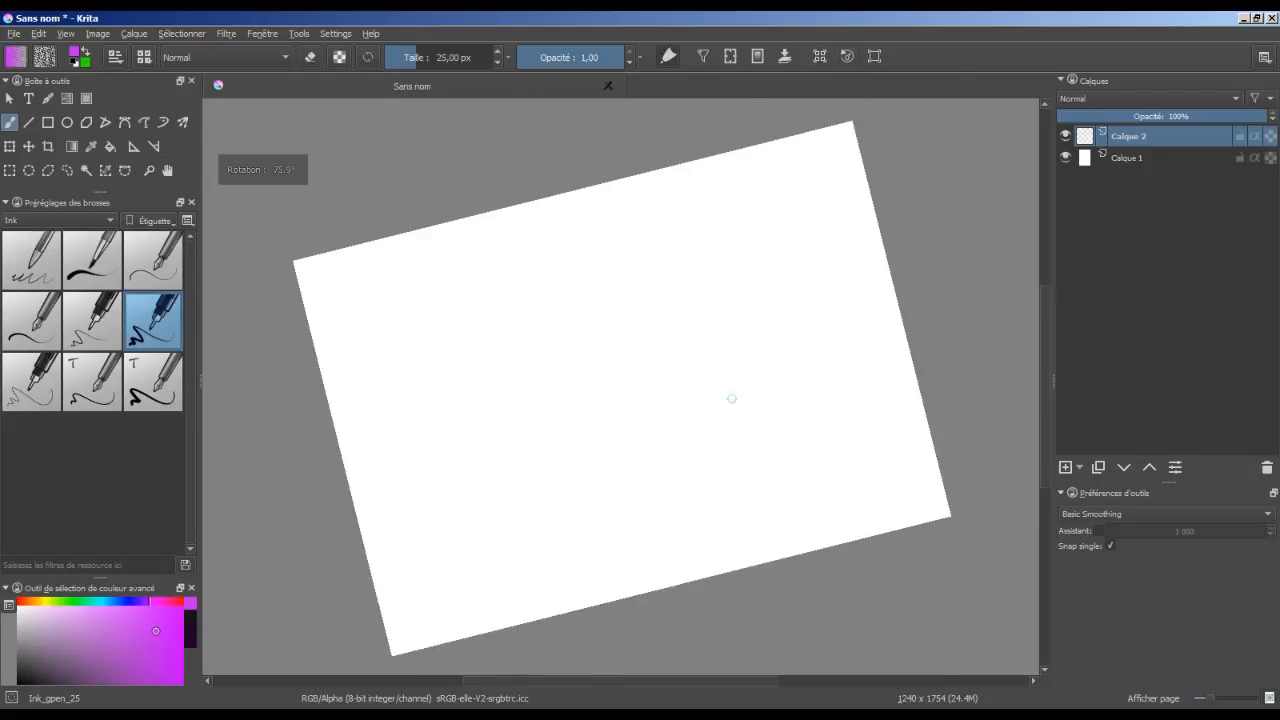
left_click(845, 57)
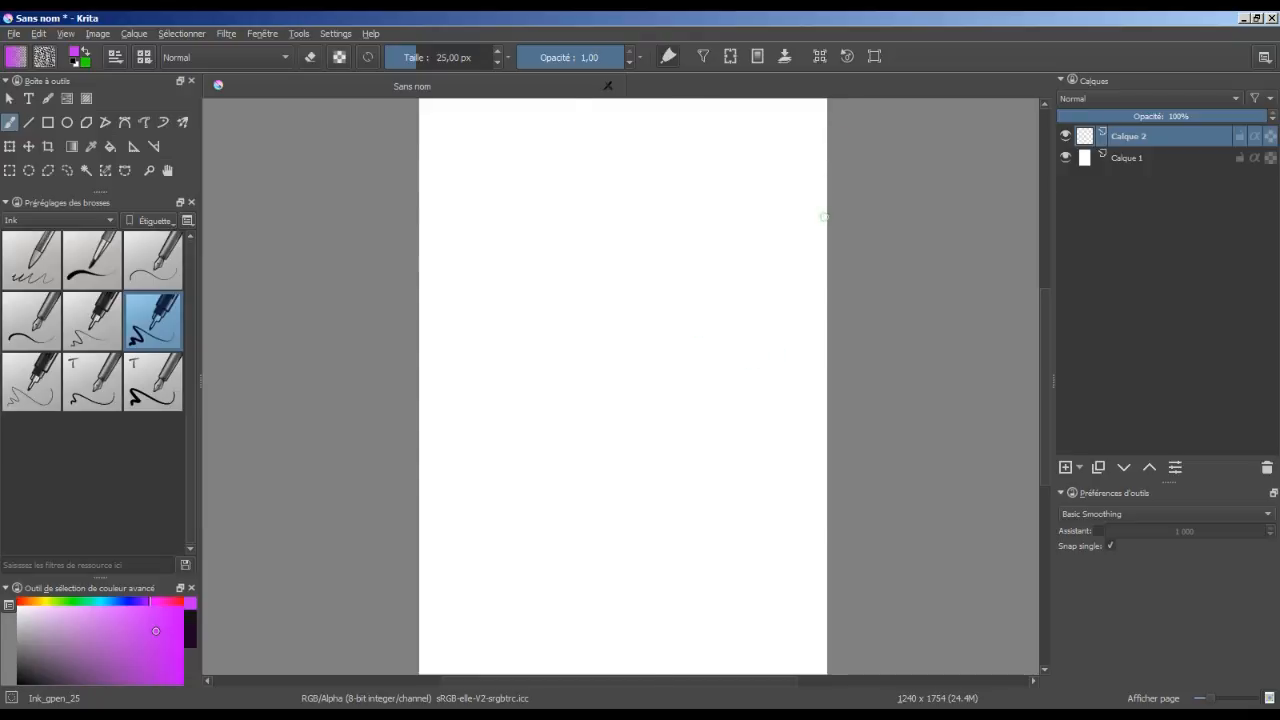
left_click_drag(823, 216, 860, 273)
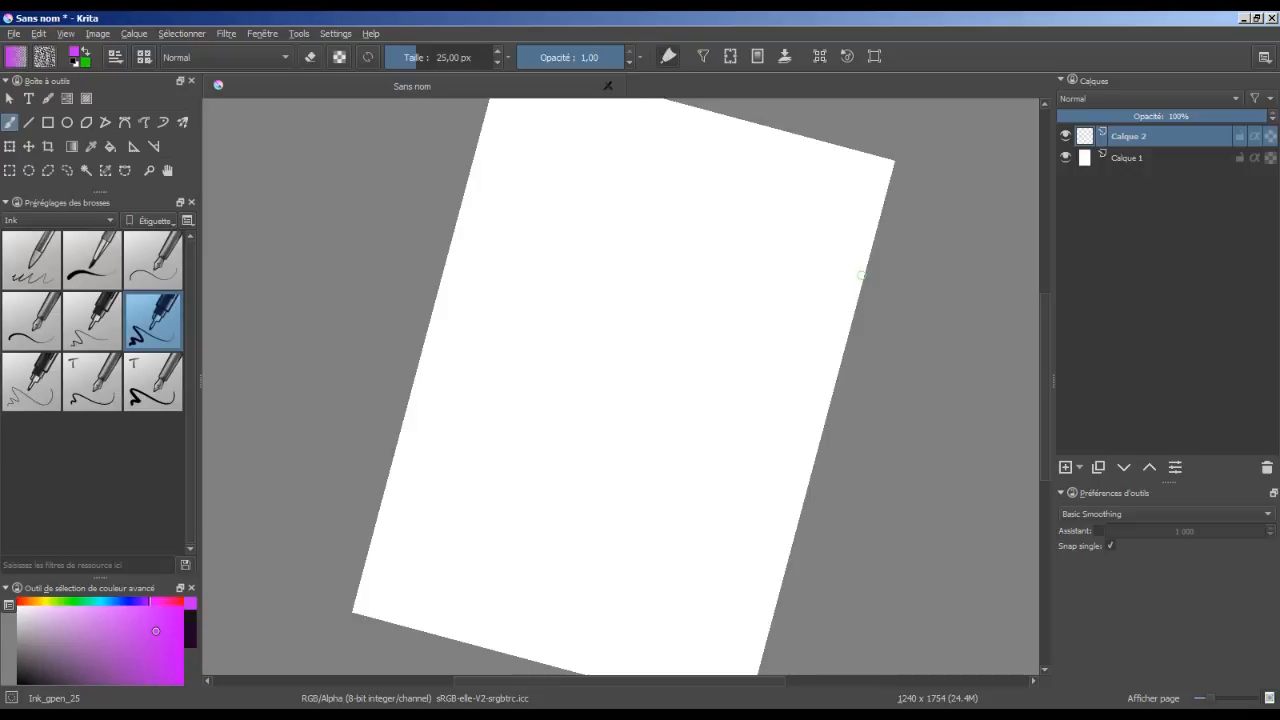
key("5")
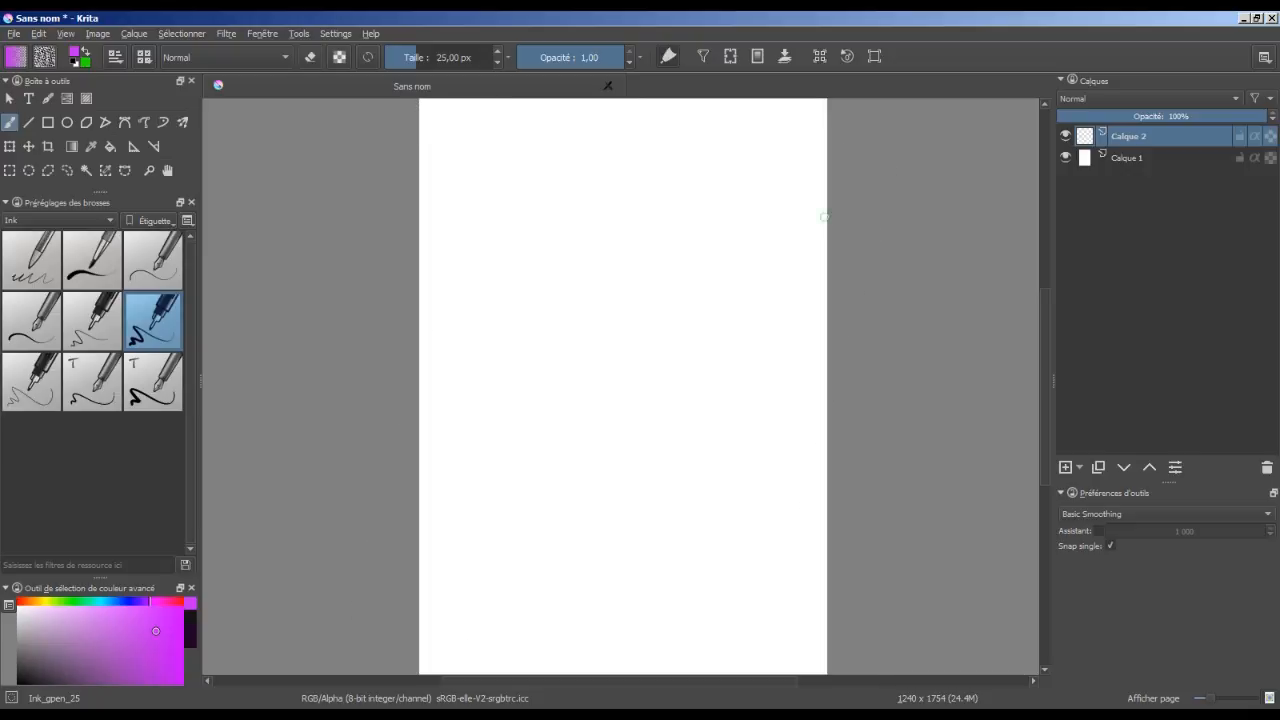
- Try the canvas zoom presets for 100 %, page width and whole page, ending with the whole page fitted
key("3")
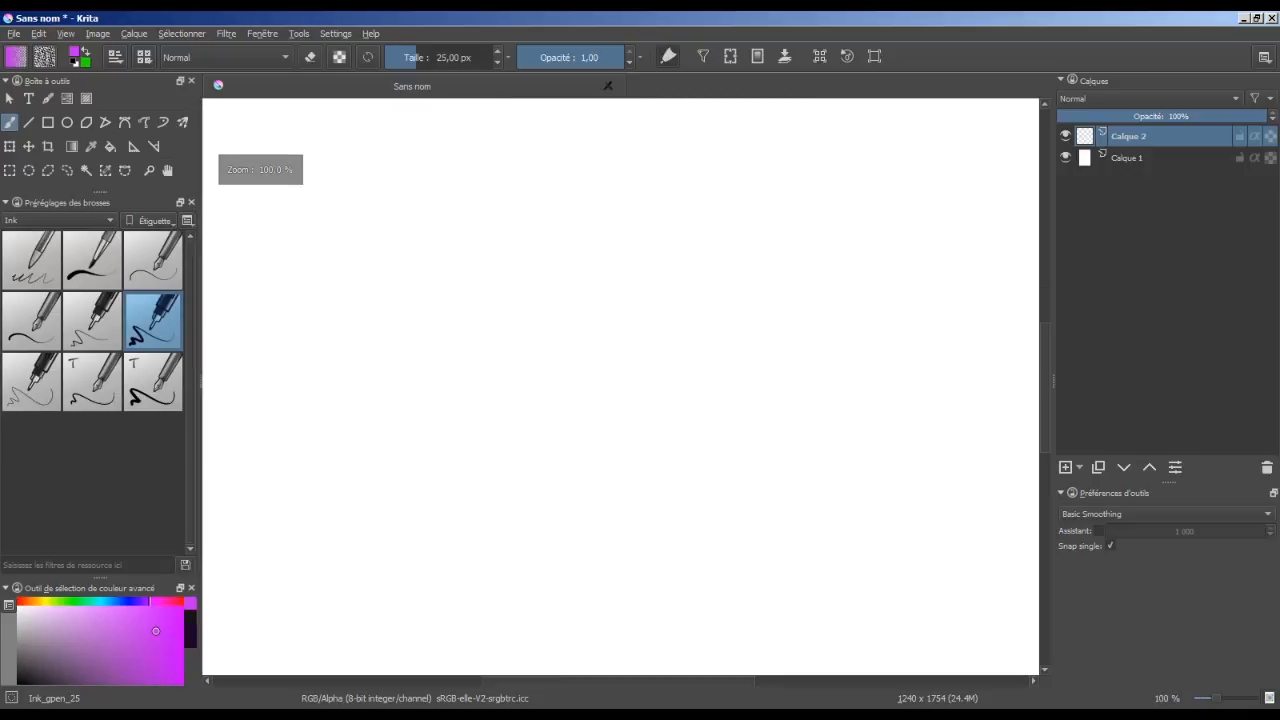
key("2")
key("1")
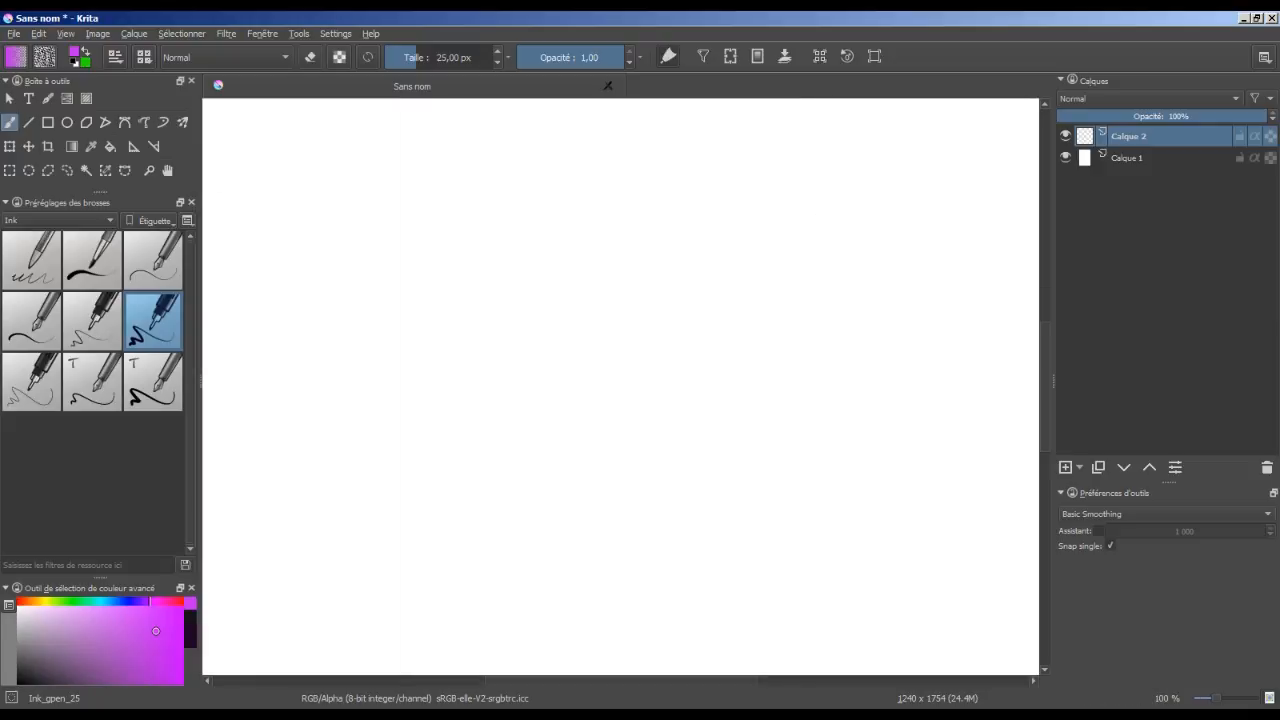
key("2")
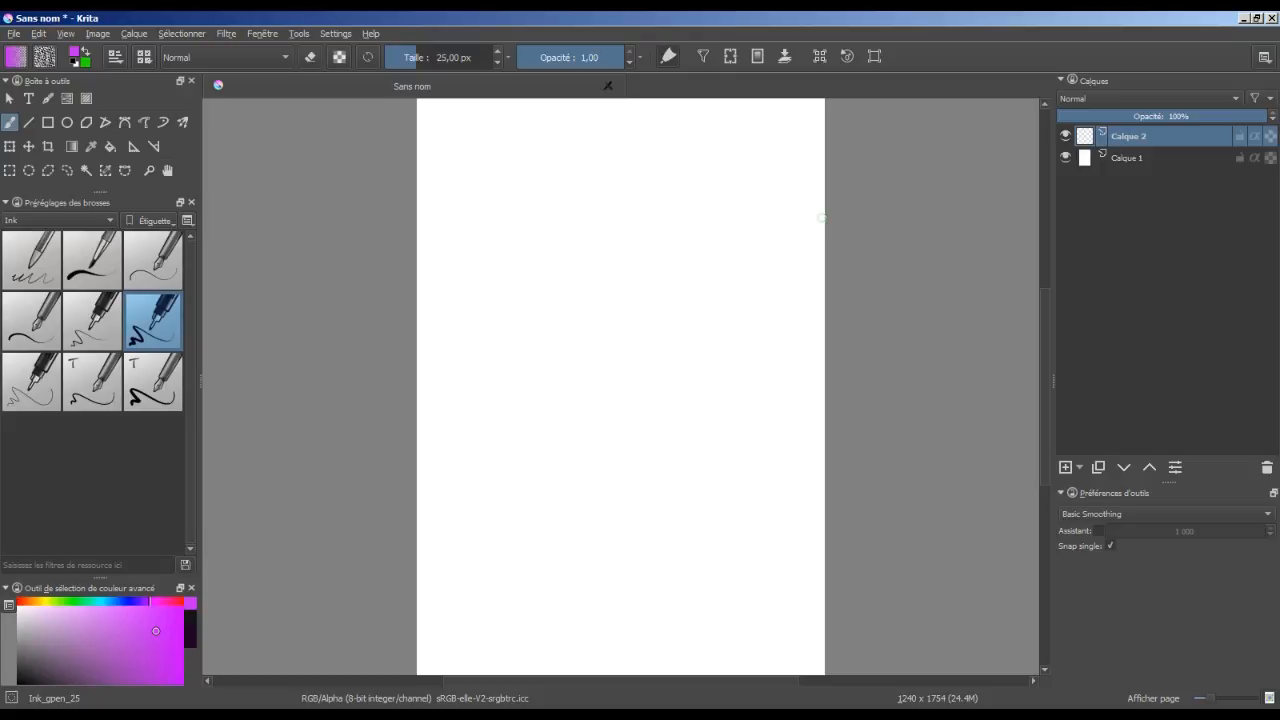
key("3")
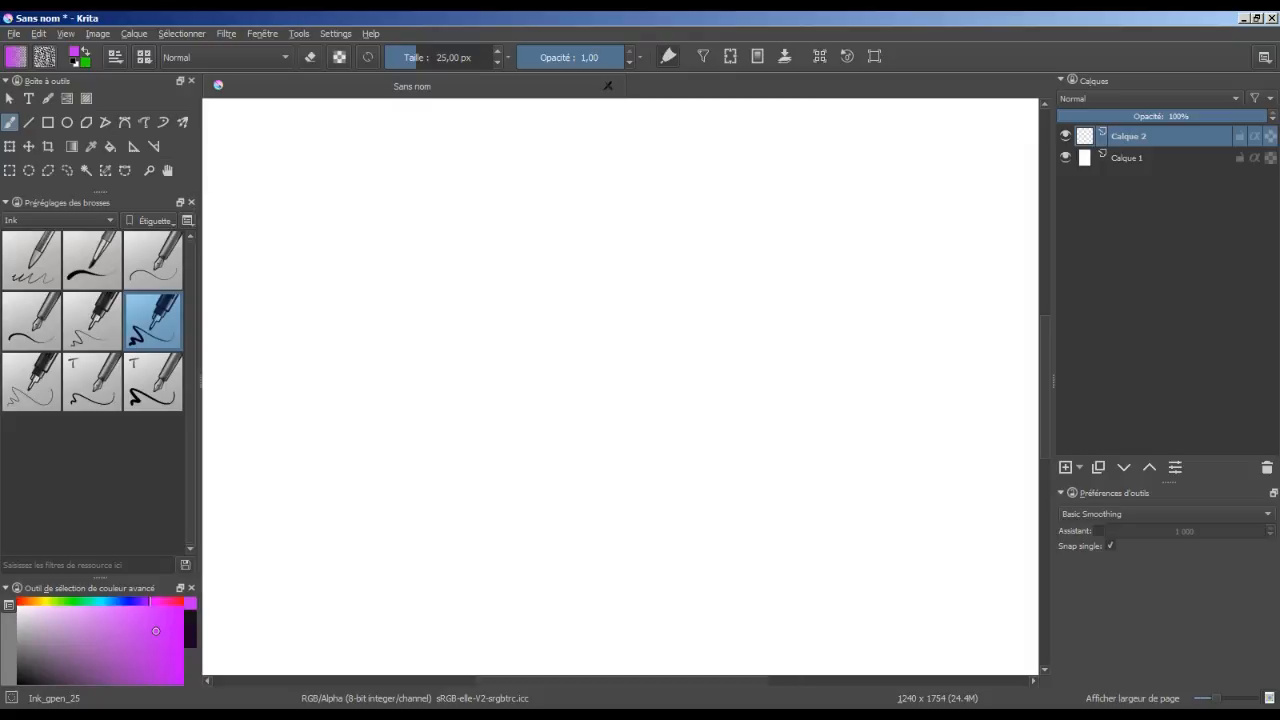
key("3")
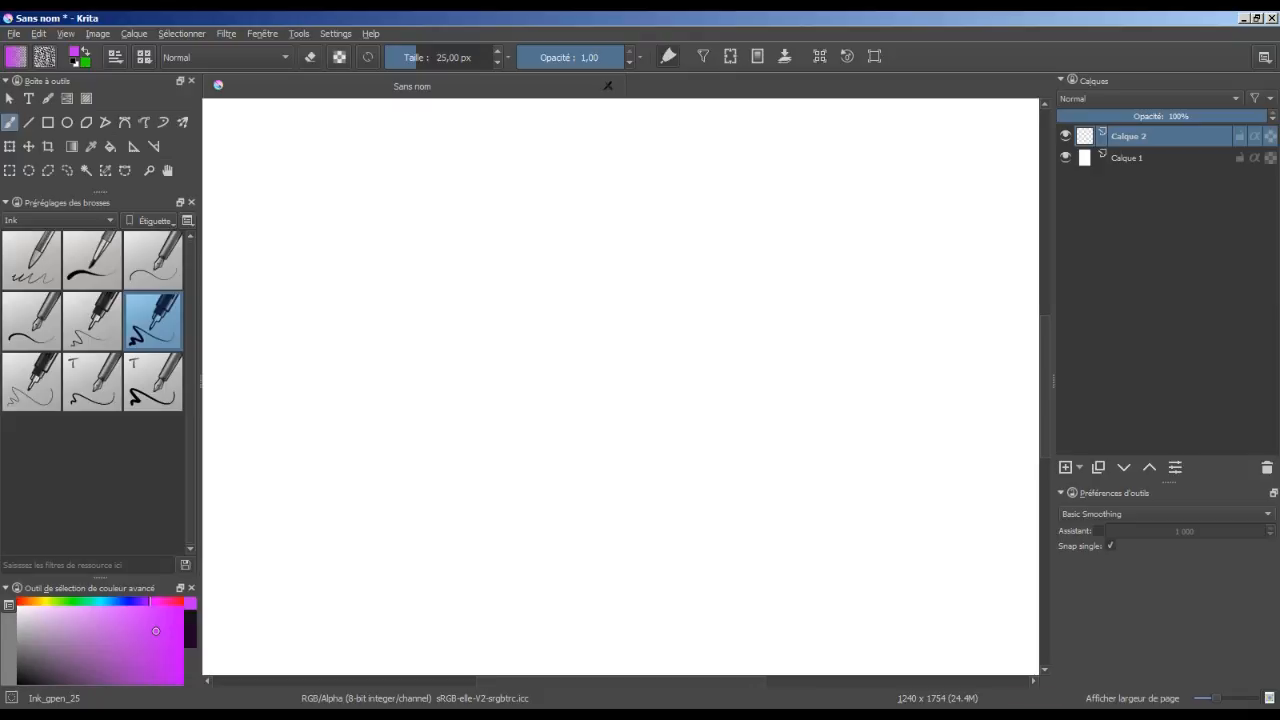
key("2")
key("3")
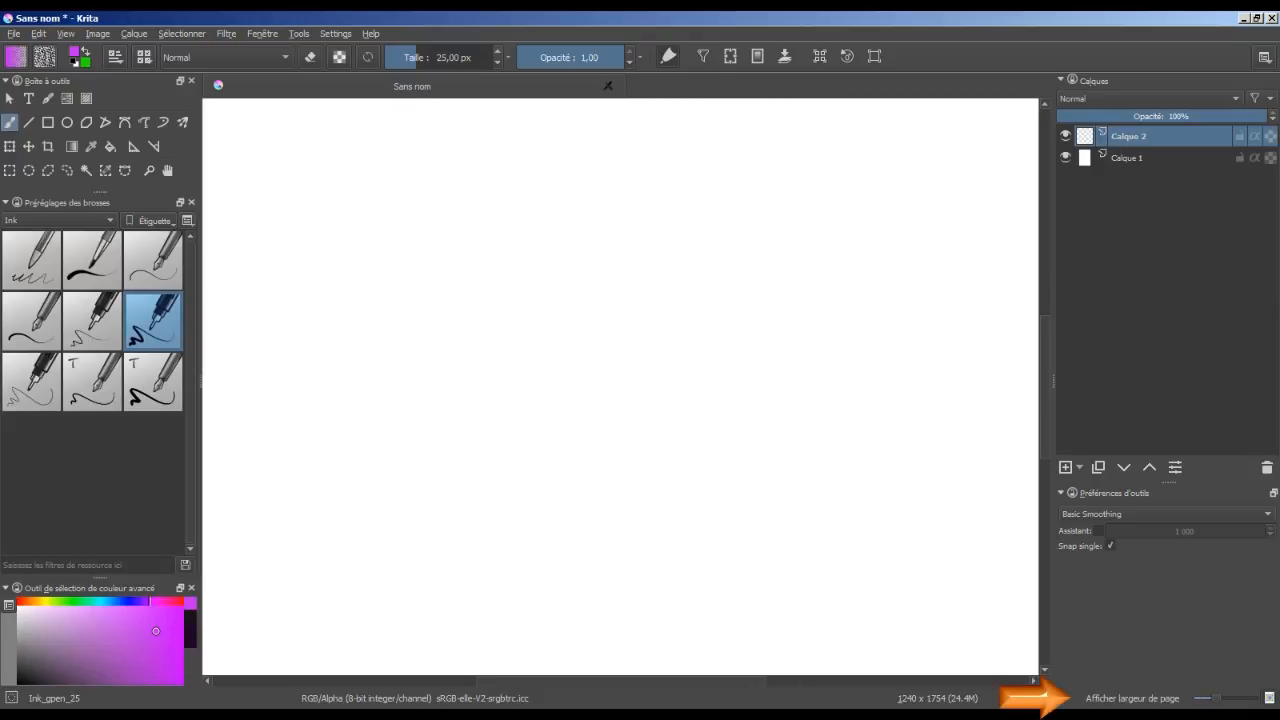
key("2")
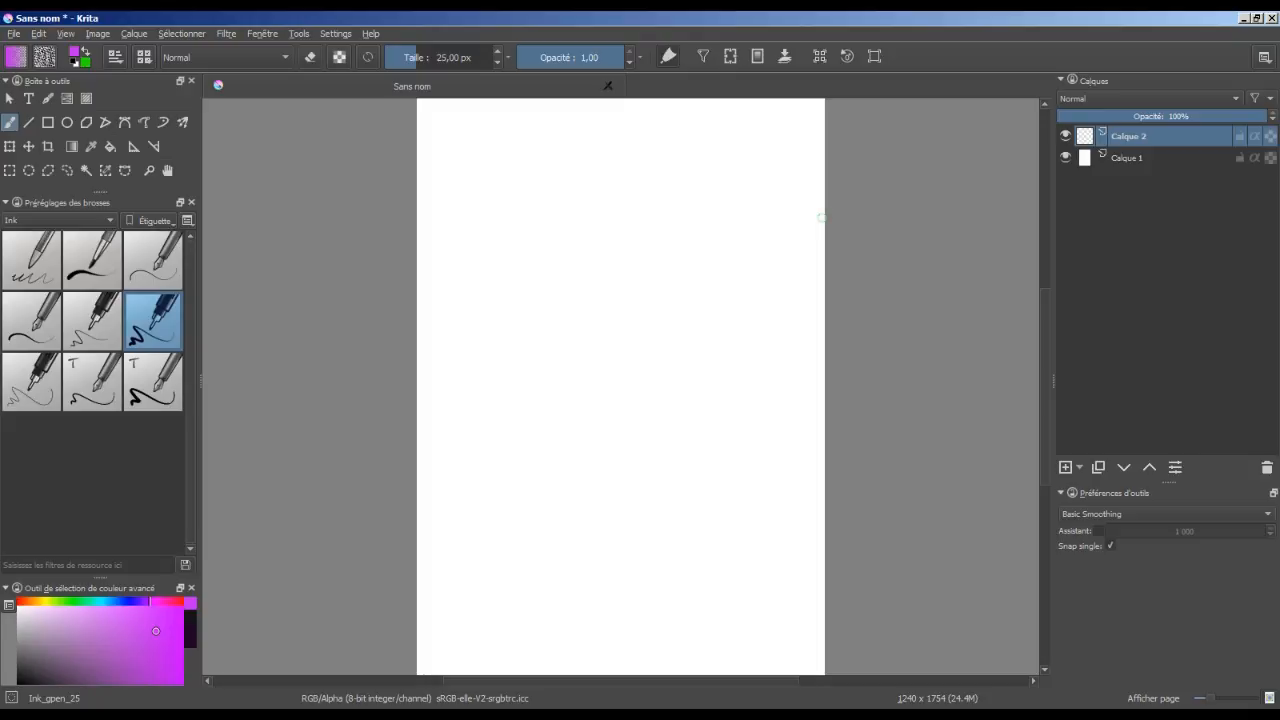
- Create a new brush preset tag named TutoZopiak
left_click(166, 223)
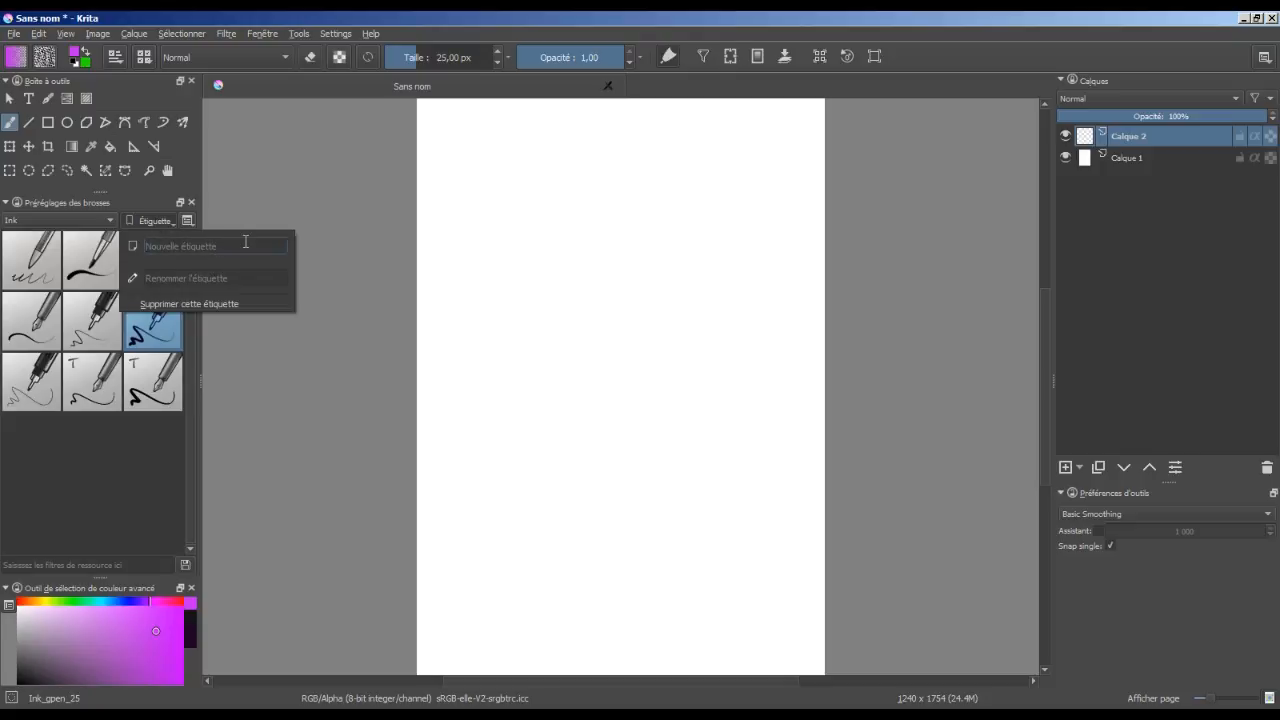
type("Tul")
key("Return")
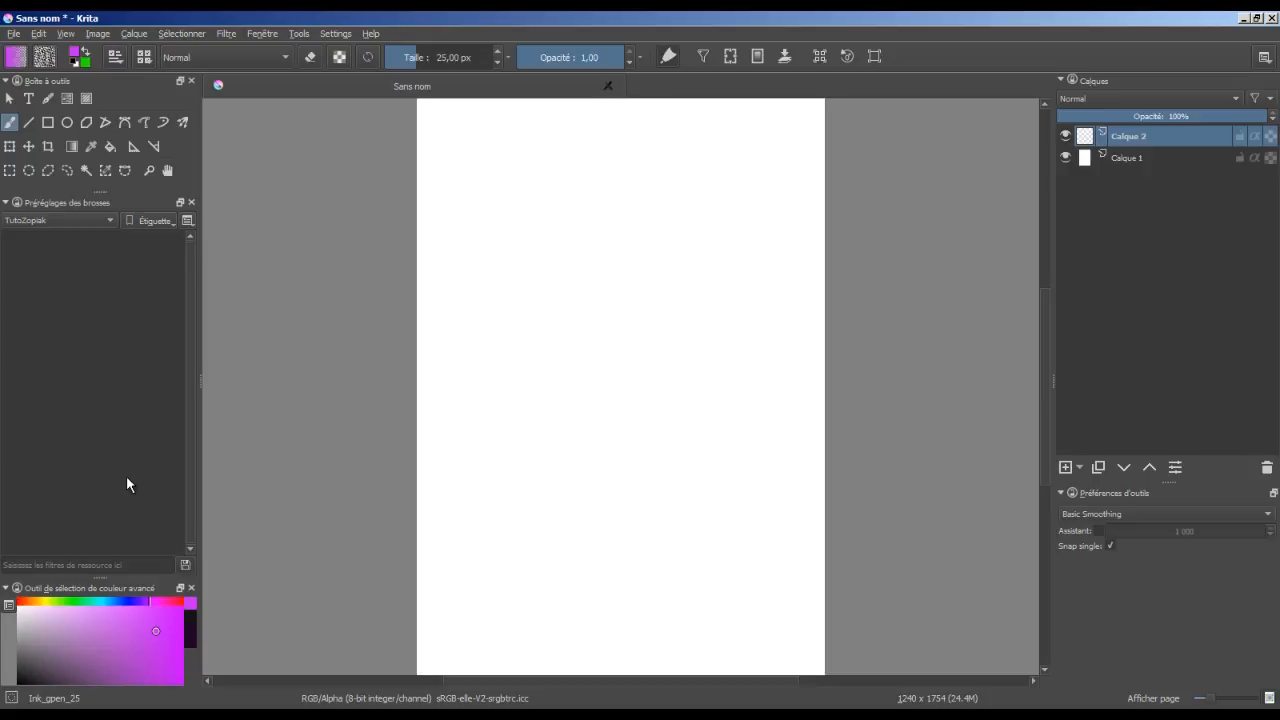
- List the brush presets of the All tag and assign Basic_circle to the TutoZopiak tag
left_click(103, 220)
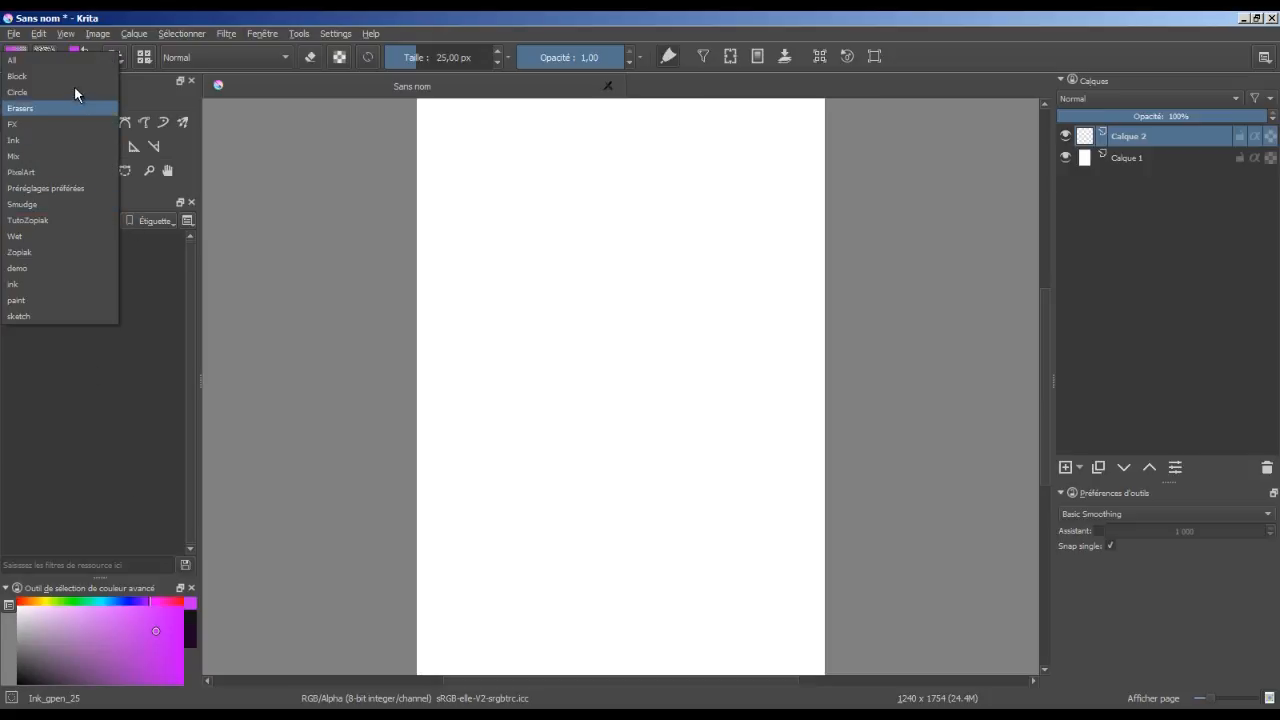
left_click(76, 60)
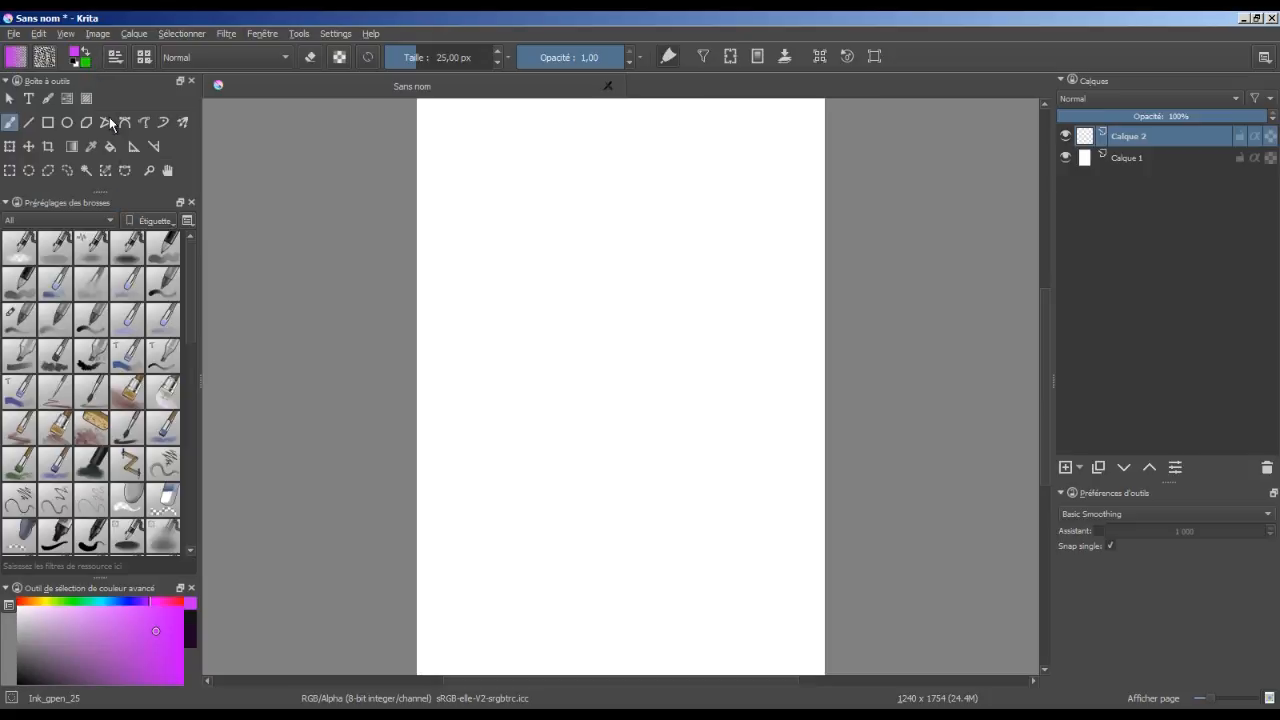
right_click(166, 249)
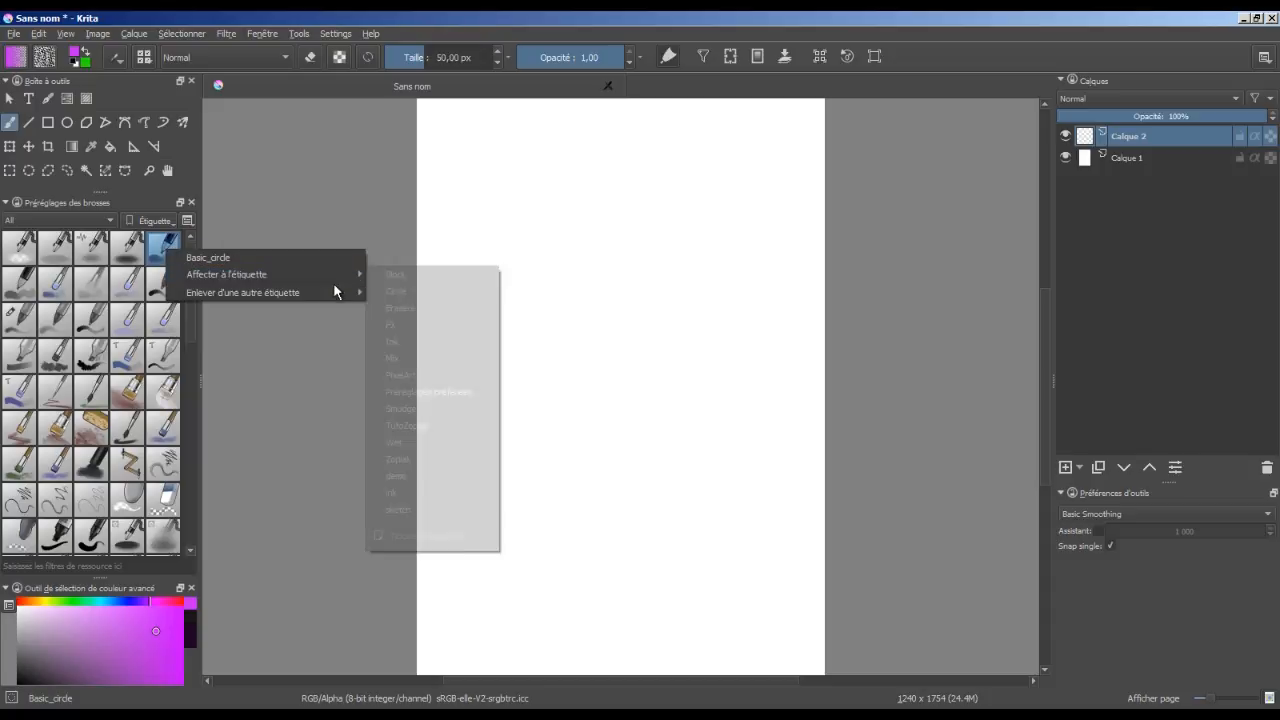
mouse_move(357, 296)
mouse_move(352, 273)
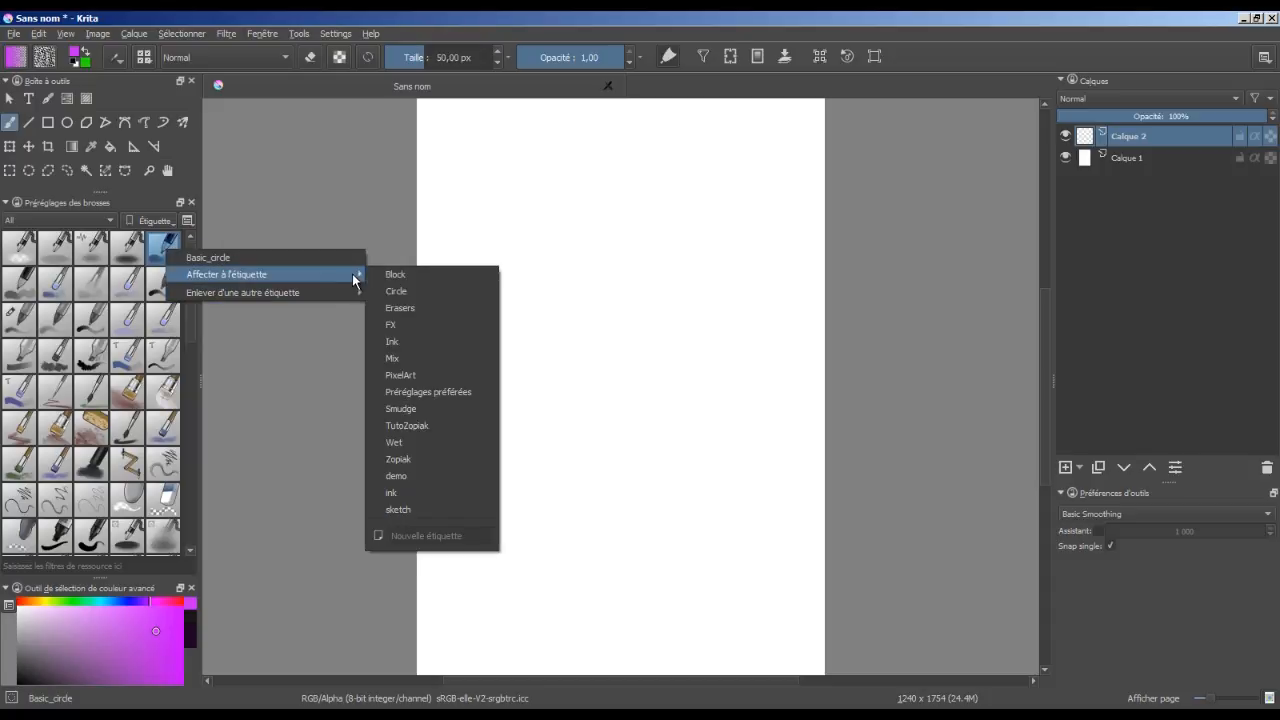
left_click(428, 427)
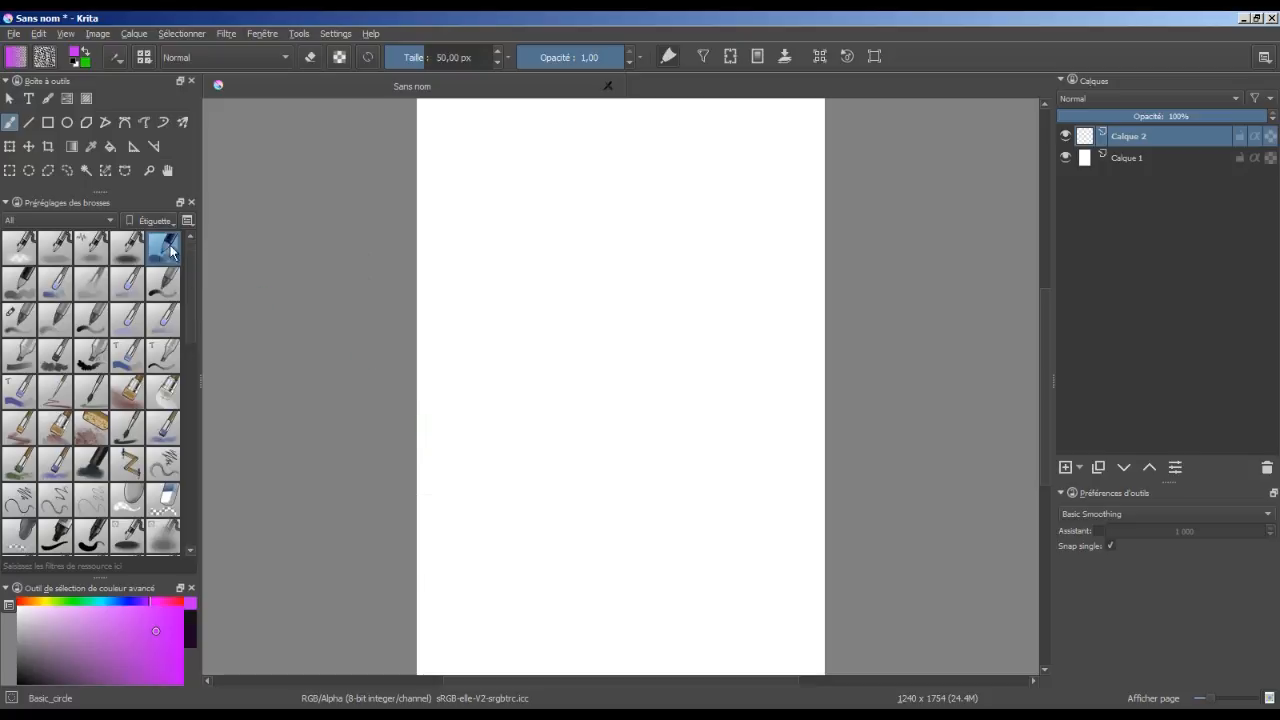
- Assign the Splat_wet_cells preset to the TutoZopiak tag and list that tag's brush presets
left_click_drag(190, 285, 195, 466)
right_click(165, 429)
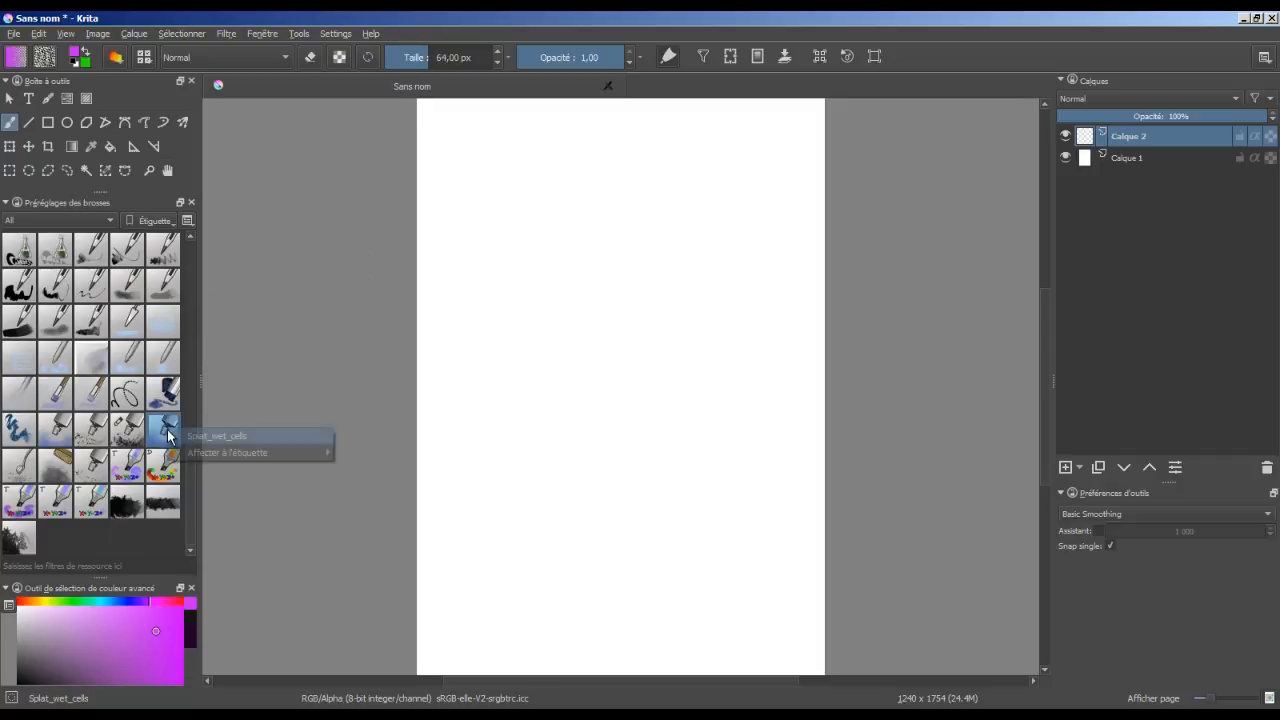
mouse_move(275, 453)
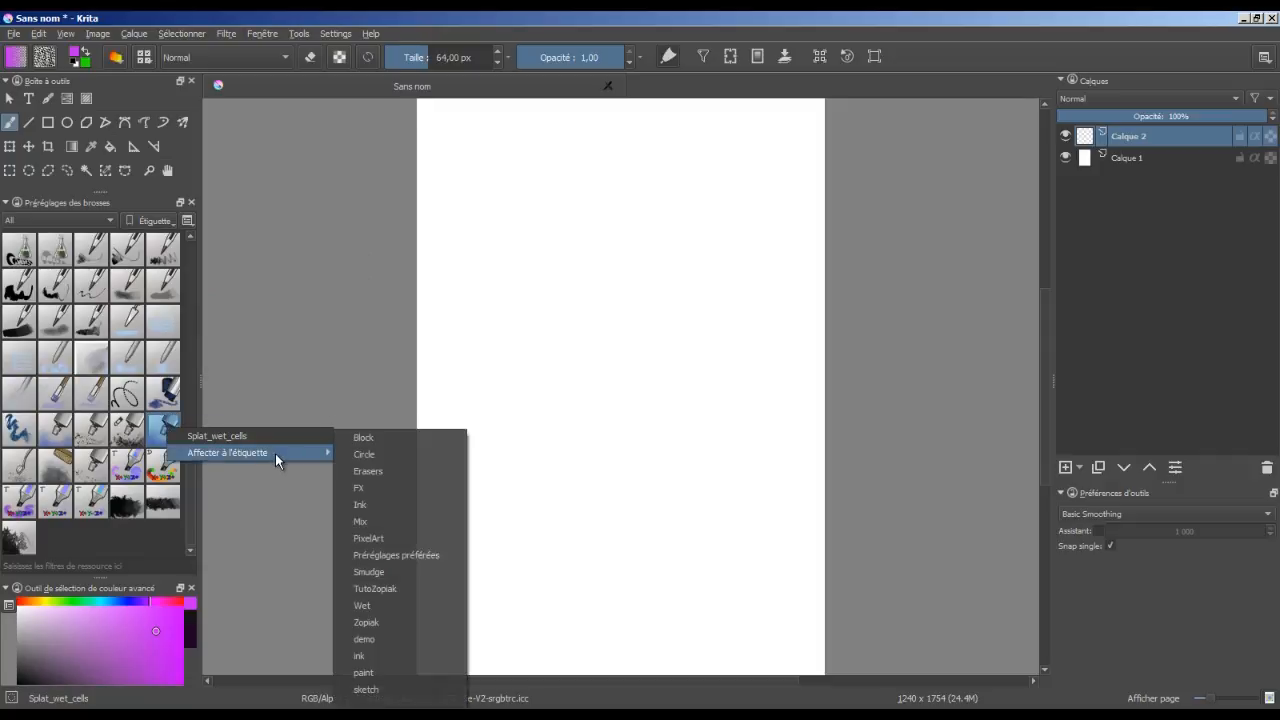
left_click(401, 588)
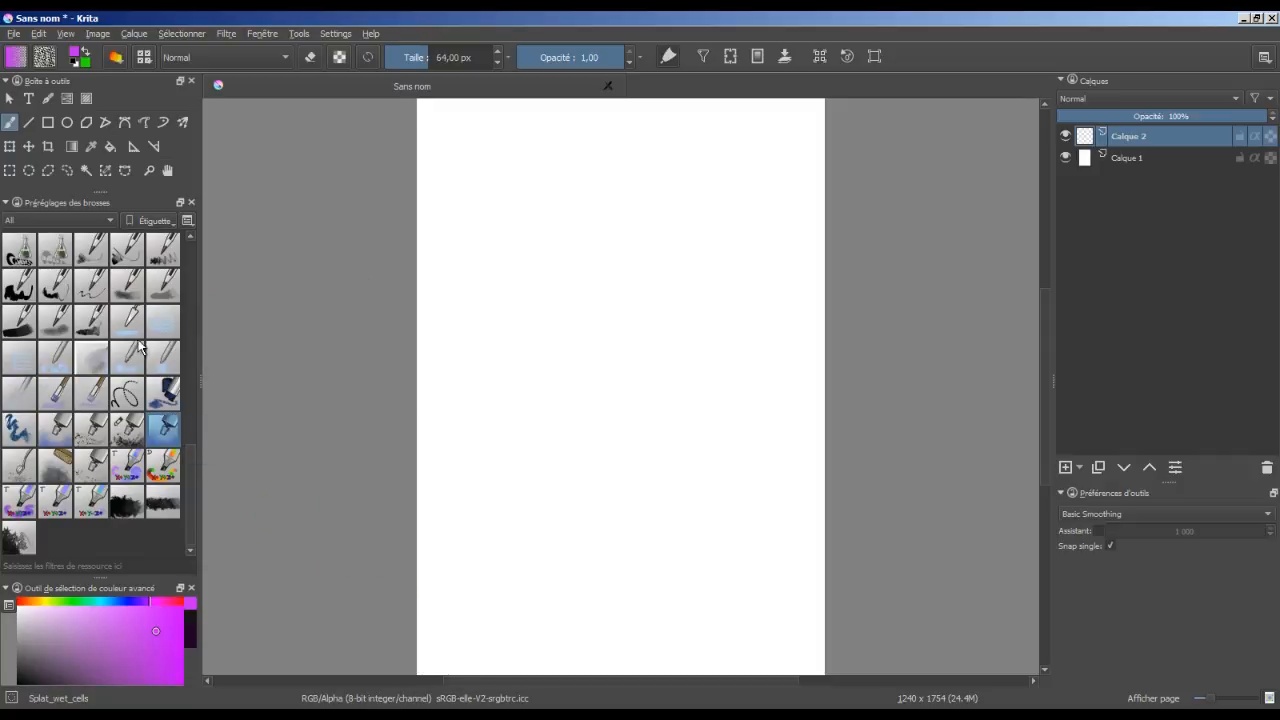
left_click(103, 220)
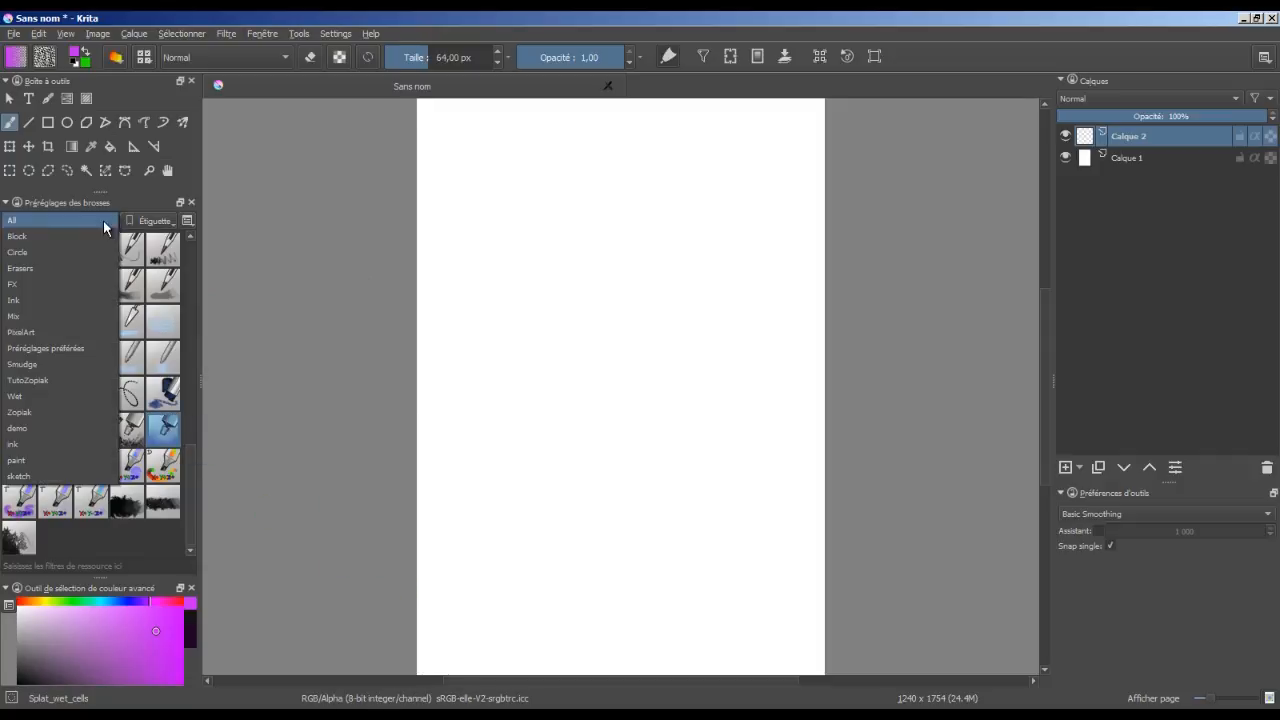
left_click(76, 382)
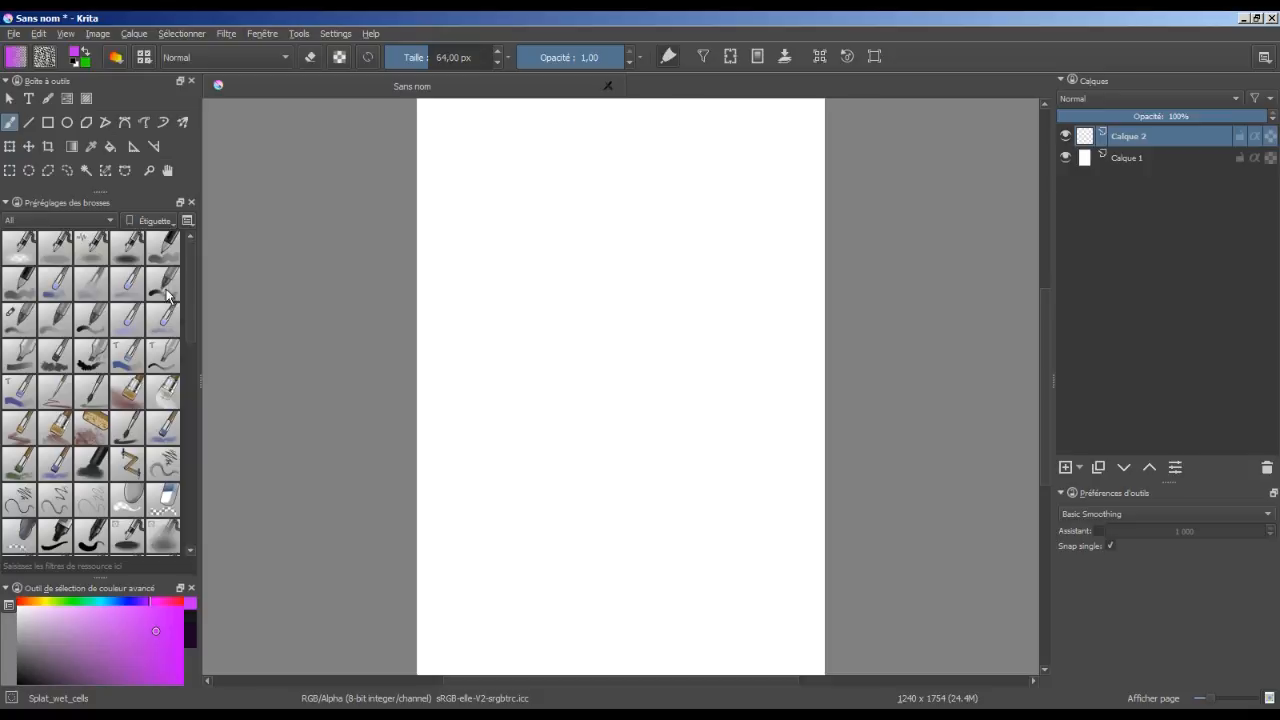
- Draw six slanted straight lines on Calque 2 with the Line tool and the Ink_gpen_25 preset, varying the pen pressure
left_click(164, 287)
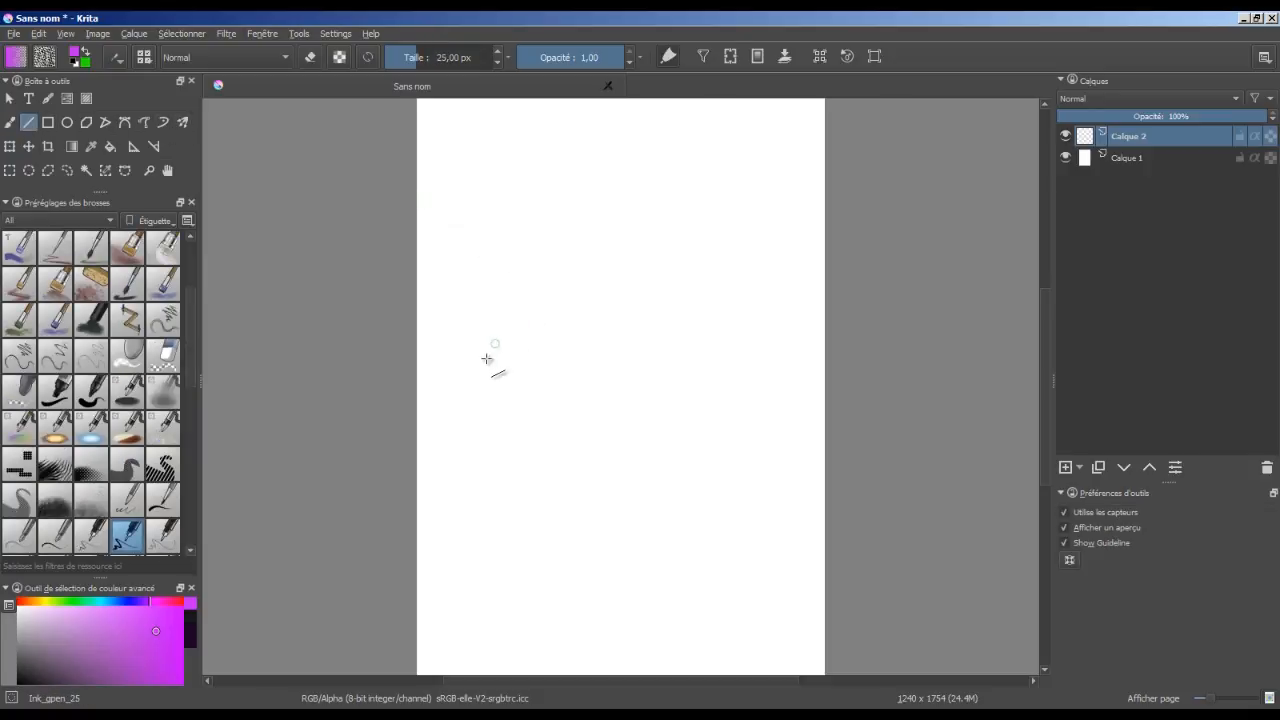
mouse_move(460, 402)
left_mouse_down()
mouse_move(517, 358)
mouse_move(743, 245)
left_mouse_up()
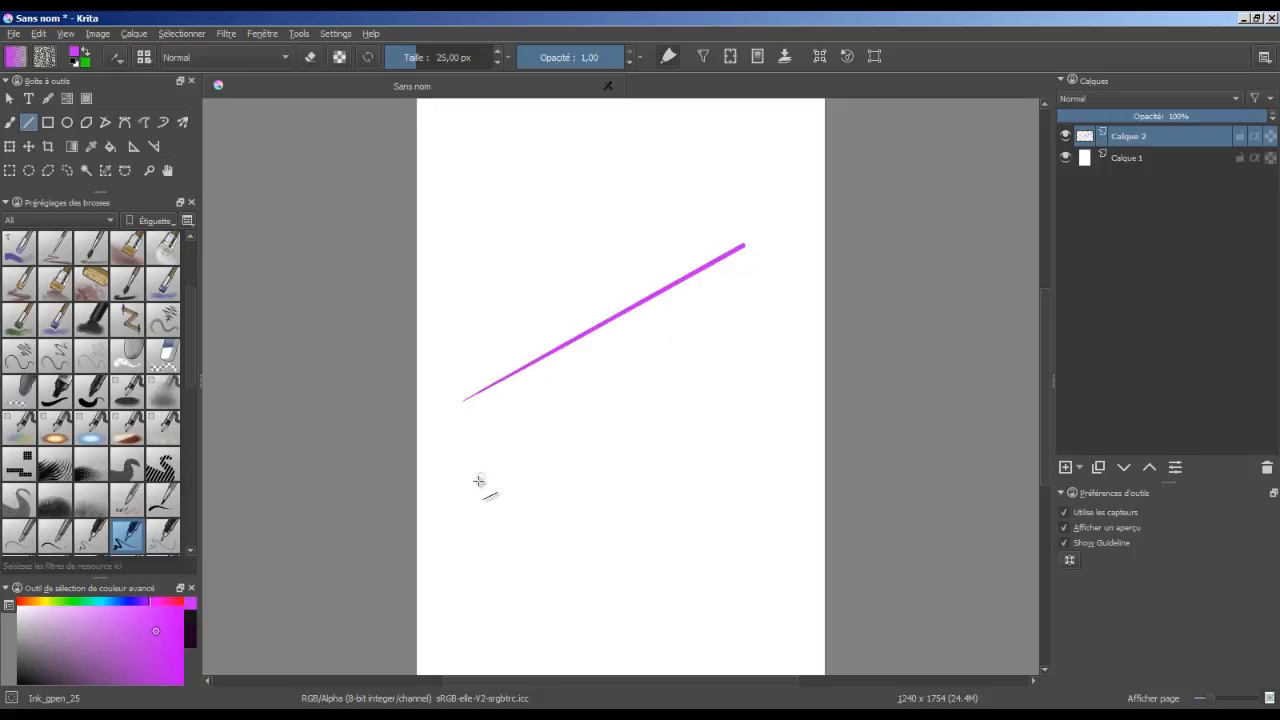
left_click_drag(471, 431, 611, 350)
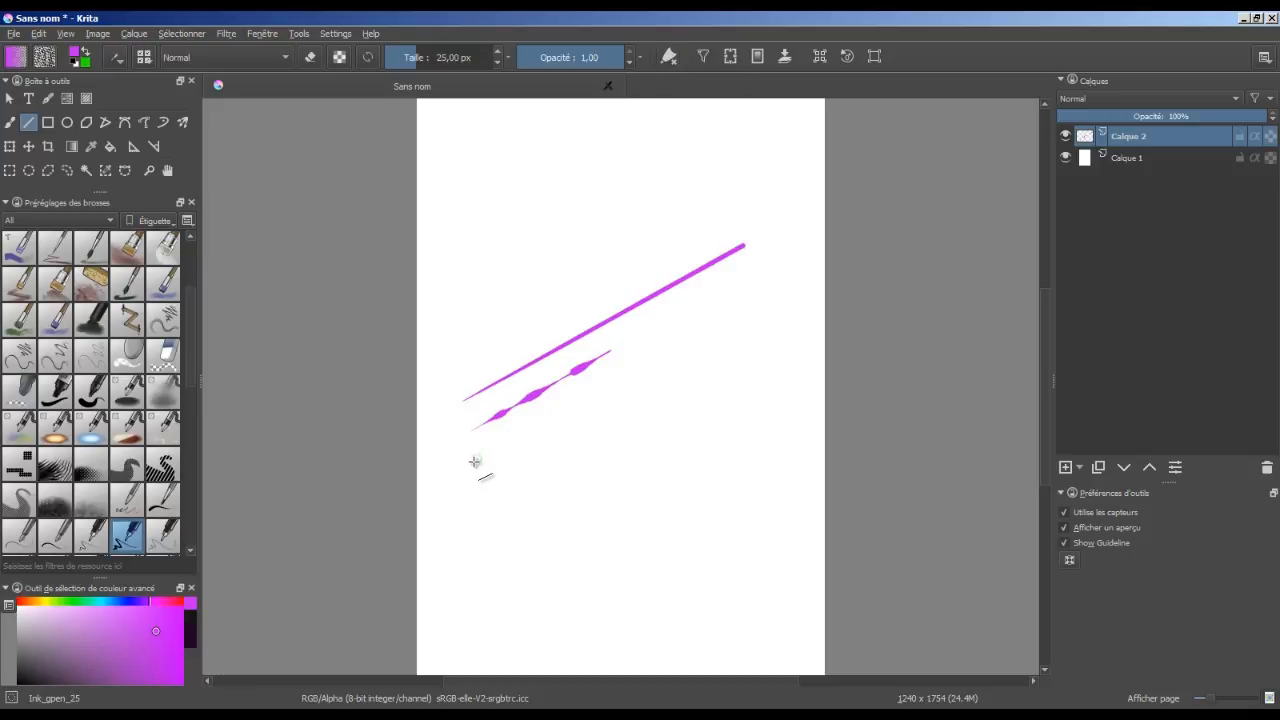
left_click_drag(474, 458, 742, 292)
left_click_drag(473, 500, 750, 403)
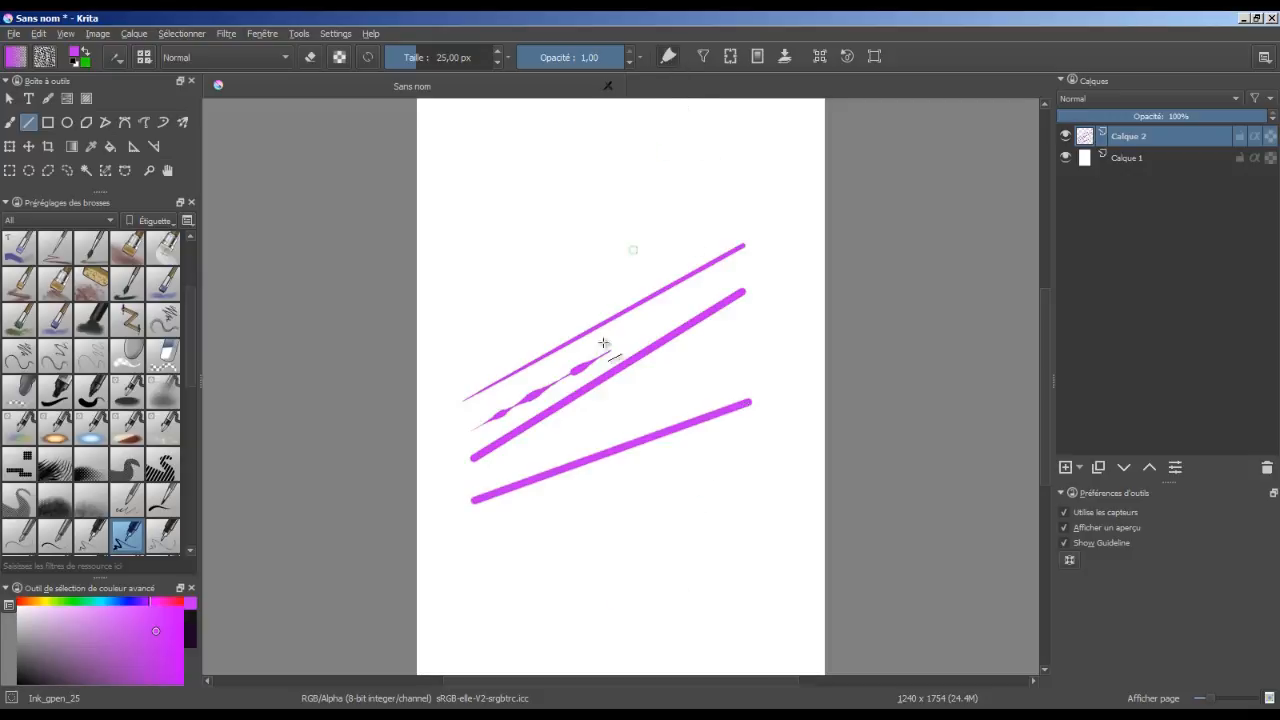
left_click_drag(490, 517, 716, 443)
left_click_drag(490, 550, 732, 470)
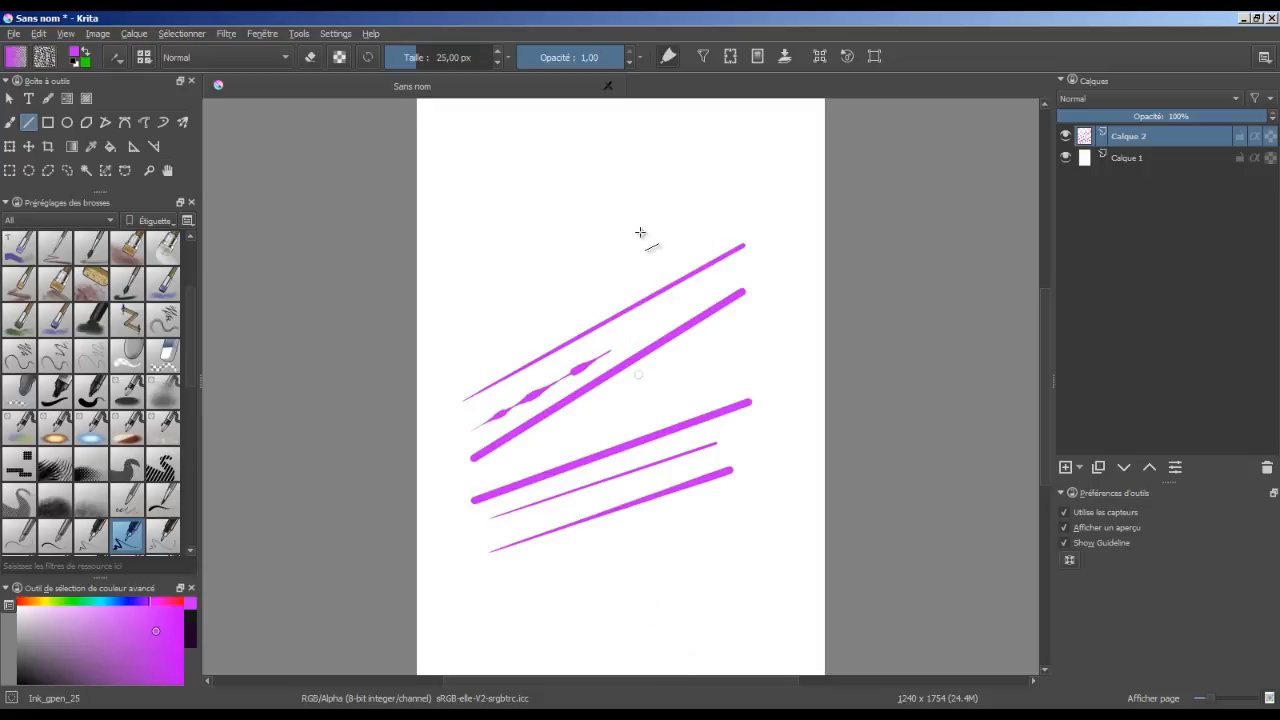
- Reduce the brush size to 4,52 px and draw several thin slanted lines across the upper half of the page
left_click(410, 64)
mouse_move(500, 320)
left_mouse_down()
mouse_move(657, 266)
mouse_move(728, 202)
left_mouse_up()
left_click_drag(516, 255, 699, 153)
left_click_drag(552, 292, 767, 164)
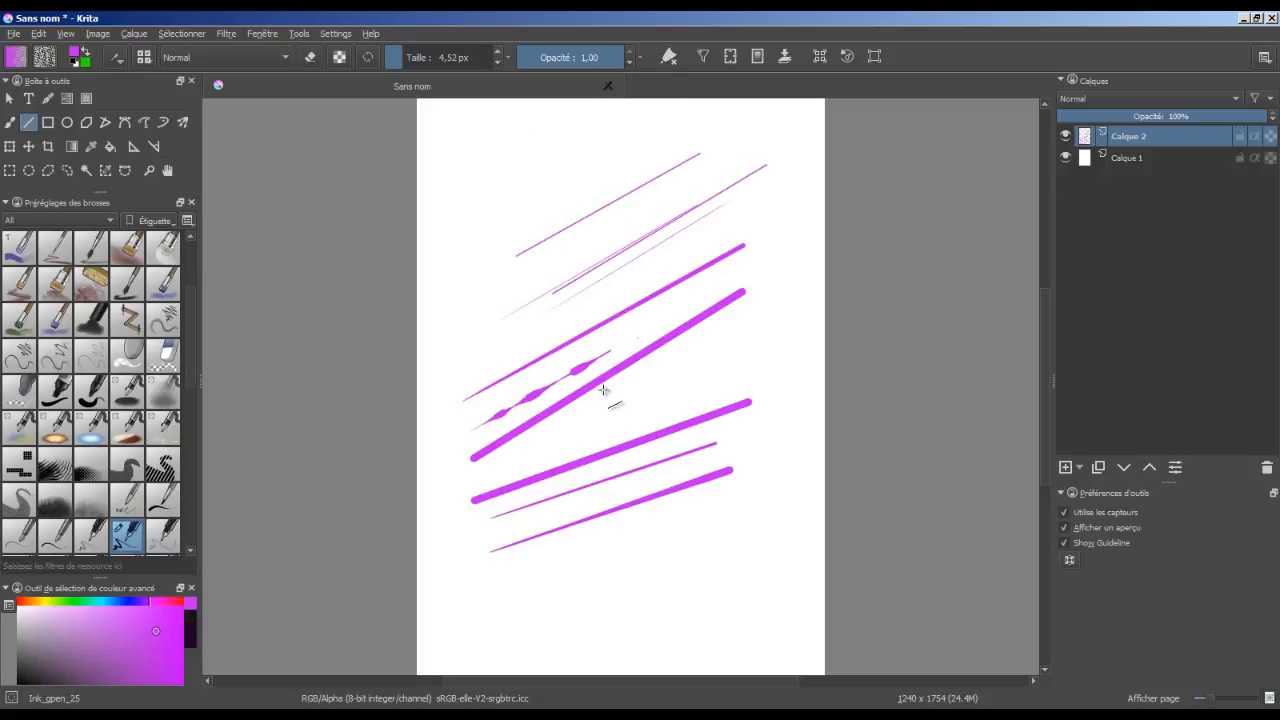
left_click_drag(686, 150, 750, 356)
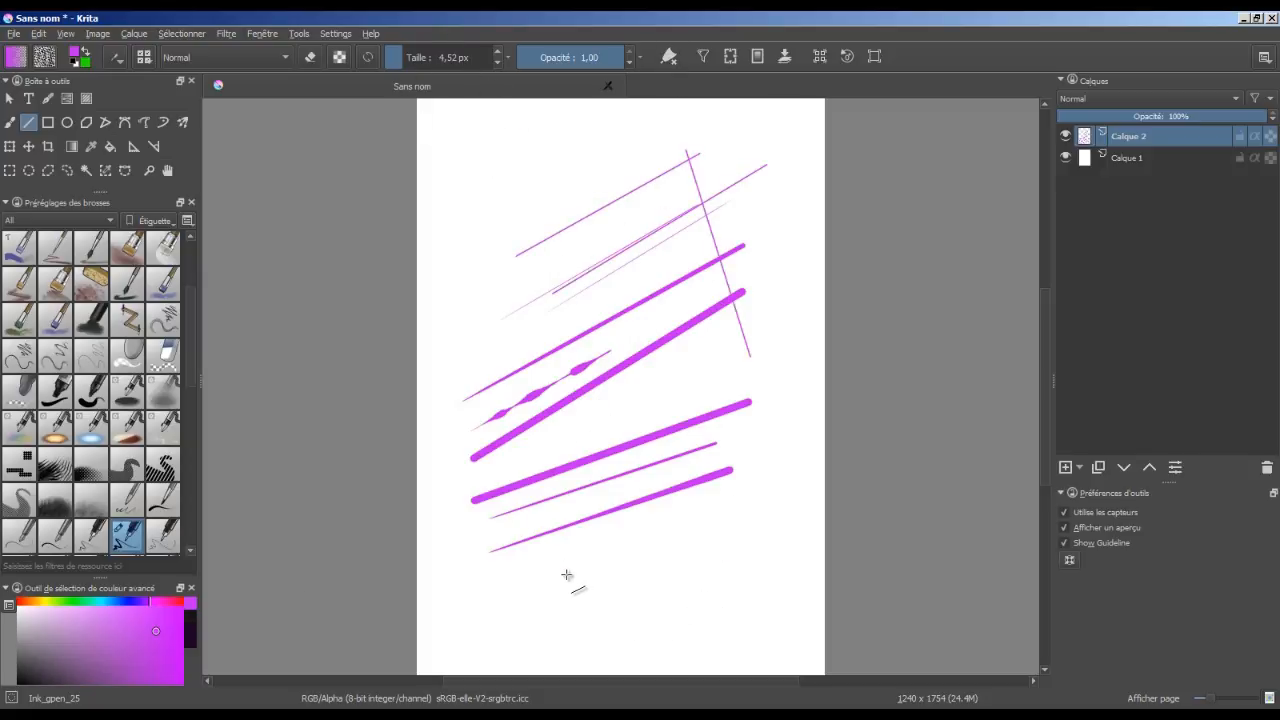
- Enlarge the freehand brush to 243,76 px directly on the canvas and paint a thick blob in the page's lower half
key("shift")
left_click(10, 123)
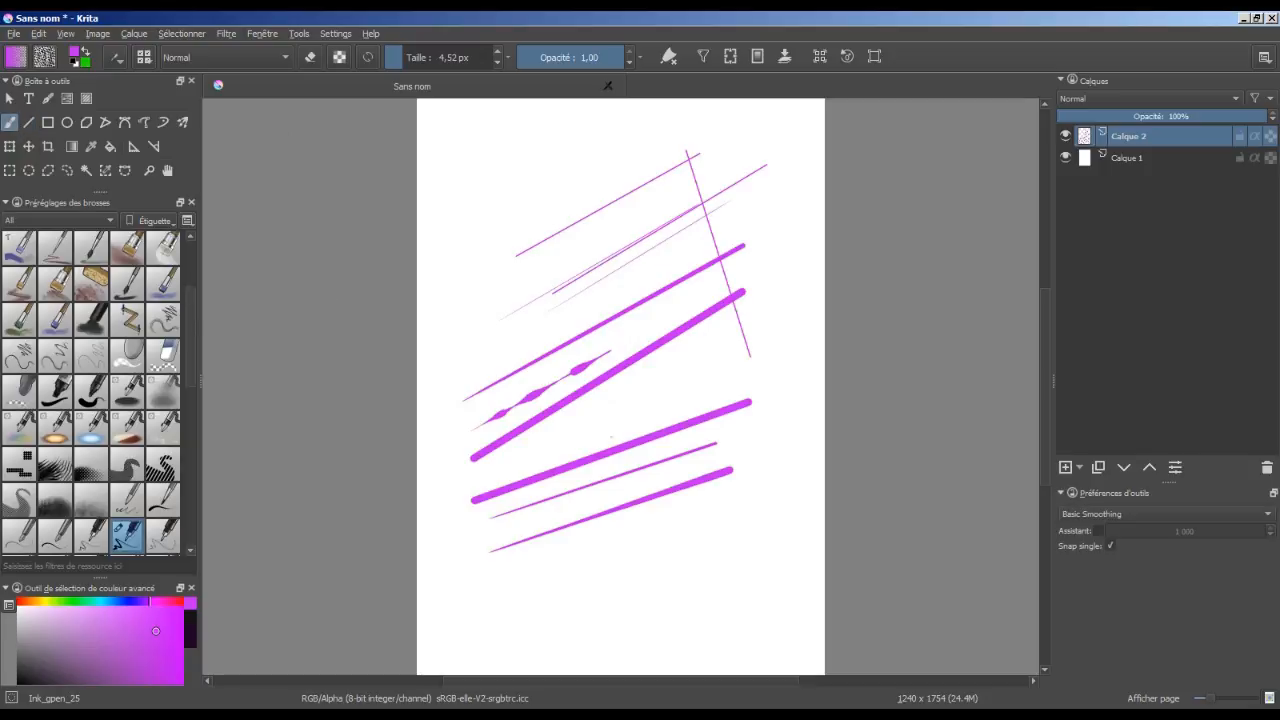
mouse_move(597, 430)
left_mouse_down("shift")
mouse_move(866, 430)
mouse_move(650, 430)
mouse_move(700, 430)
mouse_move(626, 527)
mouse_move(737, 437)
mouse_move(709, 621)
left_mouse_up("shift")
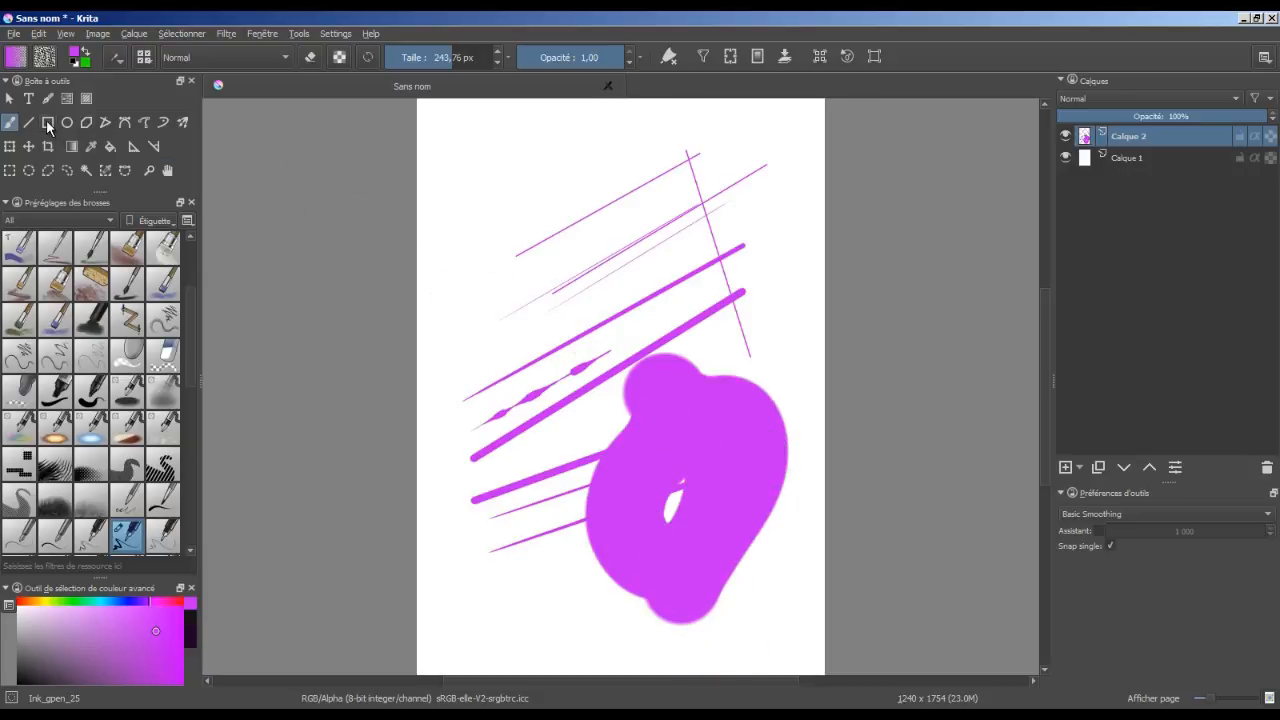
- Test a freehand stroke with the Multibrush tool set to symmetry 4, and undo all the strokes on Calque 2
left_click(183, 122)
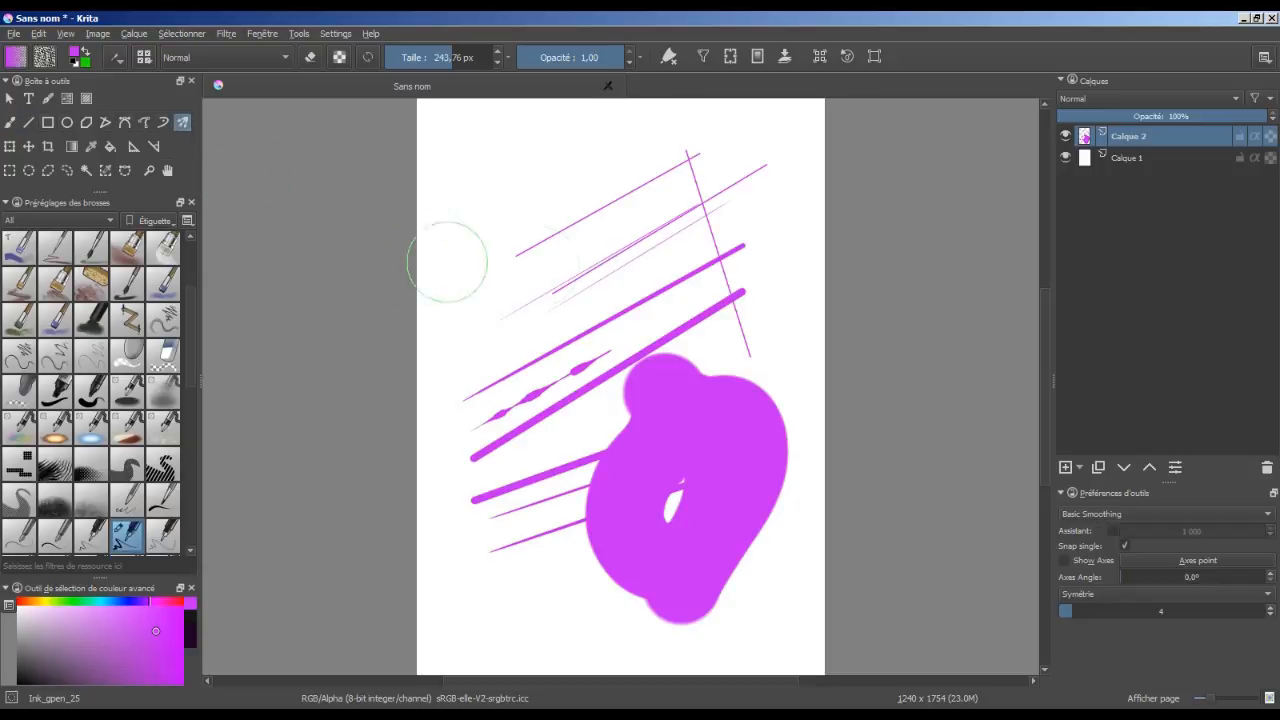
mouse_move(443, 257)
left_mouse_down()
mouse_move(600, 306)
mouse_move(651, 166)
mouse_move(744, 292)
mouse_move(734, 517)
mouse_move(660, 606)
mouse_move(560, 534)
left_mouse_up()
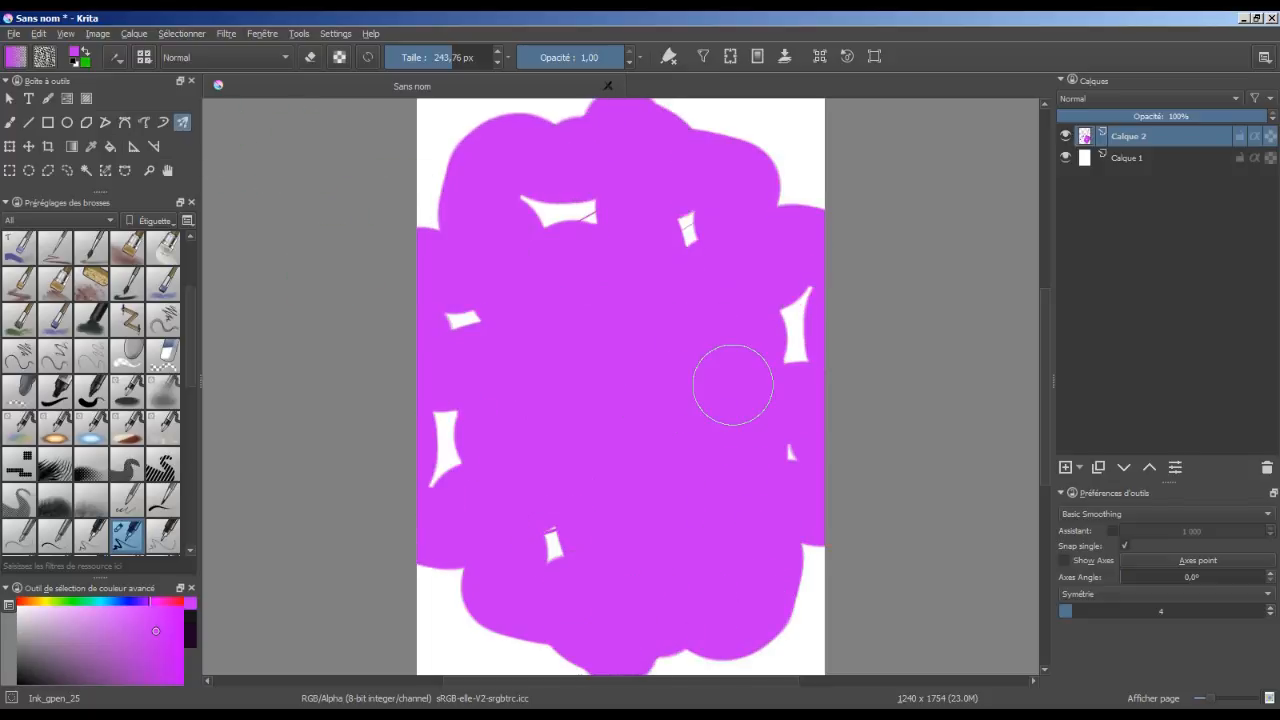
key("ctrl+z")
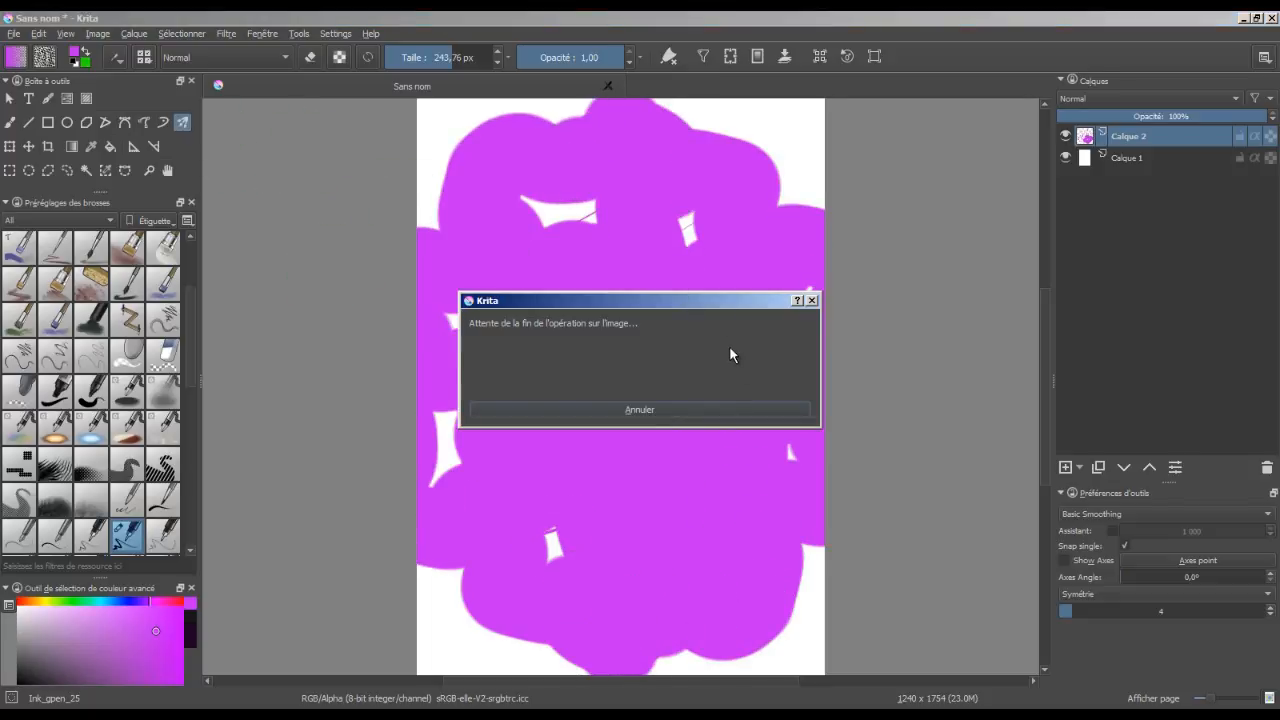
- Paint a thick black S-shaped stroke in the middle of the page with the freehand brush
key("v")
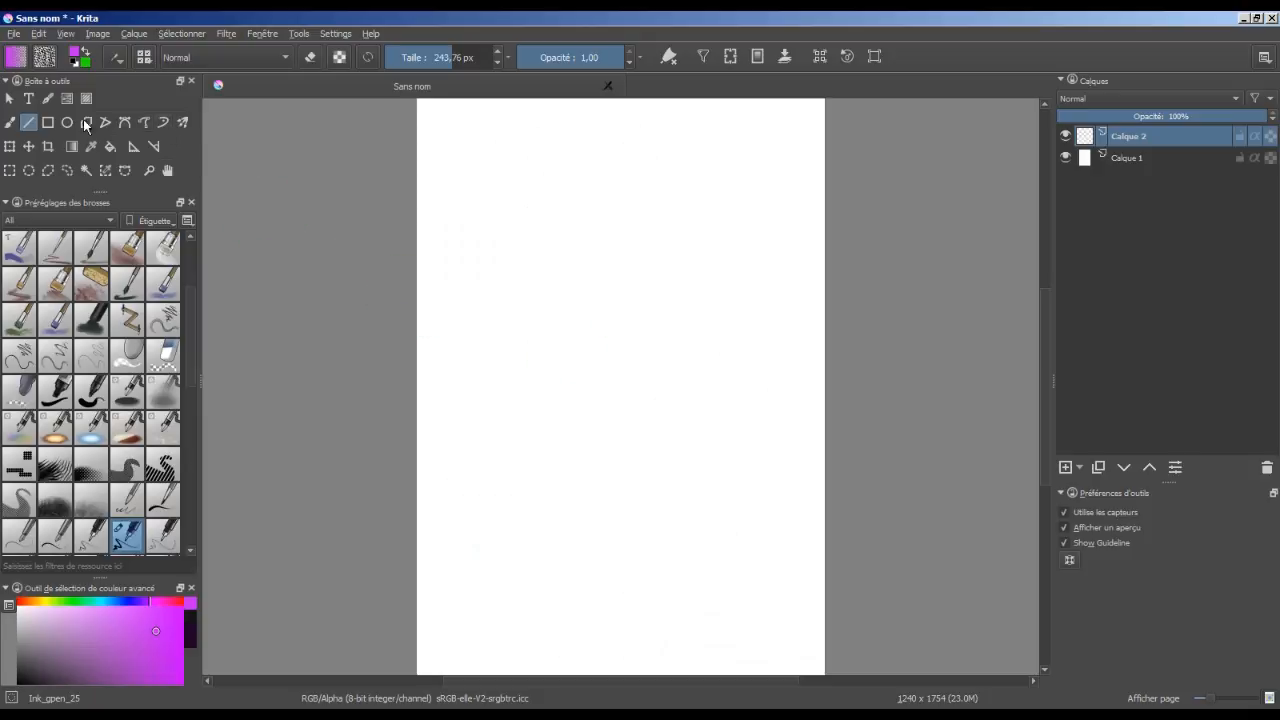
left_click(9, 122)
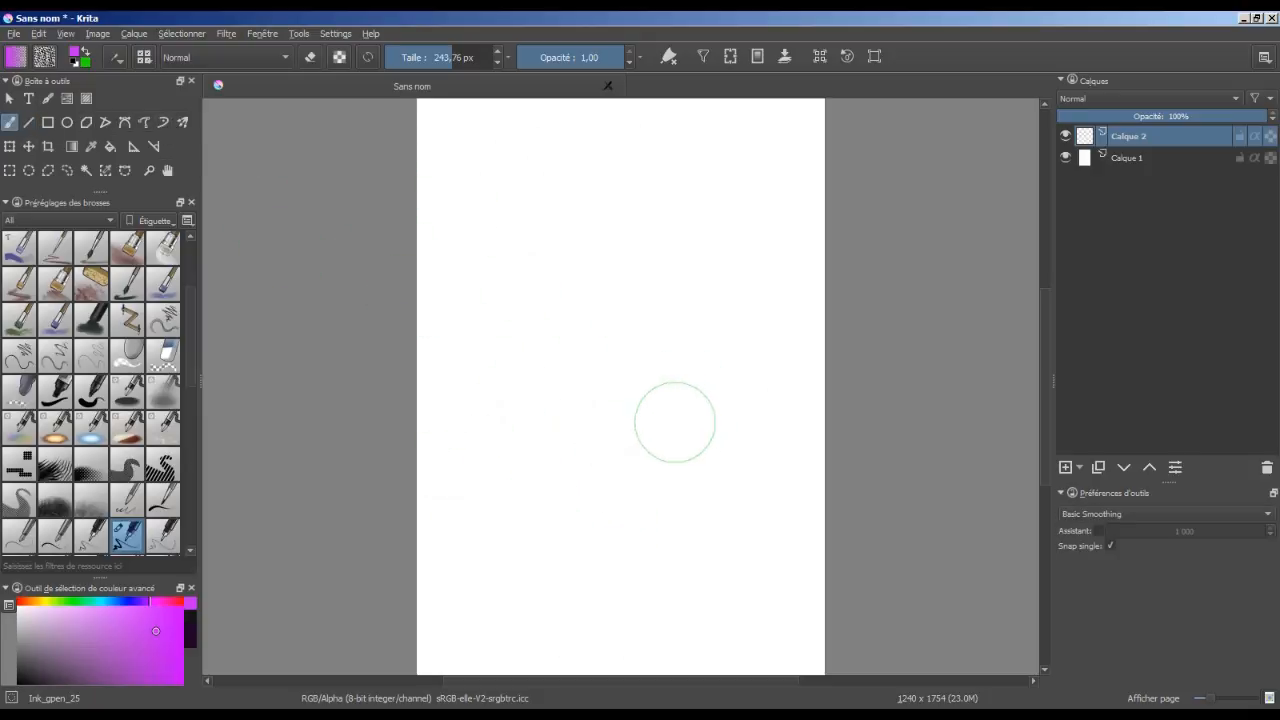
left_click(17, 677)
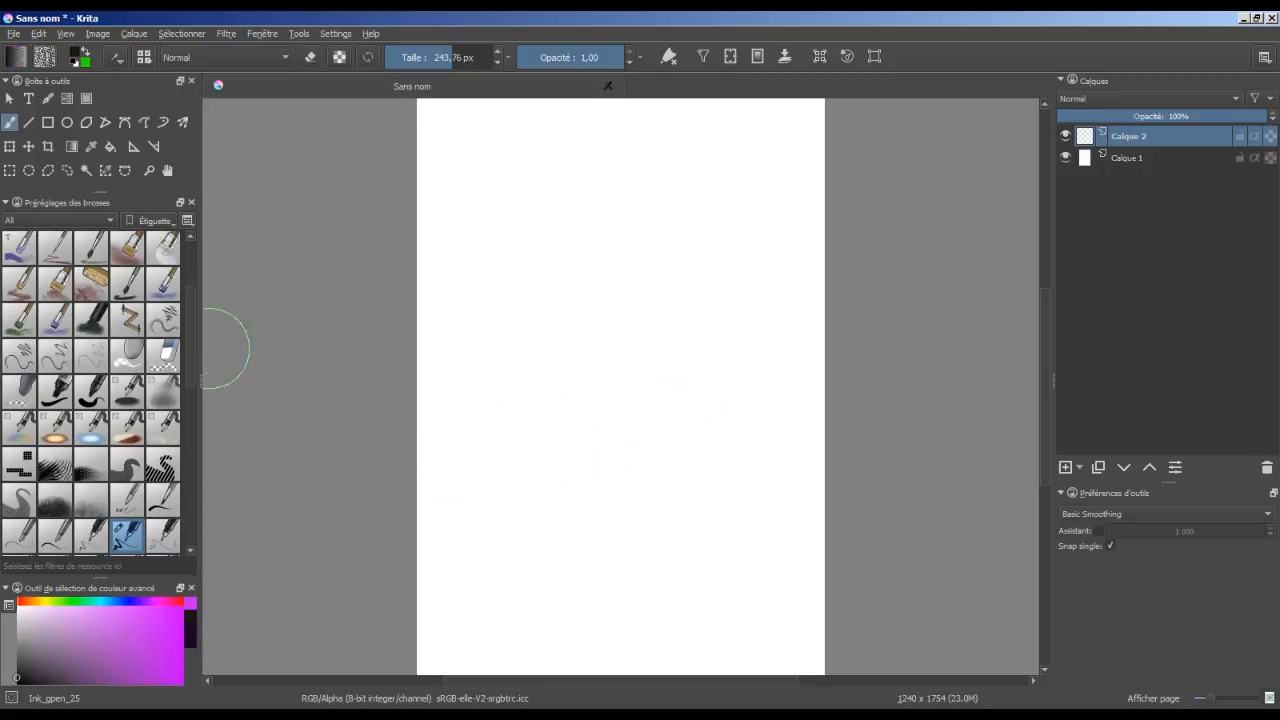
mouse_move(600, 406)
left_mouse_down()
mouse_move(600, 363)
mouse_move(665, 540)
mouse_move(709, 586)
mouse_move(678, 541)
left_mouse_up()
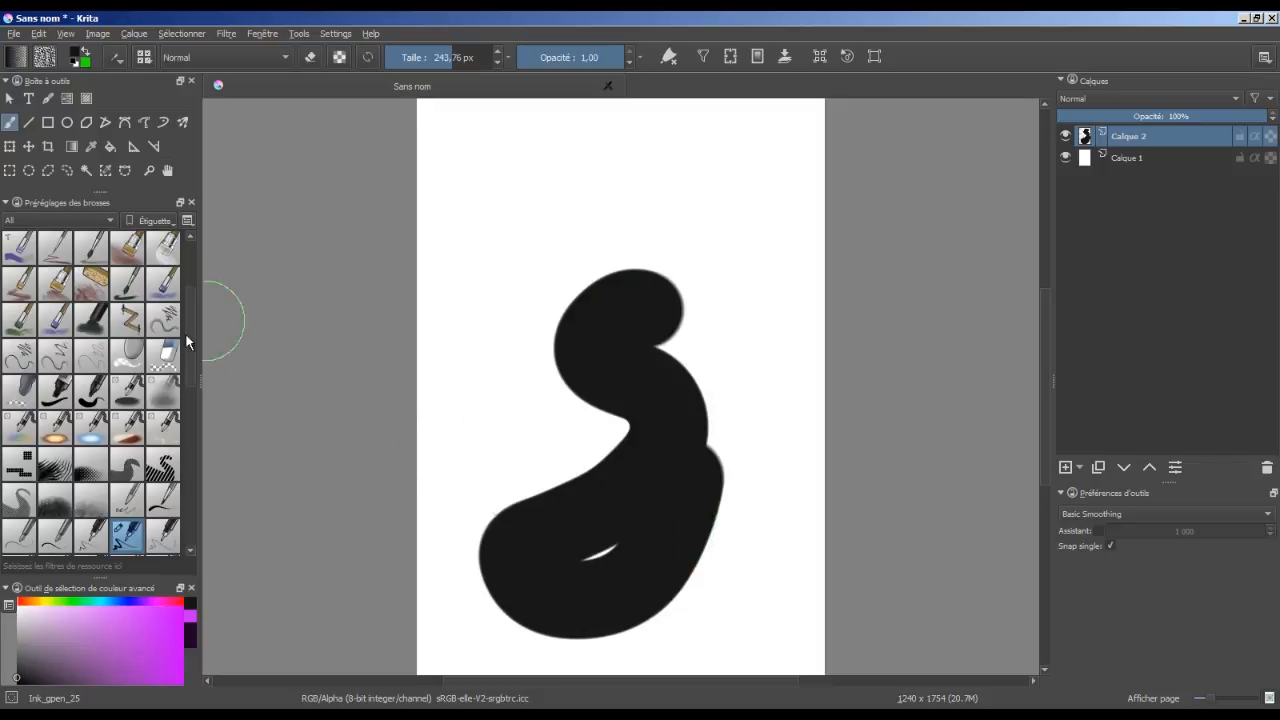
- Use the Clone_tool preset to sample the black stroke's inner notch and paint a copy of it above the stroke
mouse_move(187, 380)
left_mouse_down()
mouse_move(191, 312)
mouse_move(192, 362)
left_mouse_up()
left_click(138, 364)
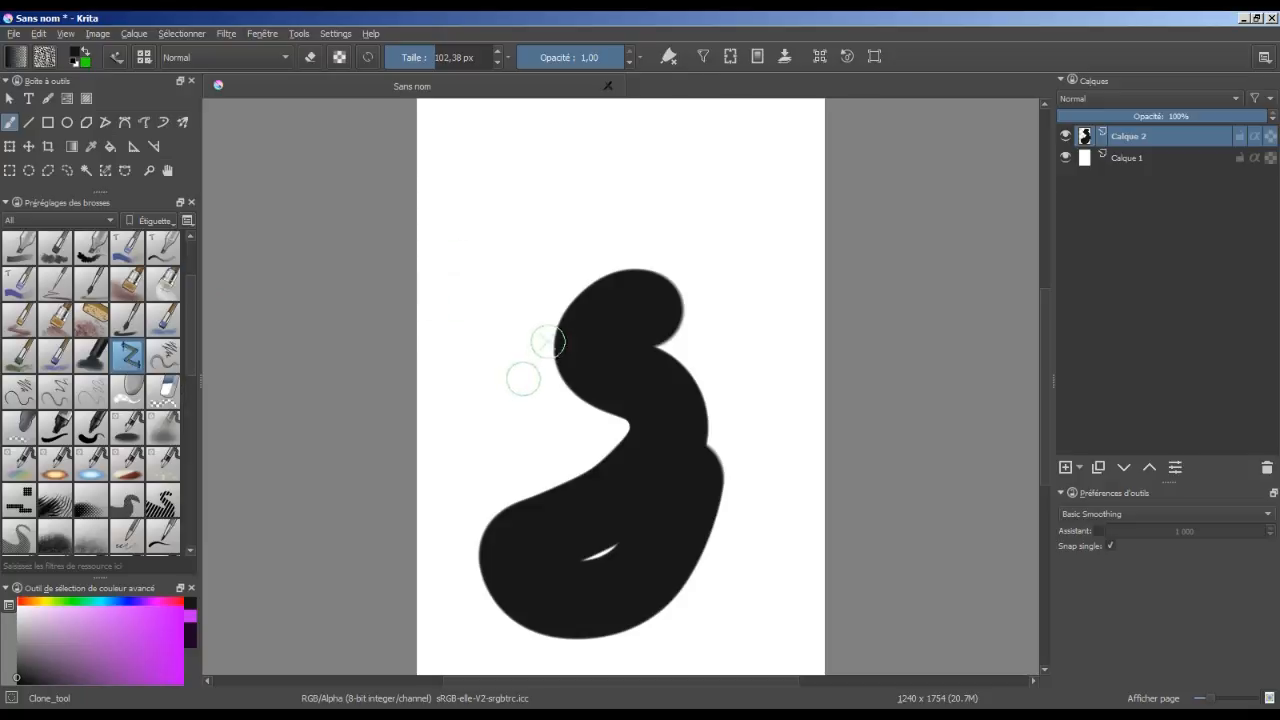
key("ctrl")
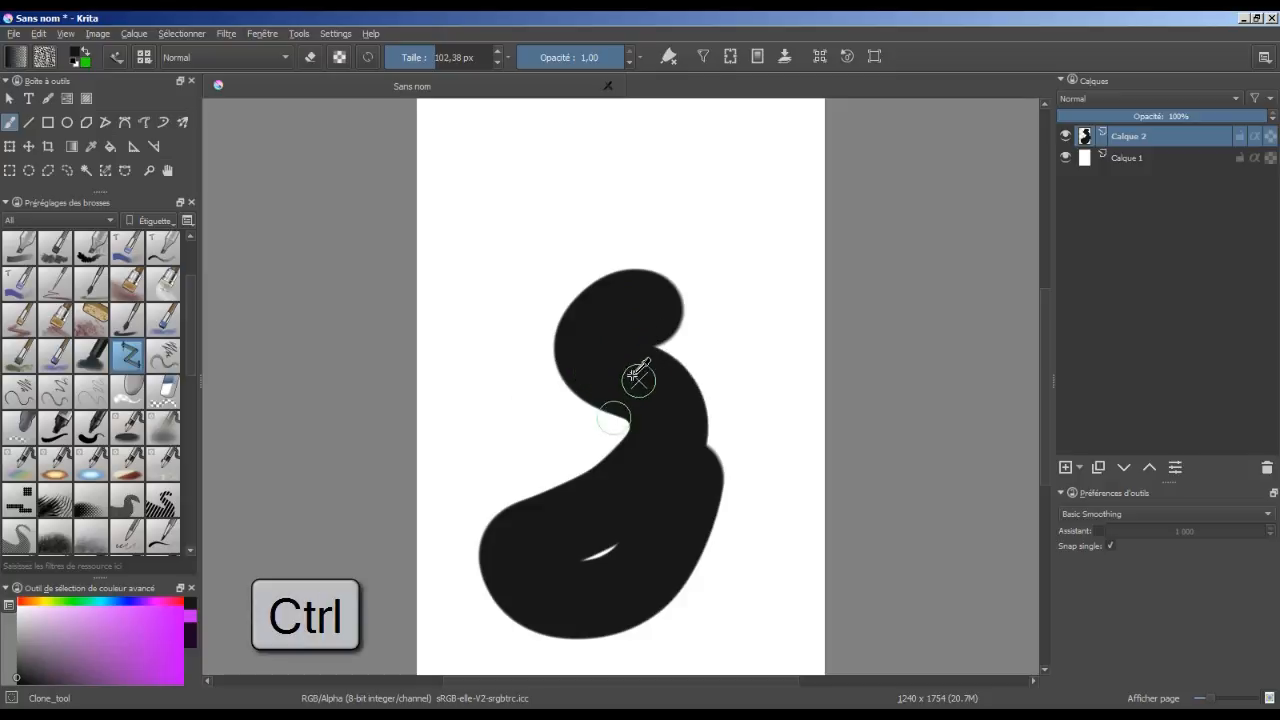
left_click(632, 374, "ctrl")
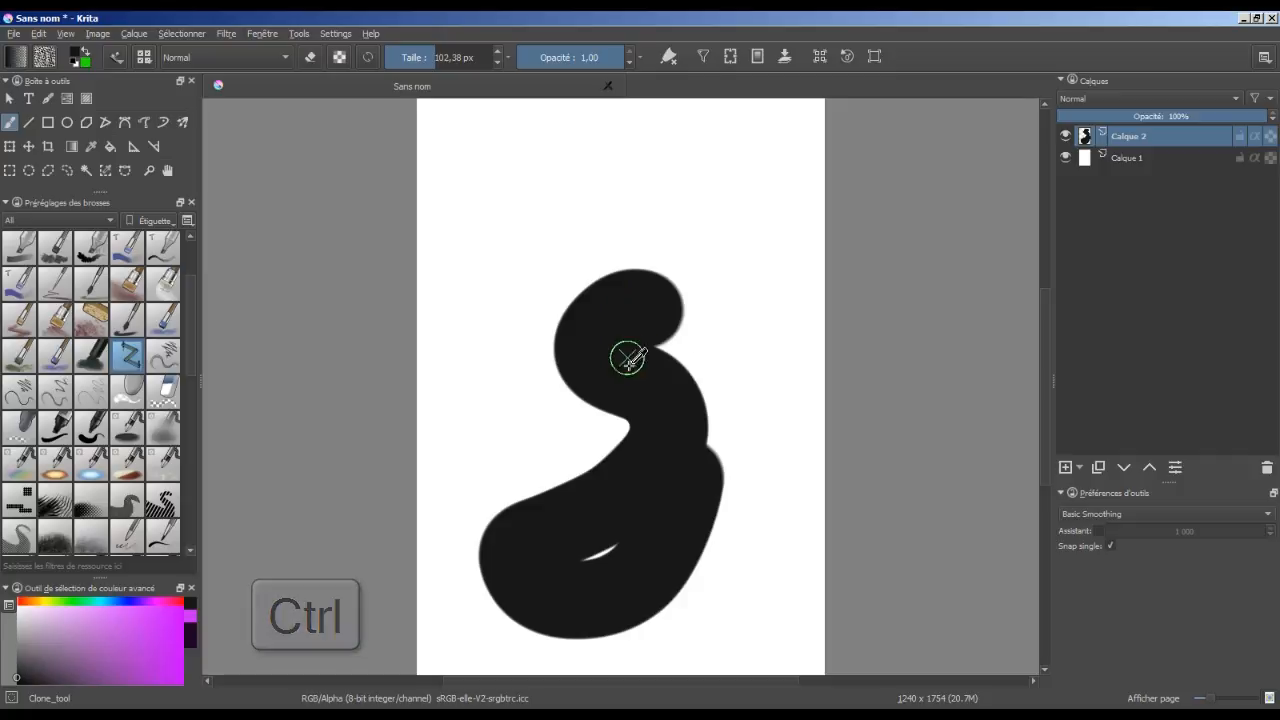
left_click(631, 418, "ctrl")
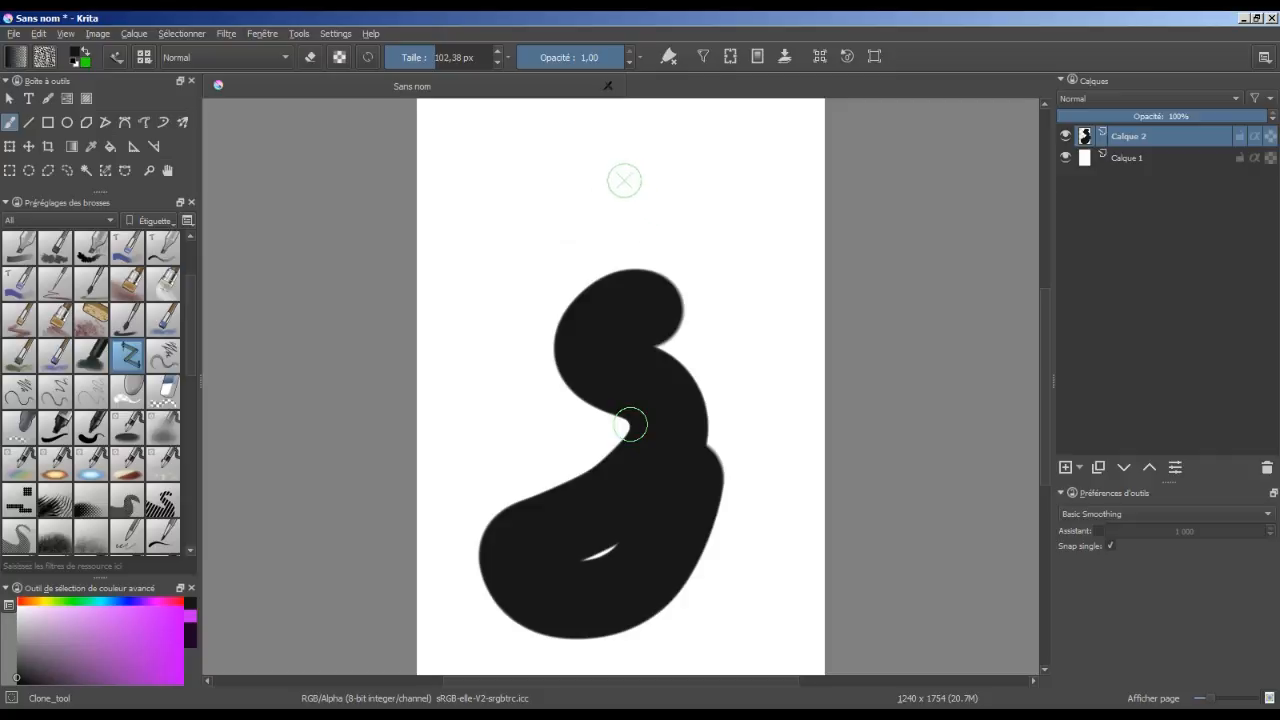
mouse_move(623, 185)
left_mouse_down()
mouse_move(608, 174)
mouse_move(617, 168)
mouse_move(582, 184)
mouse_move(626, 200)
mouse_move(634, 175)
mouse_move(584, 188)
mouse_move(637, 191)
left_mouse_up()
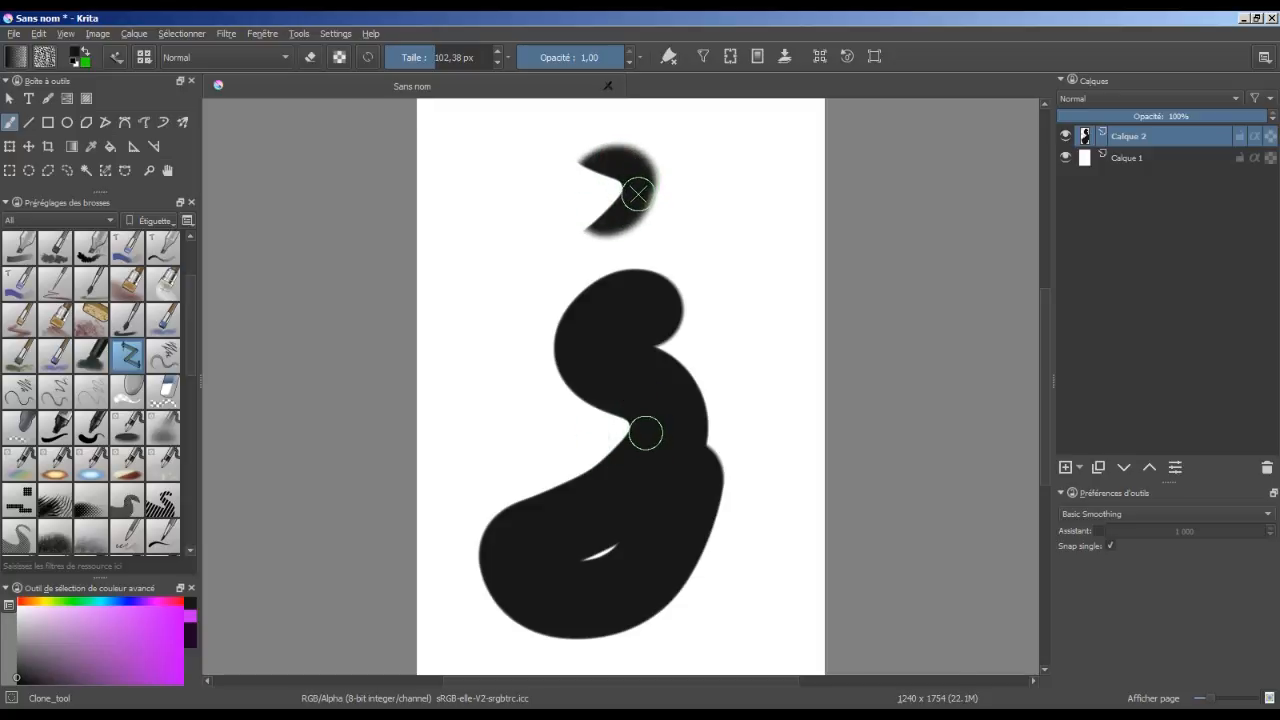
left_click(647, 263)
- Soften the edges of the black stroke with the FX_blur_light preset
mouse_move(193, 325)
left_mouse_down()
mouse_move(194, 484)
mouse_move(187, 347)
left_mouse_up()
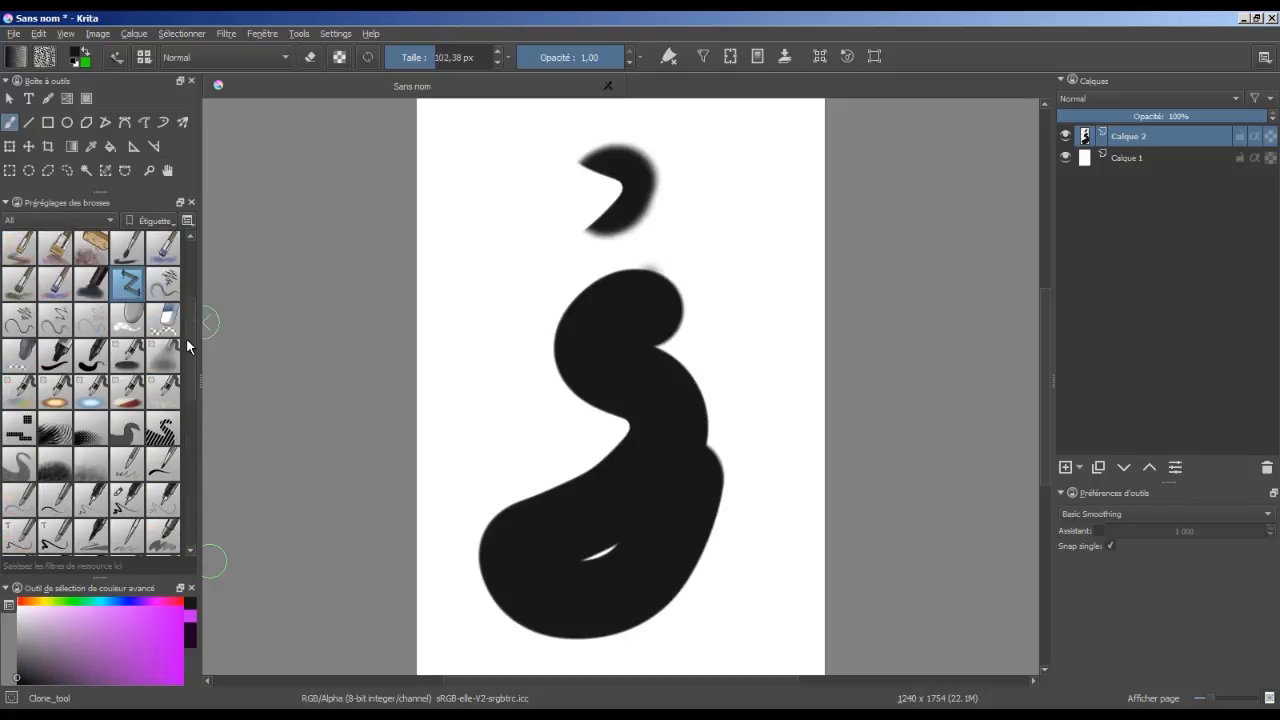
left_click(131, 362)
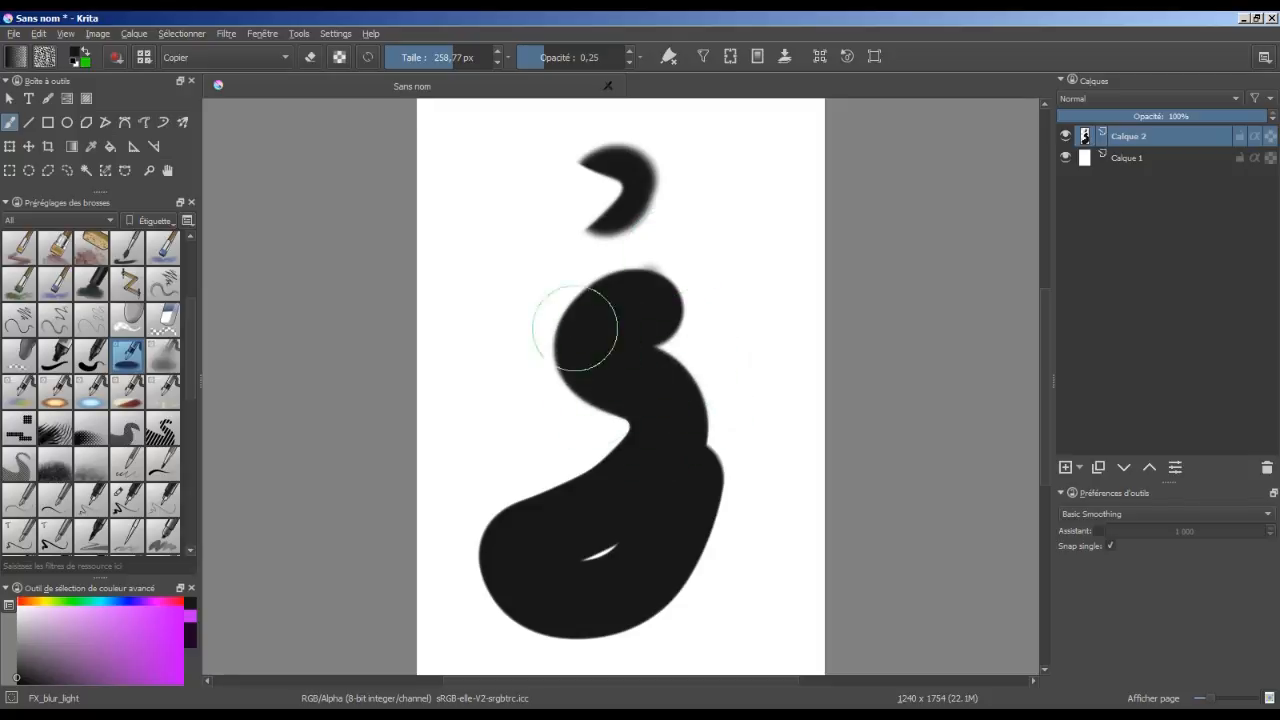
mouse_move(607, 469)
left_mouse_down()
mouse_move(636, 431)
mouse_move(572, 480)
mouse_move(574, 498)
mouse_move(638, 461)
mouse_move(650, 438)
mouse_move(708, 462)
mouse_move(736, 444)
mouse_move(708, 429)
mouse_move(743, 466)
left_mouse_up()
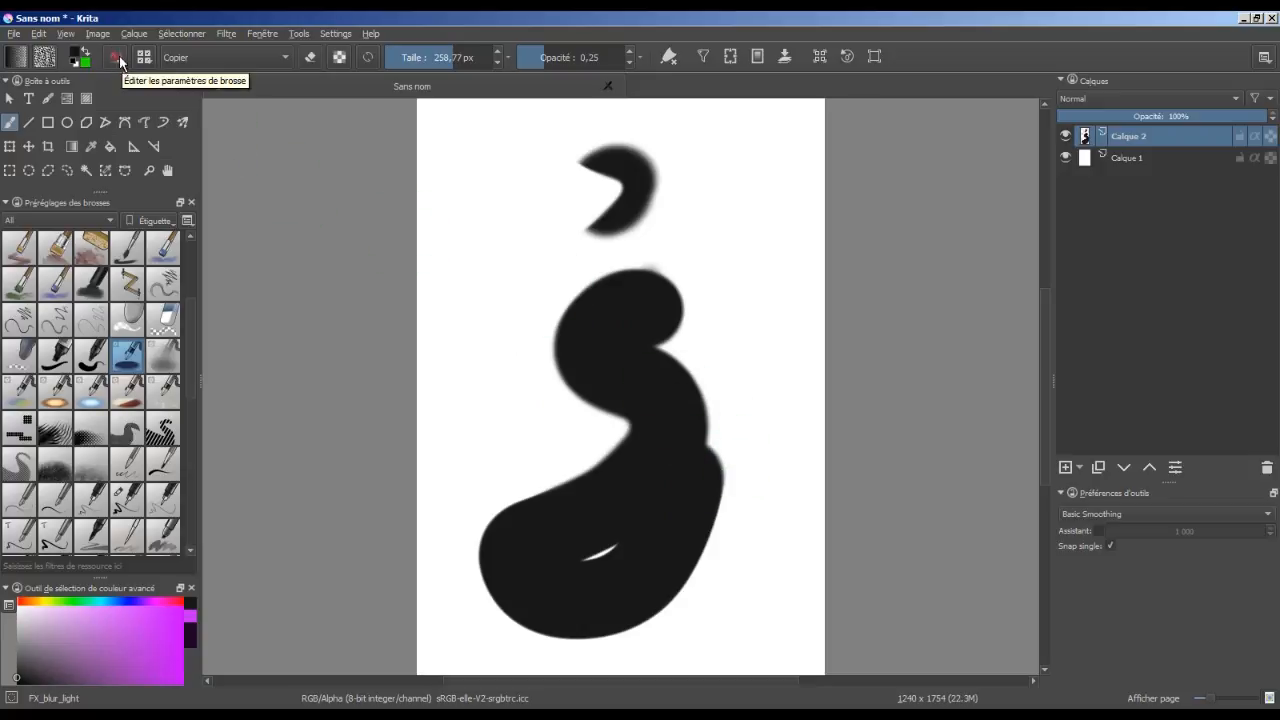
- Edit the FX_blur_light preset's filter settings, keeping the Flou filter and setting its horizontal and vertical radius to 20 px
left_click(133, 328)
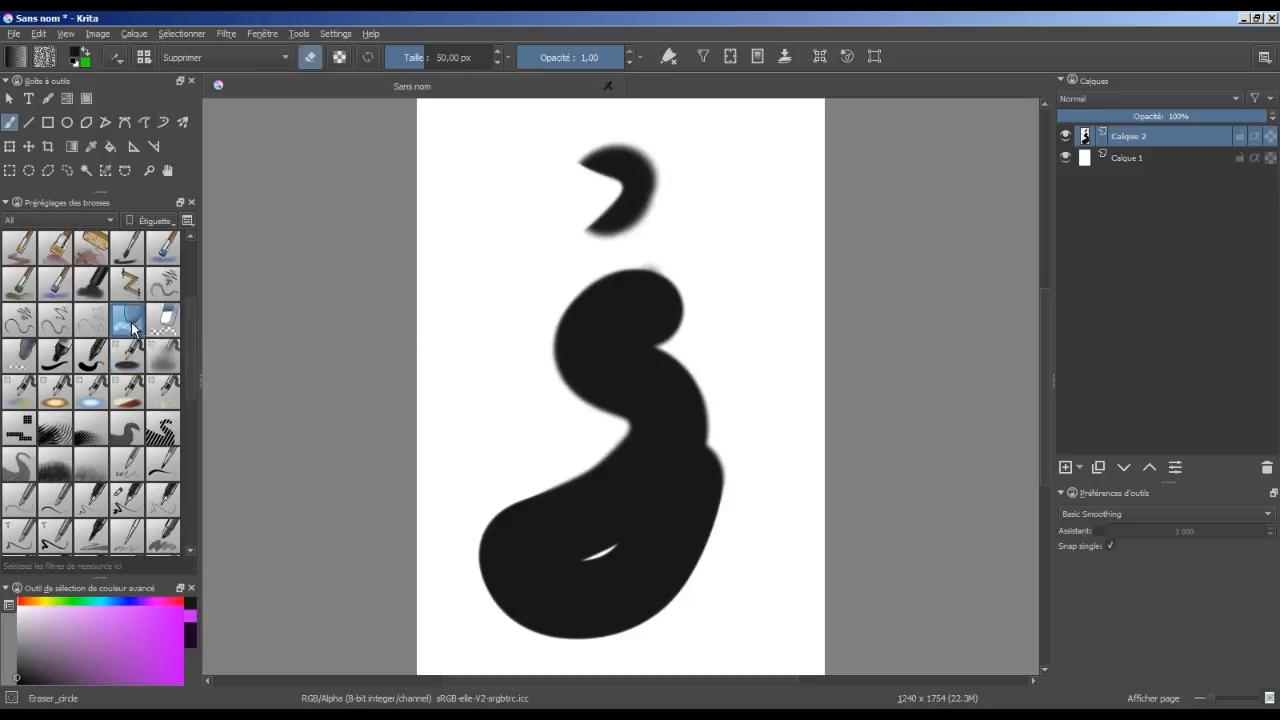
left_click(133, 362)
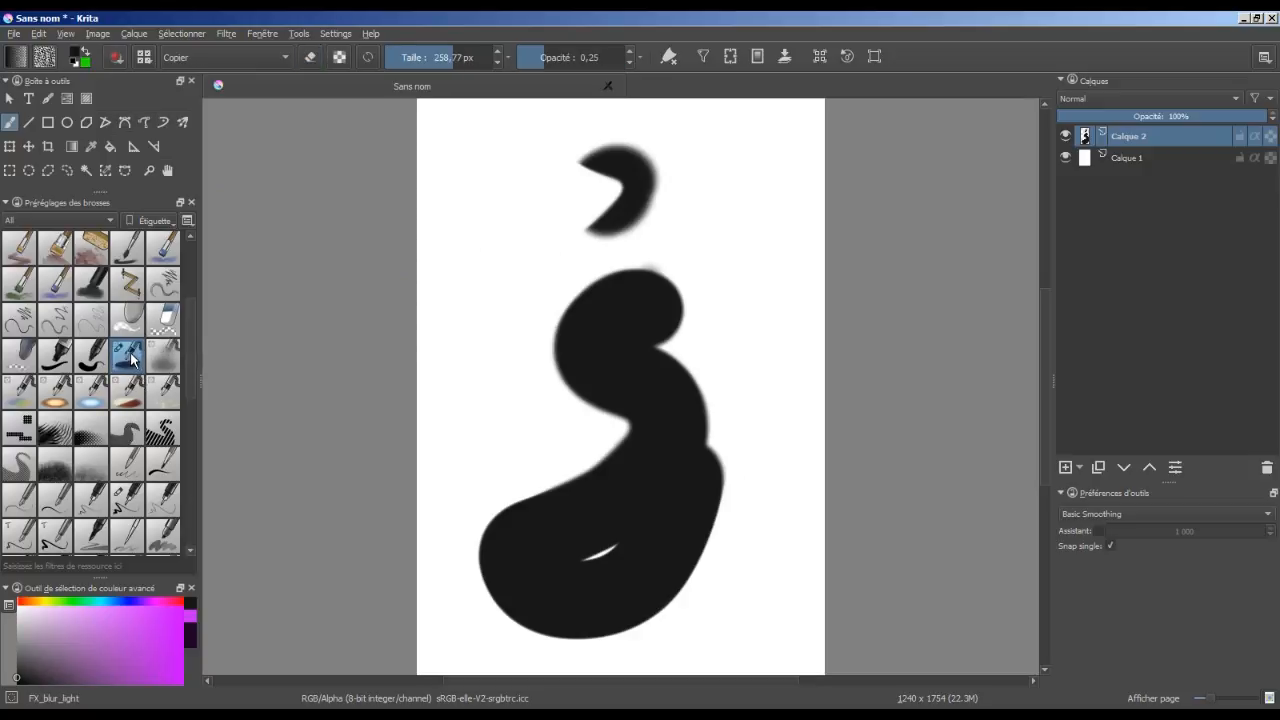
left_click(118, 62)
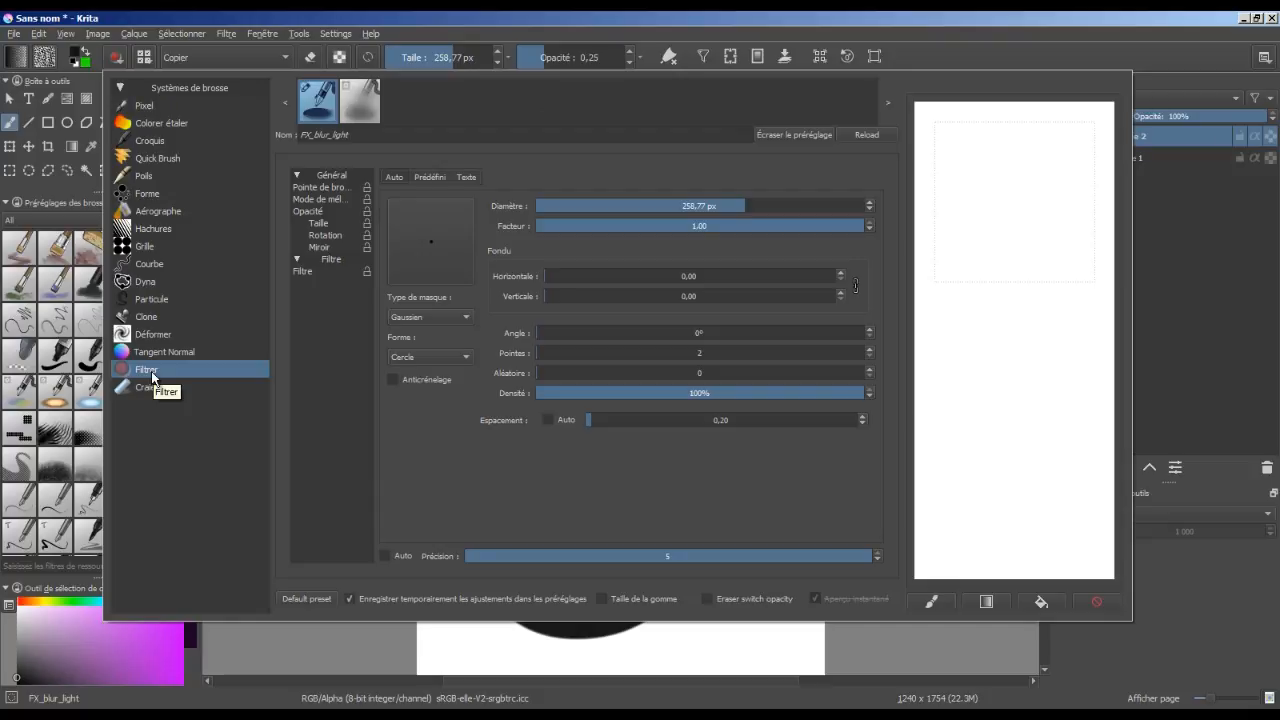
left_click(317, 271)
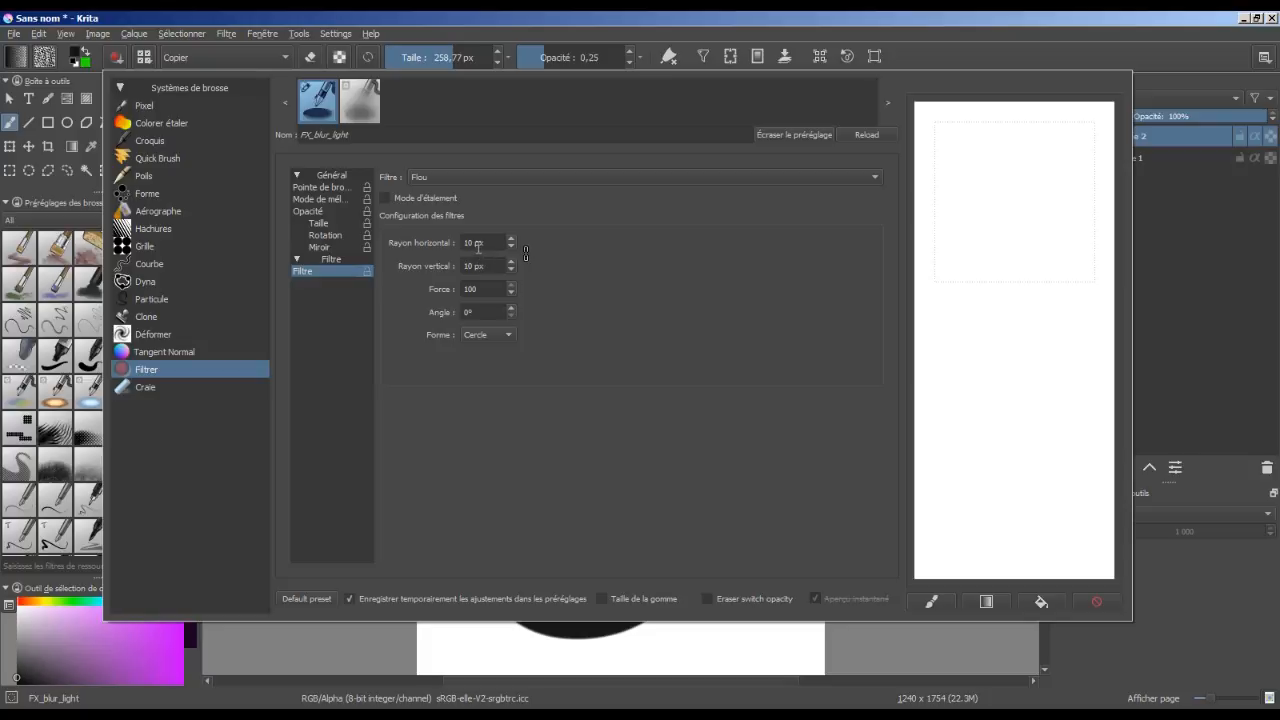
left_click(493, 178)
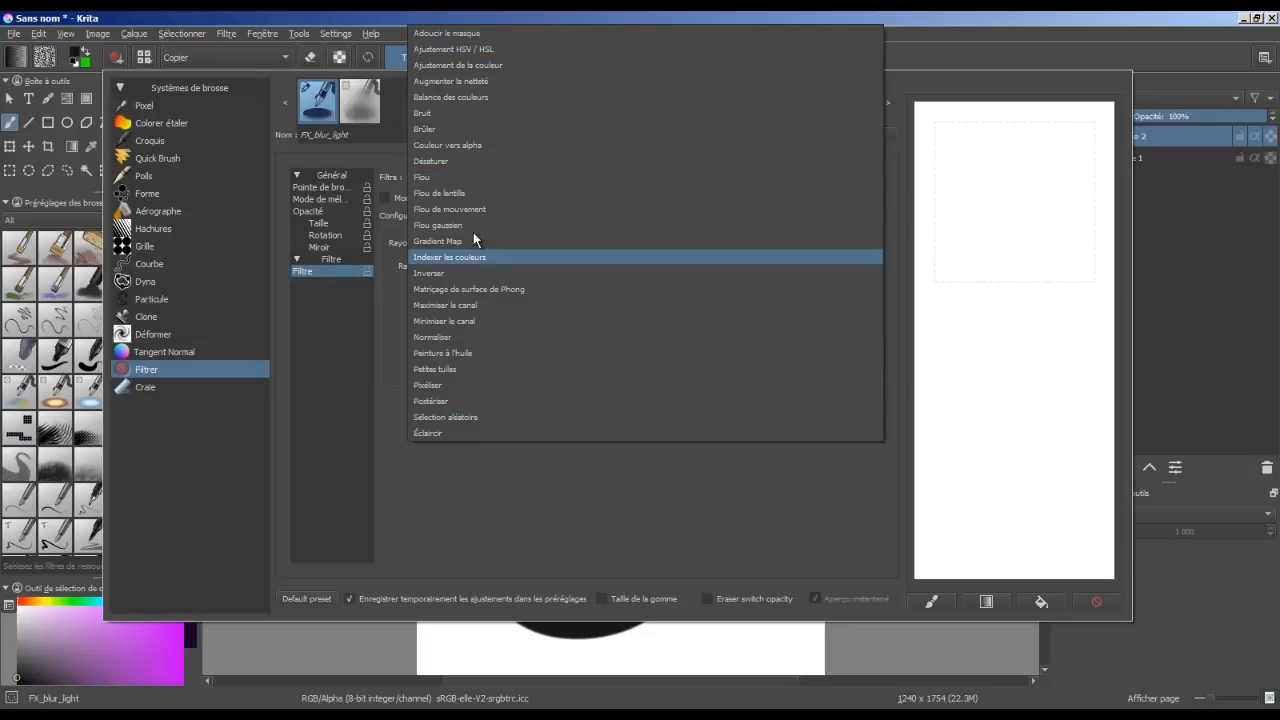
left_click(477, 175)
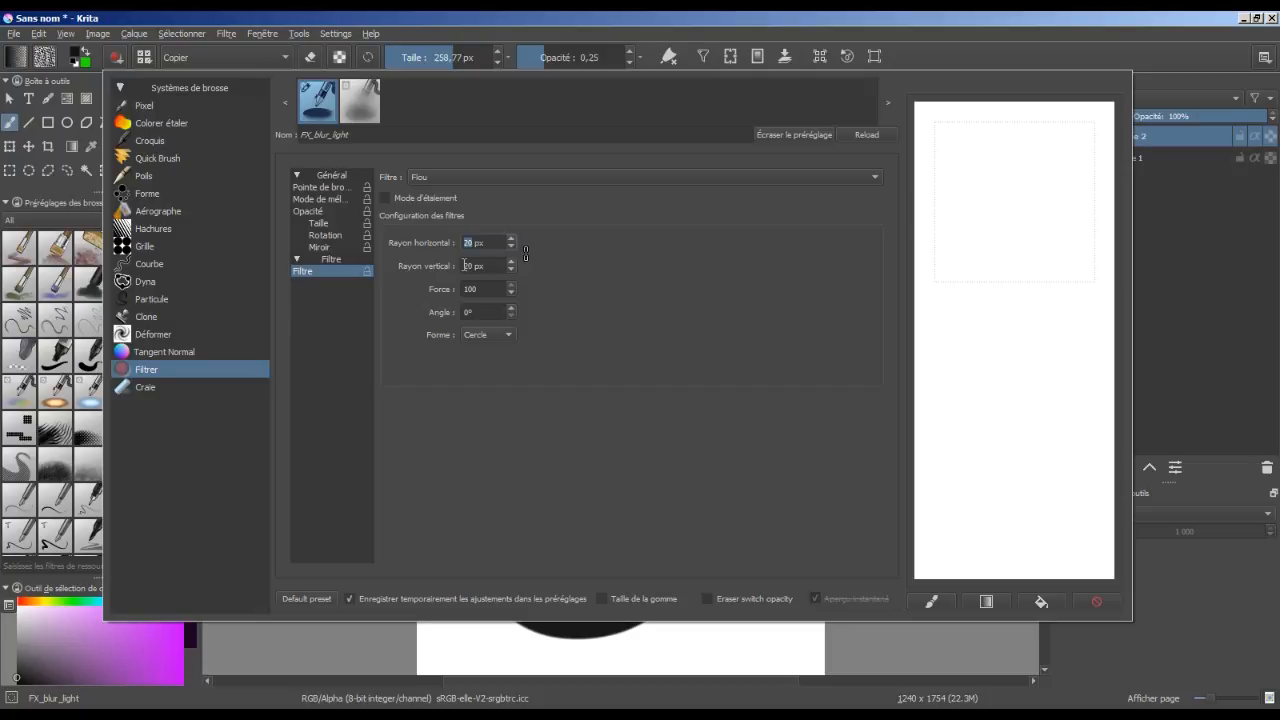
- Push and deform the black S-shape and the small copy above it using the Move_tool preset
left_click(812, 648)
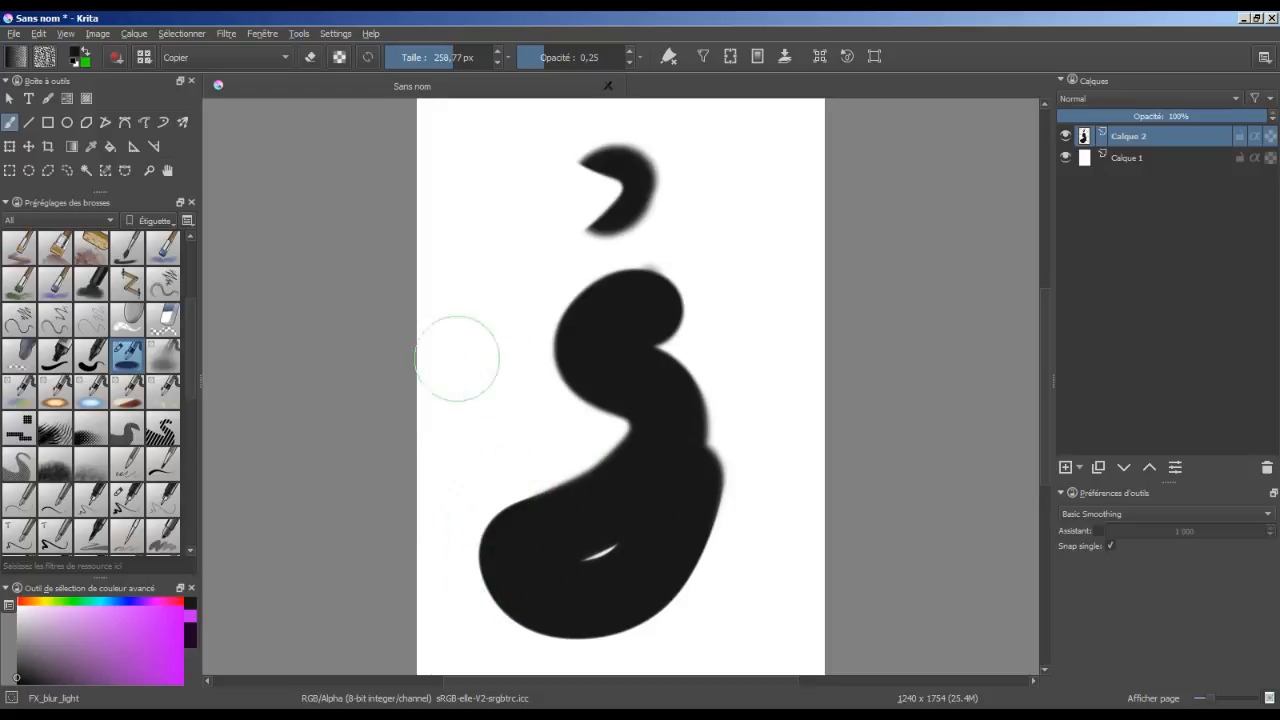
mouse_move(189, 360)
left_mouse_down()
mouse_move(187, 300)
mouse_move(184, 415)
left_mouse_up()
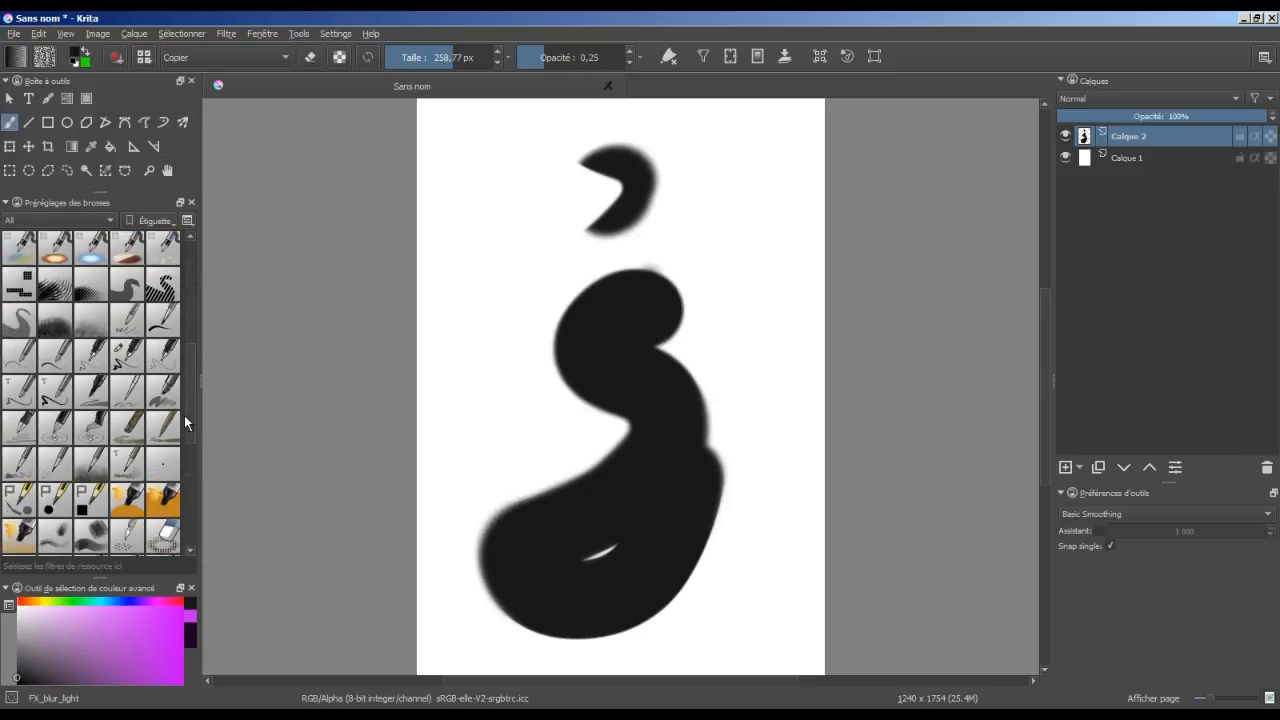
left_click(55, 428)
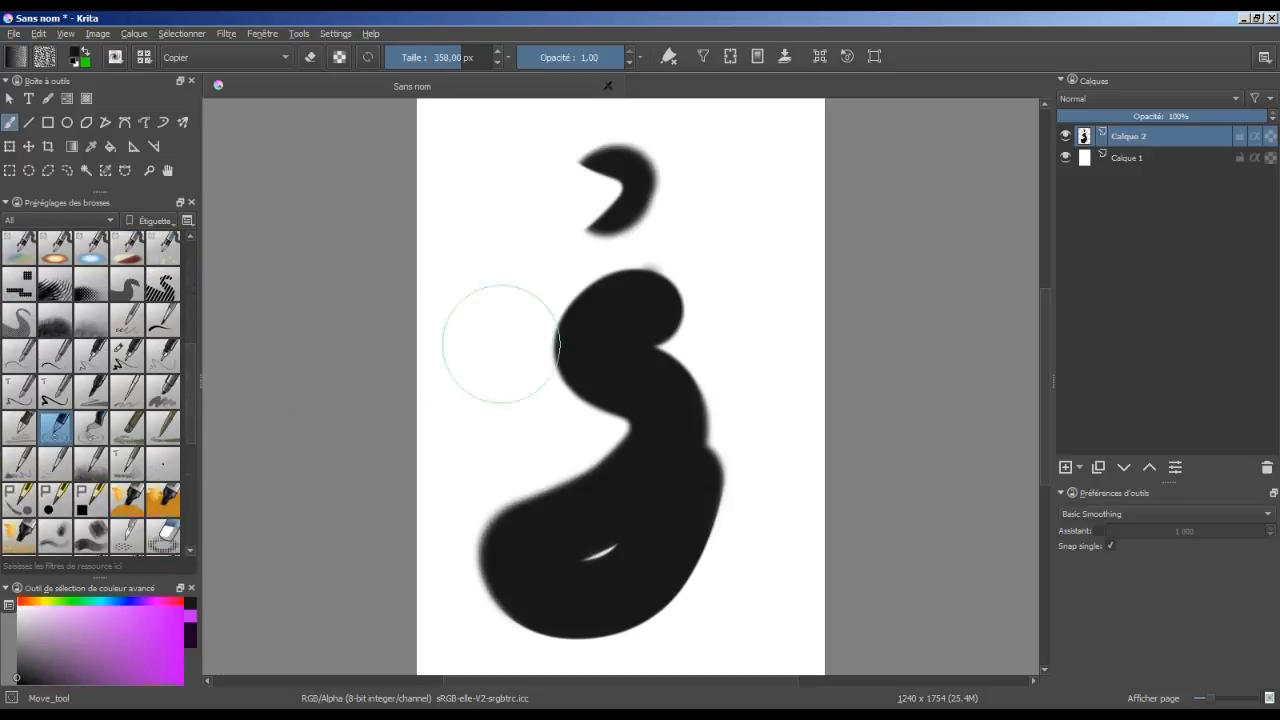
mouse_move(626, 310)
left_mouse_down()
mouse_move(714, 251)
mouse_move(651, 291)
mouse_move(563, 281)
mouse_move(623, 357)
mouse_move(749, 394)
mouse_move(657, 491)
mouse_move(767, 591)
left_mouse_up()
mouse_move(674, 566)
left_mouse_down()
mouse_move(700, 611)
mouse_move(708, 594)
left_mouse_up()
left_click_drag(619, 222, 726, 203)
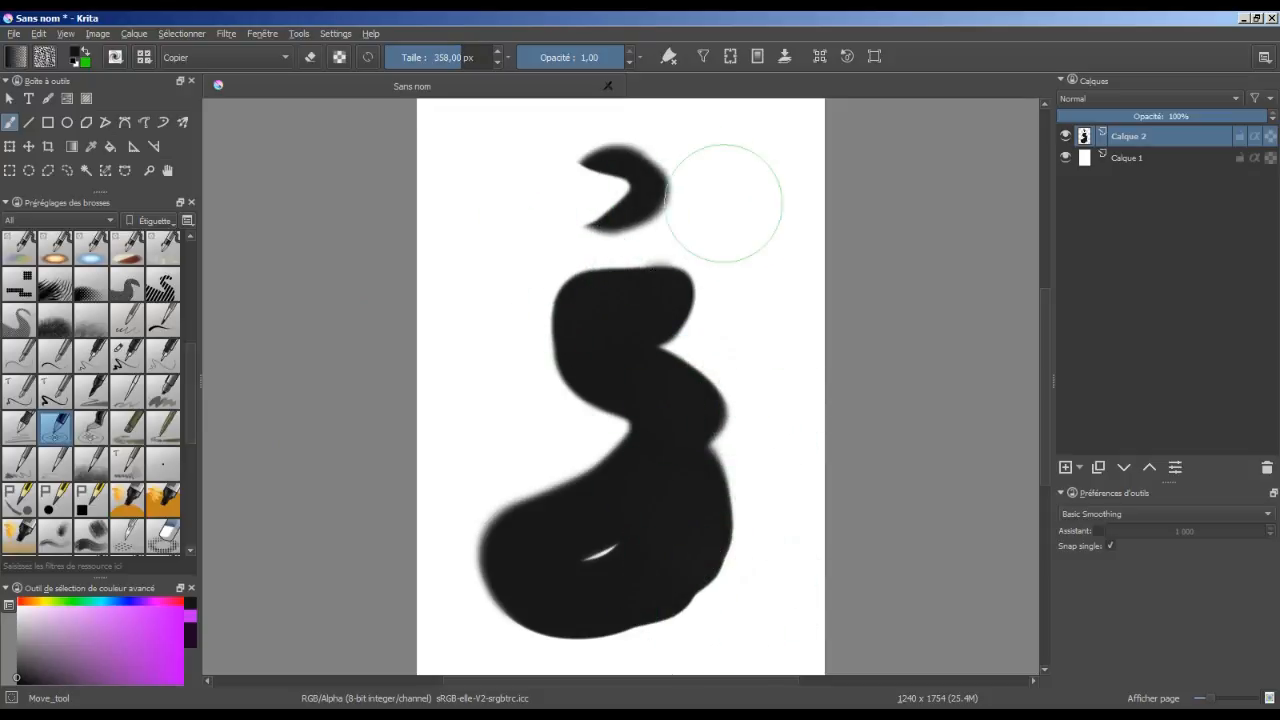
mouse_move(613, 192)
left_mouse_down()
mouse_move(586, 212)
mouse_move(649, 213)
mouse_move(608, 160)
mouse_move(627, 209)
mouse_move(592, 176)
mouse_move(650, 172)
mouse_move(632, 211)
mouse_move(611, 228)
mouse_move(578, 205)
mouse_move(615, 237)
mouse_move(622, 290)
left_mouse_up()
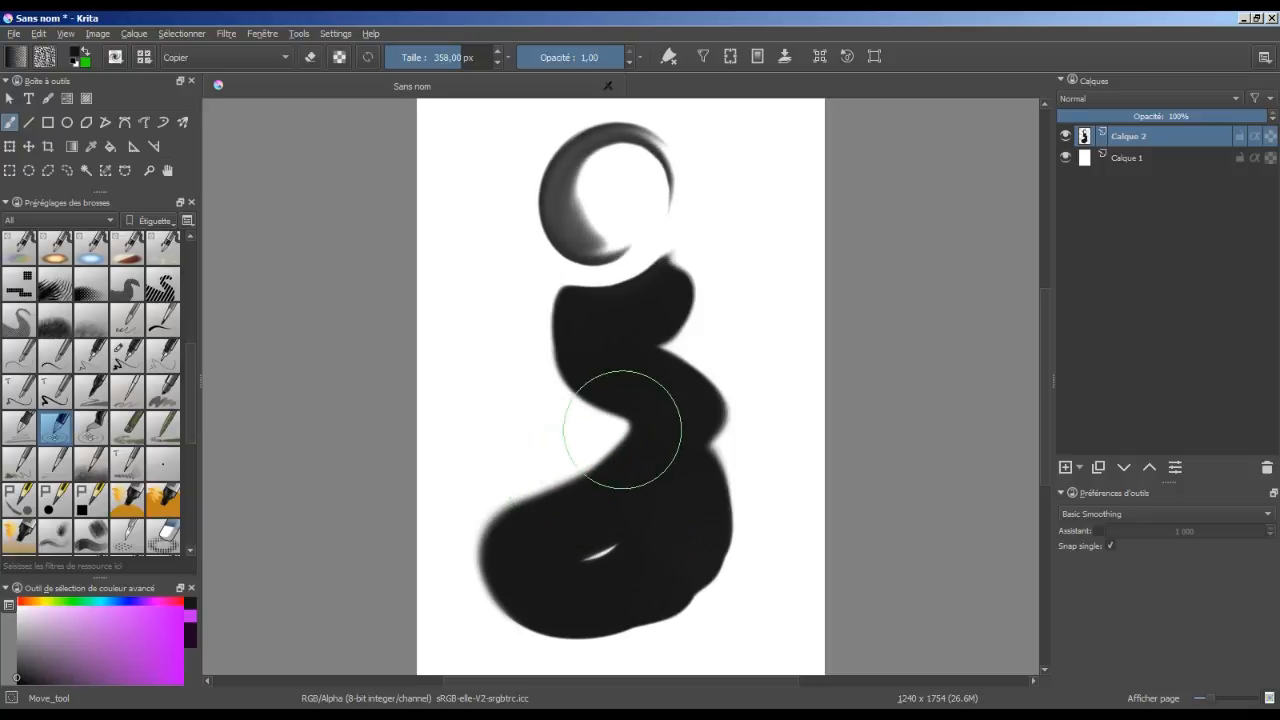
mouse_move(591, 430)
left_mouse_down()
mouse_move(549, 435)
mouse_move(616, 434)
mouse_move(584, 367)
mouse_move(625, 397)
mouse_move(603, 423)
left_mouse_up()
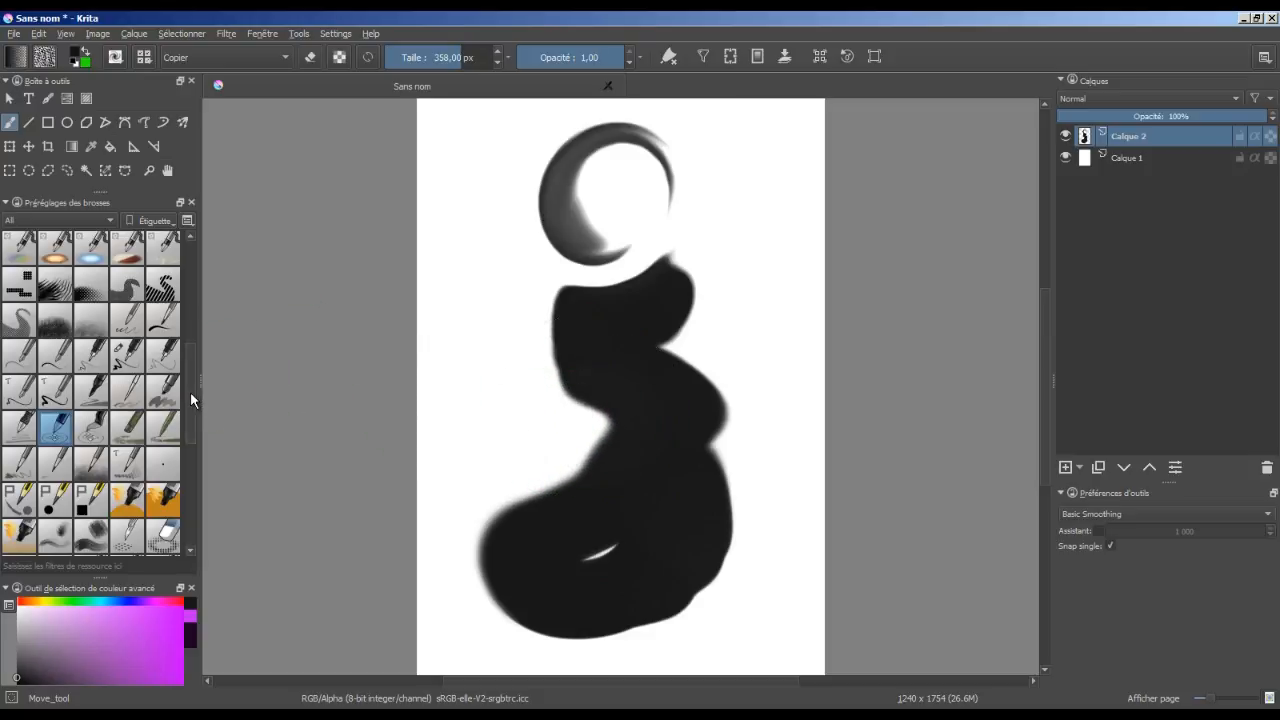
- Smear the edges of the black shape outward with the Smudge_soft preset, enlarged to about 149 px
left_click_drag(191, 394, 197, 495)
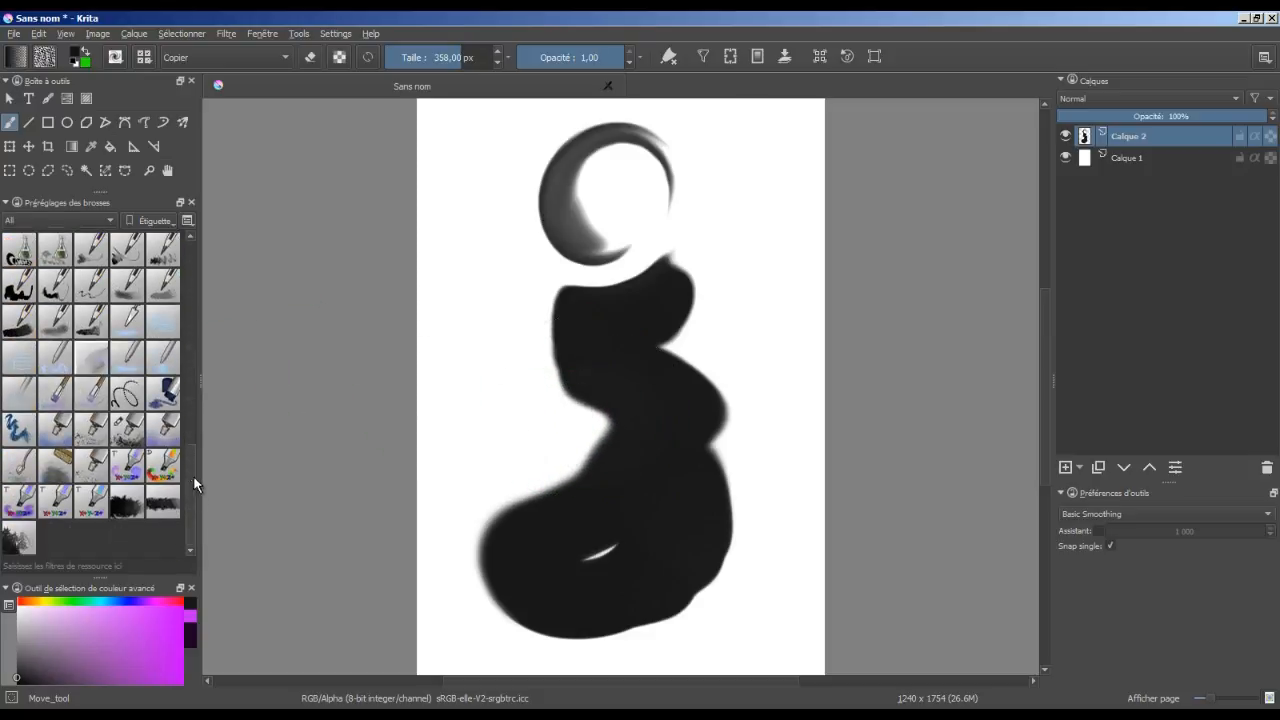
left_click(103, 360)
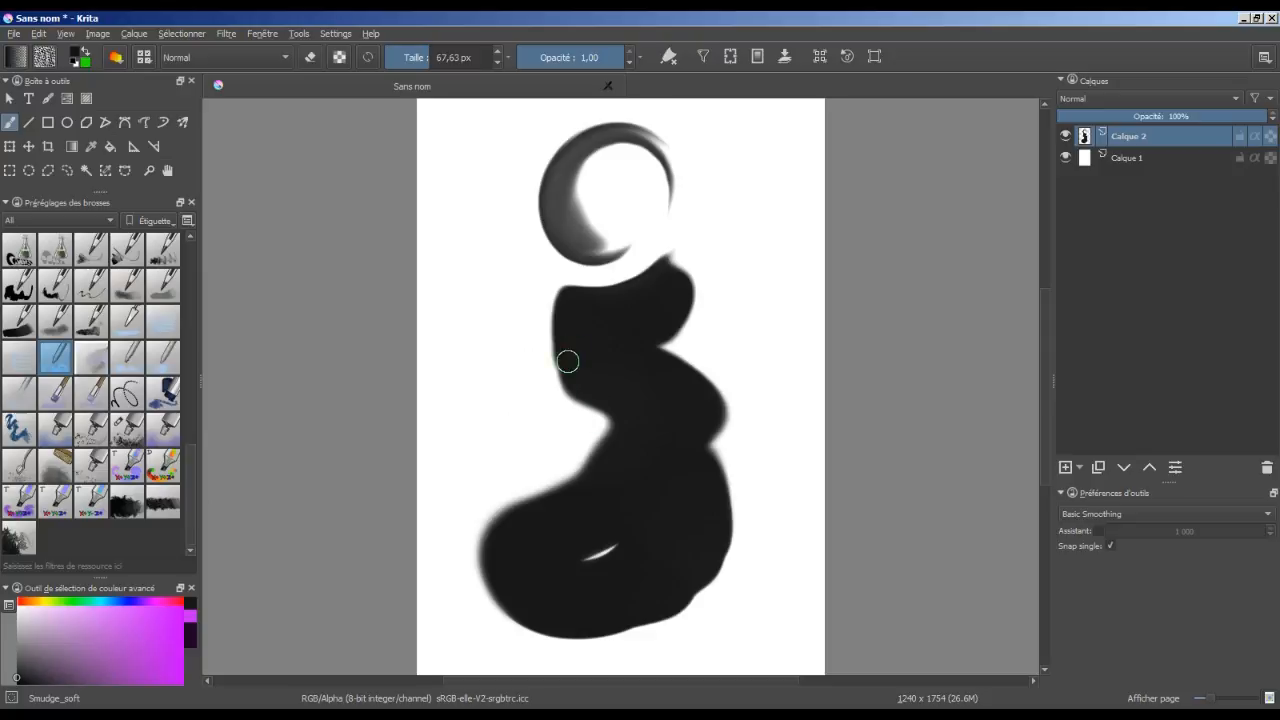
mouse_move(595, 353)
left_mouse_down("shift")
mouse_move(518, 406)
mouse_move(537, 451)
mouse_move(578, 450)
mouse_move(658, 302)
mouse_move(725, 246)
mouse_move(767, 314)
mouse_move(795, 403)
left_mouse_up("shift")
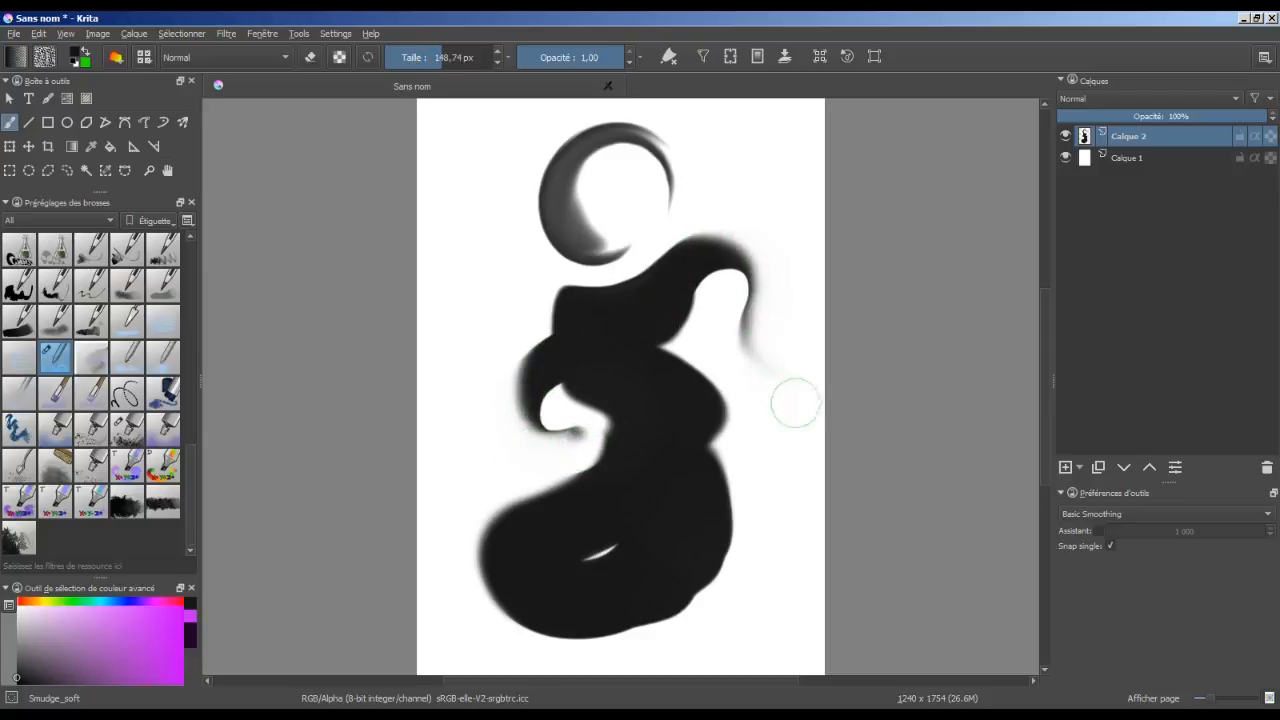
mouse_move(717, 449)
left_mouse_down()
mouse_move(769, 495)
mouse_move(769, 584)
mouse_move(780, 631)
left_mouse_up()
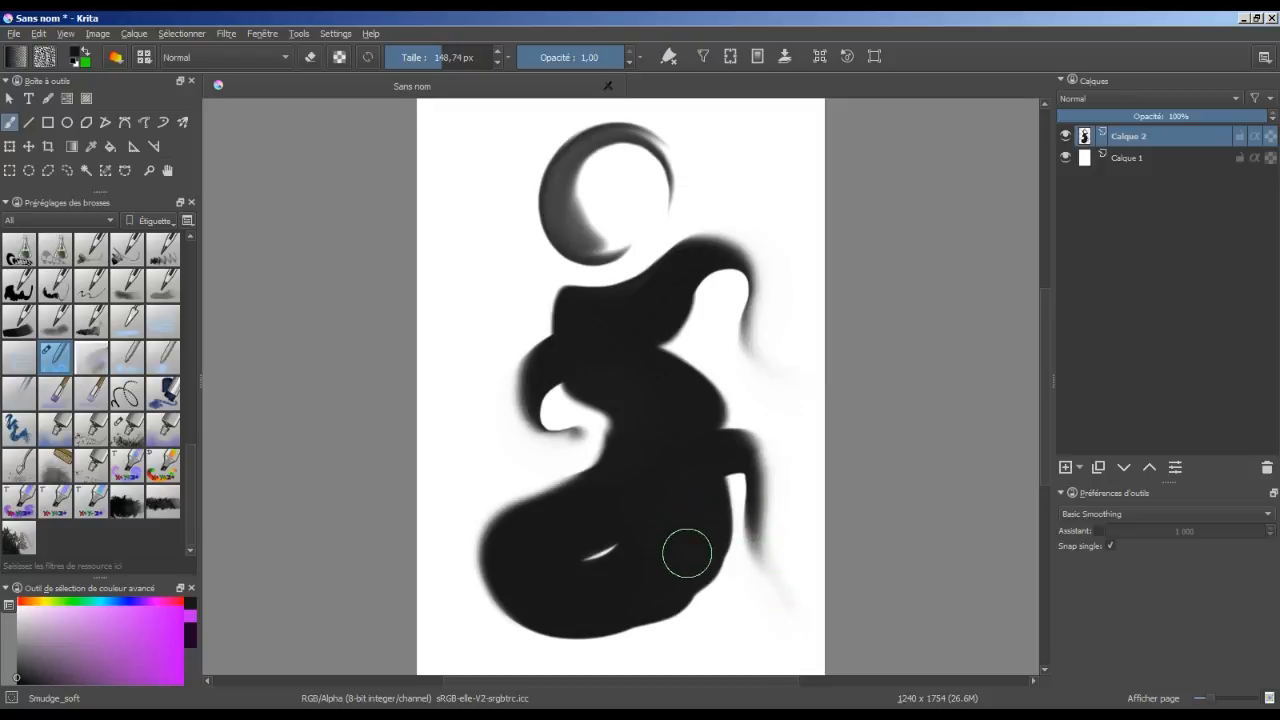
- Clear Calque 2 and paint winding black lines with overlapping strokes using the Basic_mix preset at 50 px
scroll(59, 282, "up", 5)
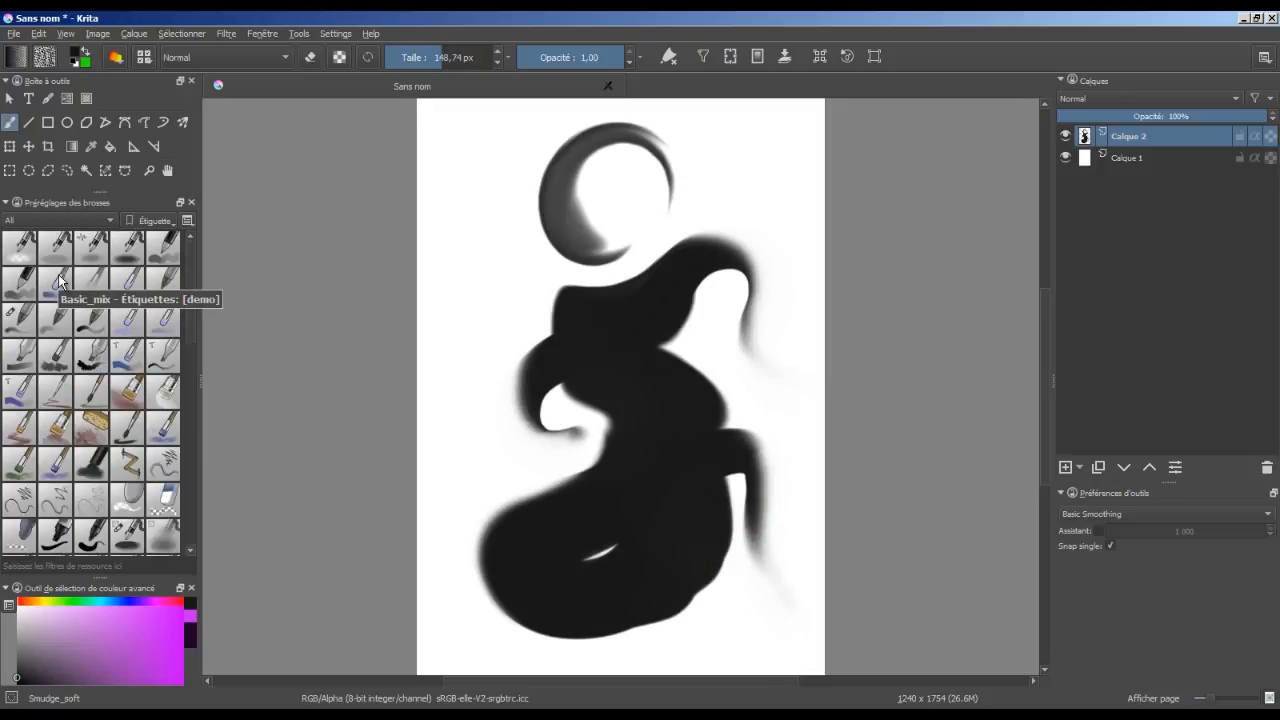
left_click(57, 283)
key("Delete")
mouse_move(583, 450)
left_mouse_down()
mouse_move(586, 372)
mouse_move(663, 441)
mouse_move(700, 362)
mouse_move(655, 285)
mouse_move(745, 245)
mouse_move(749, 377)
mouse_move(682, 494)
mouse_move(558, 520)
mouse_move(545, 322)
mouse_move(590, 259)
left_mouse_up()
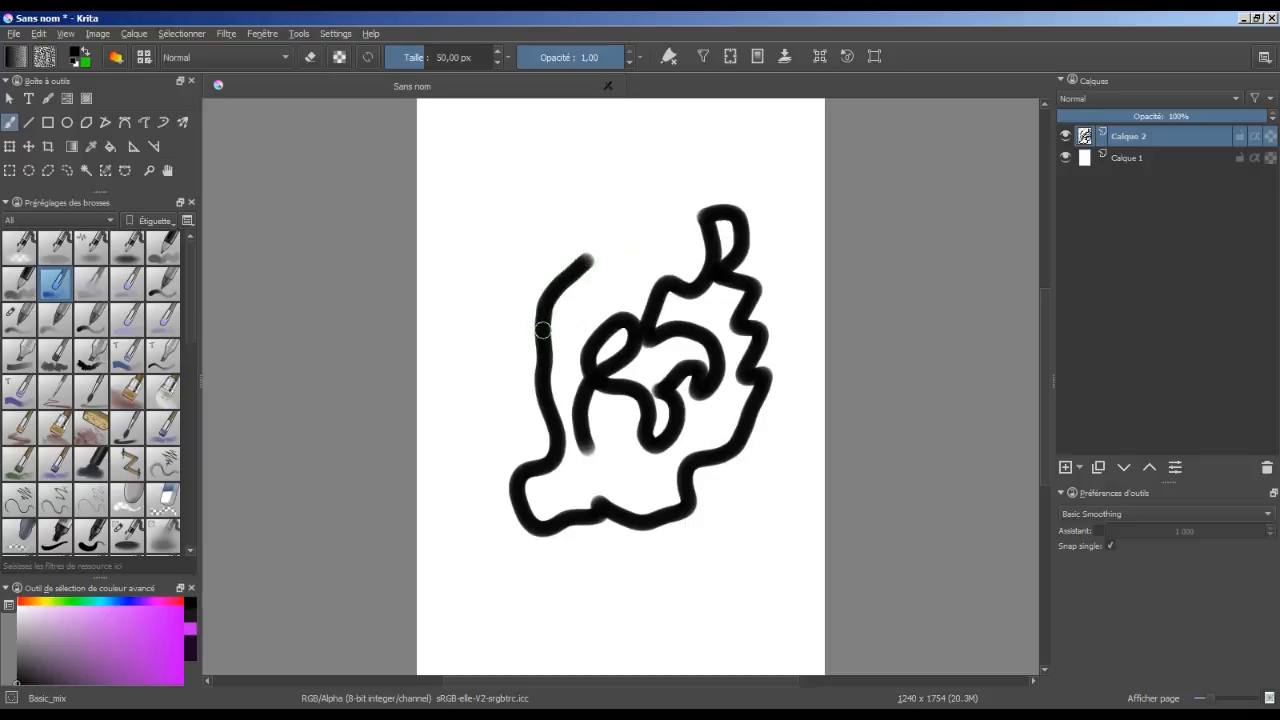
left_click_drag(542, 330, 624, 268)
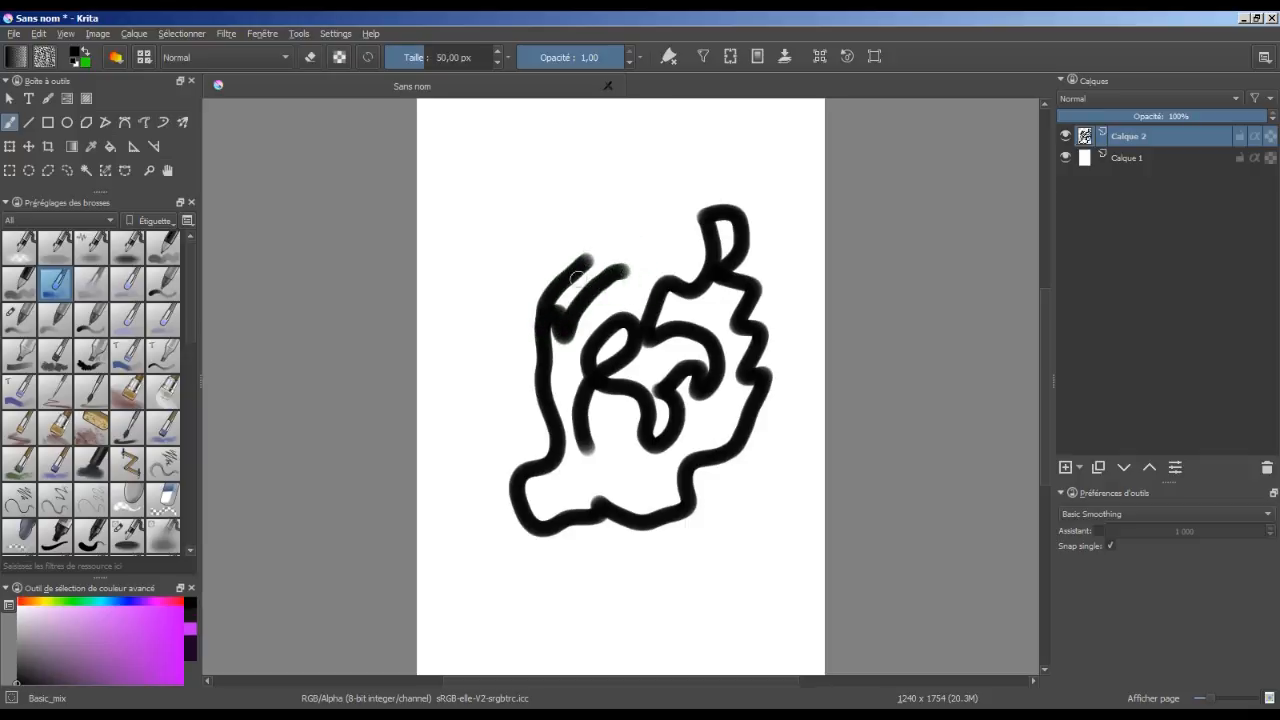
mouse_move(541, 310)
left_mouse_down()
mouse_move(537, 275)
mouse_move(552, 281)
left_mouse_up()
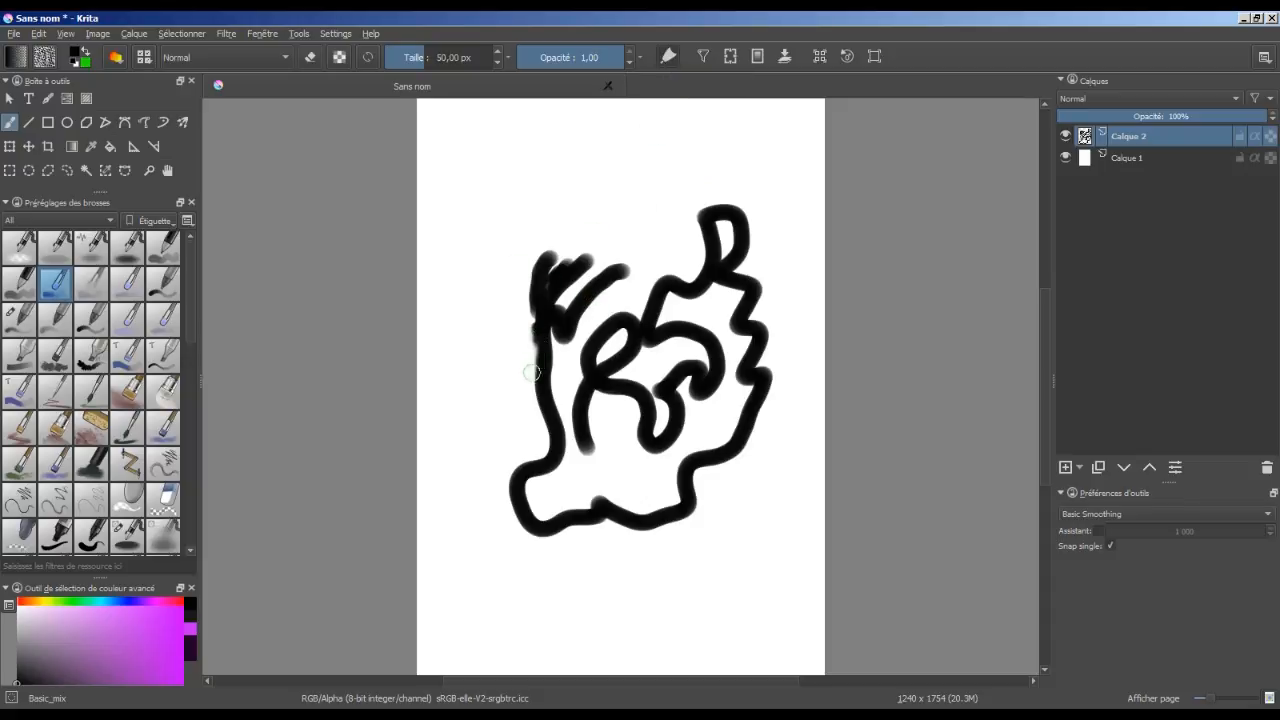
mouse_move(533, 389)
left_mouse_down()
mouse_move(534, 349)
mouse_move(539, 422)
left_mouse_up()
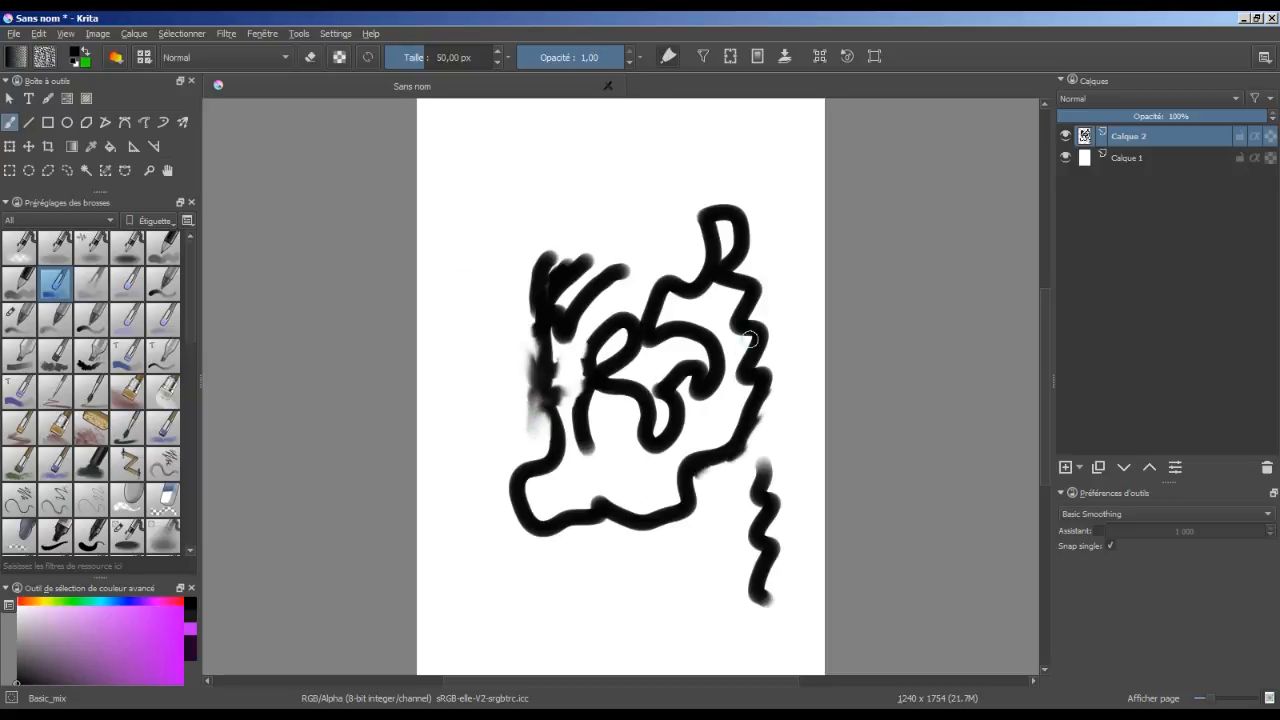
- Clear the layer, paint one looping test stroke with Basic_mix, and clear the layer again
key("Delete")
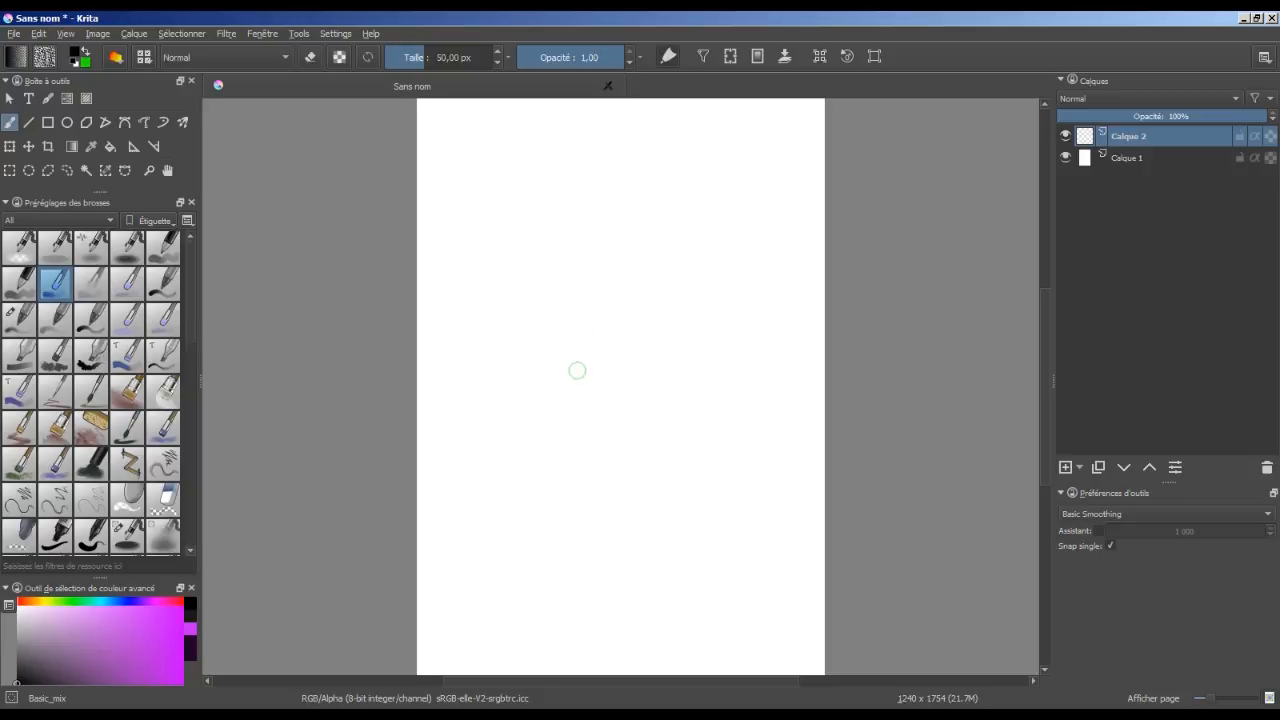
mouse_move(552, 246)
left_mouse_down()
mouse_move(514, 303)
mouse_move(790, 519)
left_mouse_up()
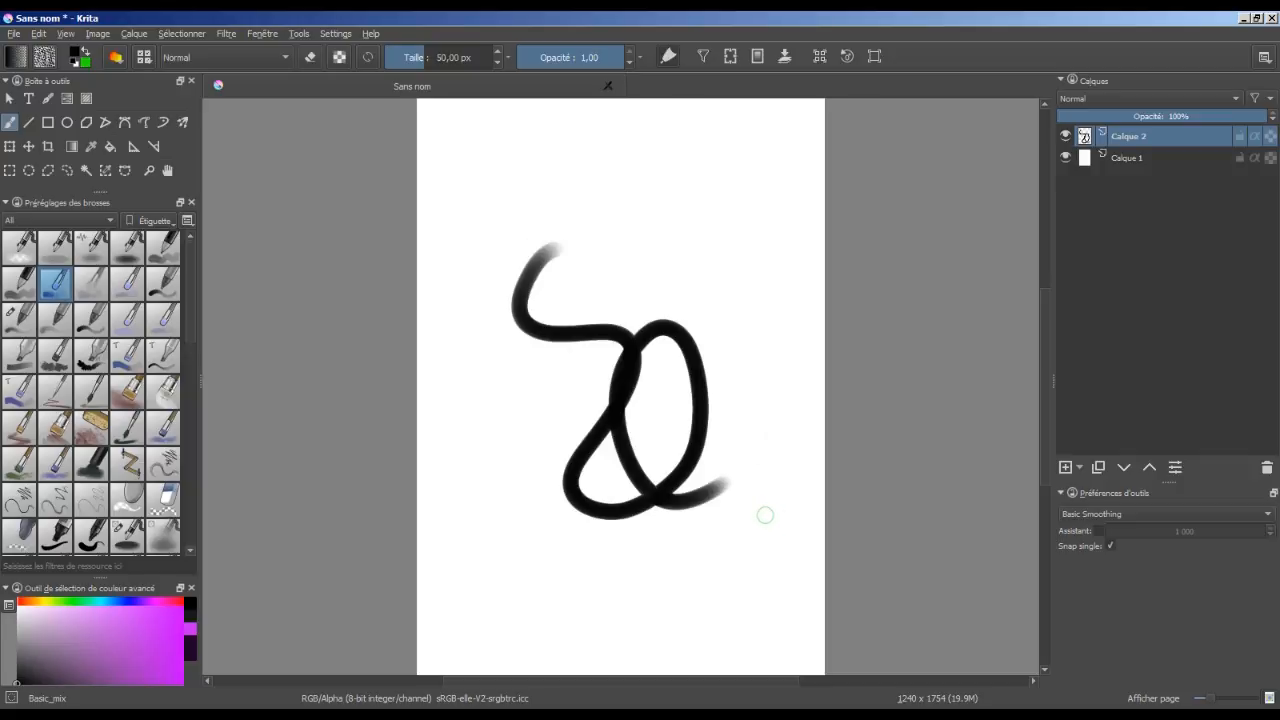
key("Delete")
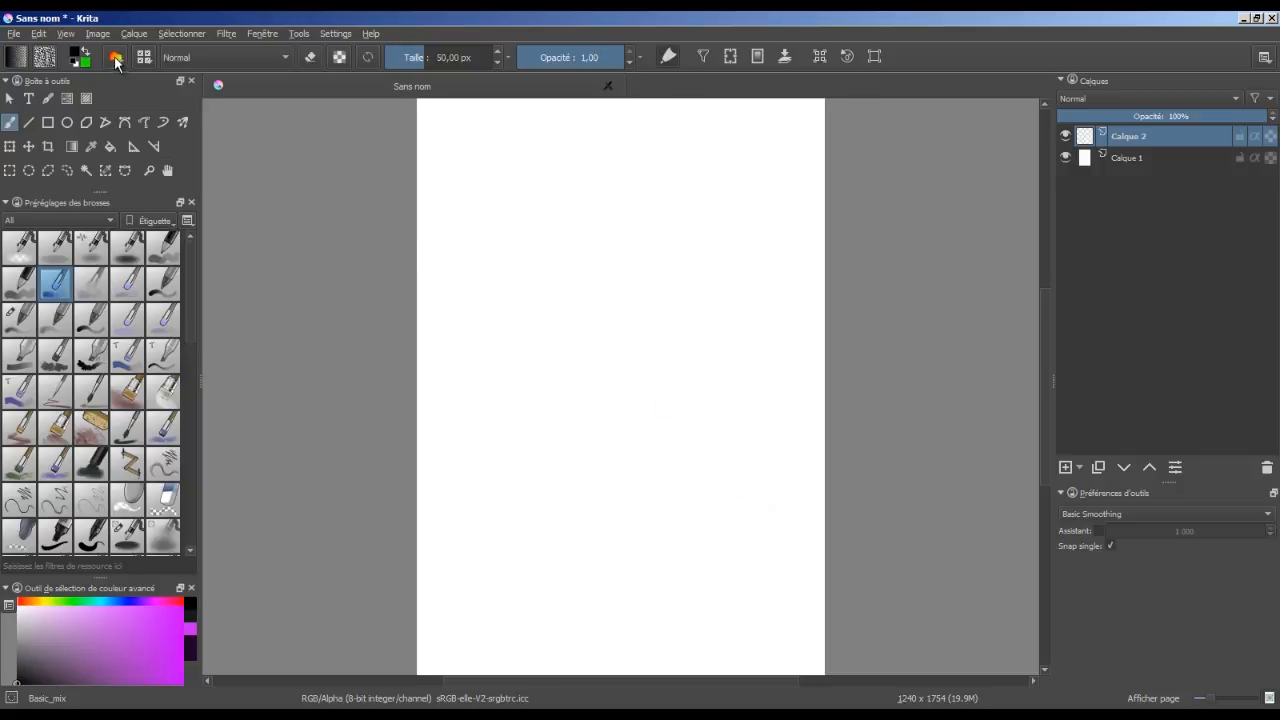
- In Basic_mix's brush settings, keep the Gaussien mask for the auto tip, and choose the predefined A_Angular_church tip
left_click(116, 57)
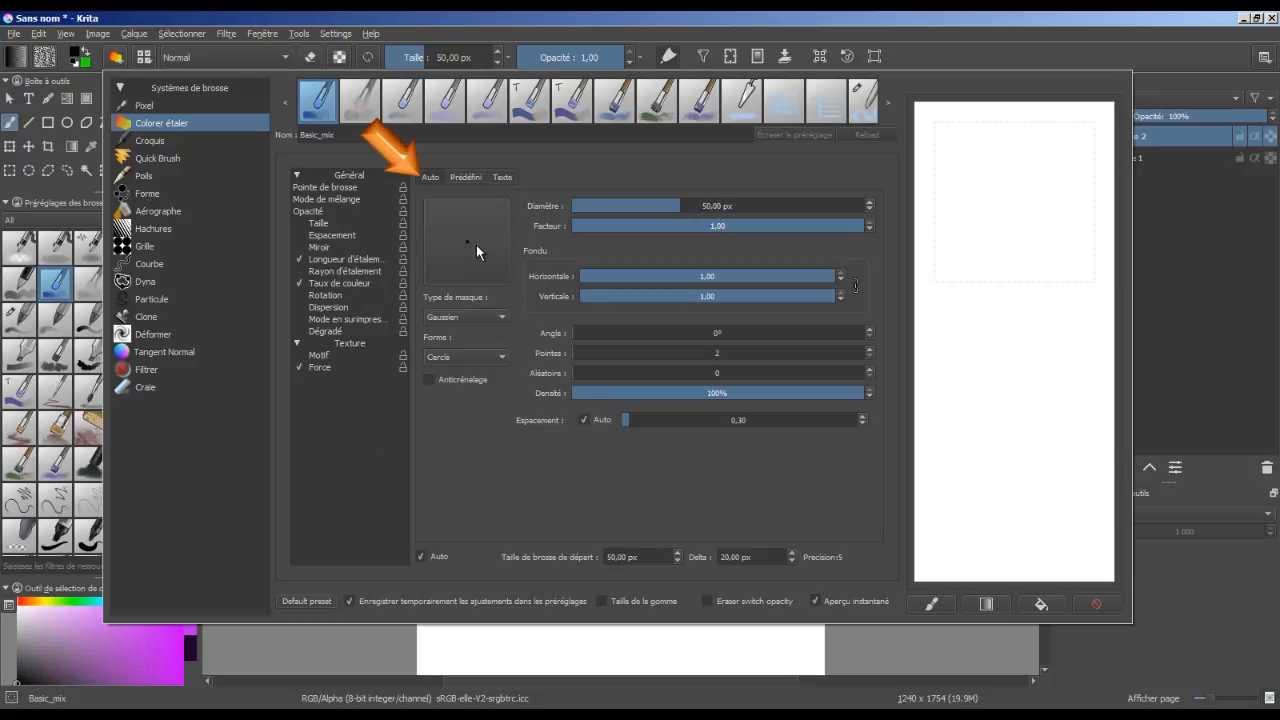
left_click(492, 320)
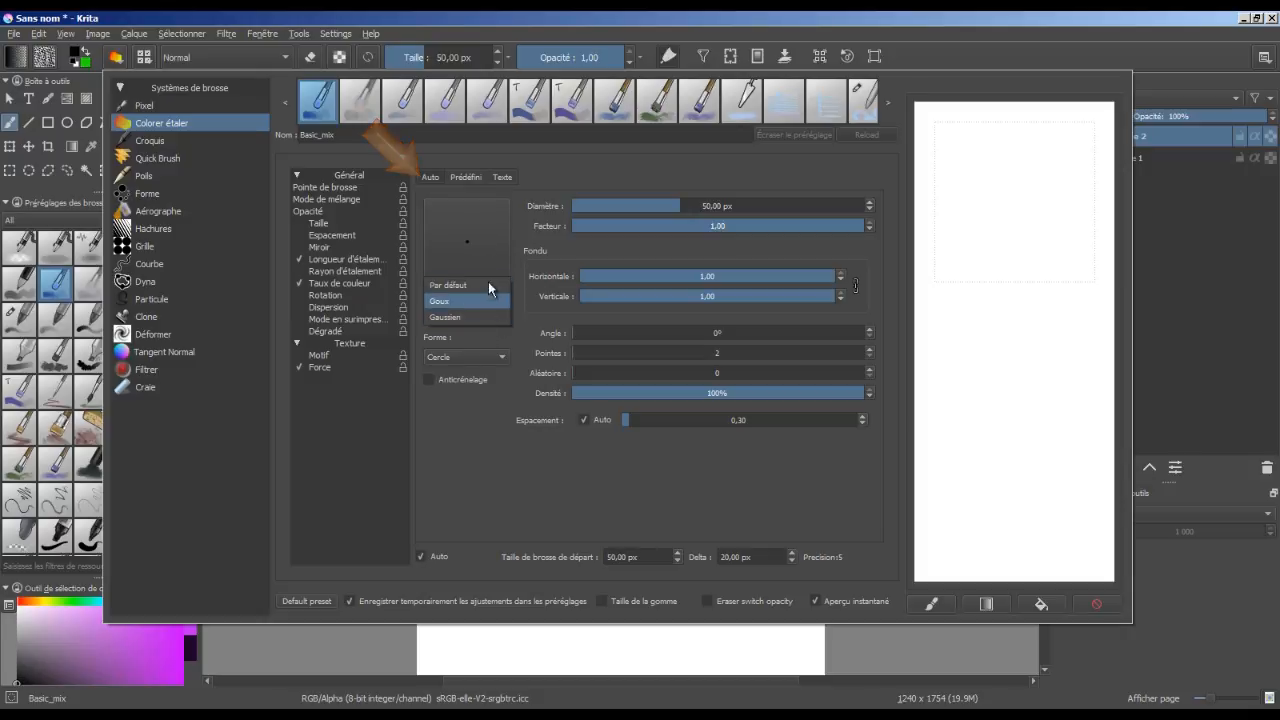
left_click(490, 316)
left_click(465, 177)
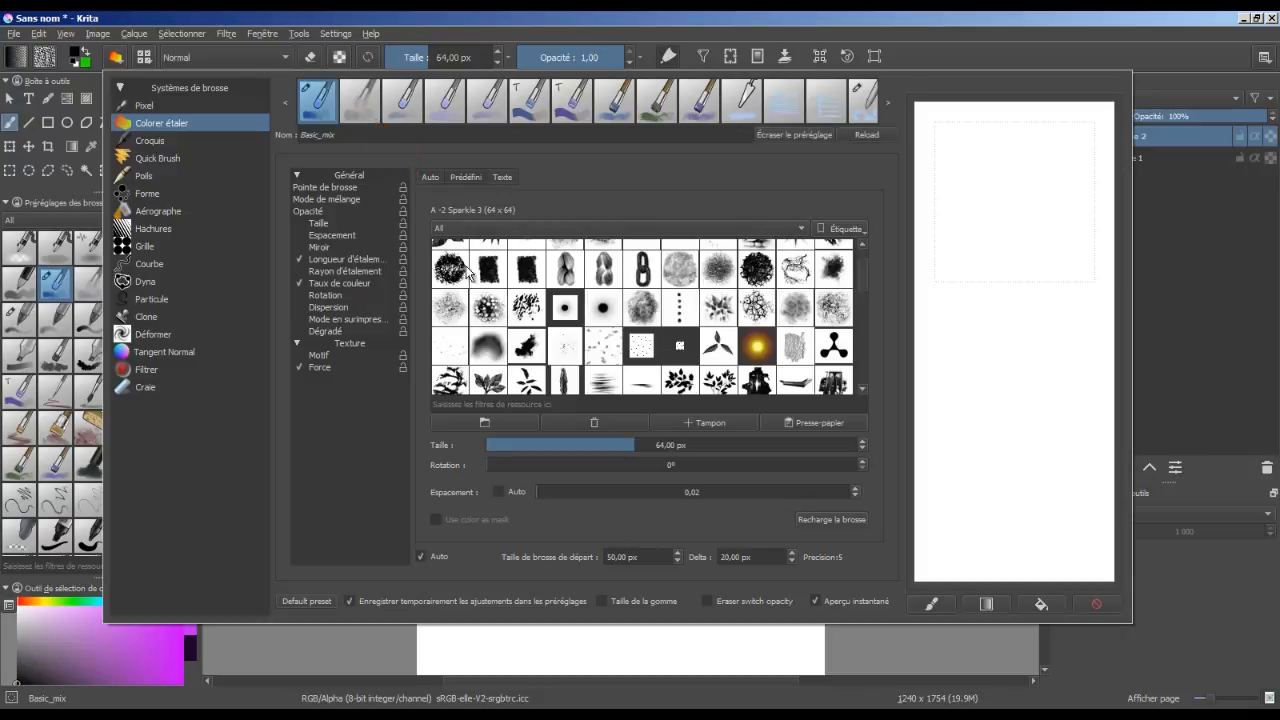
mouse_move(857, 280)
left_mouse_down()
mouse_move(861, 253)
mouse_move(865, 329)
mouse_move(864, 261)
mouse_move(865, 288)
left_mouse_up()
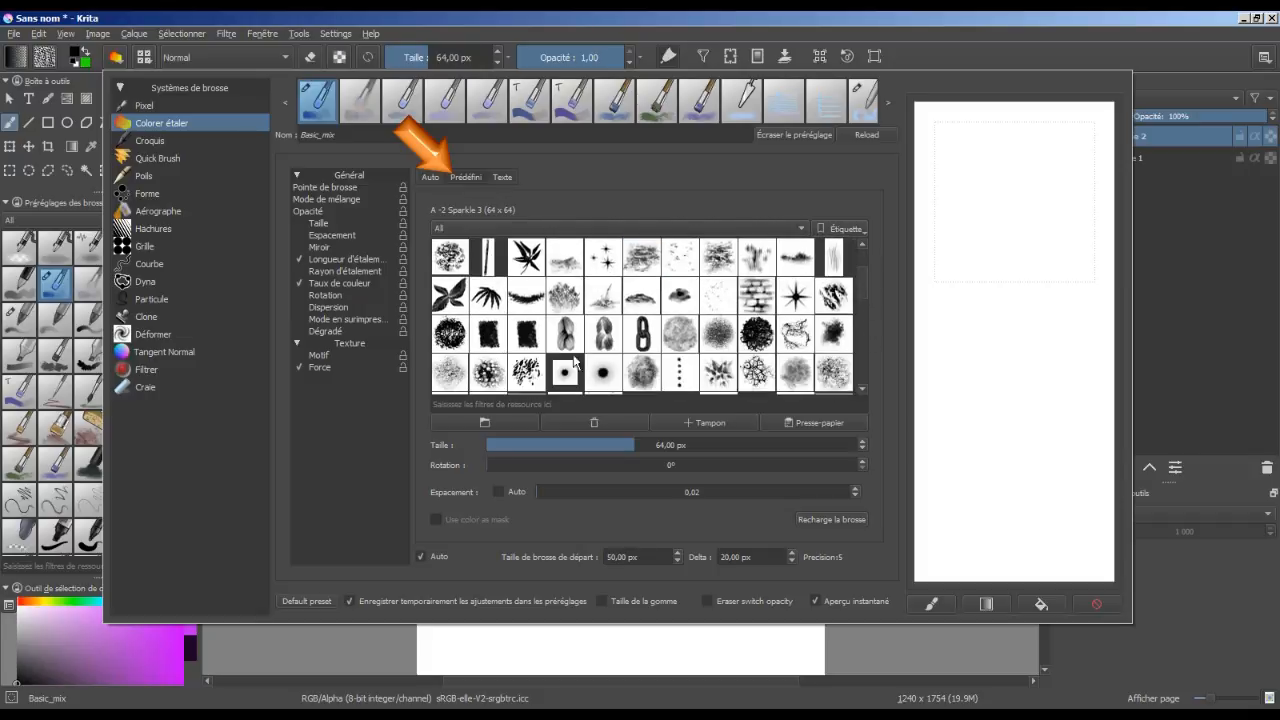
left_click(492, 342)
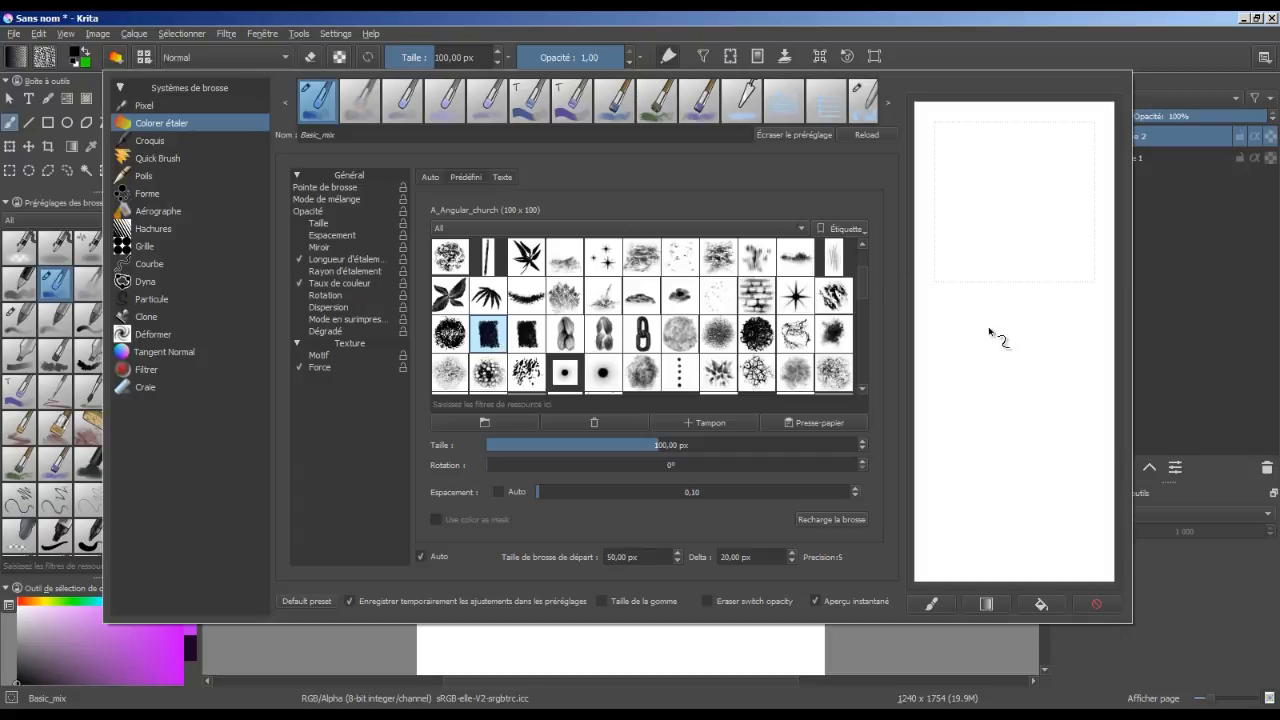
- Test the A_Angular_church tip on the scratchpad, including with its spacing at 0.20, and empty the scratchpad
mouse_move(975, 350)
left_mouse_down()
mouse_move(1012, 363)
mouse_move(993, 415)
mouse_move(1007, 445)
mouse_move(1040, 445)
mouse_move(1052, 477)
mouse_move(1056, 386)
mouse_move(1078, 389)
mouse_move(1075, 475)
mouse_move(1050, 512)
mouse_move(976, 496)
mouse_move(954, 446)
mouse_move(946, 362)
mouse_move(985, 338)
left_mouse_up()
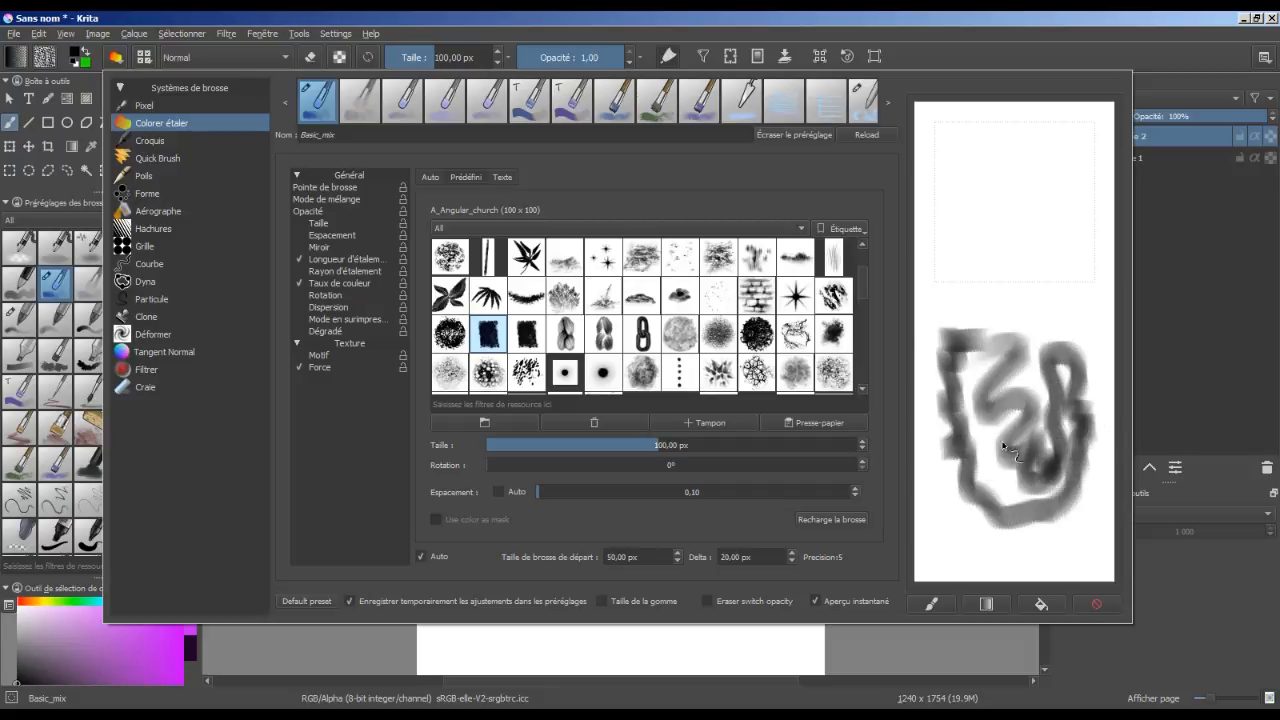
left_click(541, 494)
mouse_move(990, 332)
left_mouse_down()
mouse_move(991, 294)
mouse_move(1069, 309)
mouse_move(1106, 425)
left_mouse_up()
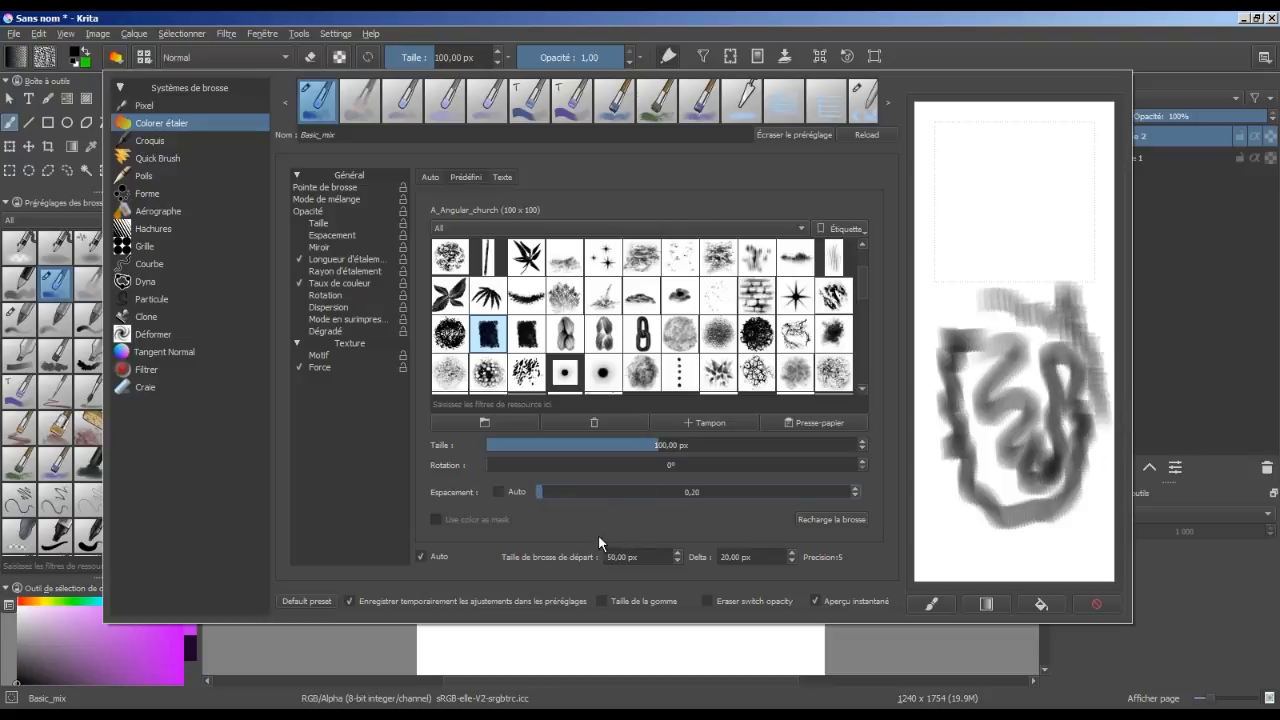
mouse_move(984, 322)
left_mouse_down()
mouse_move(950, 327)
mouse_move(972, 341)
mouse_move(978, 395)
mouse_move(1016, 366)
mouse_move(1011, 405)
mouse_move(1029, 432)
mouse_move(1013, 490)
mouse_move(1042, 502)
mouse_move(1089, 556)
left_mouse_up()
left_click(1095, 603)
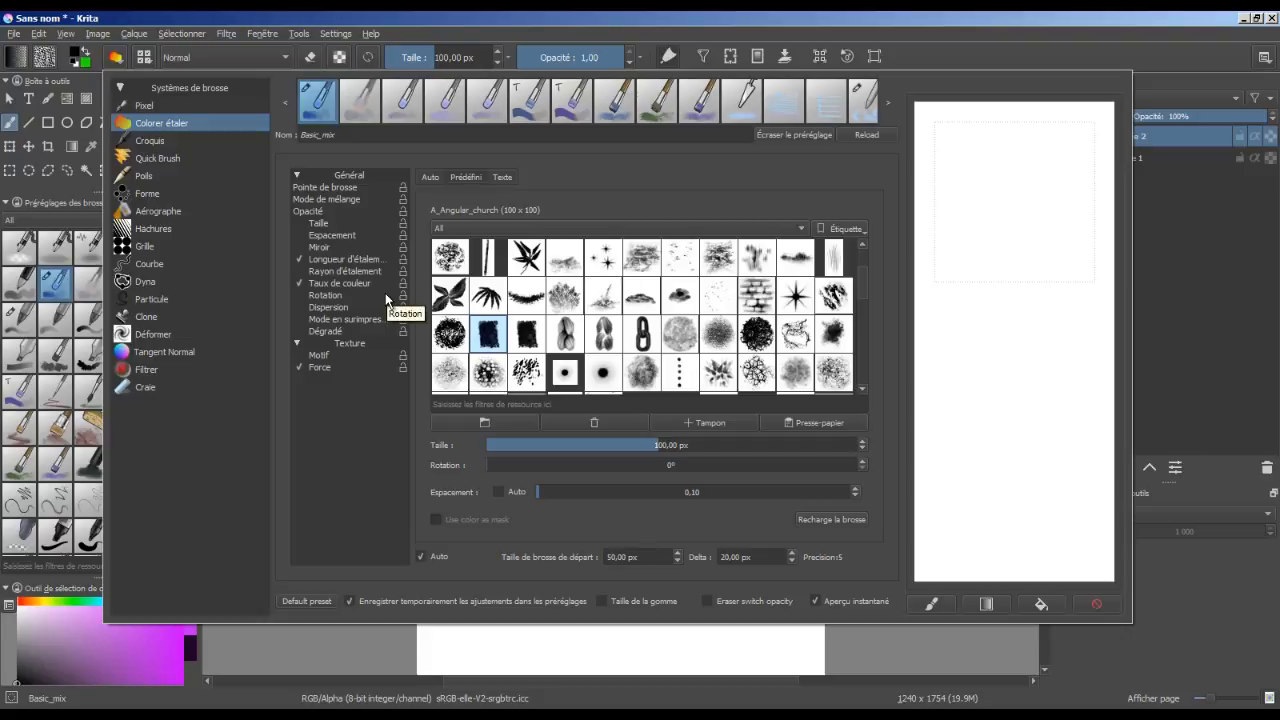
- Paint a few short dabs of the square tip on the scratchpad and erase them
left_click_drag(985, 340, 1008, 356)
mouse_move(1001, 404)
left_mouse_down()
mouse_move(1012, 375)
mouse_move(1021, 411)
left_mouse_up()
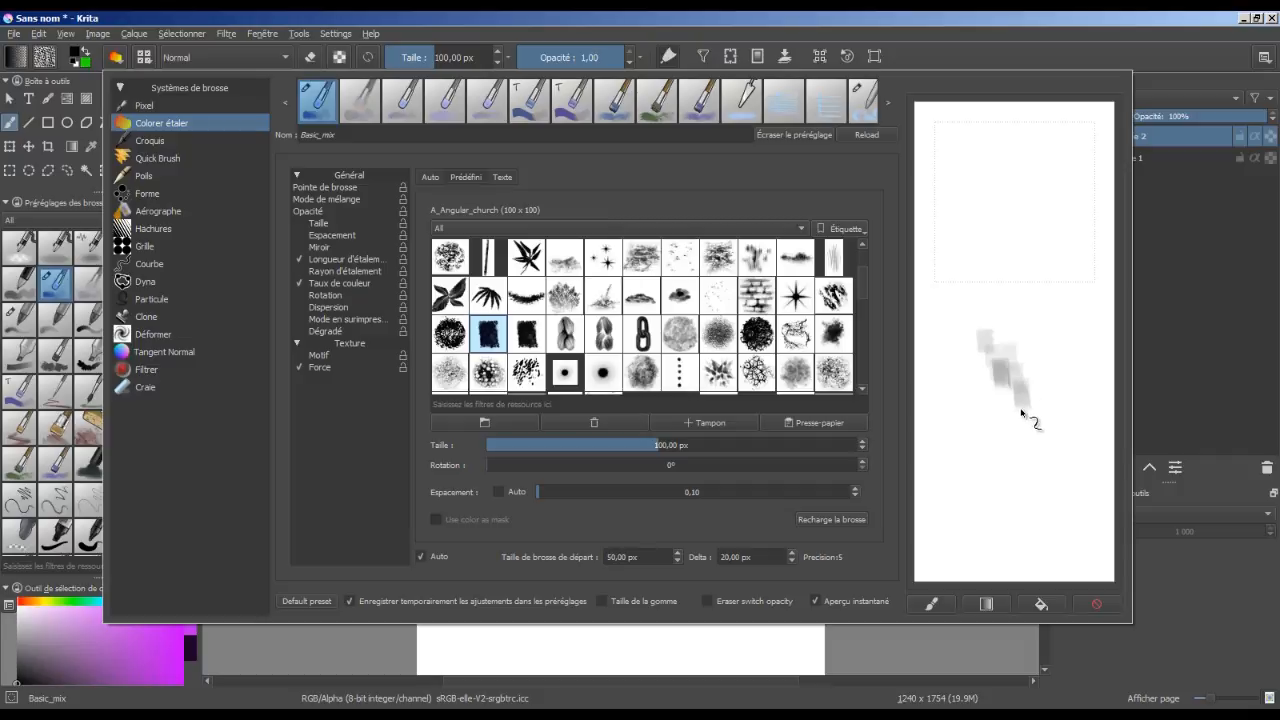
left_click(1098, 604)
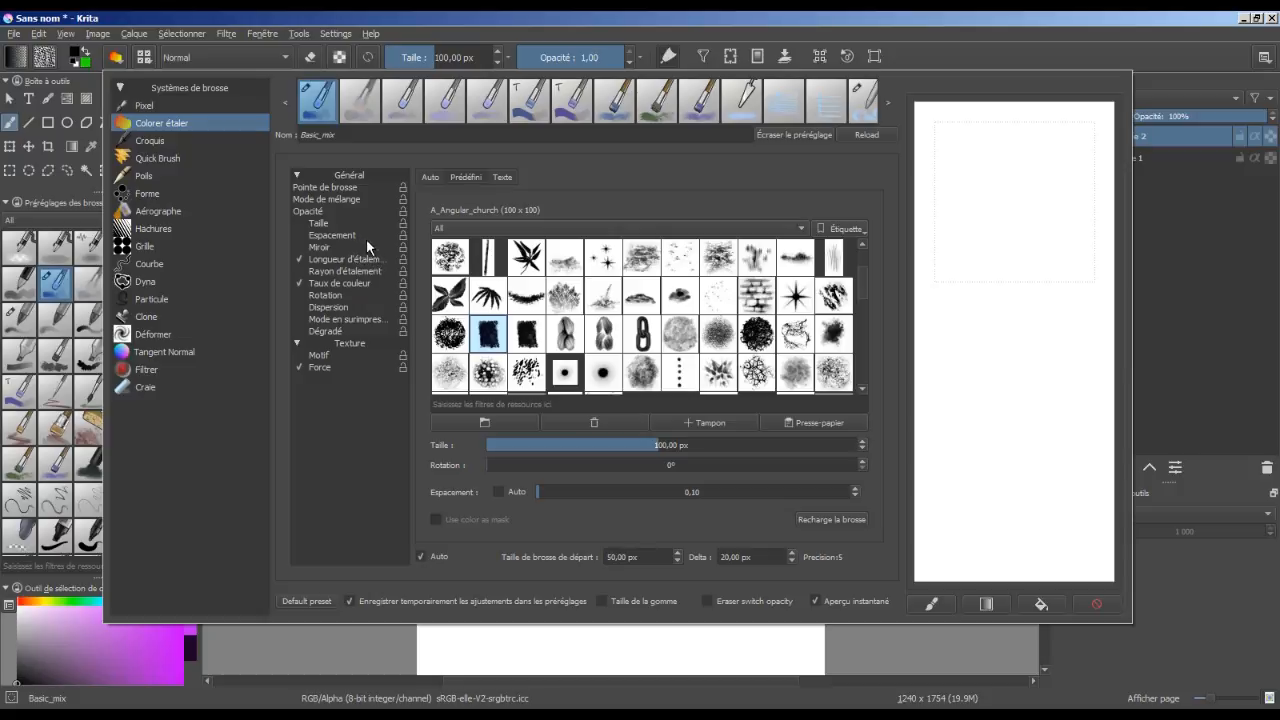
- Enable brush rotation driven only by Angle de dessin, and test it on the scratchpad with a winding stroke and short dabs
left_click(332, 296)
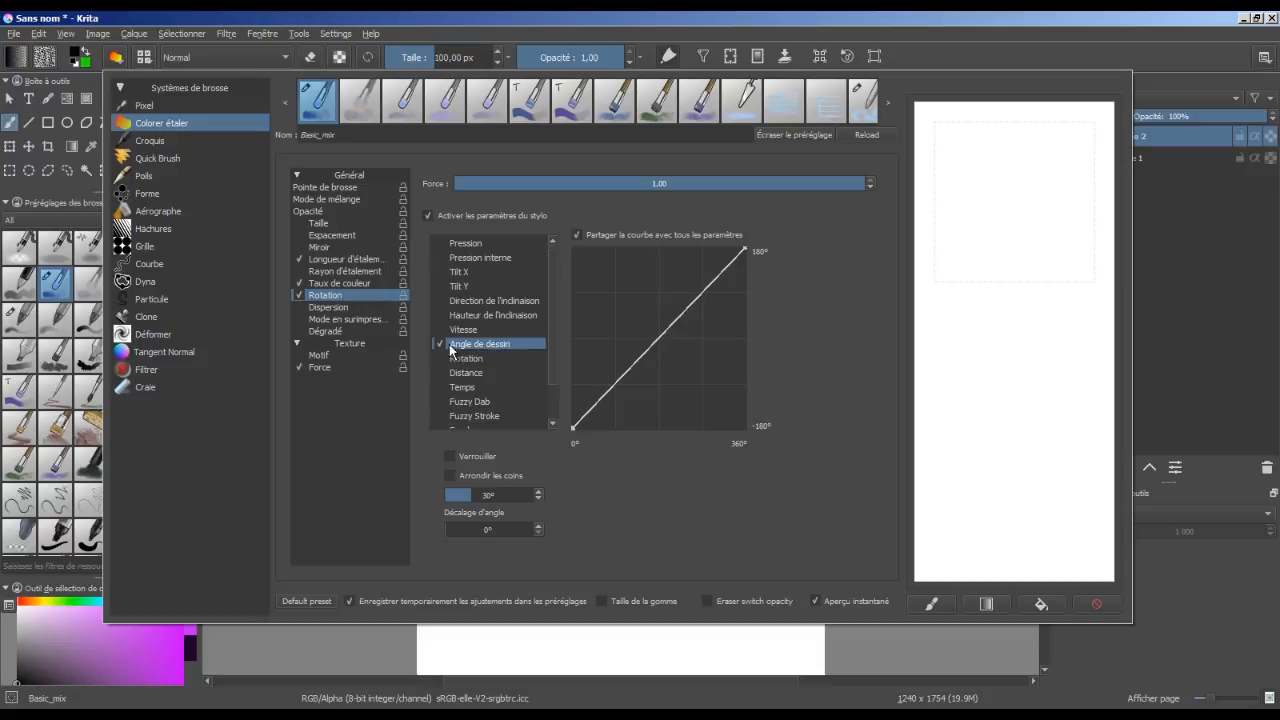
left_click(436, 244)
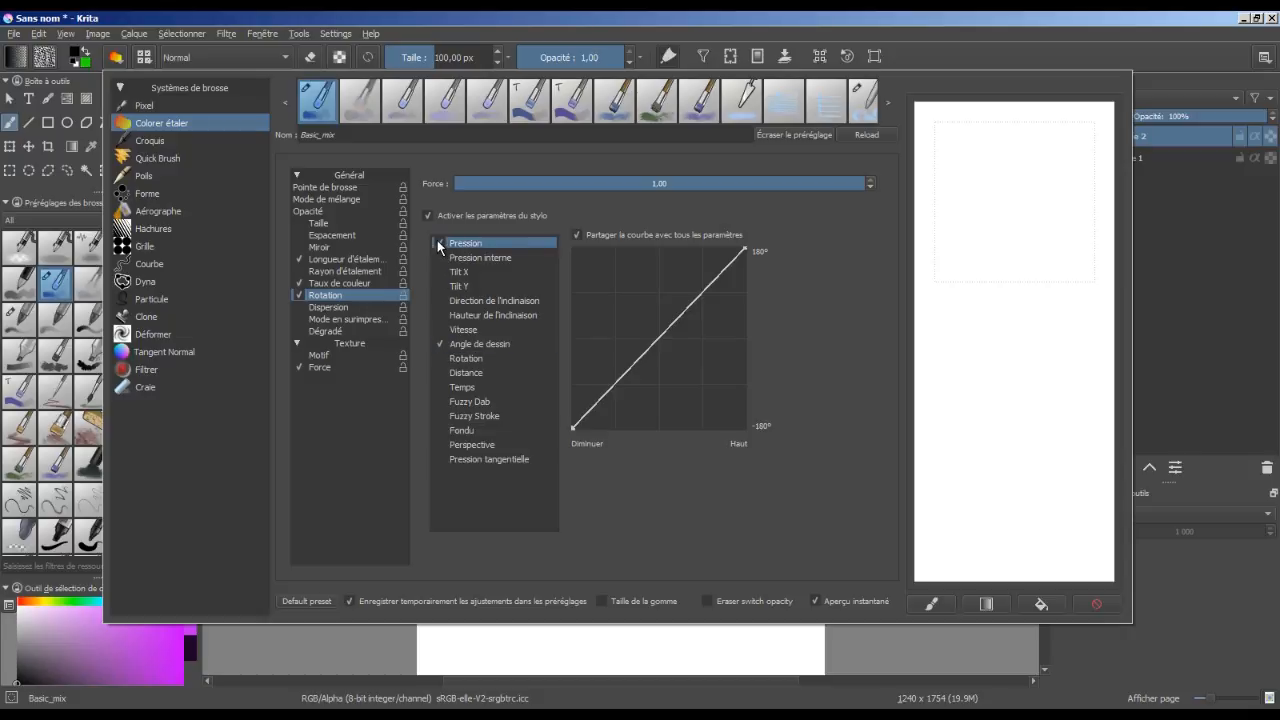
left_click(462, 346)
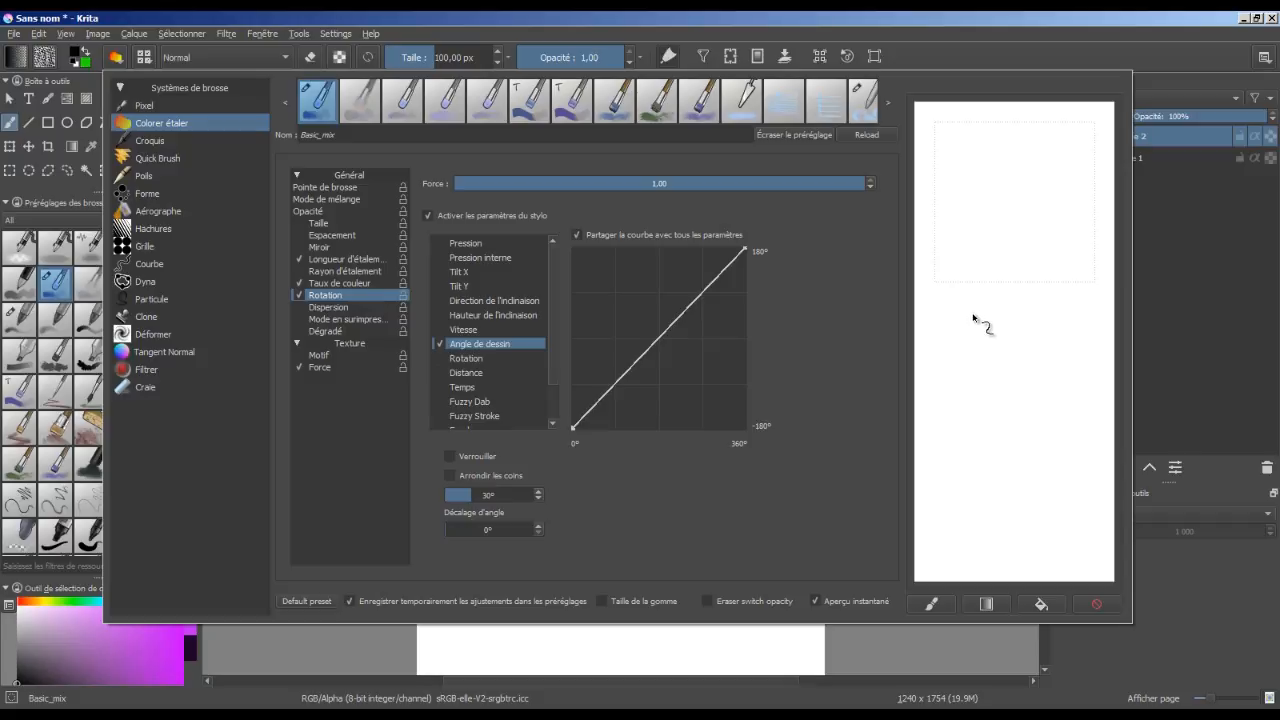
mouse_move(977, 318)
left_mouse_down()
mouse_move(992, 354)
mouse_move(1021, 357)
mouse_move(1040, 309)
mouse_move(1068, 304)
mouse_move(1092, 328)
mouse_move(1081, 371)
mouse_move(1030, 400)
mouse_move(1011, 432)
mouse_move(1025, 456)
mouse_move(1066, 448)
mouse_move(1074, 463)
mouse_move(1071, 477)
mouse_move(1026, 490)
mouse_move(1016, 505)
mouse_move(1056, 517)
mouse_move(1056, 529)
mouse_move(1034, 566)
left_mouse_up()
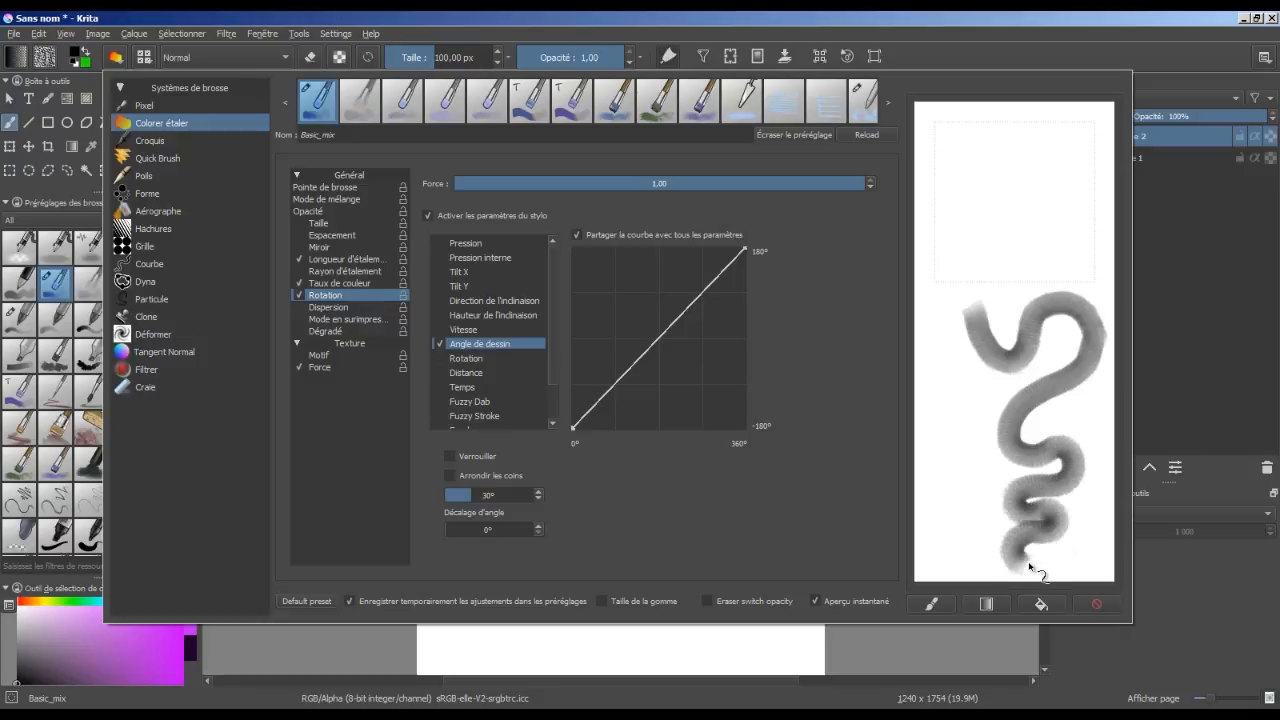
left_click(963, 454)
left_click_drag(955, 421, 972, 420)
- Set the A_Angular_church tip's rotation to 90° and paint test strokes on the scratchpad
left_click(351, 186)
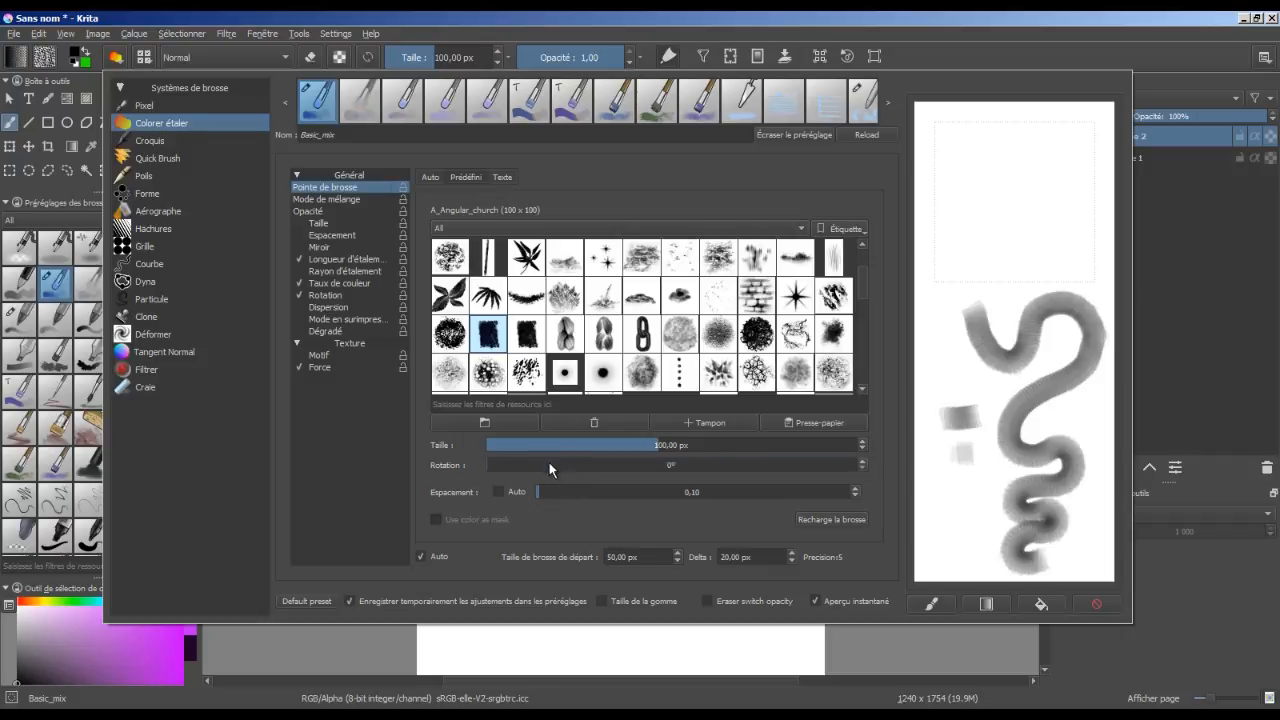
left_click_drag(549, 464, 562, 470)
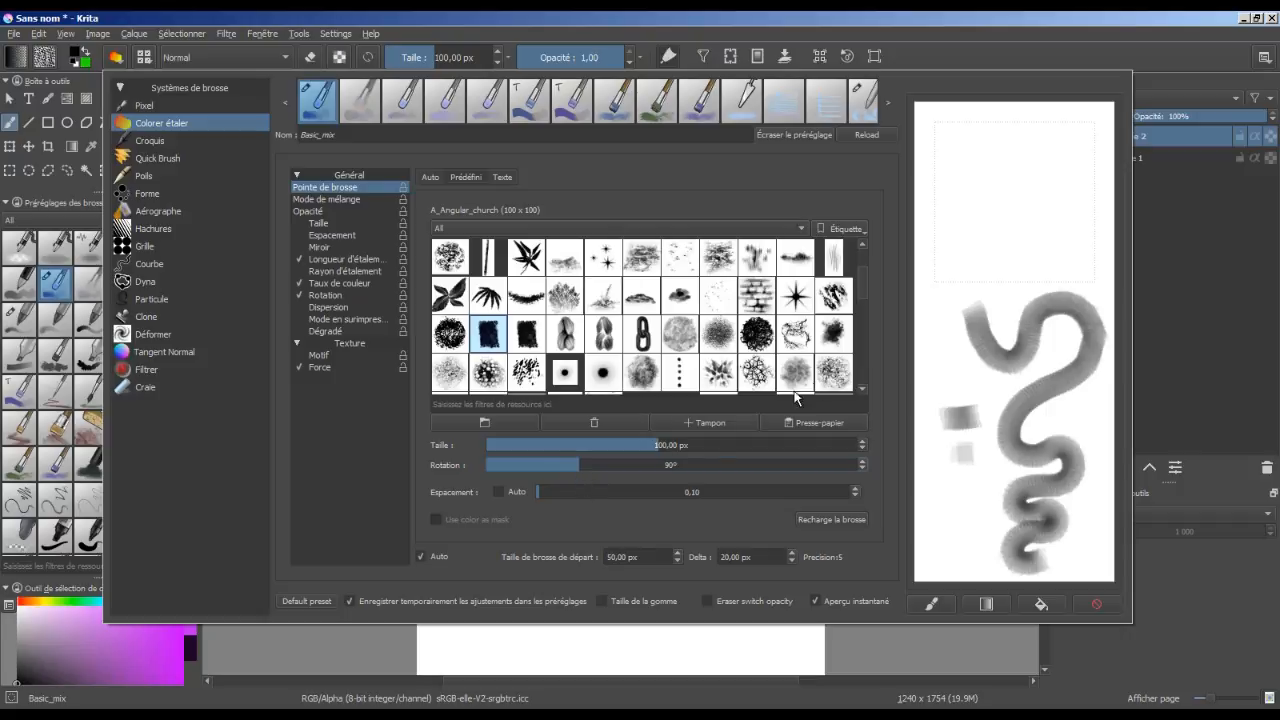
mouse_move(932, 352)
left_mouse_down()
mouse_move(992, 386)
mouse_move(989, 432)
left_mouse_up()
mouse_move(946, 480)
left_mouse_down()
mouse_move(949, 519)
mouse_move(935, 449)
mouse_move(983, 492)
mouse_move(990, 472)
mouse_move(989, 496)
mouse_move(978, 450)
left_mouse_up()
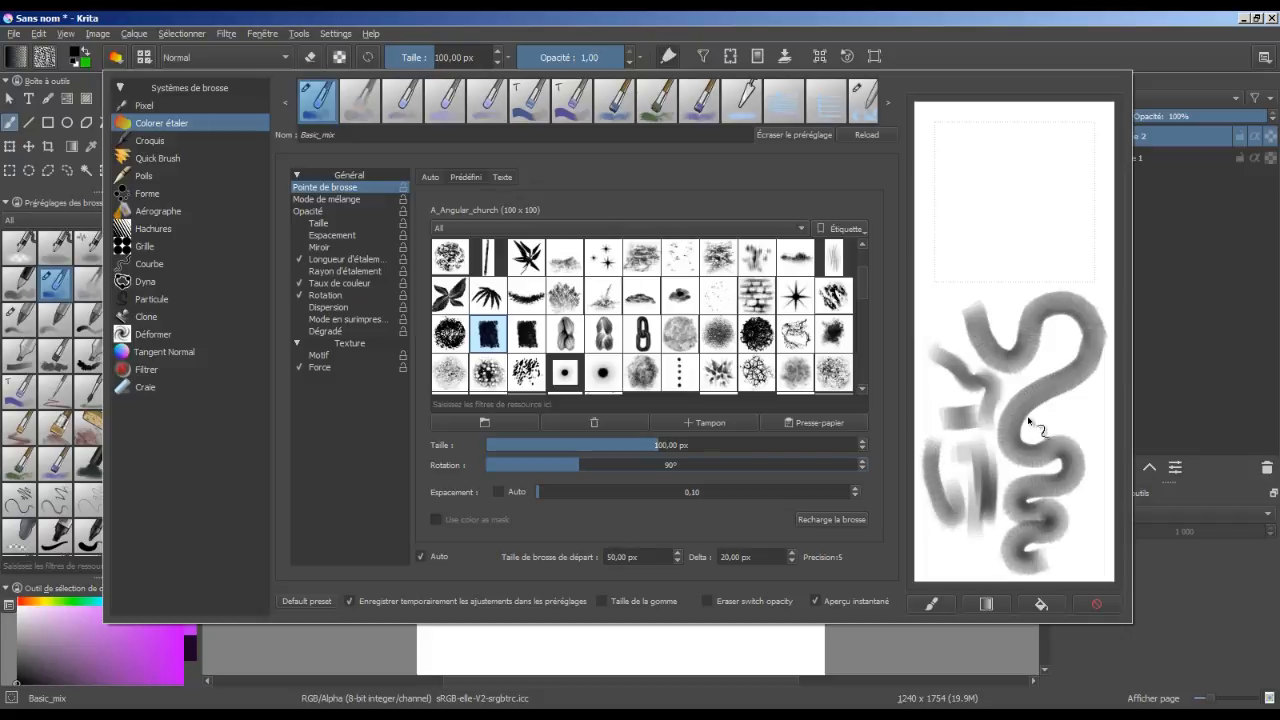
- Empty the scratchpad, paint a single vertical stroke with the rotated A_Angular_church tip, and empty it again
mouse_move(1050, 430)
left_mouse_down()
mouse_move(1086, 417)
mouse_move(1090, 441)
mouse_move(1093, 395)
left_mouse_up()
left_click(1090, 600)
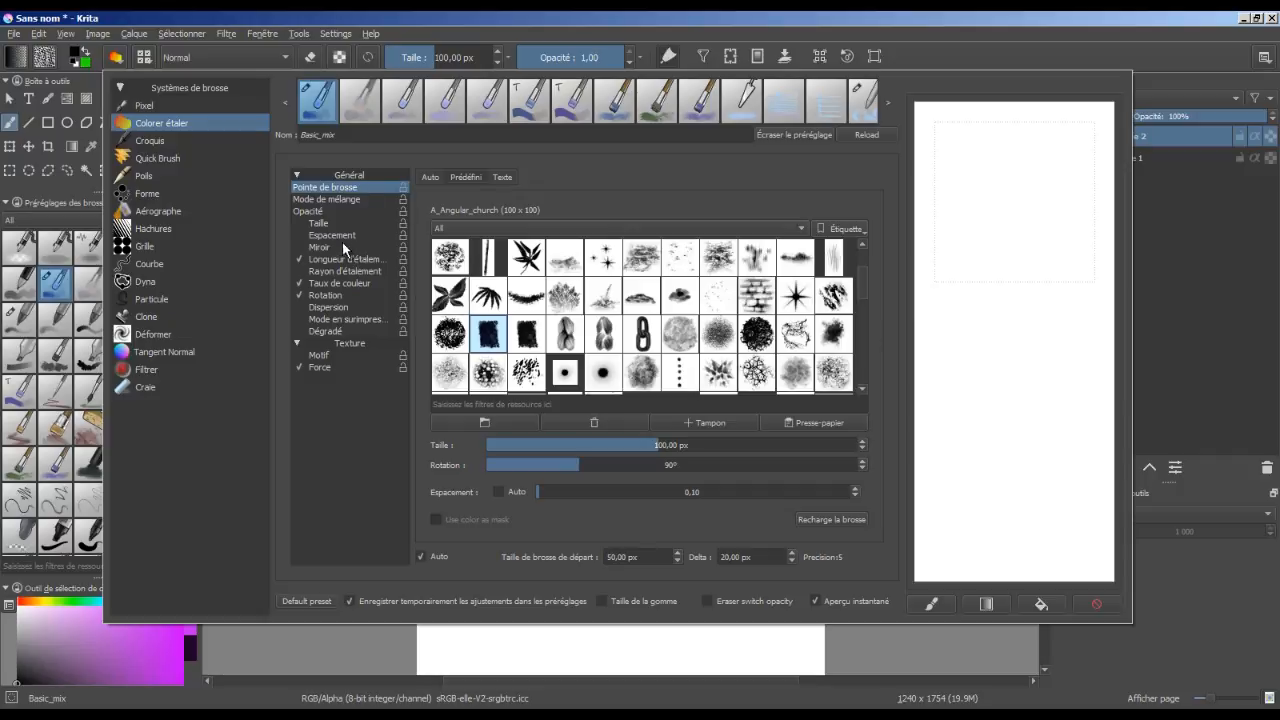
left_click_drag(980, 288, 1004, 494)
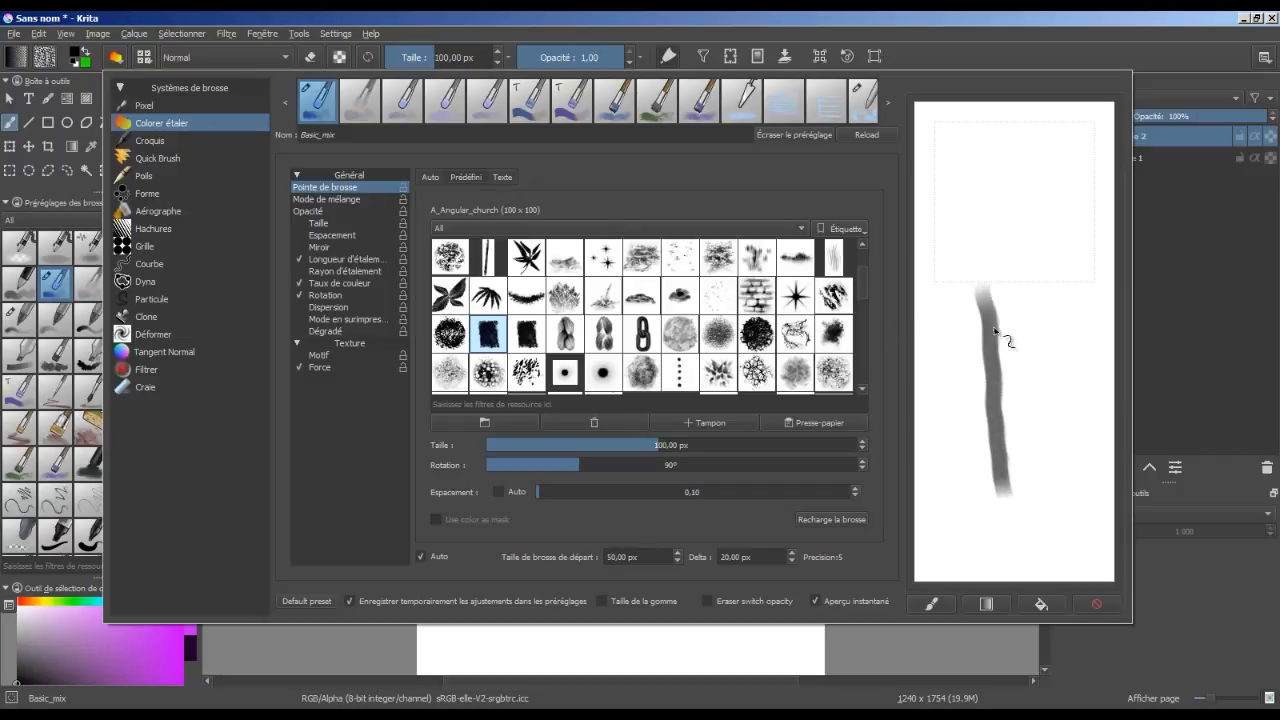
left_click(1096, 604)
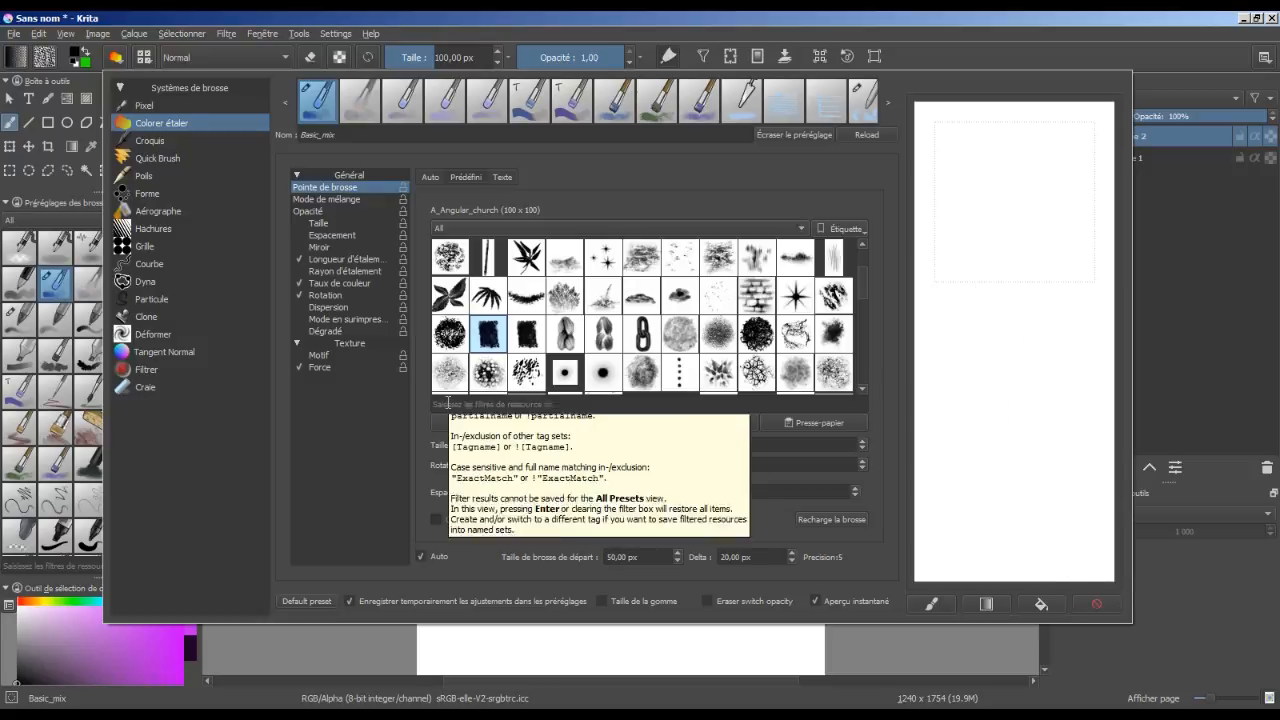
- Add Fuzzy Dab to Pression as an opacity parameter, test it with rows of vertical strokes on the scratchpad, and empty the scratchpad
left_click(316, 212)
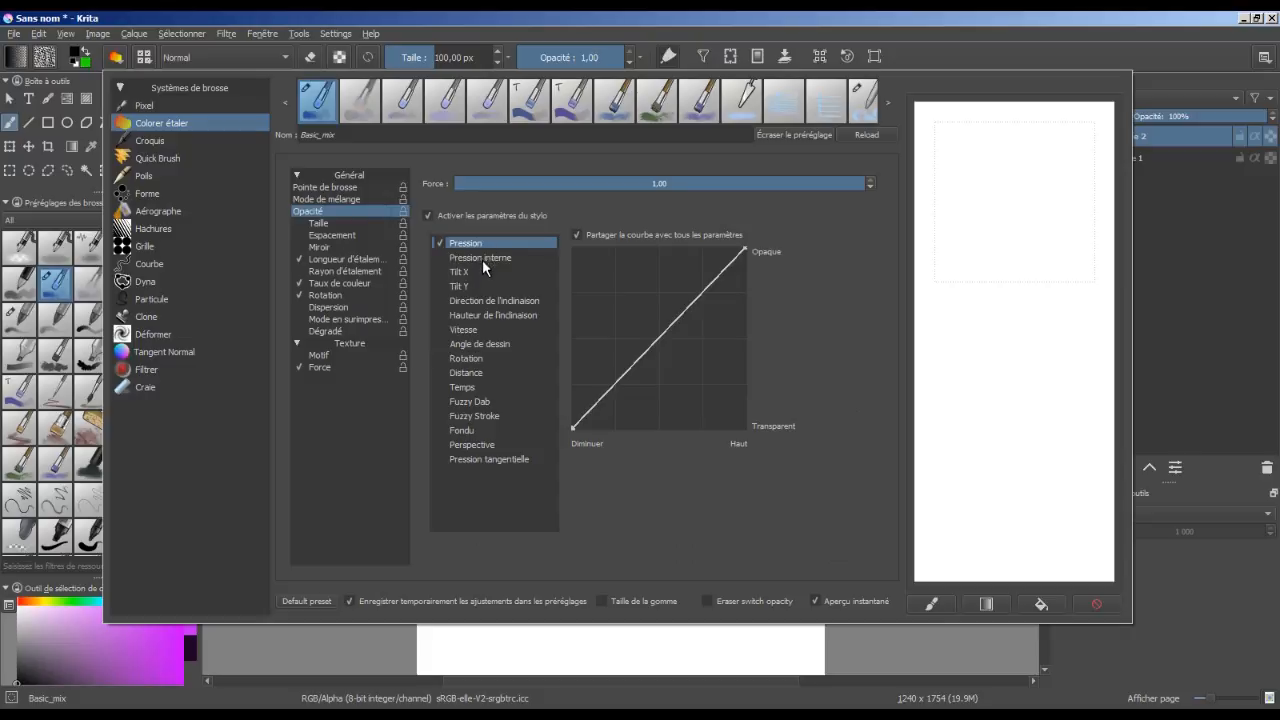
left_click(440, 401)
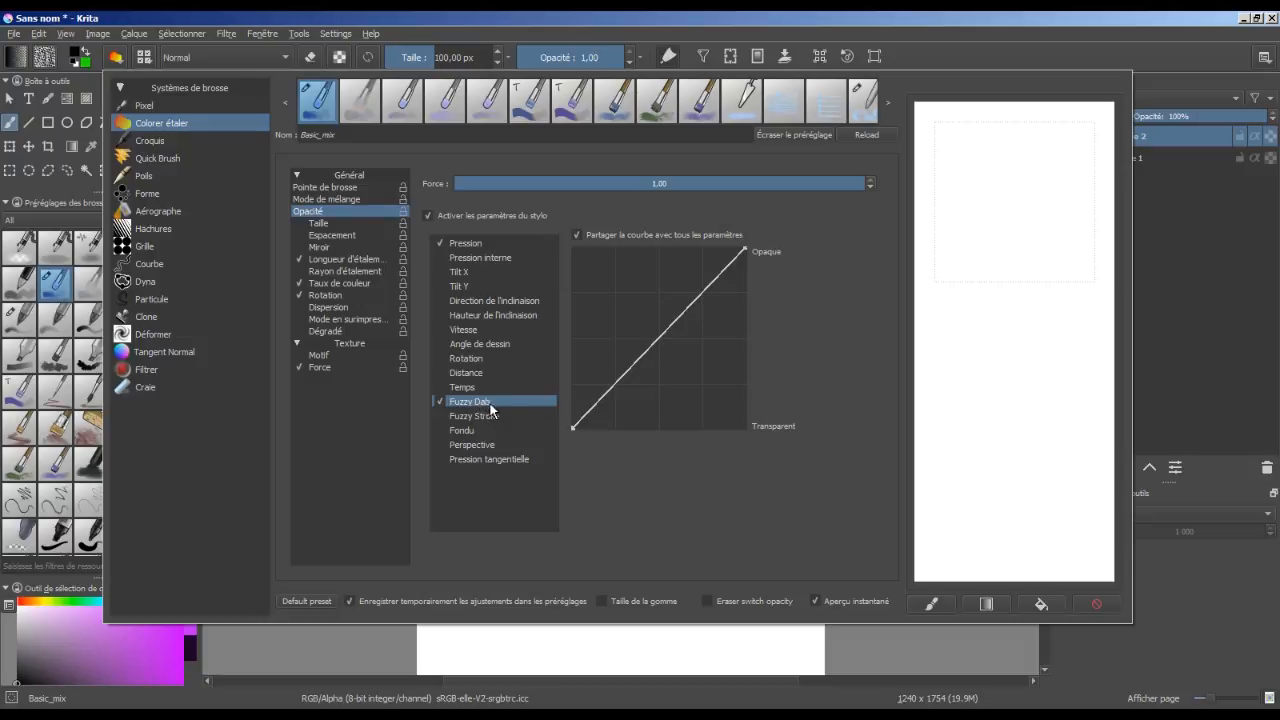
left_click_drag(991, 301, 1030, 533)
left_click_drag(1035, 316, 1060, 534)
left_click_drag(950, 310, 980, 537)
left_click_drag(928, 332, 963, 534)
left_click_drag(968, 322, 1003, 522)
mouse_move(1062, 336)
left_mouse_down()
mouse_move(1074, 511)
mouse_move(1085, 424)
mouse_move(1088, 512)
left_mouse_up()
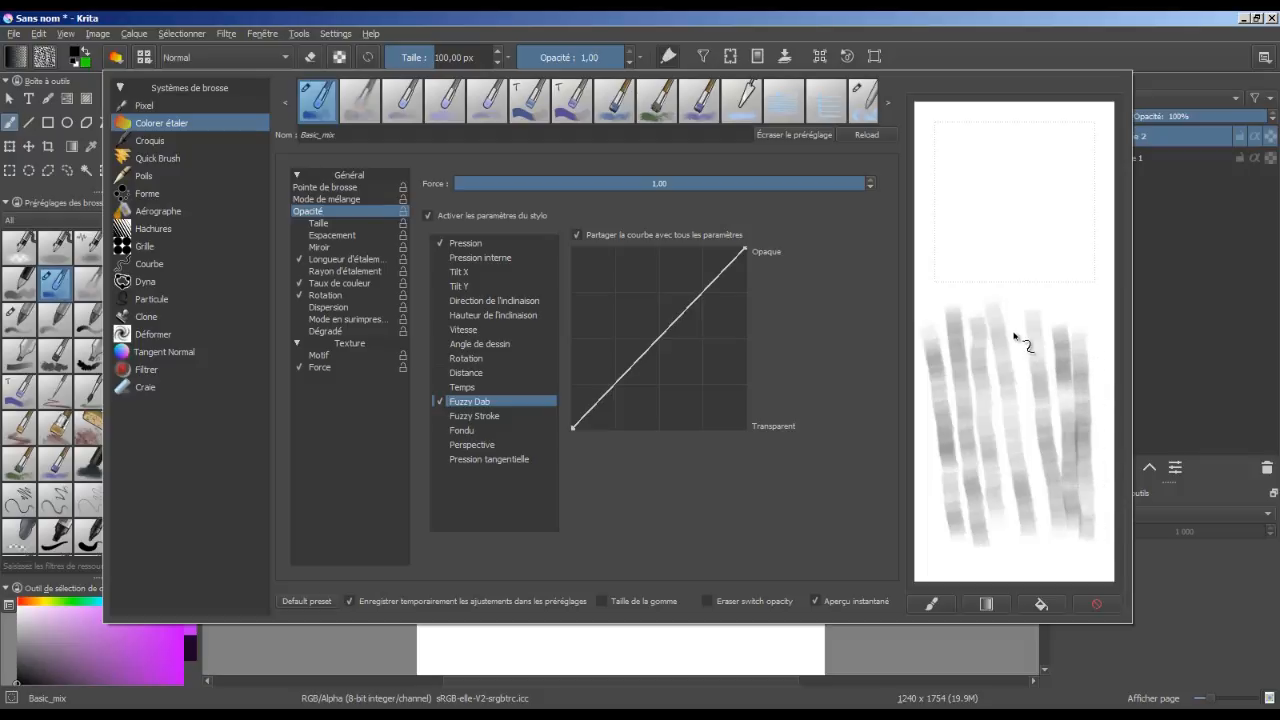
left_click_drag(1020, 337, 1044, 515)
mouse_move(1087, 337)
left_mouse_down()
mouse_move(1107, 436)
mouse_move(1107, 492)
left_mouse_up()
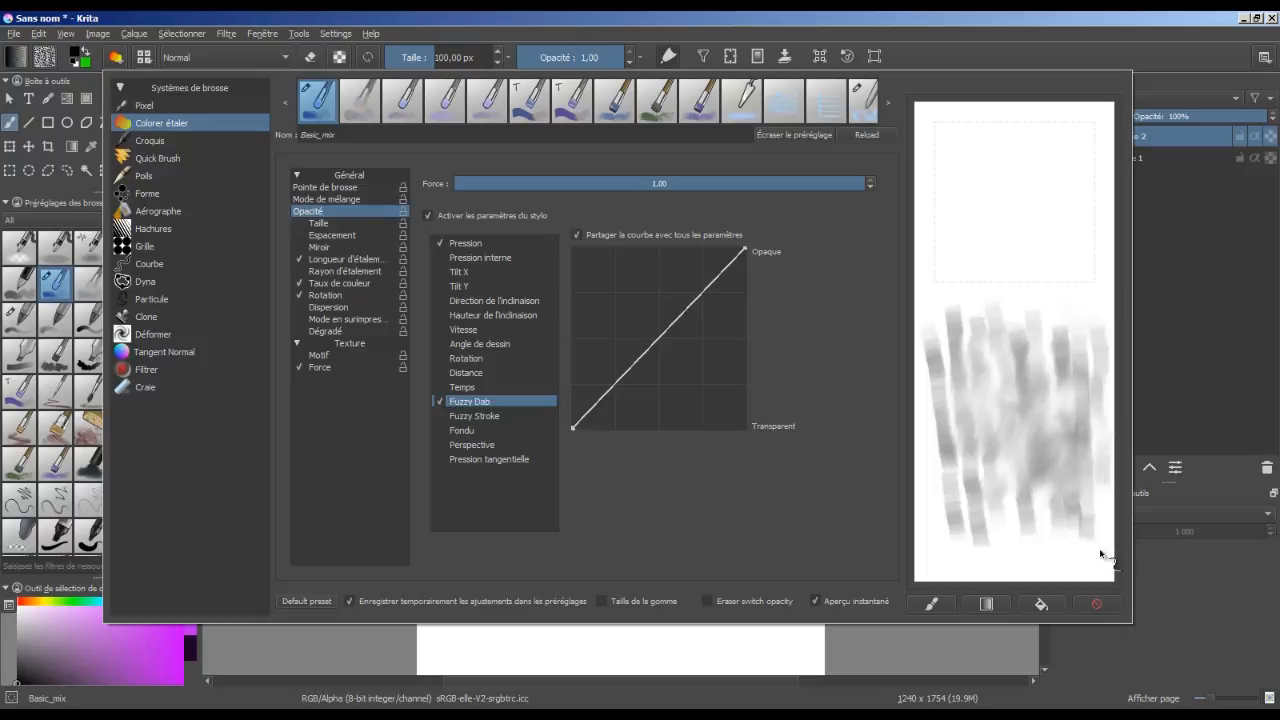
left_click(1104, 604)
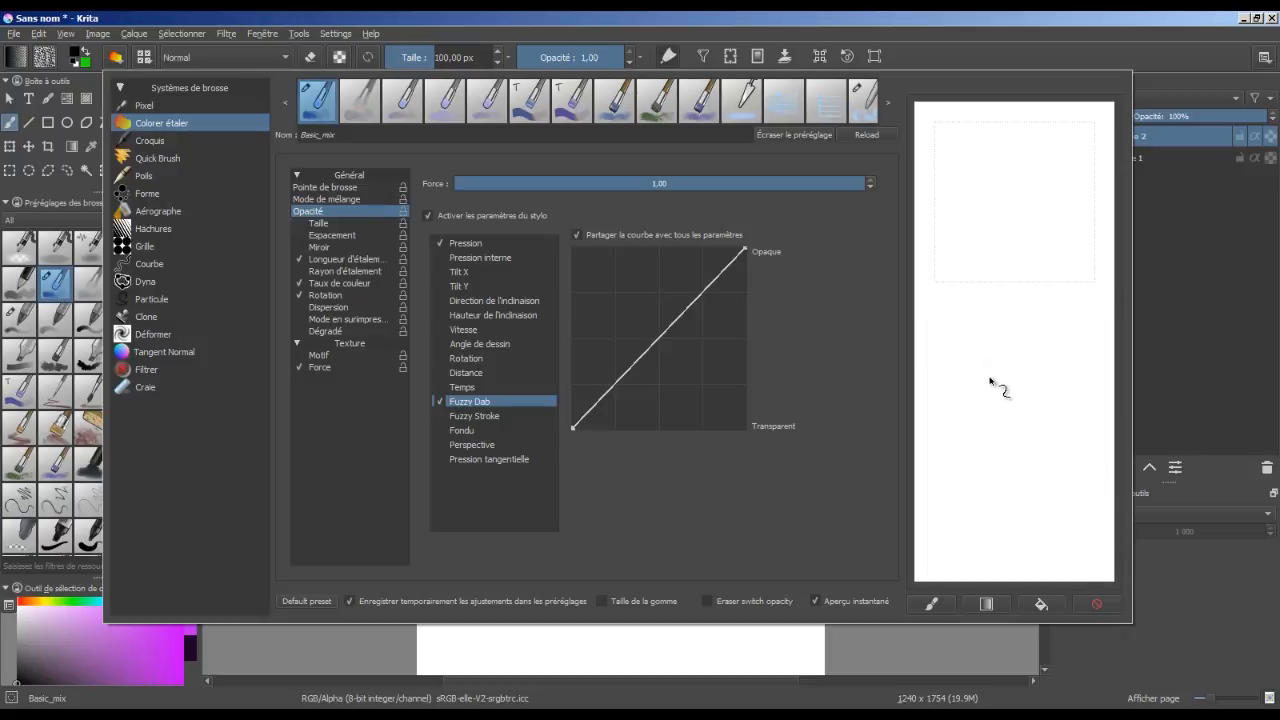
- Paint three more short strokes on the scratchpad with the varied opacity and erase them
mouse_move(988, 368)
left_mouse_down()
mouse_move(986, 429)
mouse_move(1022, 490)
left_mouse_up()
left_click_drag(1031, 360, 1012, 475)
mouse_move(1062, 388)
left_mouse_down()
mouse_move(1044, 527)
mouse_move(1070, 454)
mouse_move(1073, 377)
mouse_move(1020, 374)
mouse_move(974, 485)
mouse_move(1086, 565)
left_mouse_up()
left_click(1096, 604)
- Enable brush Dispersion on both axes, driven only by Hauteur de l'inclinaison instead of Pression
left_click(334, 308)
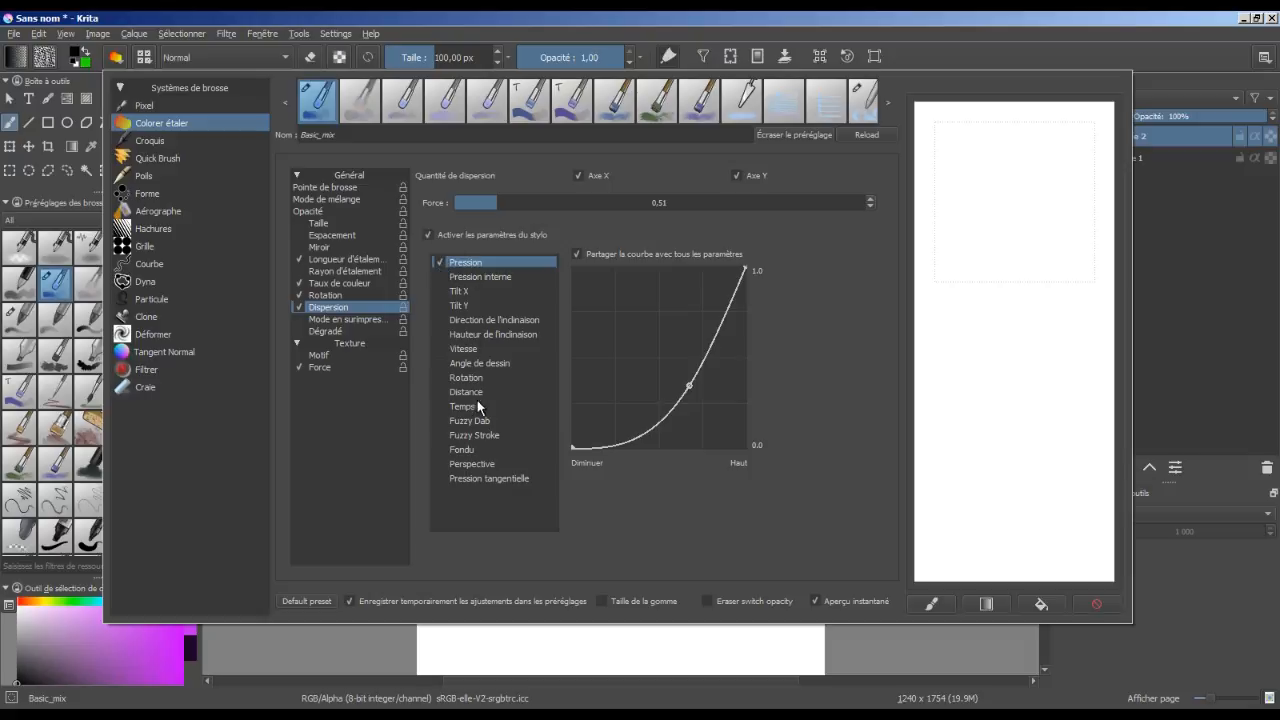
left_click(503, 334)
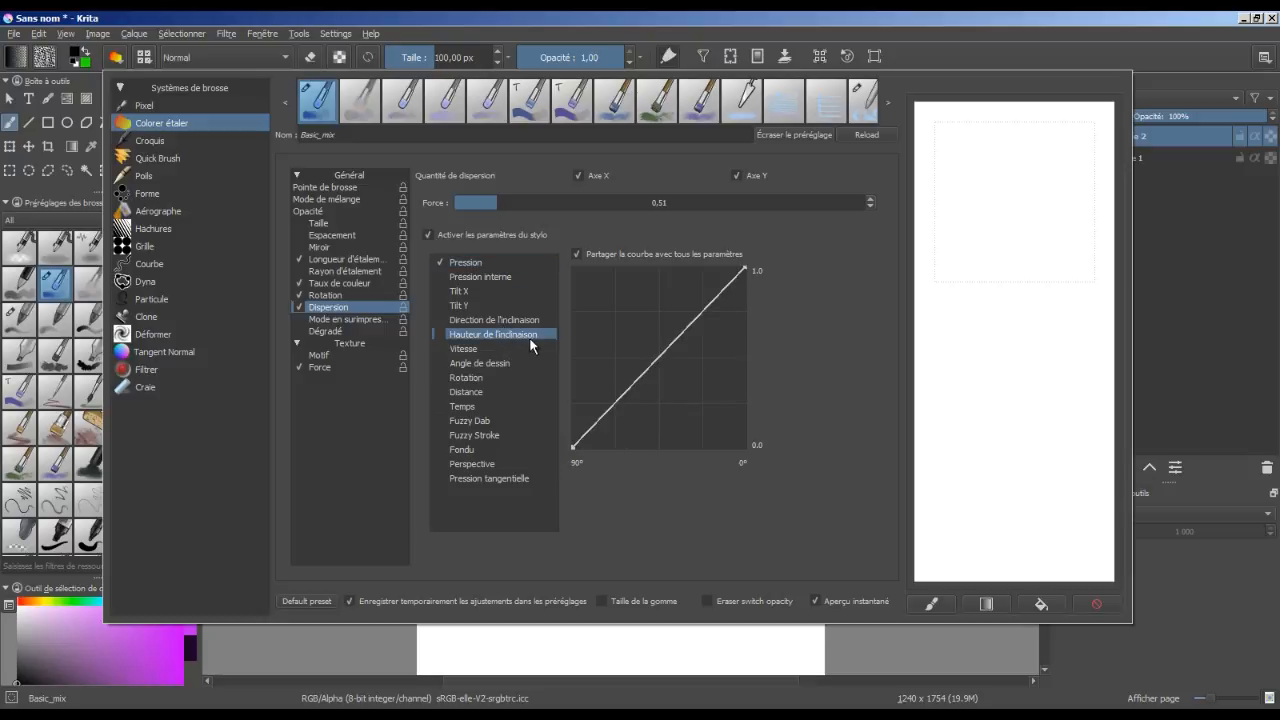
left_click(439, 261)
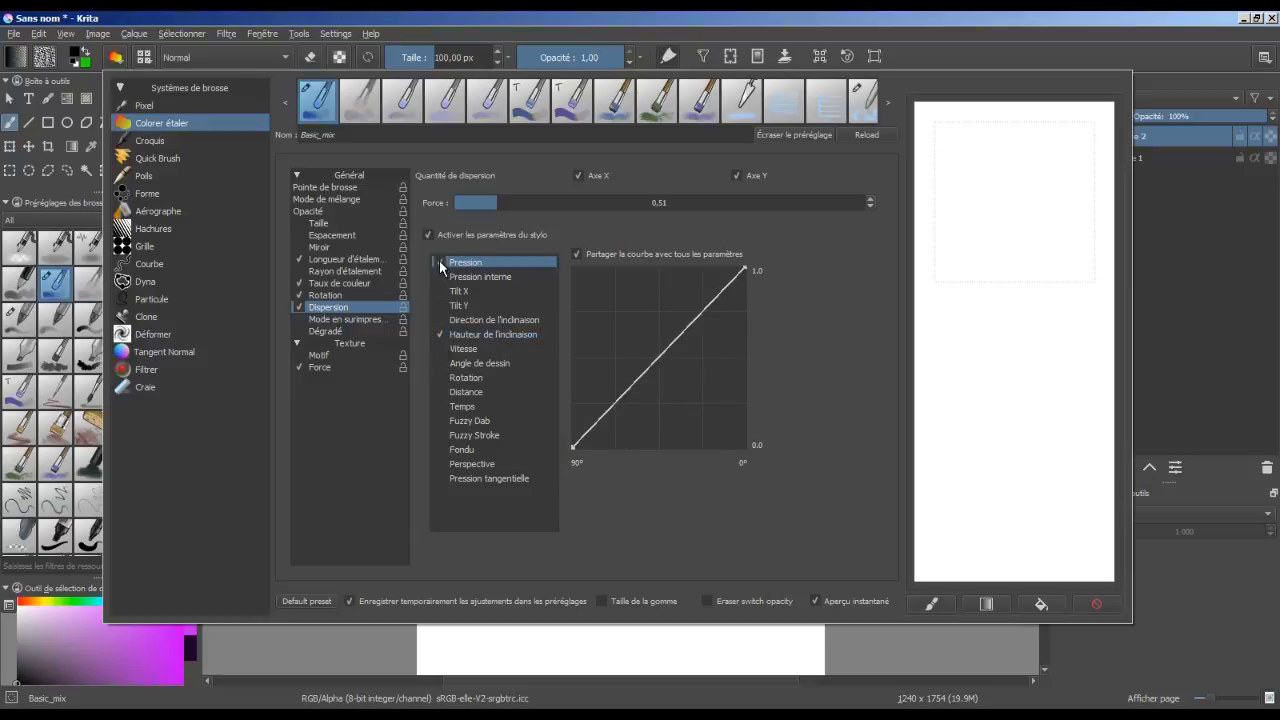
left_click(479, 335)
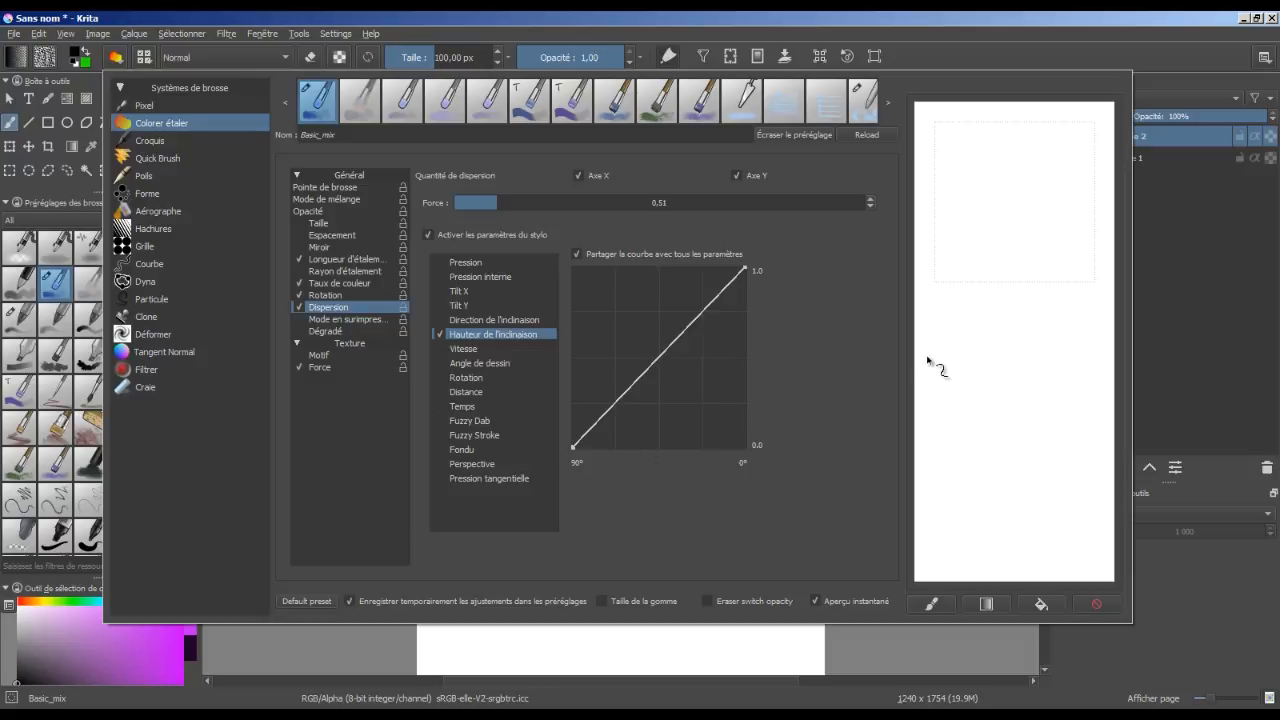
- Test the tilt-driven dispersion with strokes at different pen tilts on the scratchpad, emptying it after each trial
mouse_move(997, 349)
left_mouse_down()
mouse_move(1001, 397)
mouse_move(1011, 370)
mouse_move(1030, 368)
mouse_move(1043, 417)
mouse_move(1043, 471)
left_mouse_up()
left_click_drag(1023, 371, 1034, 430)
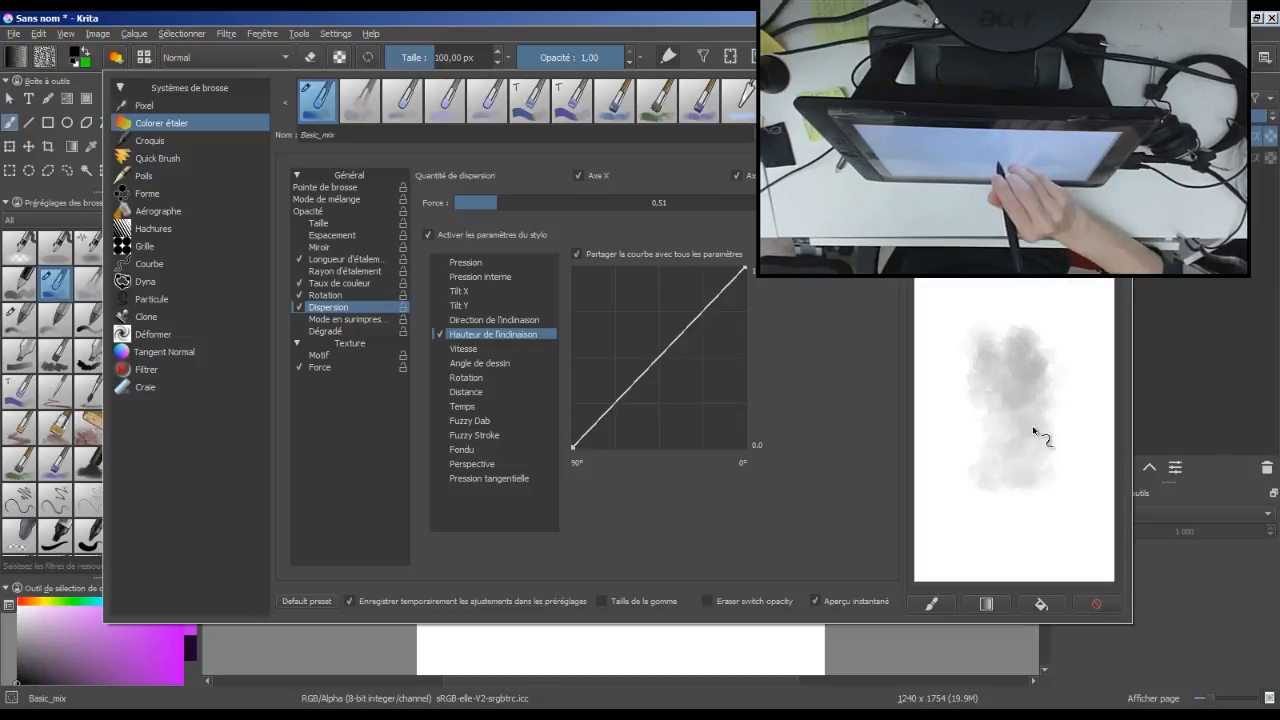
left_click(1097, 604)
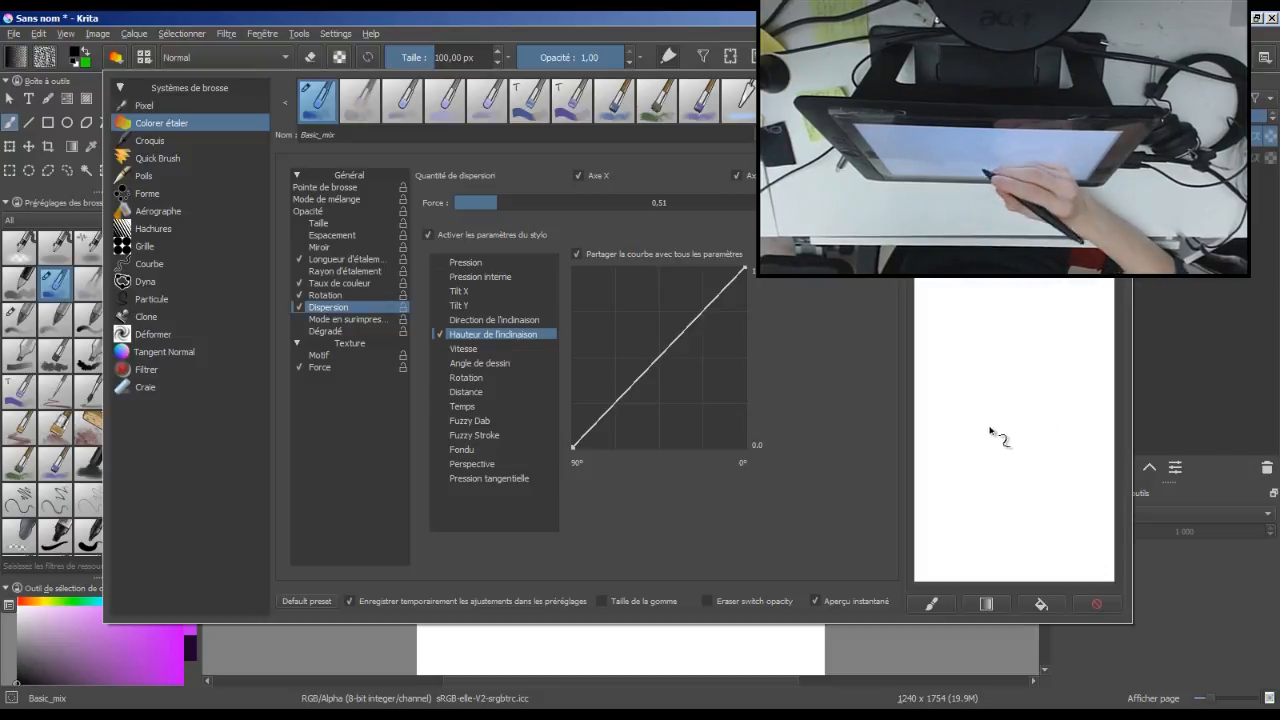
mouse_move(1003, 371)
left_mouse_down()
mouse_move(1014, 414)
mouse_move(993, 385)
mouse_move(1039, 388)
mouse_move(1016, 437)
mouse_move(1022, 371)
mouse_move(1023, 422)
mouse_move(1034, 386)
mouse_move(1041, 424)
mouse_move(1049, 368)
left_mouse_up()
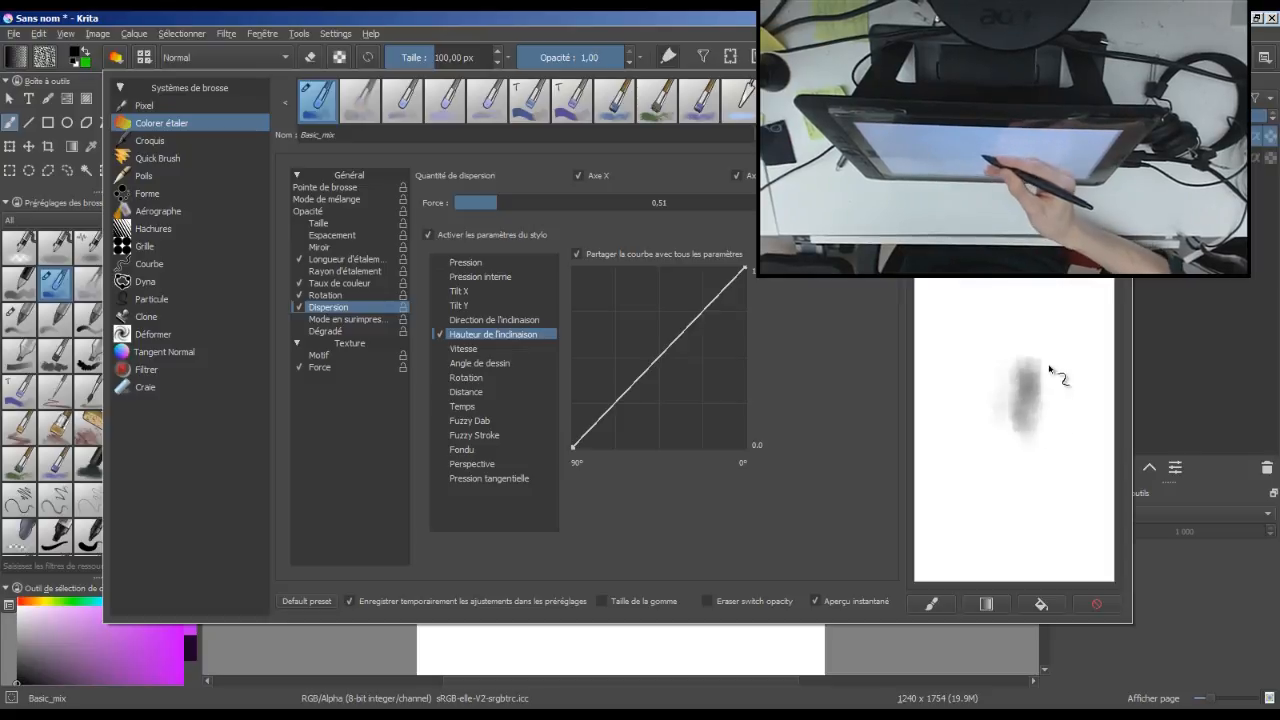
mouse_move(1051, 423)
left_mouse_down()
mouse_move(1072, 361)
mouse_move(1061, 427)
mouse_move(1041, 366)
mouse_move(1009, 430)
mouse_move(1000, 362)
mouse_move(992, 423)
mouse_move(1005, 380)
left_mouse_up()
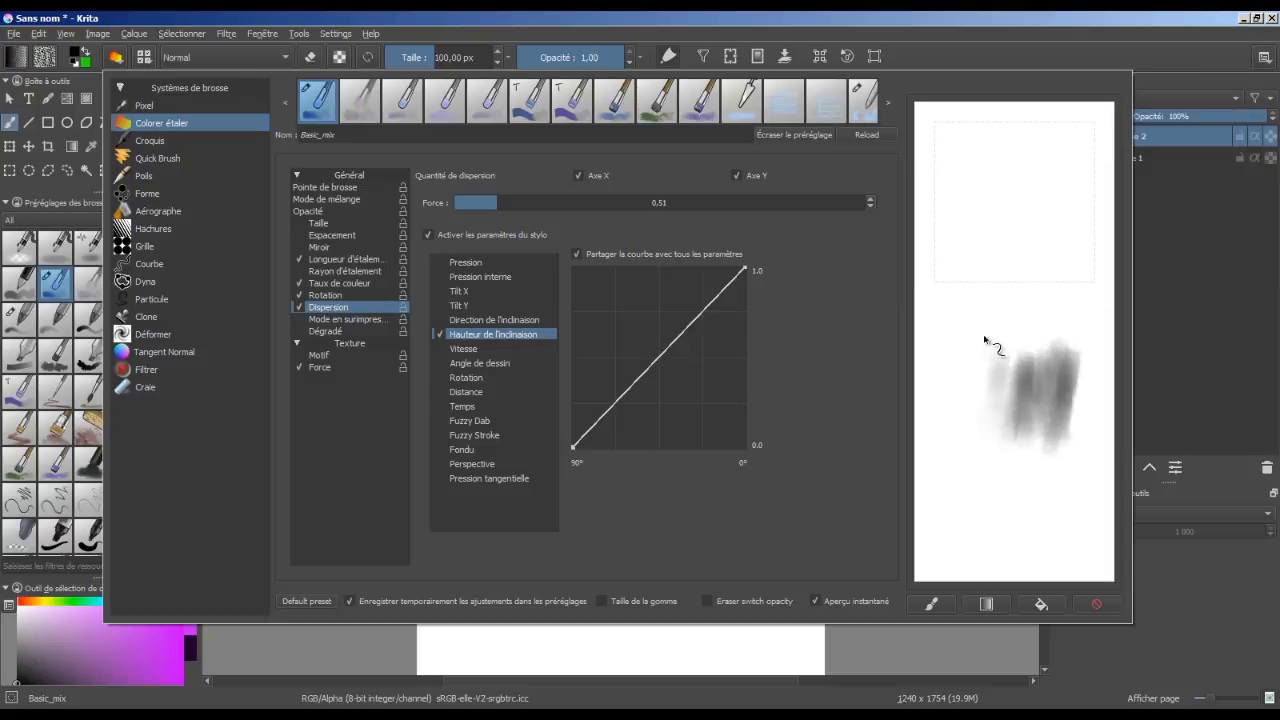
left_click(1096, 603)
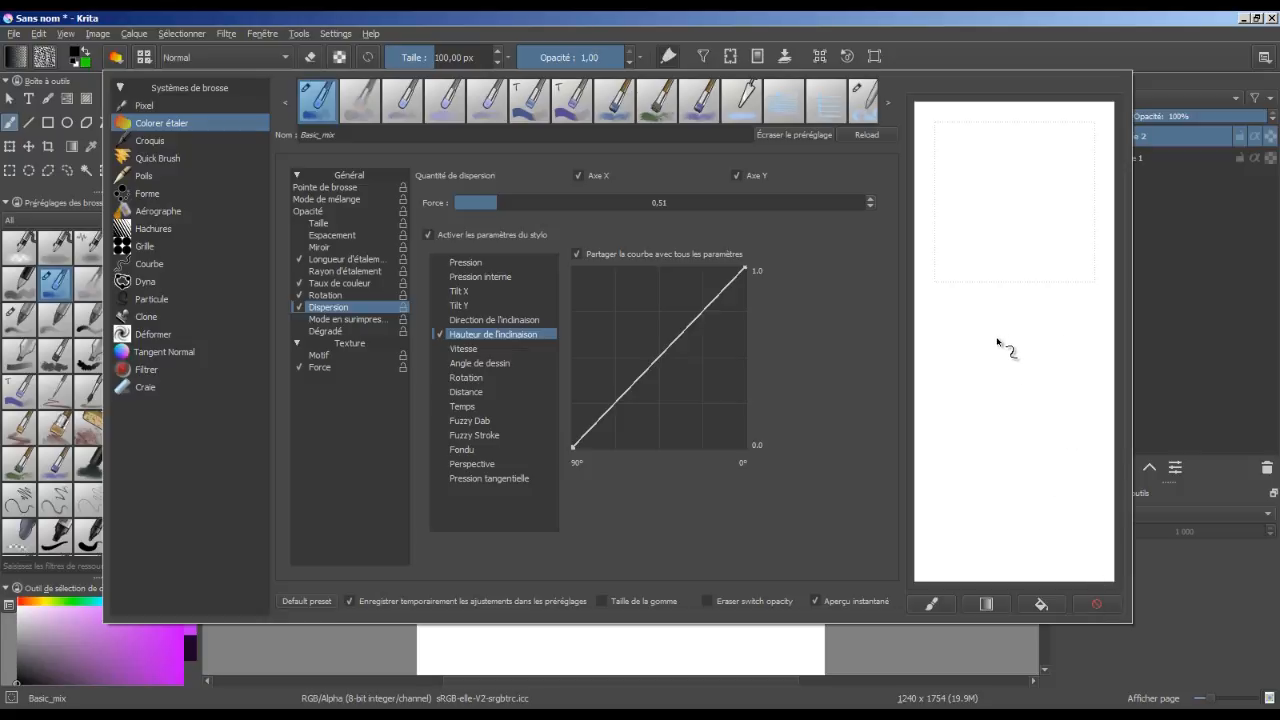
left_click_drag(997, 341, 1013, 474)
mouse_move(1015, 370)
left_mouse_down()
mouse_move(1046, 432)
mouse_move(1054, 416)
mouse_move(1031, 344)
mouse_move(1001, 371)
mouse_move(993, 450)
mouse_move(958, 341)
mouse_move(995, 452)
left_mouse_up()
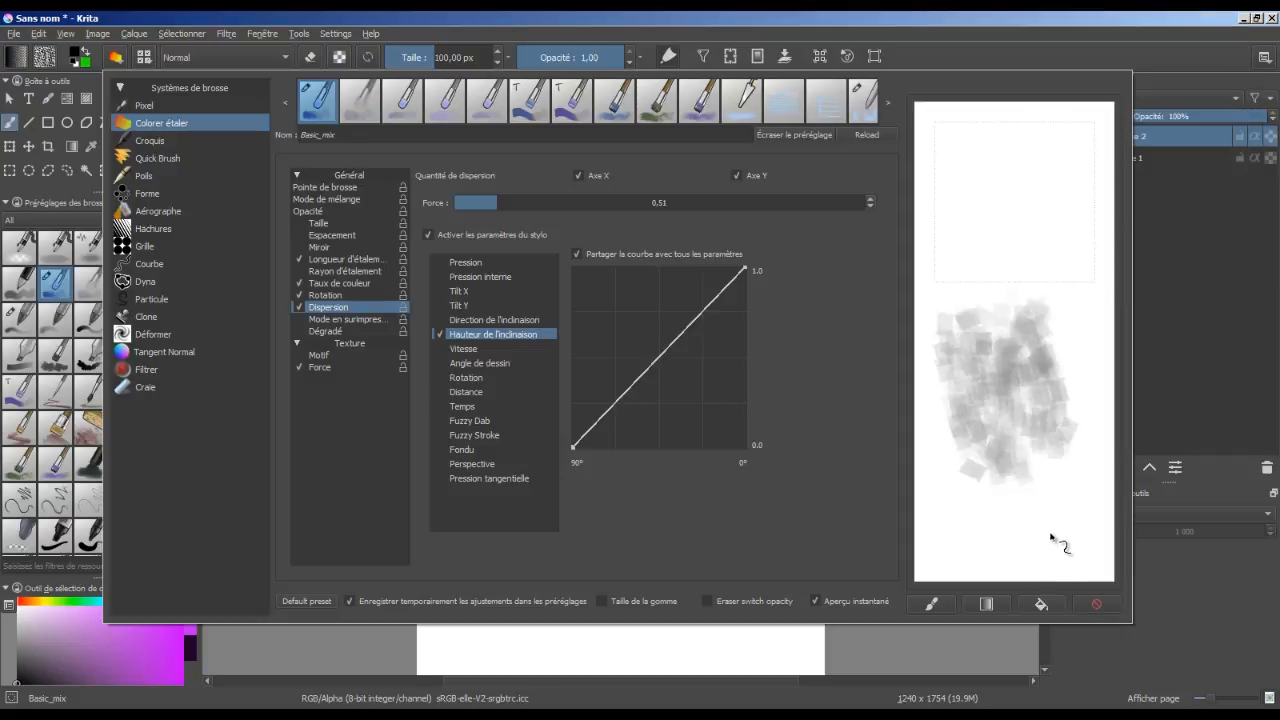
left_click(1096, 604)
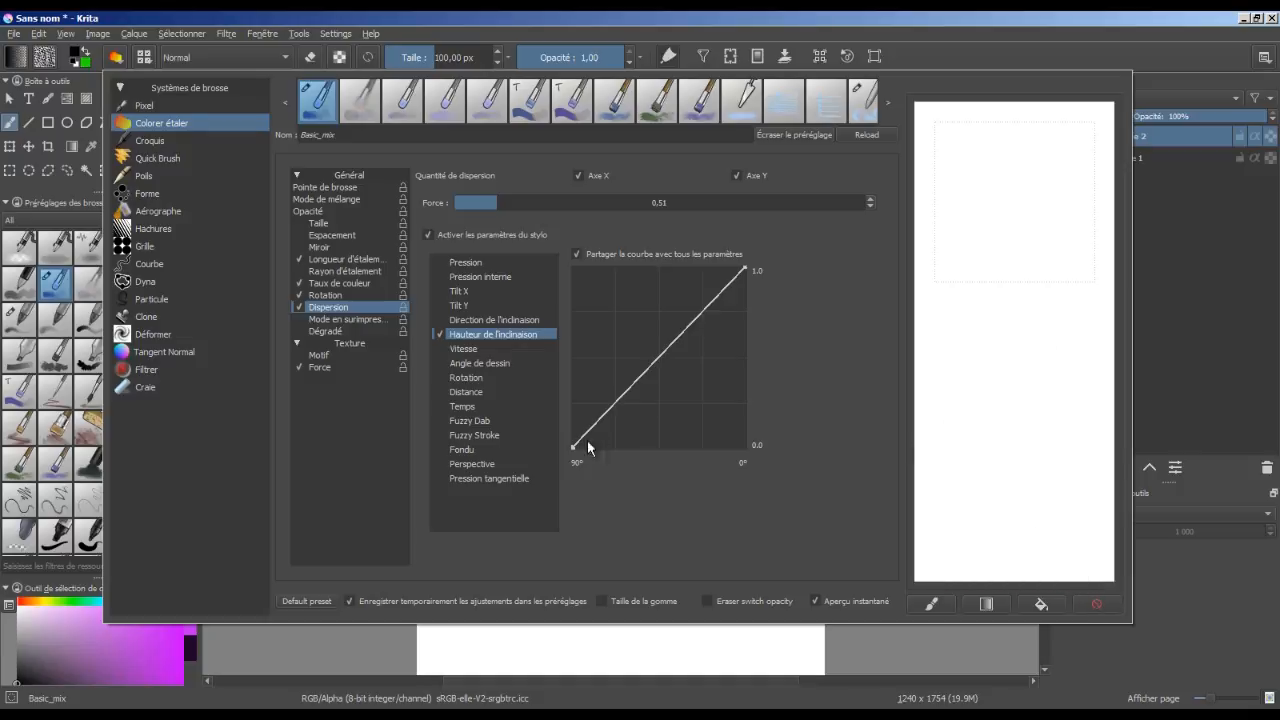
- Reshape the Hauteur de l'inclinaison dispersion curve to hold 1.0 over the first quarter and fall to 0.0 at the midpoint
left_click_drag(573, 444, 573, 268)
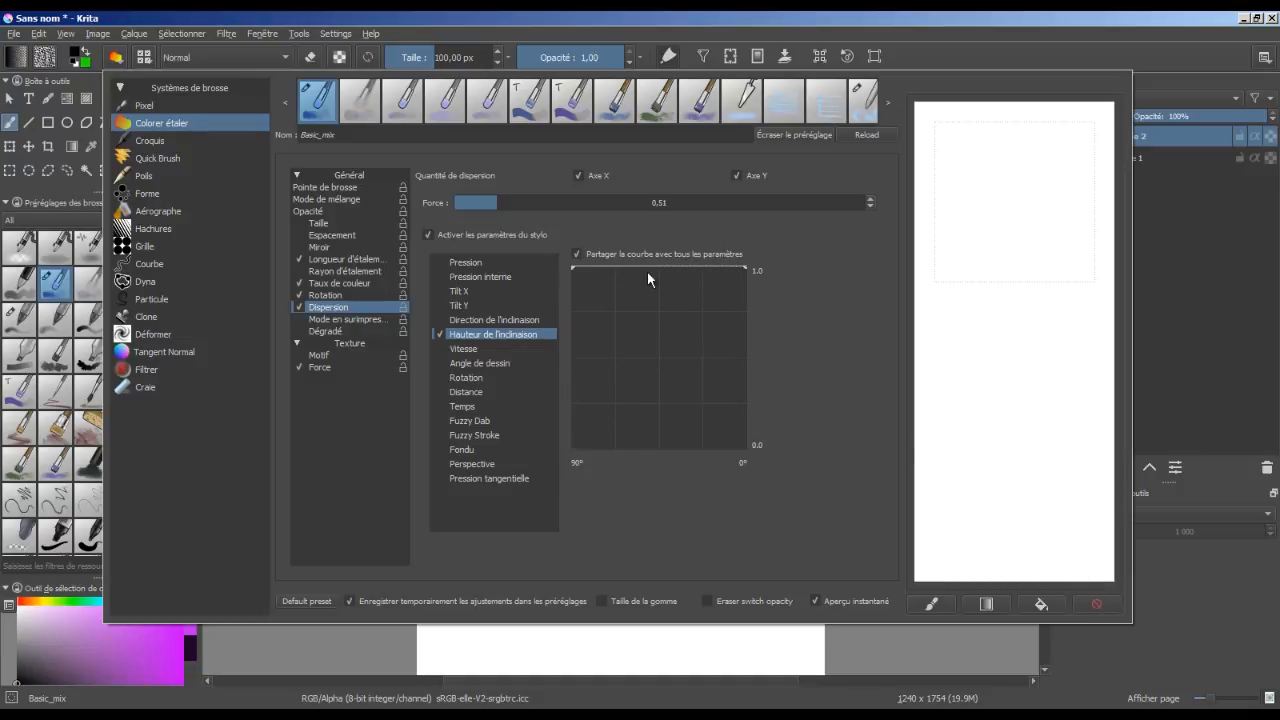
left_click_drag(743, 268, 659, 460)
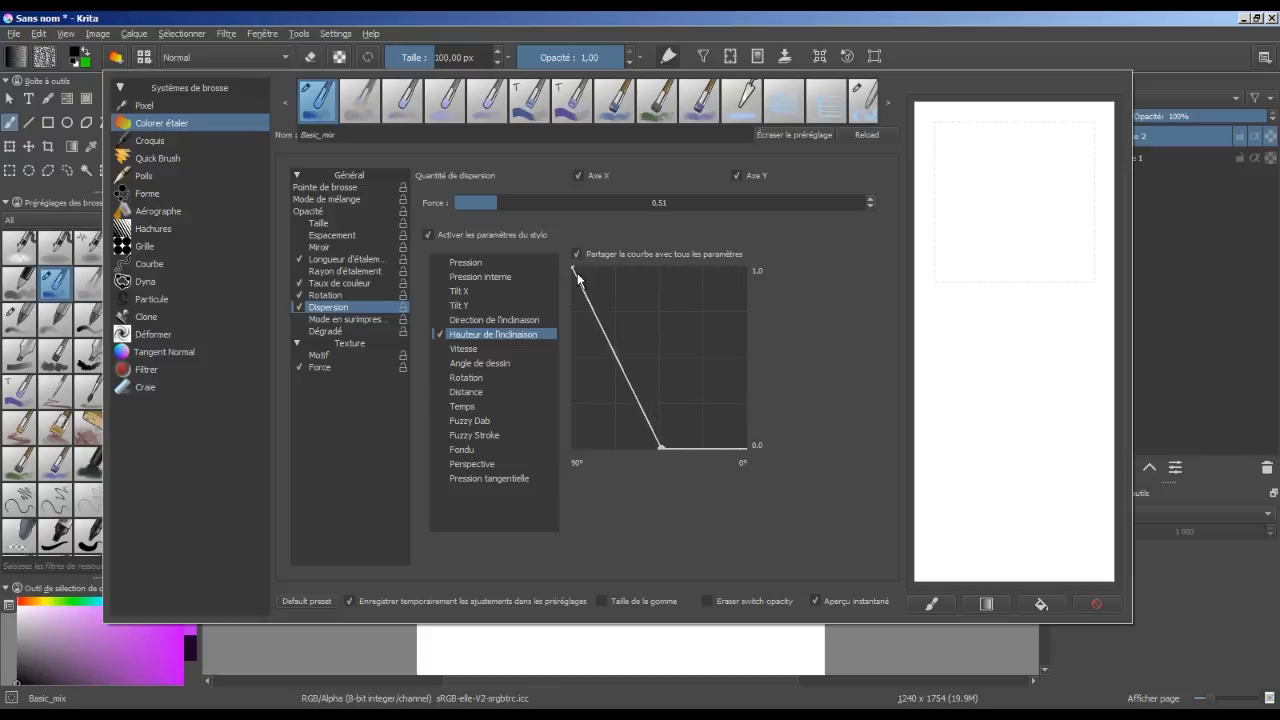
left_click_drag(574, 267, 618, 262)
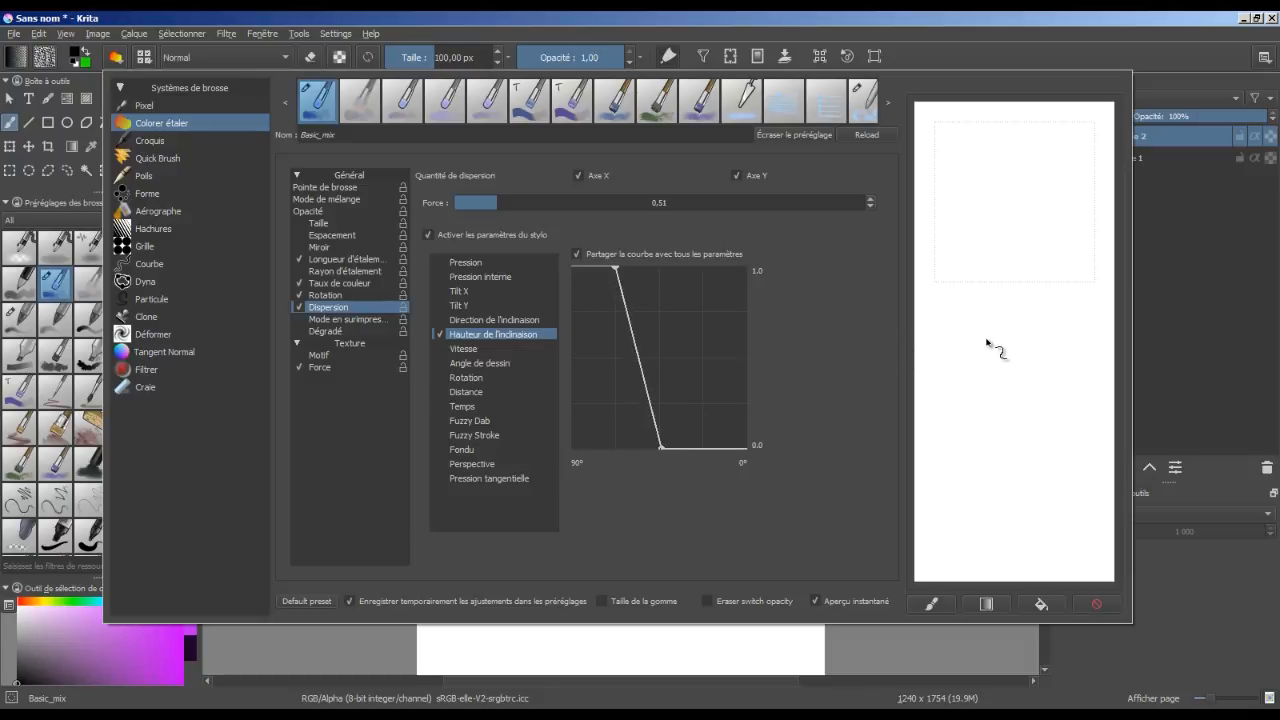
- Paint scattered strokes on the scratchpad to test the inverted dispersion curve, and empty the scratchpad
left_click_drag(984, 324, 1006, 462)
mouse_move(1030, 335)
left_mouse_down()
mouse_move(1023, 442)
mouse_move(1059, 380)
mouse_move(1014, 440)
left_mouse_up()
mouse_move(995, 392)
left_mouse_down()
mouse_move(1009, 348)
mouse_move(1042, 356)
mouse_move(1073, 426)
mouse_move(1045, 459)
mouse_move(986, 457)
left_mouse_up()
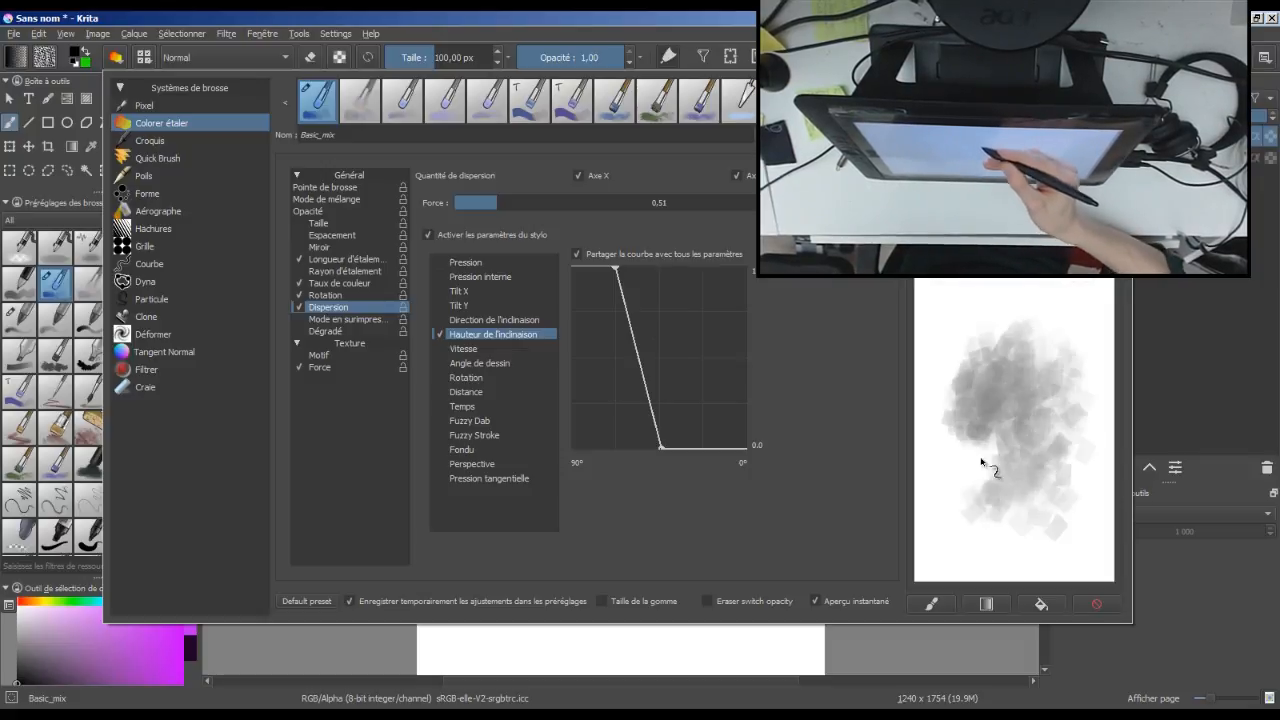
left_click(1097, 604)
- Paint several parallel vertical strokes without scatter, cover them with scattered dabs, and empty the scratchpad
left_click_drag(972, 342, 1002, 468)
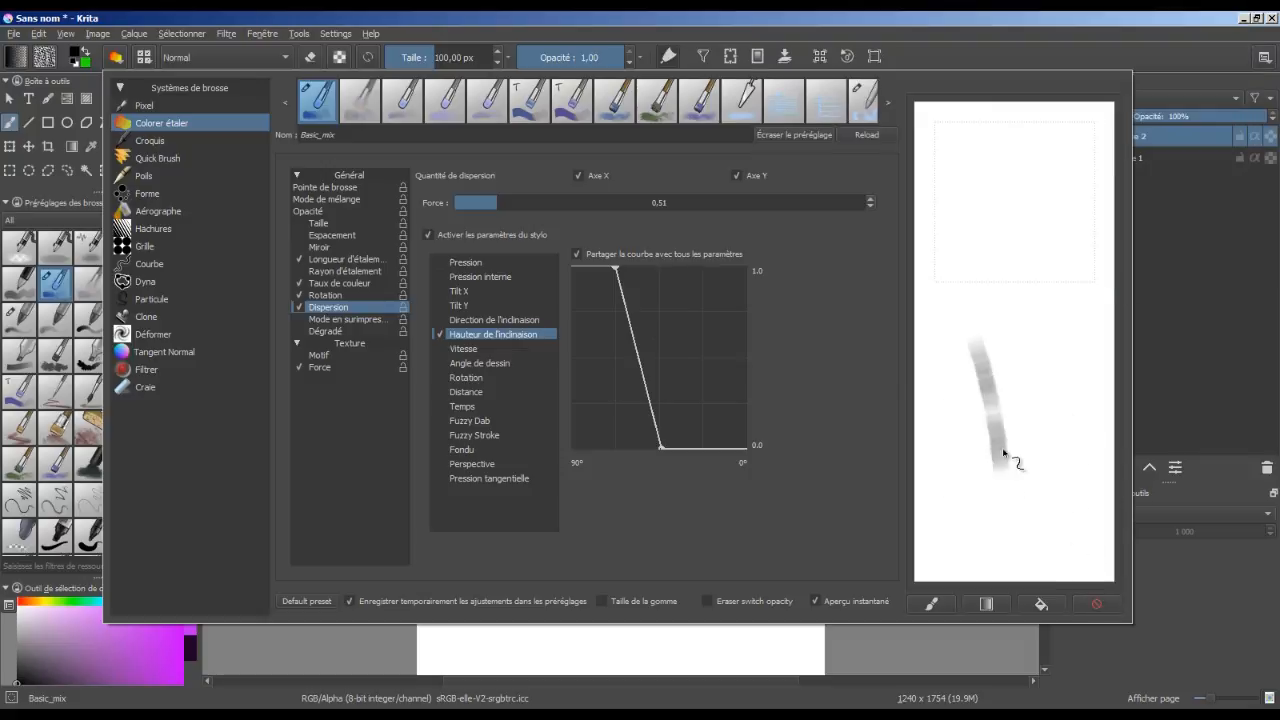
mouse_move(1016, 344)
left_mouse_down()
mouse_move(1014, 462)
mouse_move(1034, 389)
mouse_move(1010, 492)
left_mouse_up()
left_click(1030, 346)
left_click_drag(1034, 388, 1036, 500)
left_click_drag(1046, 351, 1045, 495)
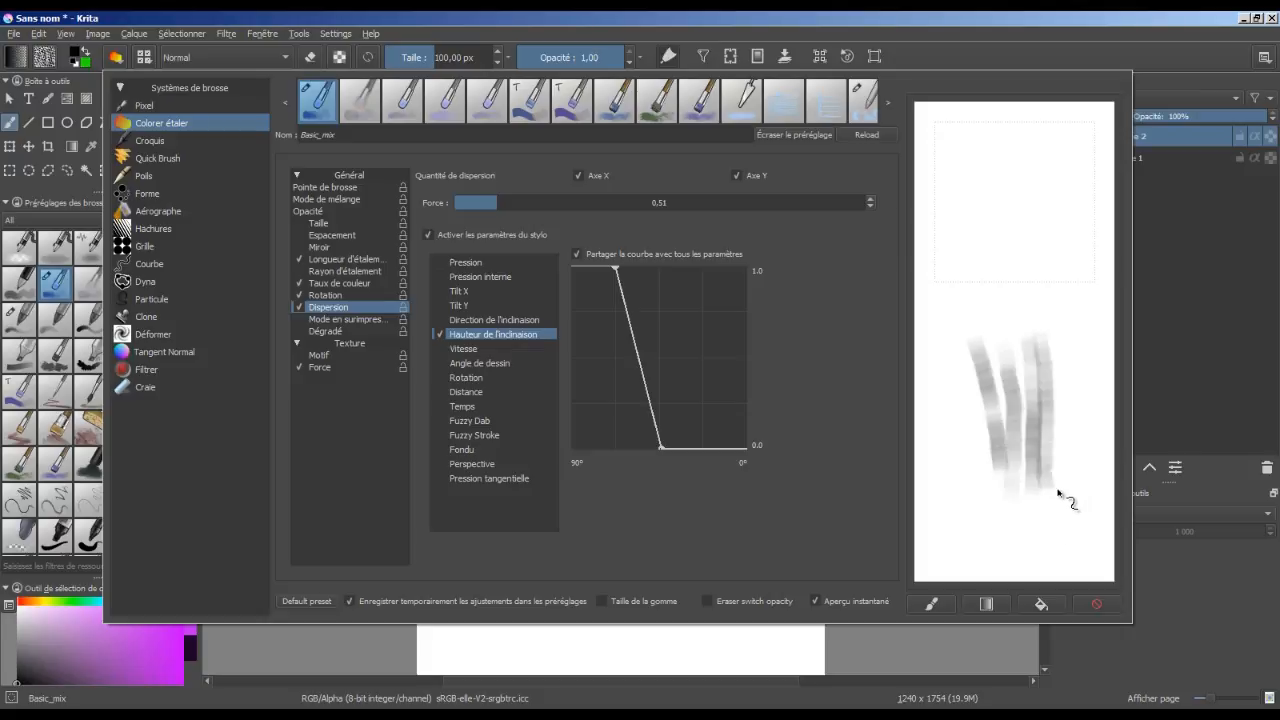
mouse_move(986, 423)
left_mouse_down()
mouse_move(970, 420)
mouse_move(989, 392)
mouse_move(985, 360)
mouse_move(980, 374)
mouse_move(1037, 354)
mouse_move(1053, 374)
left_mouse_up()
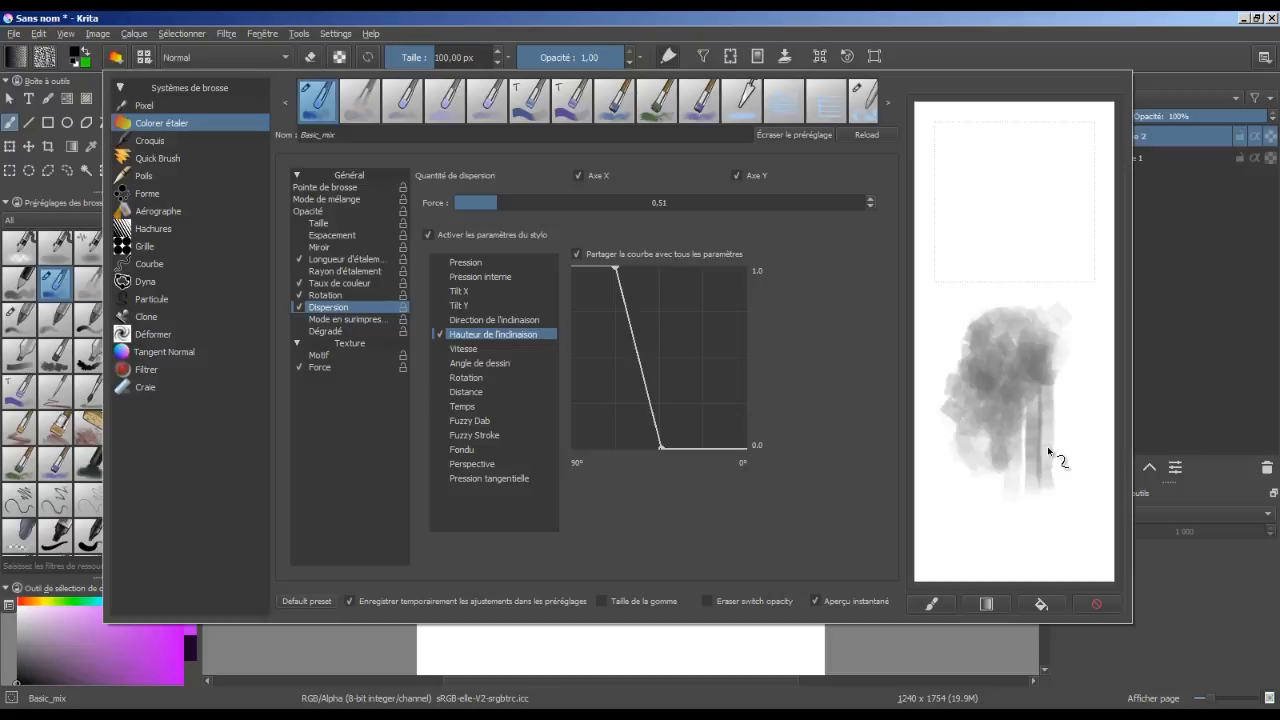
left_click(1096, 606)
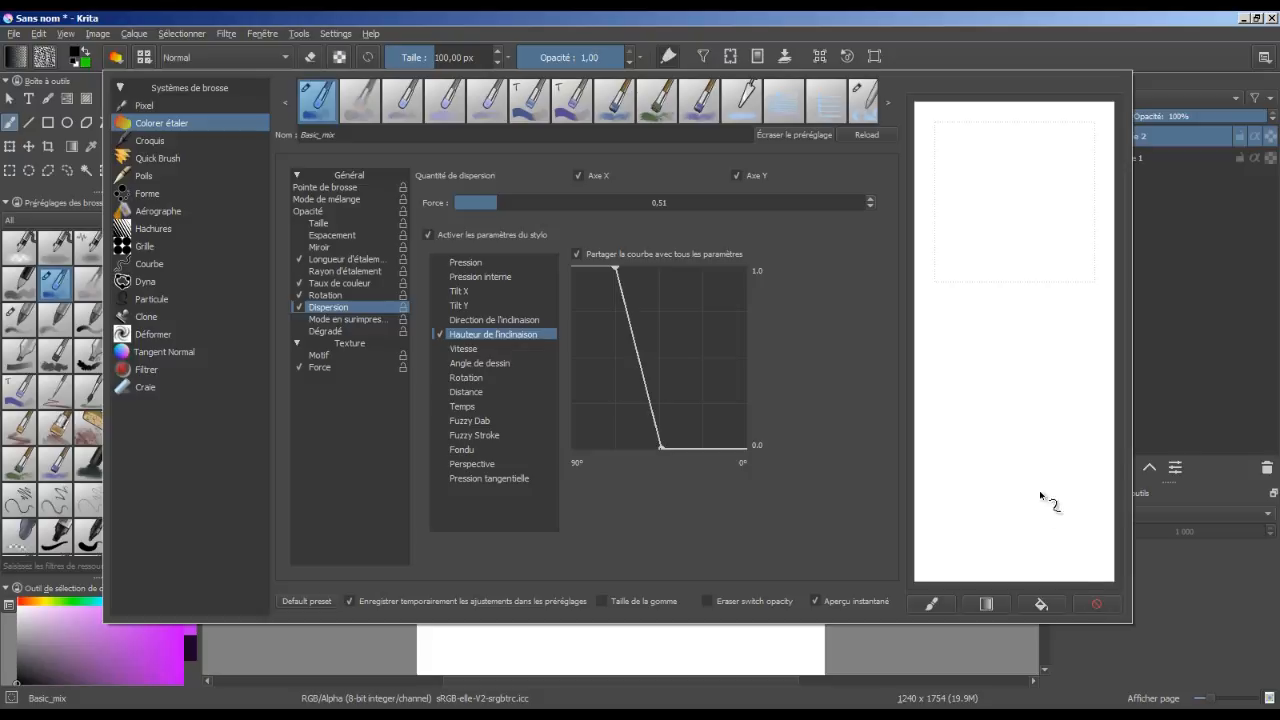
- Show the preset's icon on the scratchpad, fill the background with a gradient, and empty the scratchpad
left_click(932, 605)
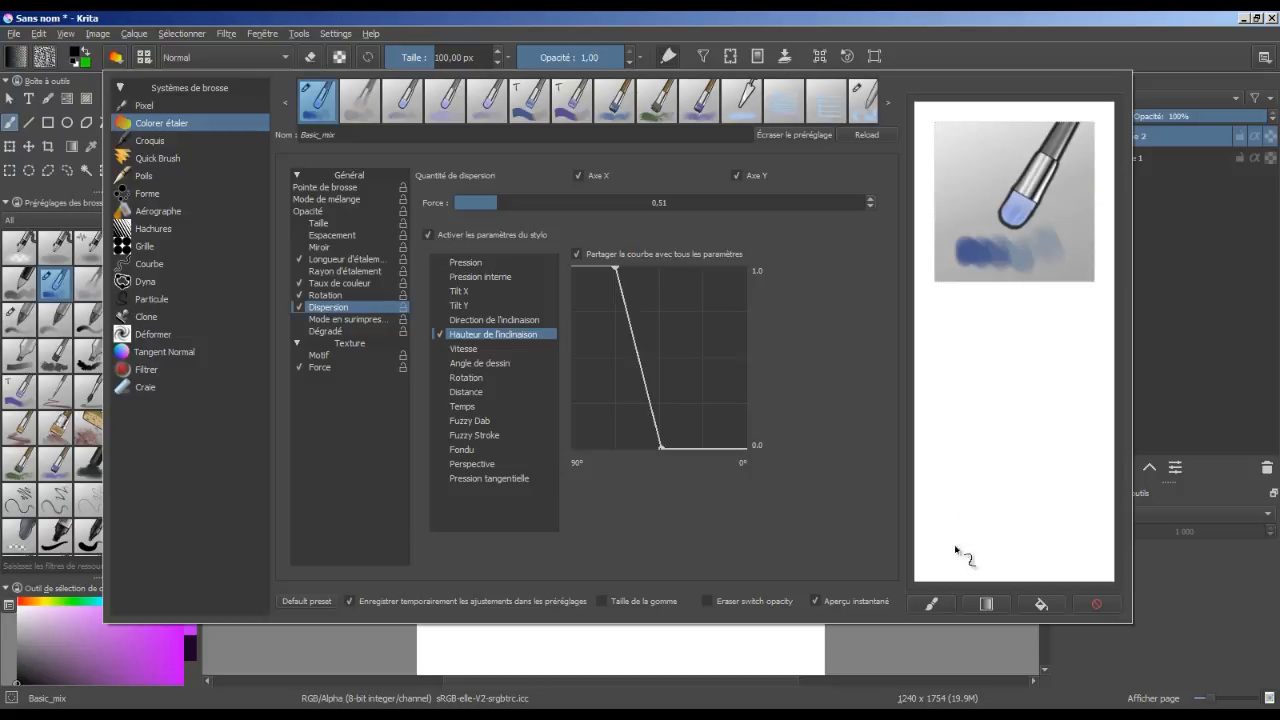
left_click(988, 606)
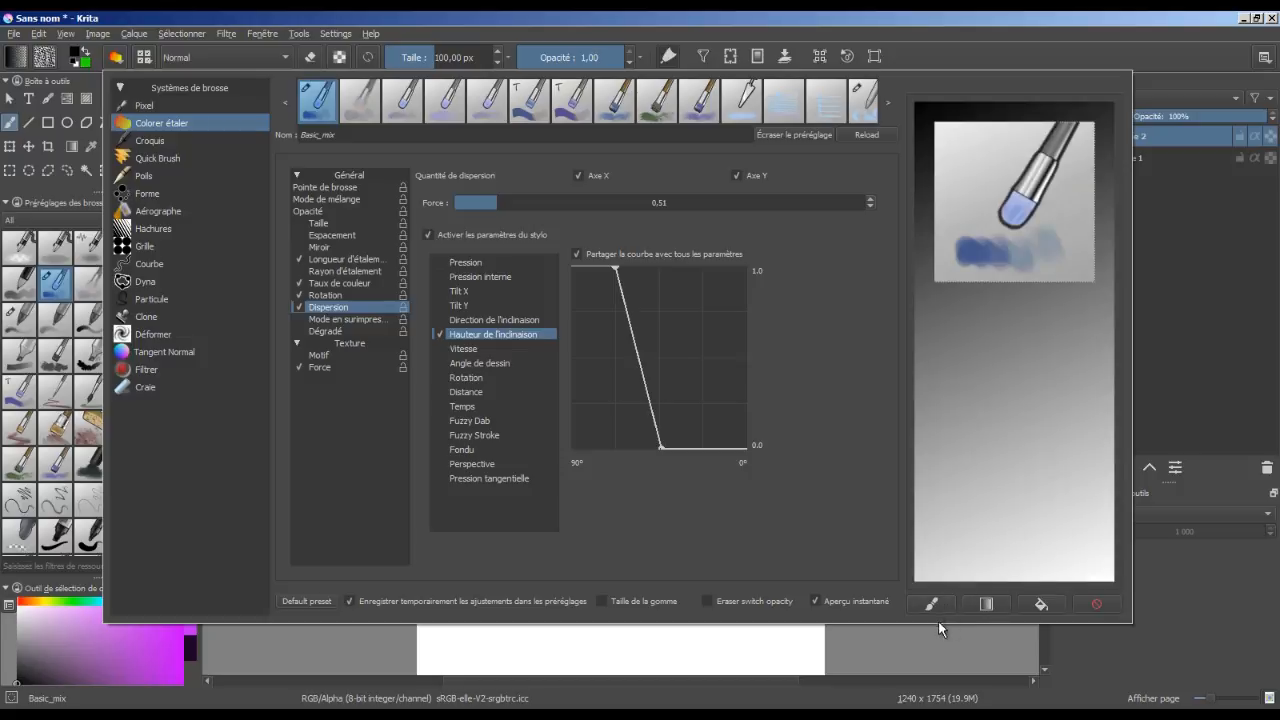
left_click(1094, 600)
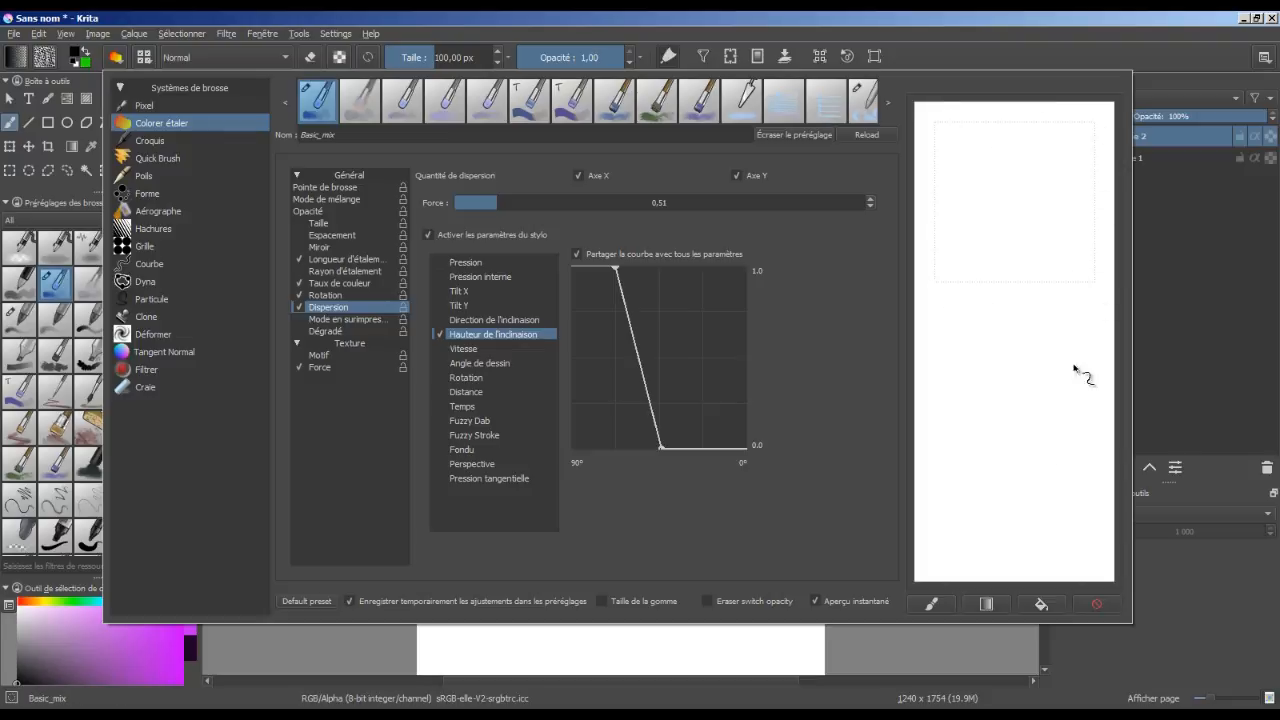
- Load the preset's icon onto the scratchpad again and paint the letters JM over its upper part
left_click(933, 604)
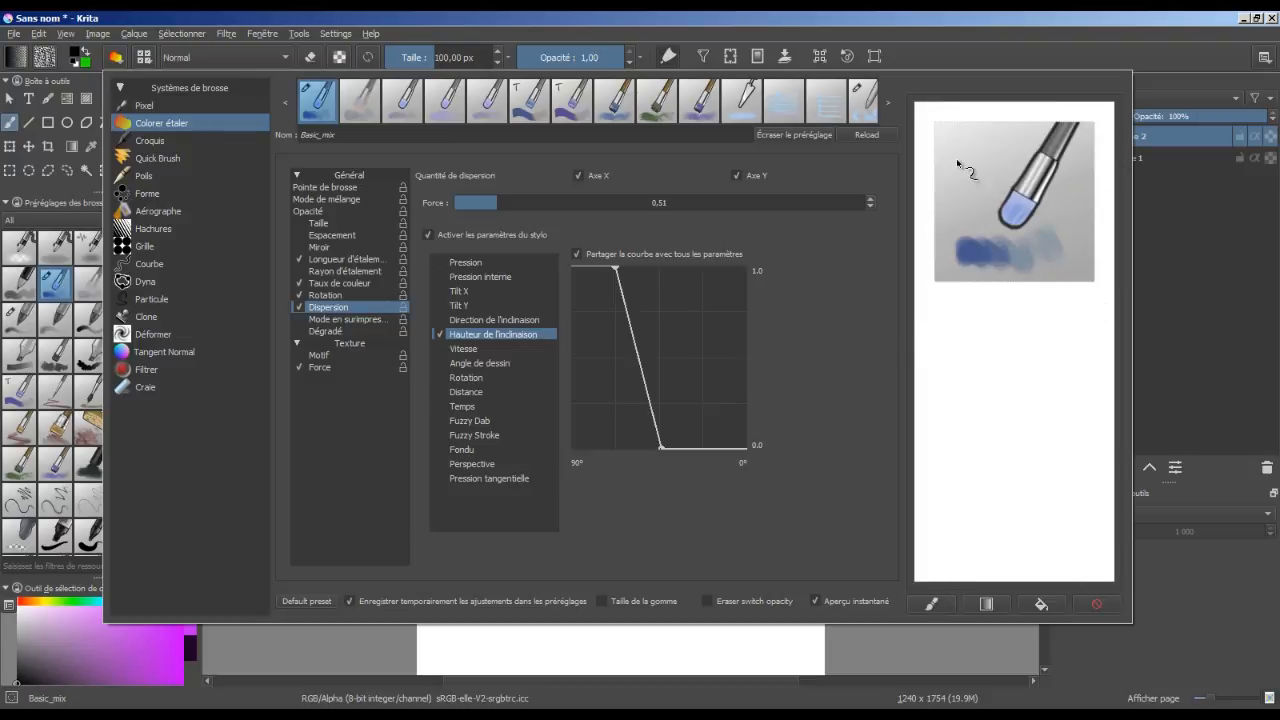
left_click_drag(975, 157, 955, 190)
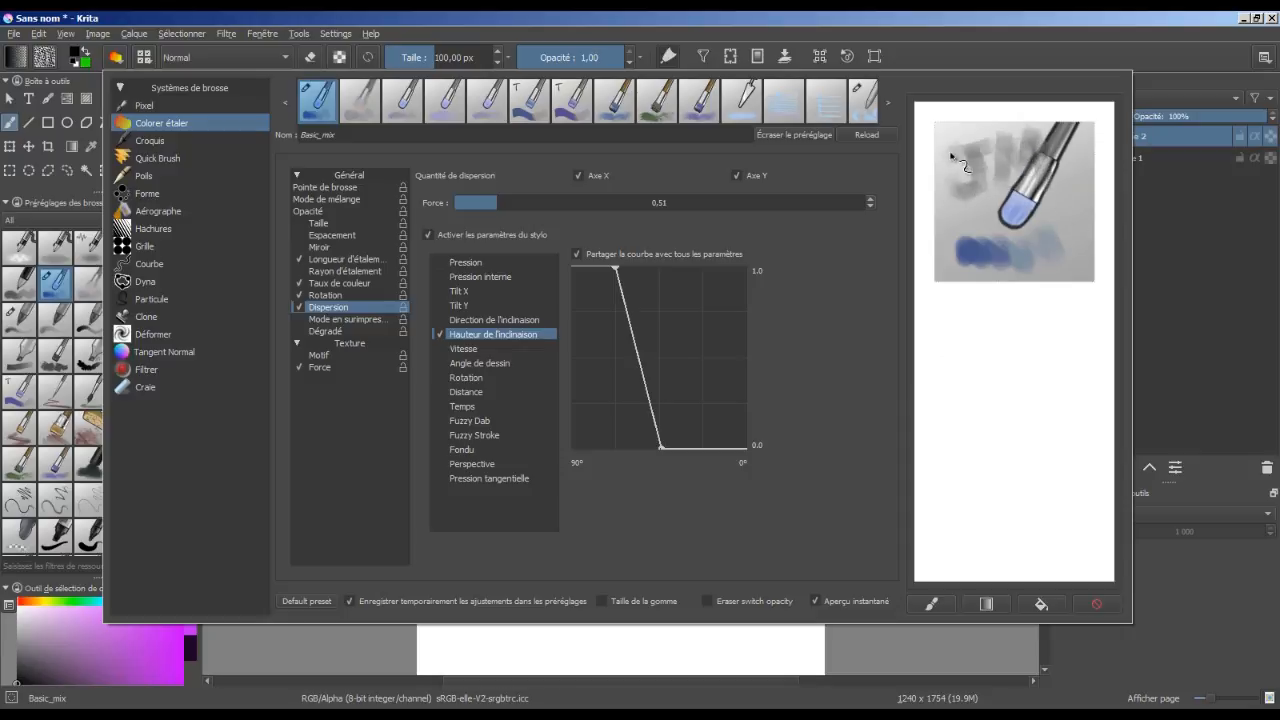
mouse_move(970, 146)
left_mouse_down()
mouse_move(978, 181)
mouse_move(948, 180)
mouse_move(967, 191)
mouse_move(983, 158)
mouse_move(986, 172)
mouse_move(1018, 150)
mouse_move(1005, 138)
mouse_move(1032, 130)
left_mouse_up()
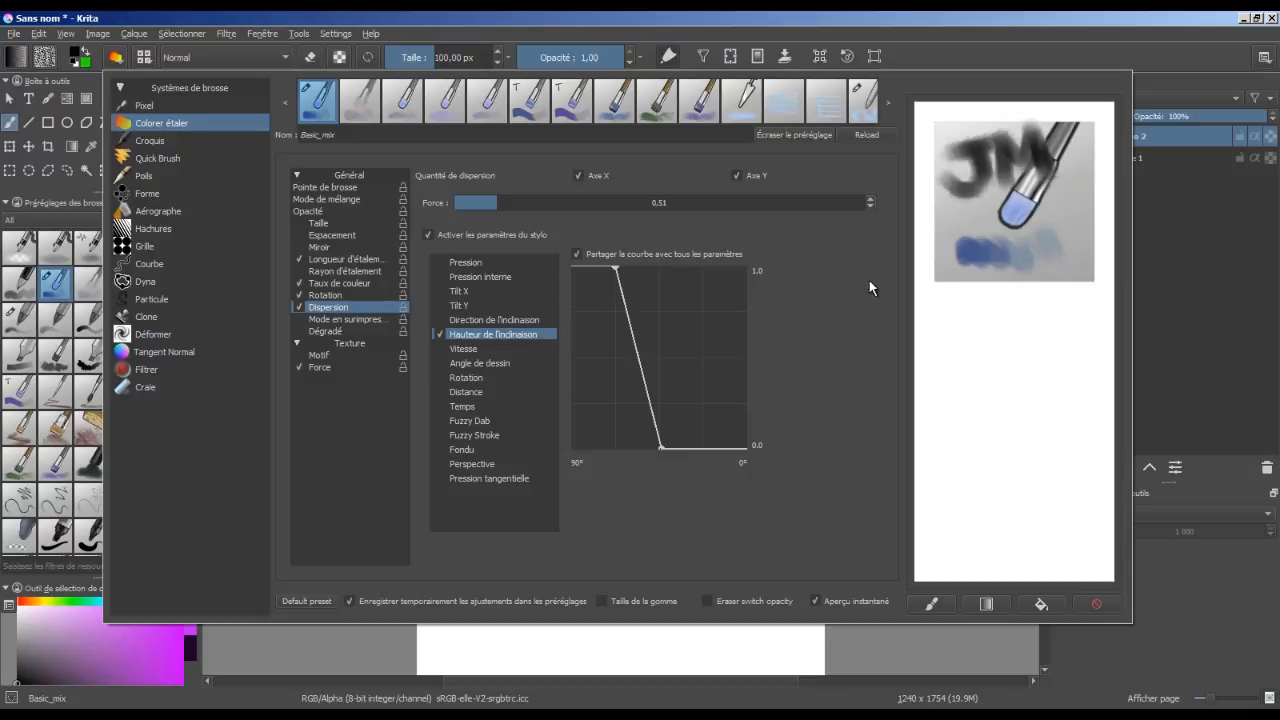
- Save the modified Basic_mix brush as a new preset named Basic_mix_JM_Tuto
left_click(534, 137)
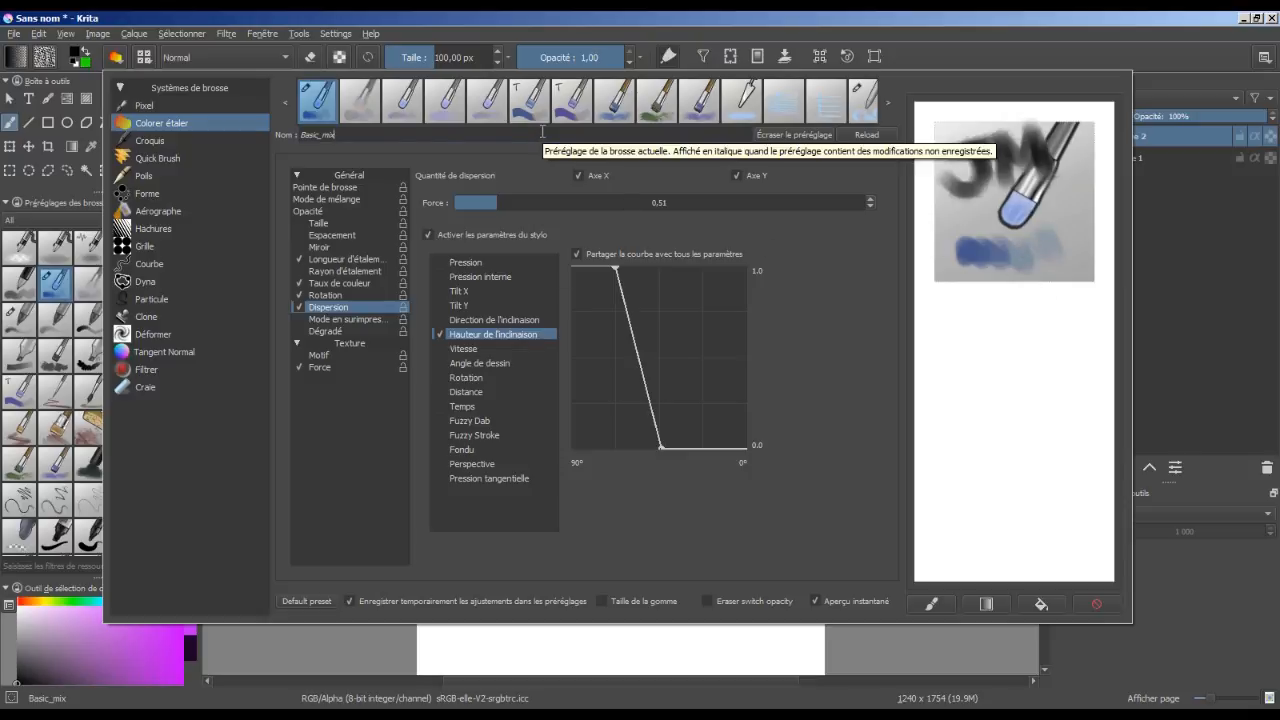
type("_")
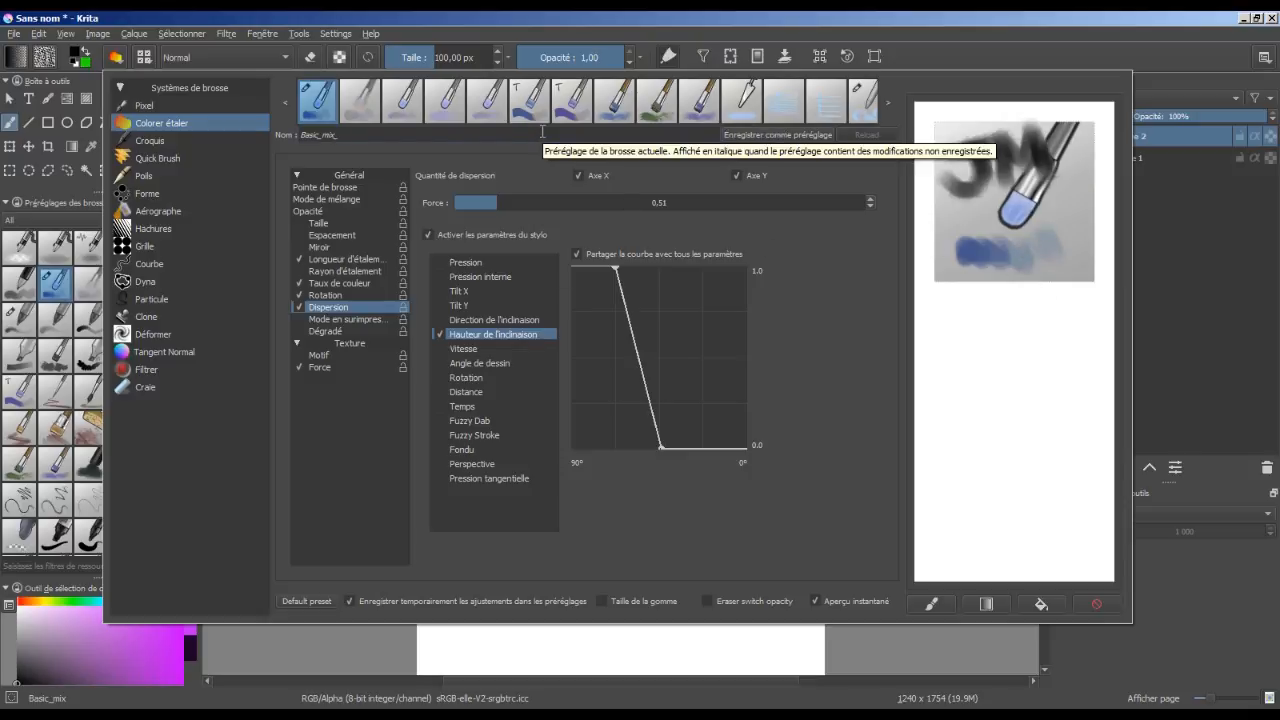
type("JN")
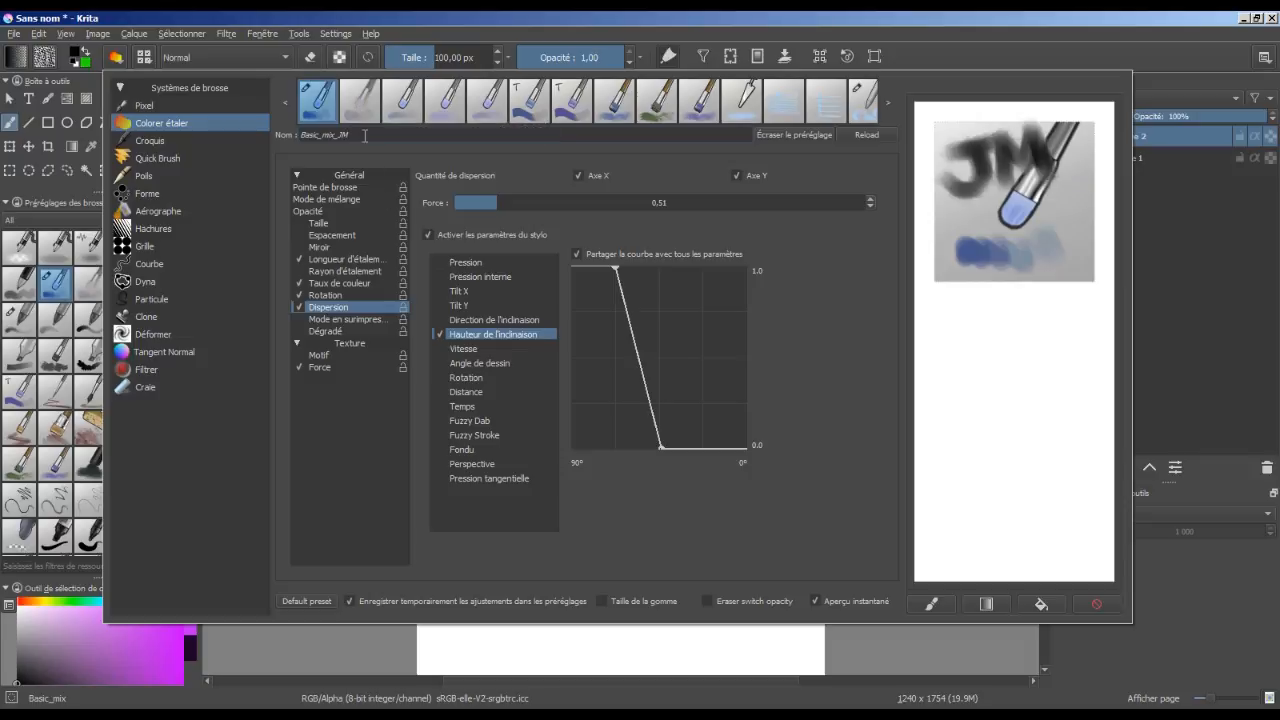
type("_Tuto")
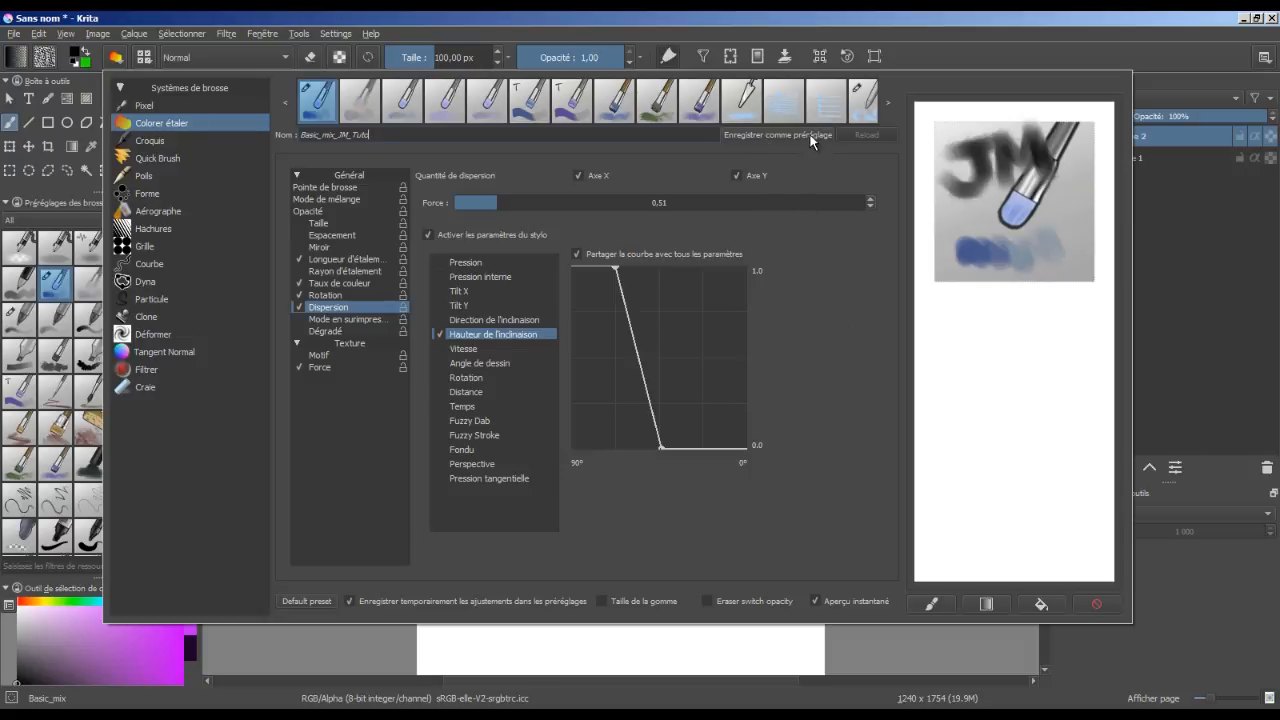
left_click(810, 137)
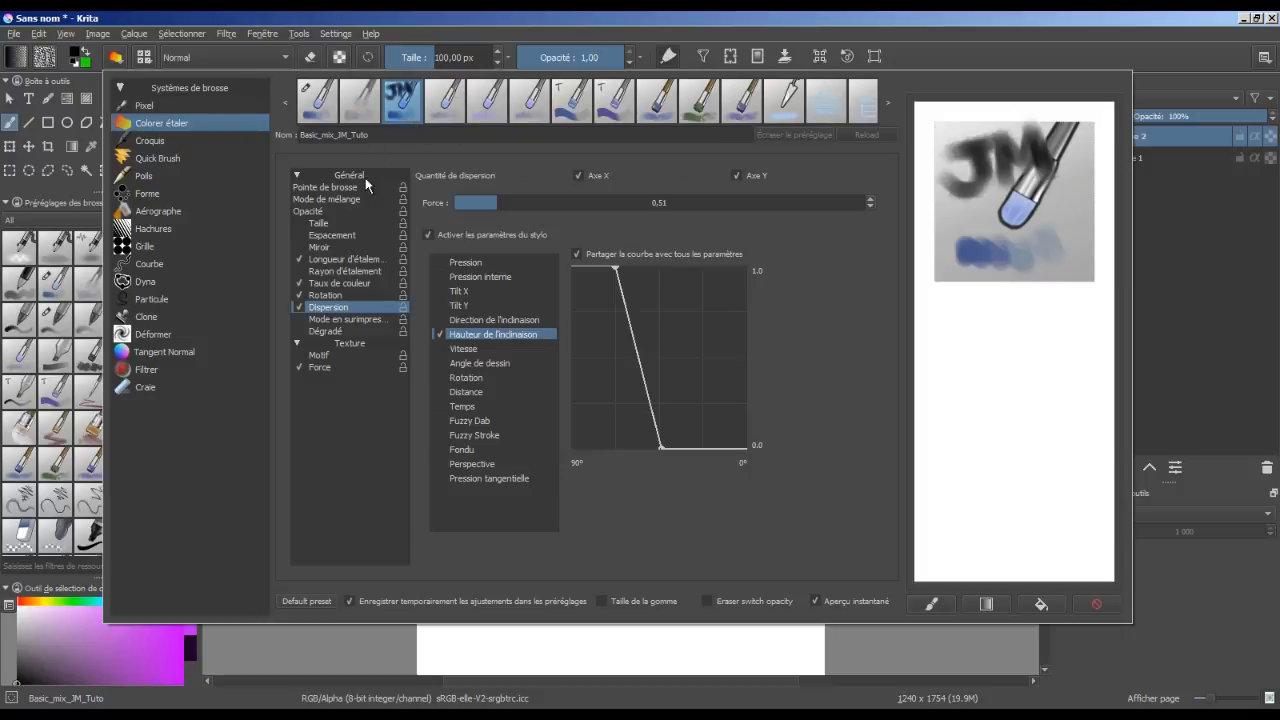
- Assign the Basic_mix_JM_Tuto preset to the TutoZopiak tag and show only the brushes with that tag
left_click(60, 222)
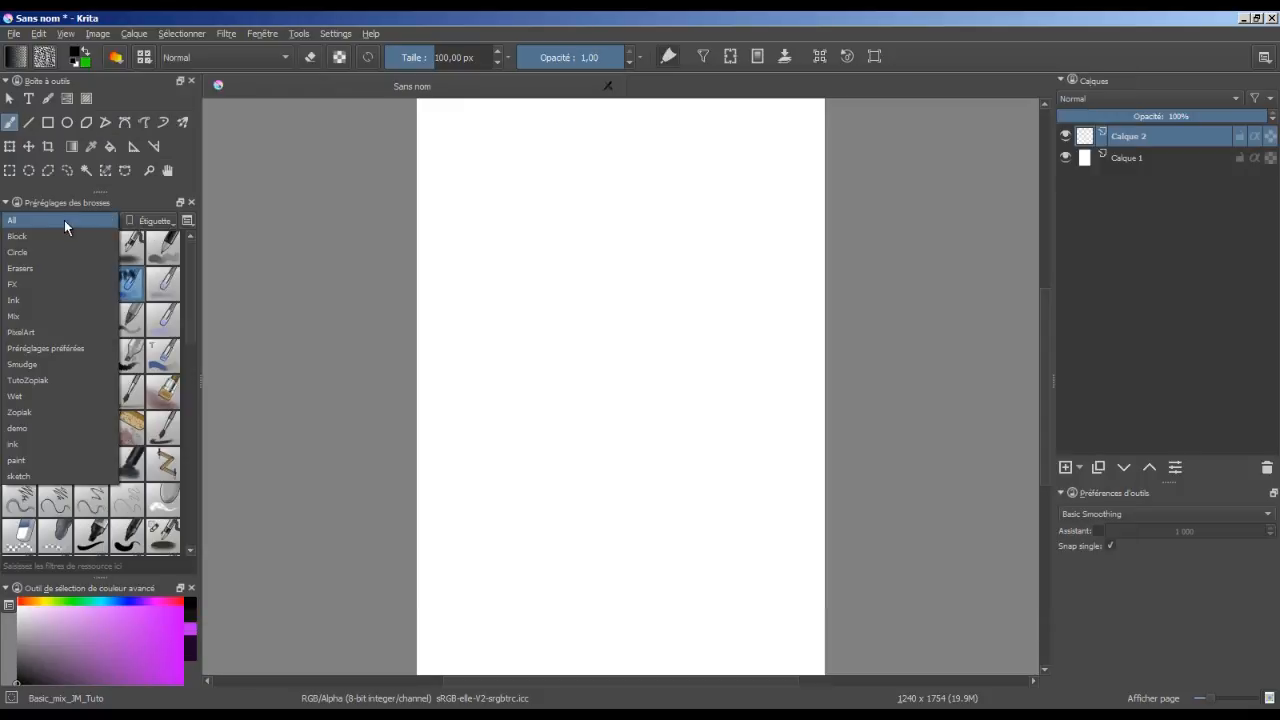
left_click(64, 222)
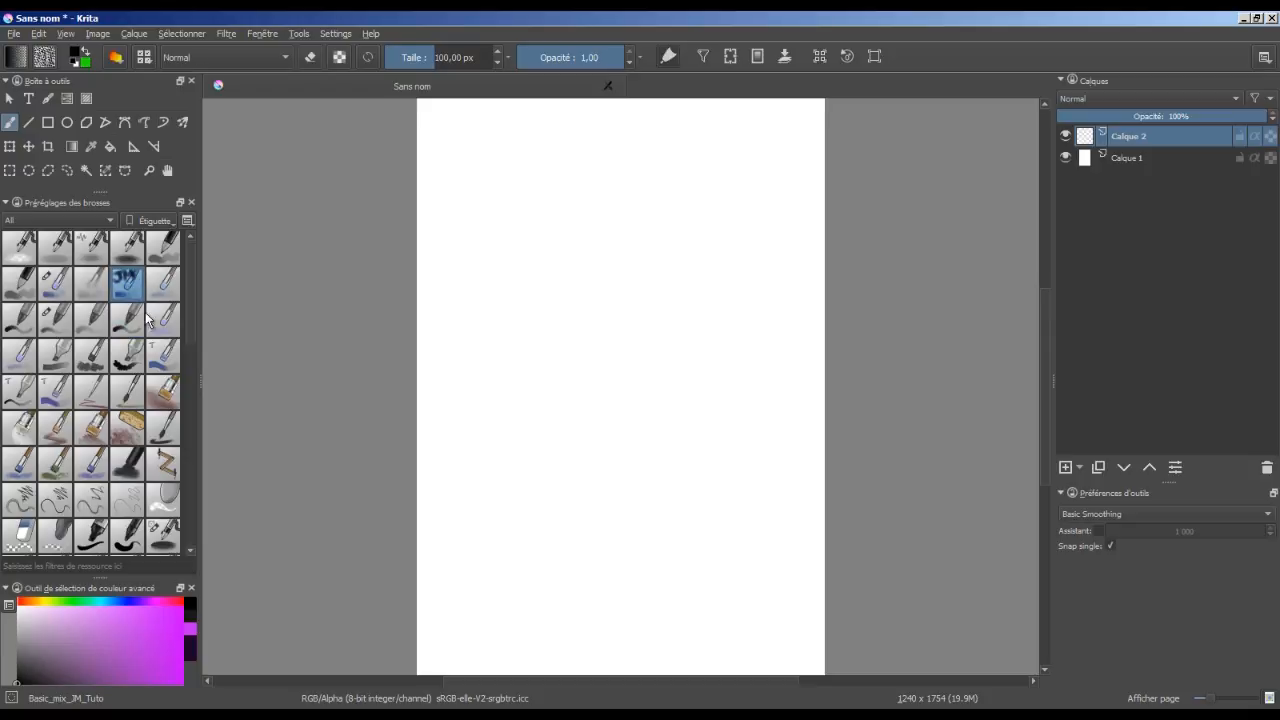
right_click(129, 284)
mouse_move(223, 308)
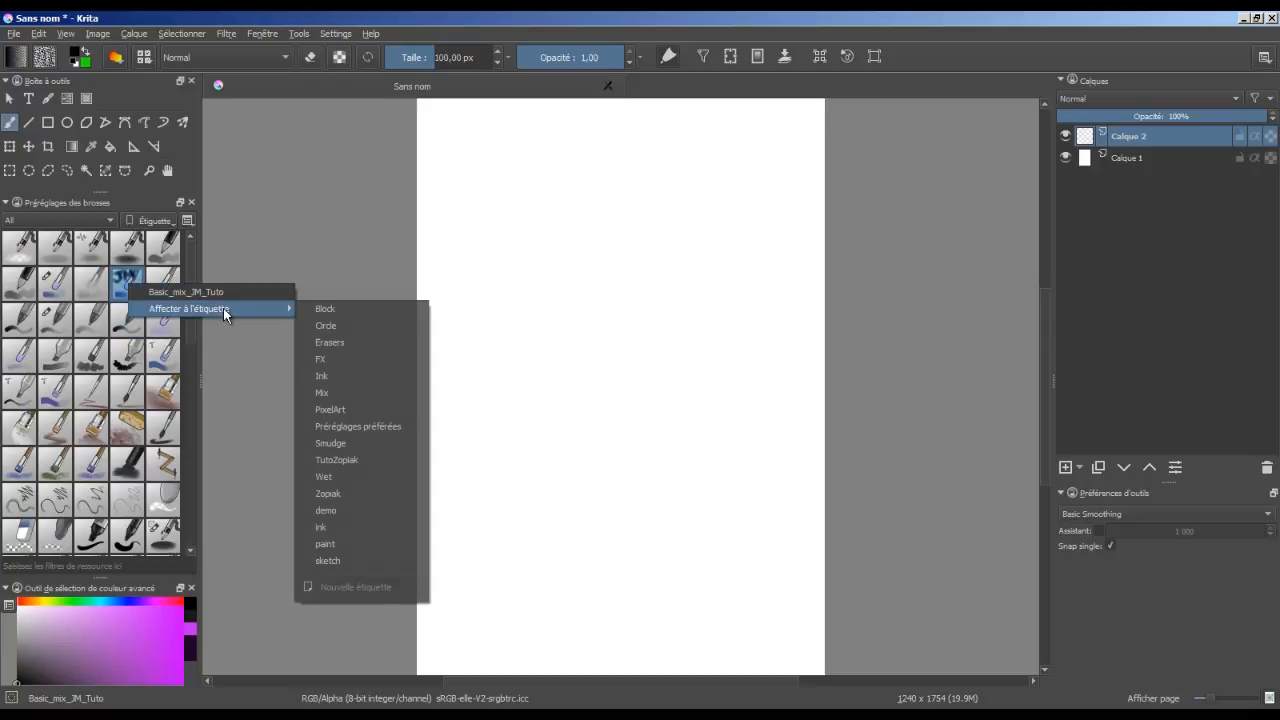
left_click(365, 460)
left_click(95, 220)
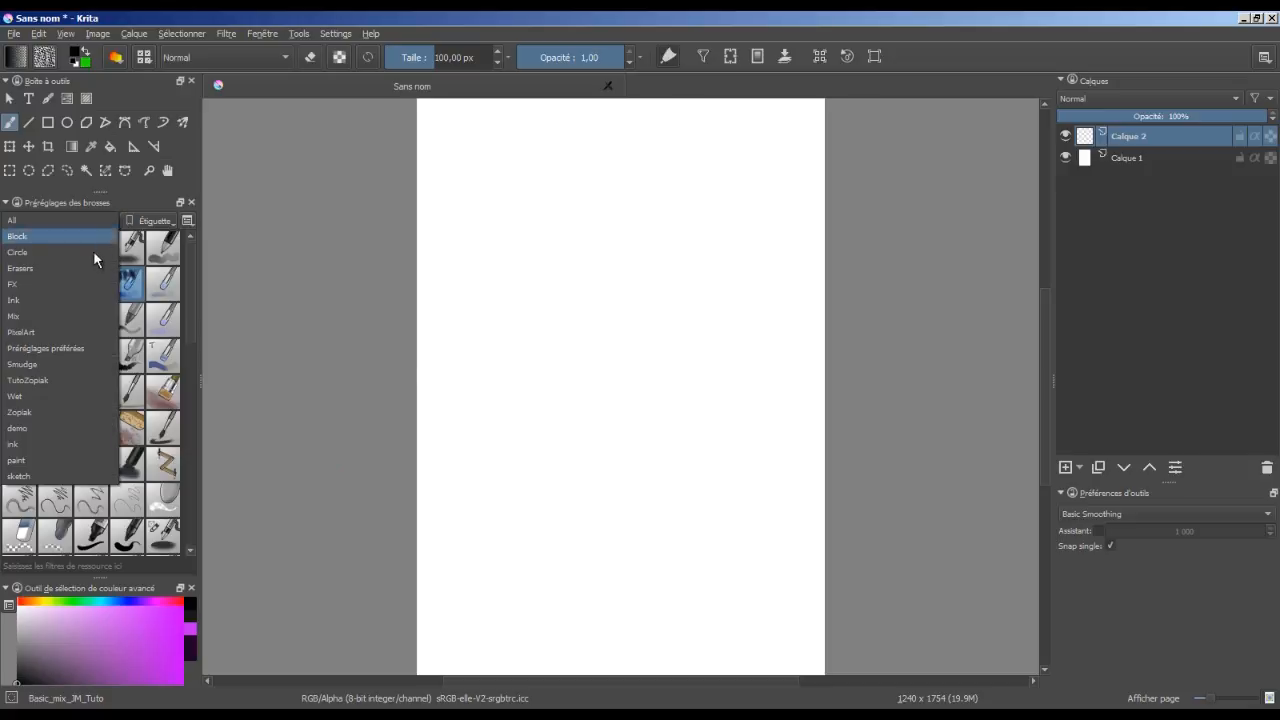
left_click(72, 381)
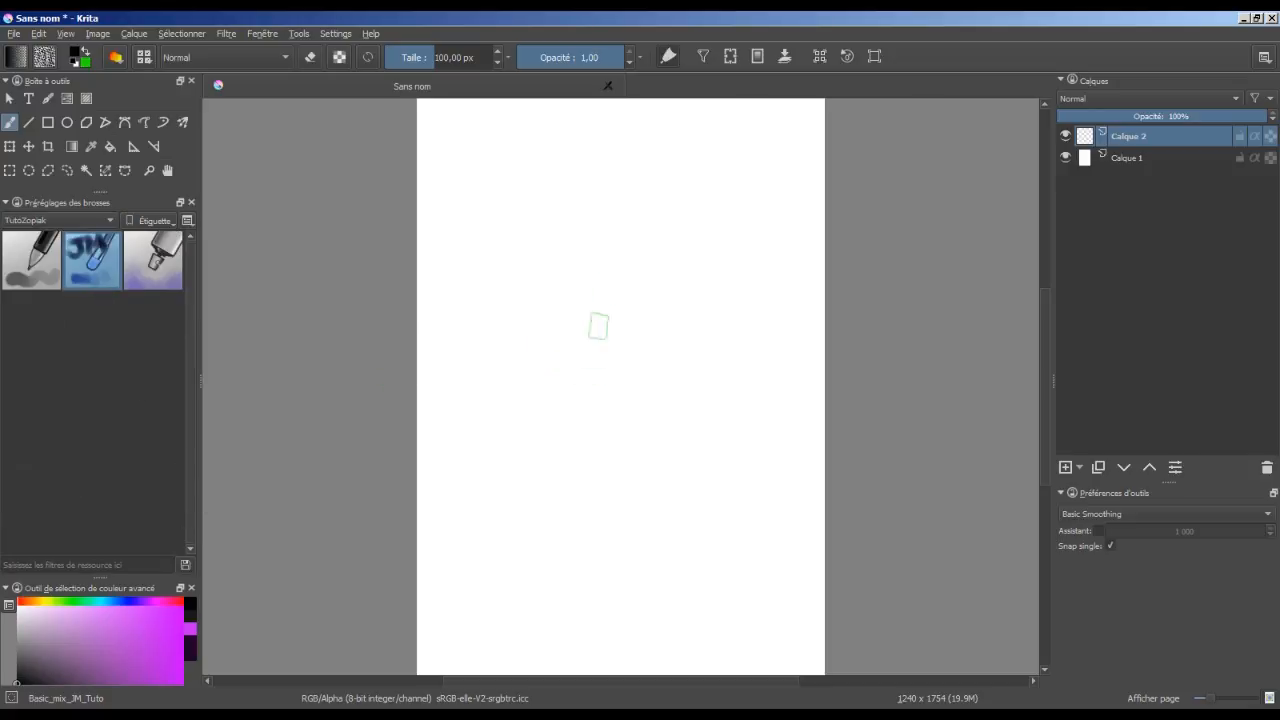
- Try one stroke of the new preset on the canvas, undo it, and check the Aperçu instantané option
mouse_move(640, 263)
left_mouse_down()
mouse_move(625, 309)
mouse_move(630, 409)
mouse_move(632, 285)
mouse_move(656, 310)
mouse_move(638, 293)
mouse_move(668, 450)
left_mouse_up()
key("ctrl+z")
left_click(97, 33)
mouse_move(67, 33)
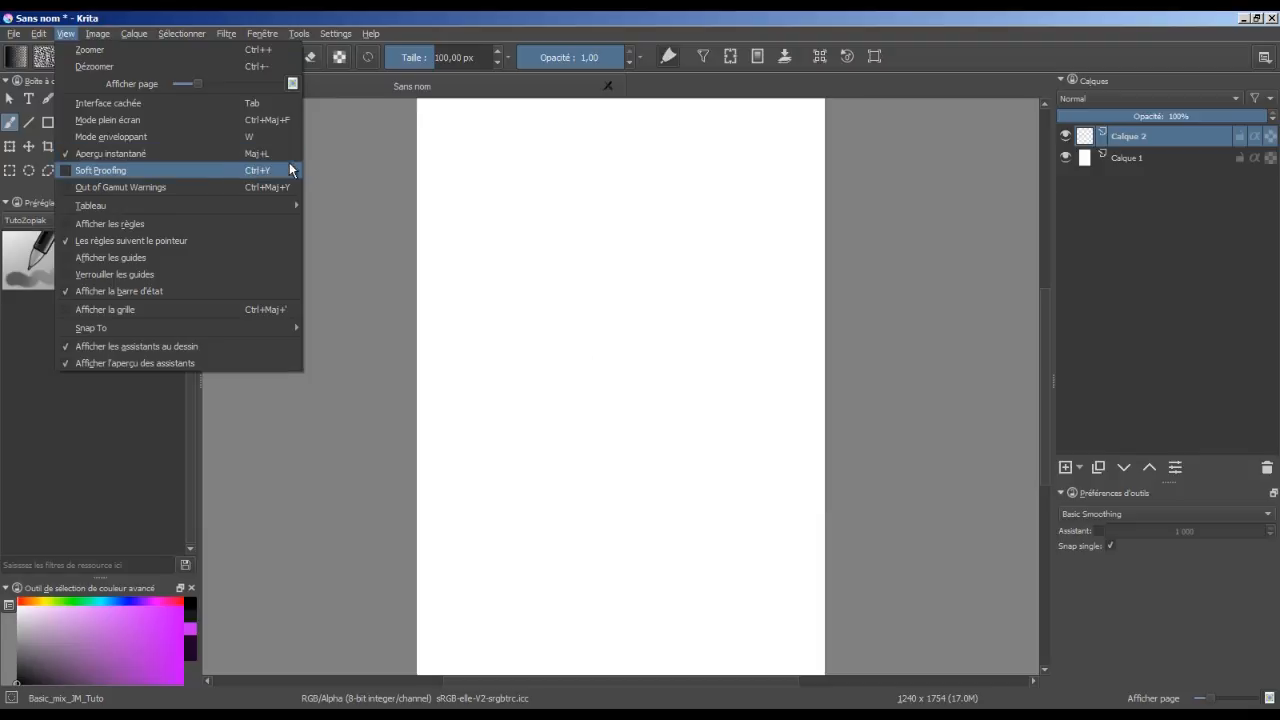
left_click(611, 293)
- Paint looping strokes on Calque 2, and cover them with broad strokes using a brush of about 477 px
mouse_move(662, 238)
left_mouse_down()
mouse_move(593, 348)
mouse_move(703, 388)
mouse_move(610, 512)
mouse_move(620, 305)
mouse_move(705, 170)
mouse_move(653, 303)
mouse_move(690, 519)
mouse_move(526, 479)
mouse_move(690, 287)
mouse_move(716, 541)
mouse_move(650, 587)
mouse_move(640, 338)
mouse_move(524, 316)
mouse_move(655, 440)
left_mouse_up()
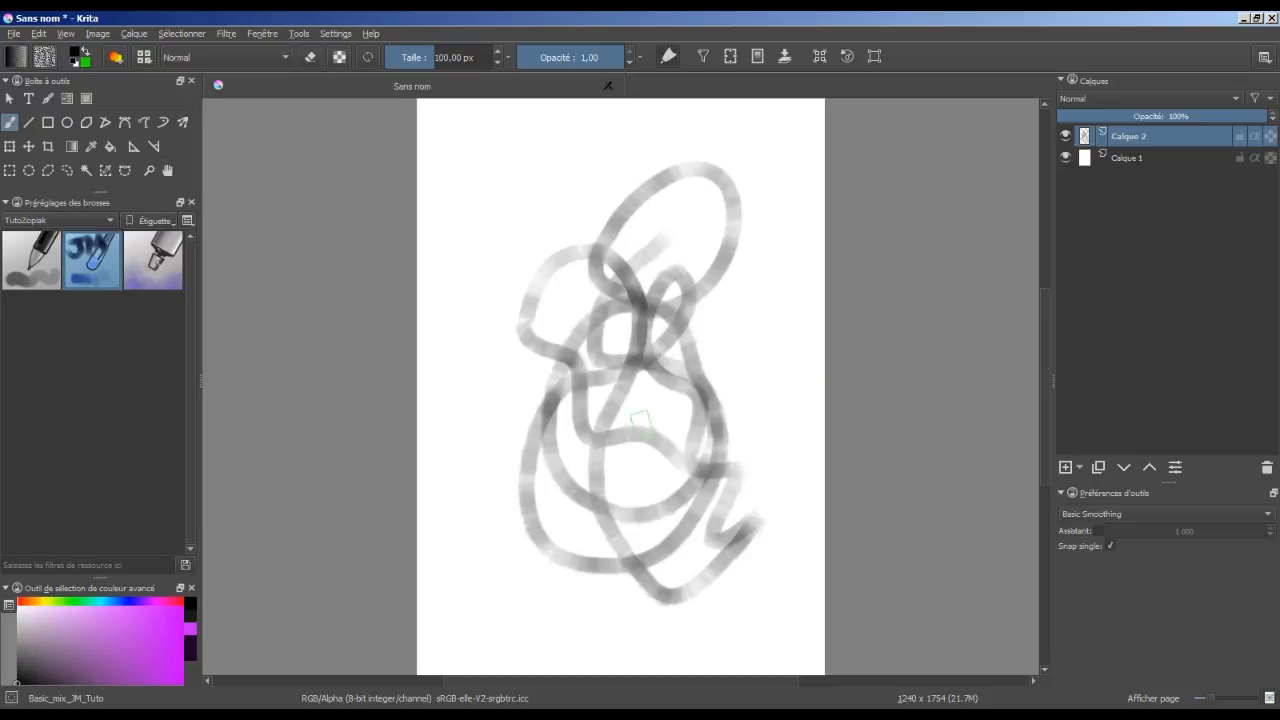
left_click_drag(668, 408, 810, 447, "shift")
mouse_move(530, 540)
left_mouse_down()
mouse_move(497, 520)
mouse_move(611, 400)
mouse_move(586, 300)
mouse_move(499, 510)
mouse_move(629, 443)
mouse_move(657, 486)
mouse_move(709, 400)
left_mouse_up()
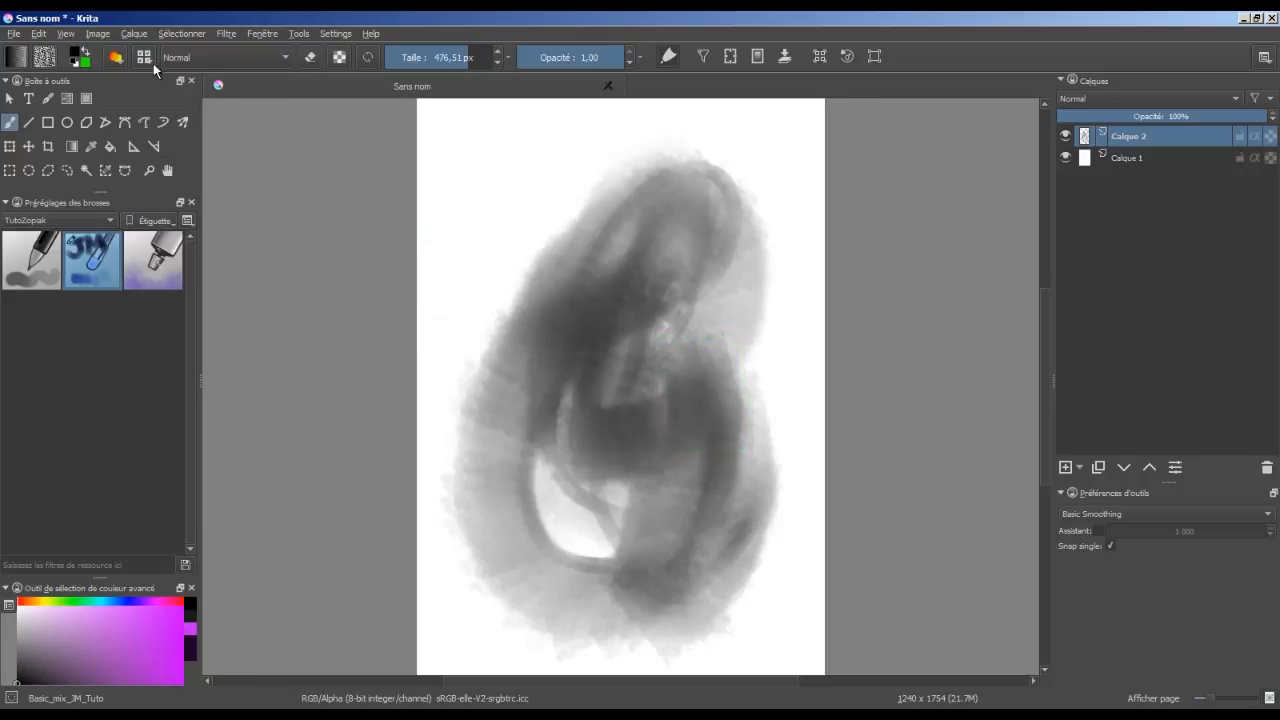
- Disable Aperçu instantané, clear Calque 2, and paint broad looping strokes to test the brush without it
left_click(88, 36)
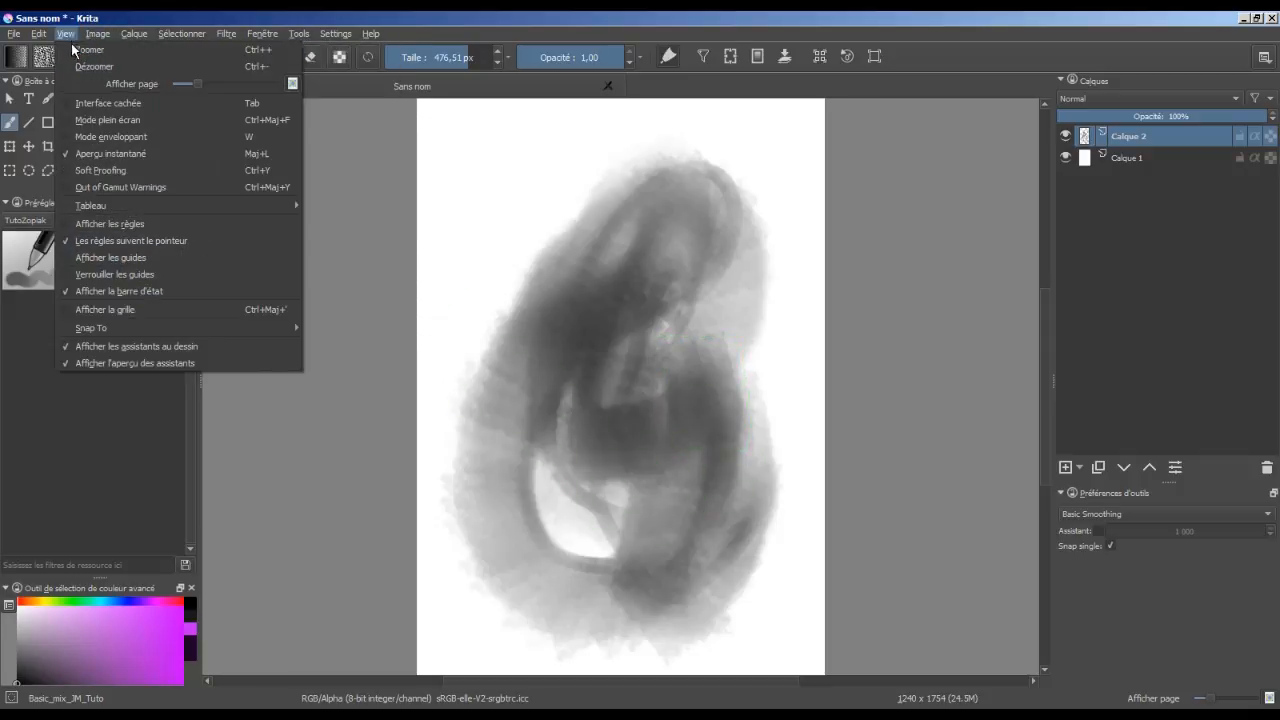
left_click(96, 155)
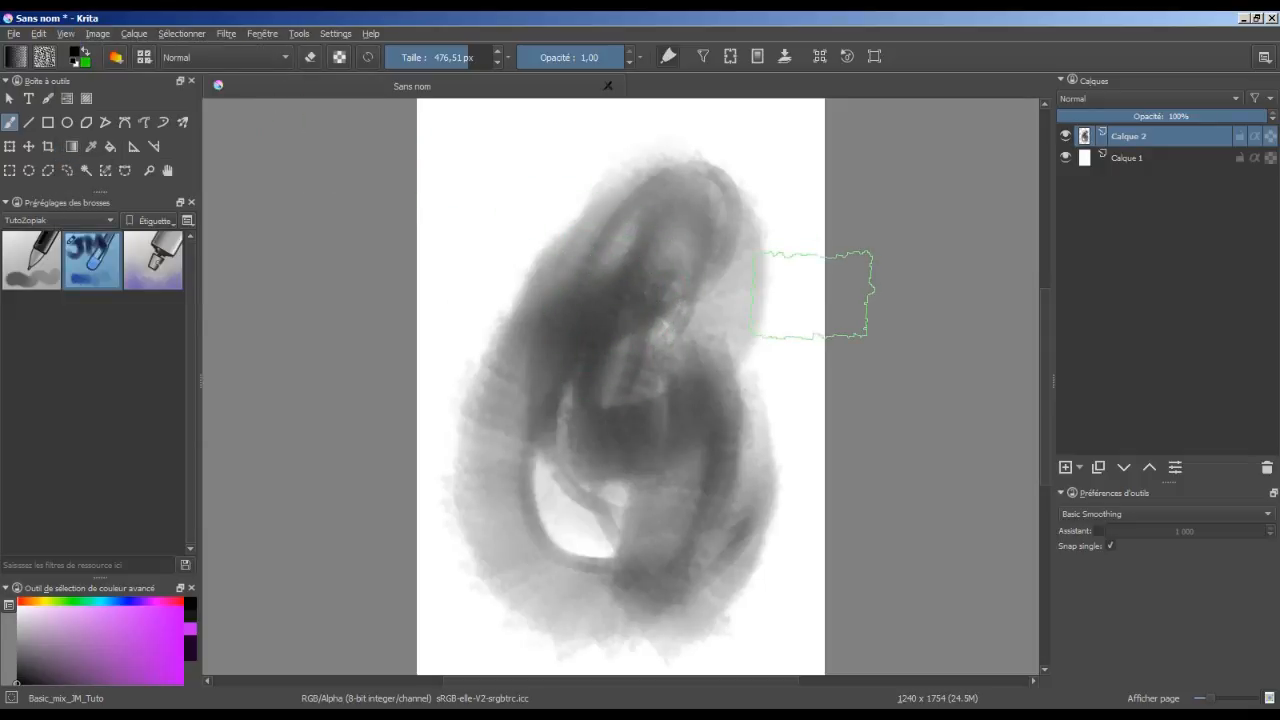
key("Delete")
mouse_move(543, 528)
left_mouse_down()
mouse_move(528, 329)
mouse_move(700, 271)
mouse_move(655, 570)
left_mouse_up()
mouse_move(542, 435)
left_mouse_down()
mouse_move(645, 393)
mouse_move(600, 490)
mouse_move(519, 339)
mouse_move(606, 165)
mouse_move(718, 198)
mouse_move(745, 390)
mouse_move(708, 540)
mouse_move(557, 553)
mouse_move(508, 415)
mouse_move(614, 316)
mouse_move(710, 252)
mouse_move(762, 175)
mouse_move(700, 262)
mouse_move(740, 425)
mouse_move(635, 545)
mouse_move(555, 390)
mouse_move(618, 410)
mouse_move(650, 528)
mouse_move(690, 525)
left_mouse_up()
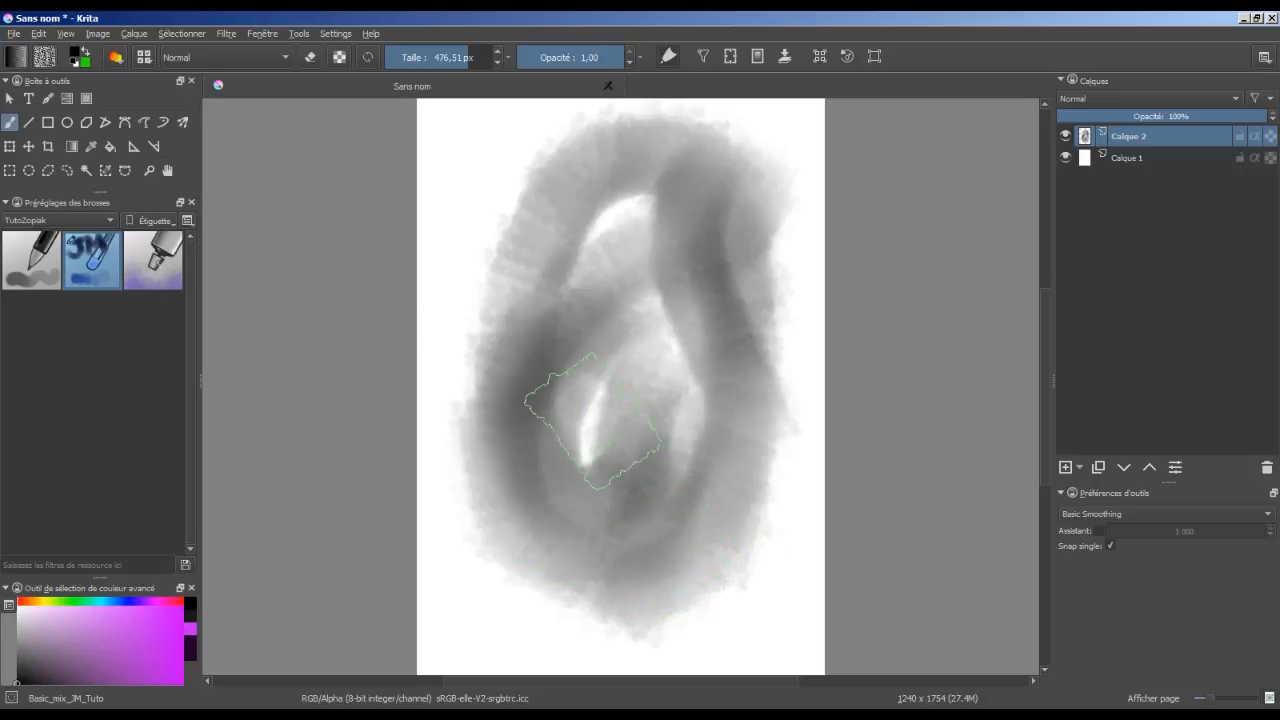
- Re-enable Aperçu instantané, and test it with broad strokes on the emptied Calque 2
left_click(66, 34)
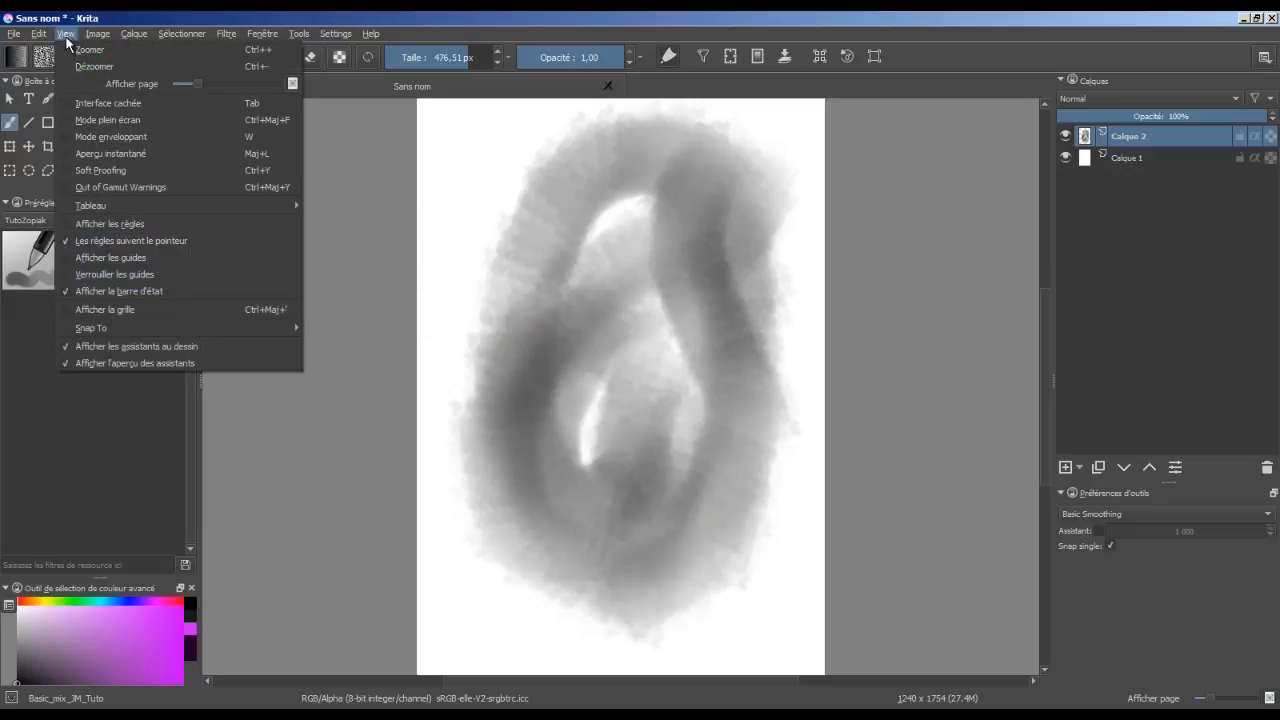
left_click(100, 154)
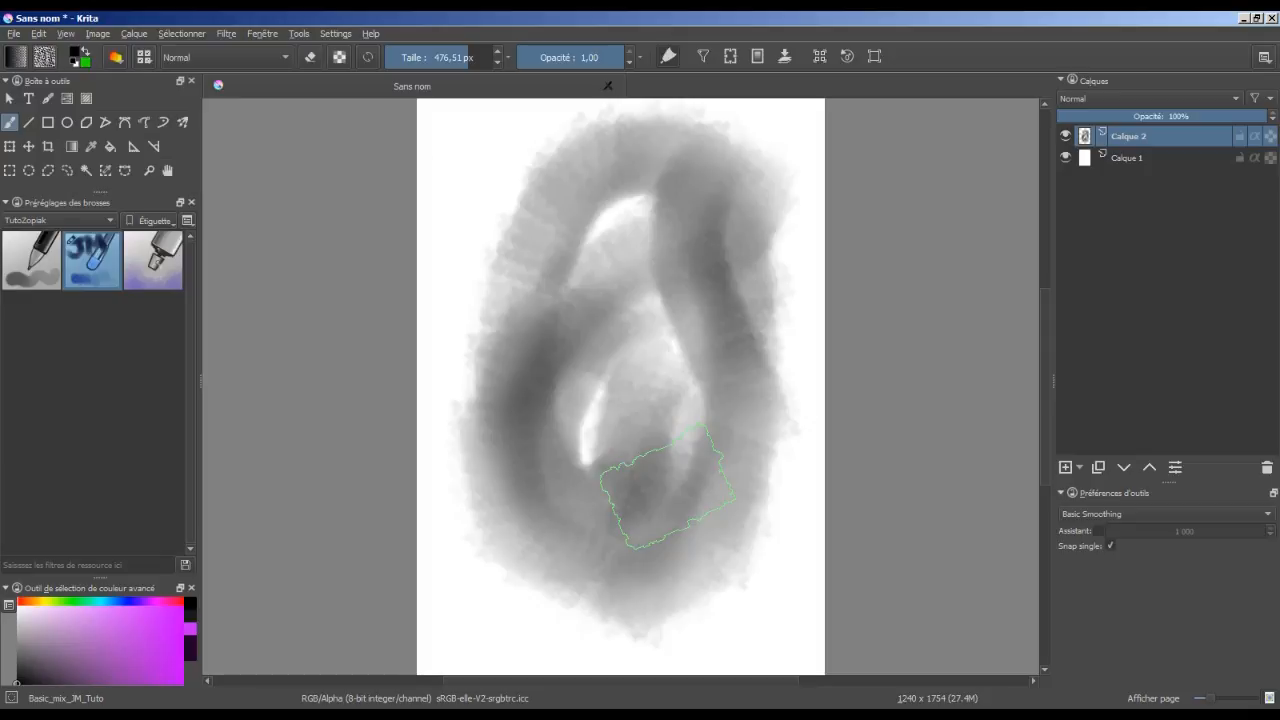
key("Delete")
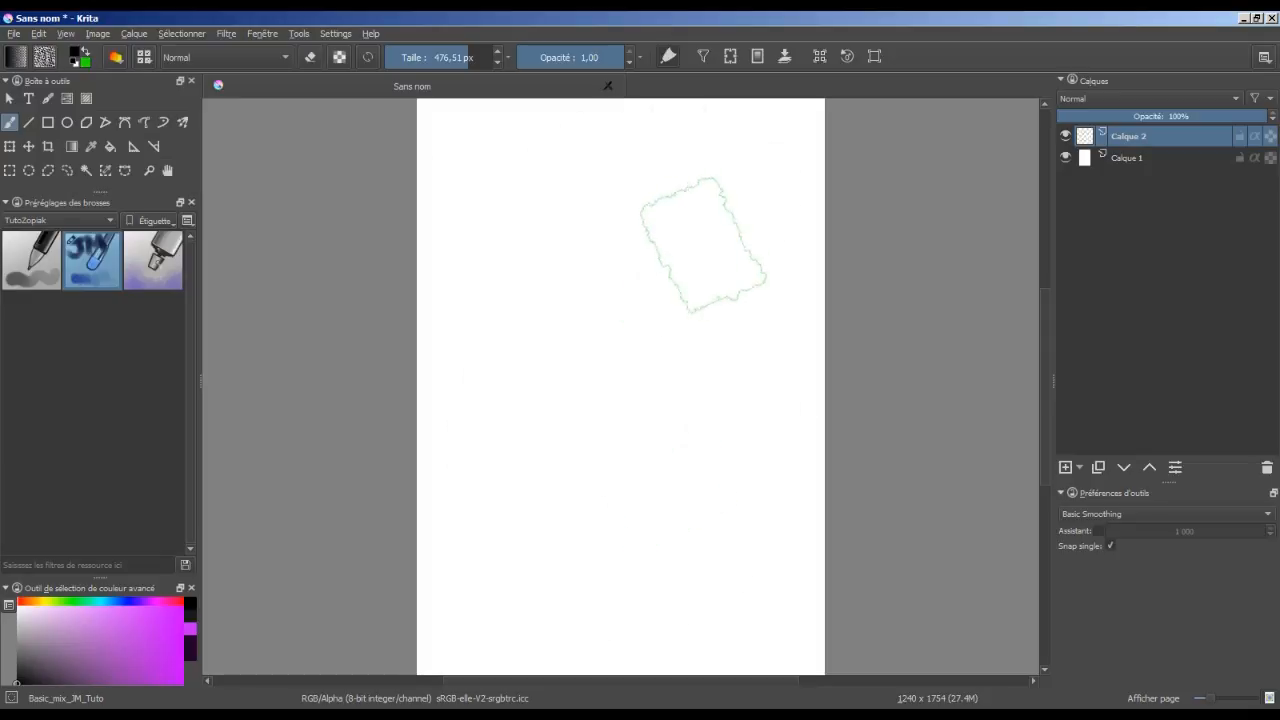
mouse_move(670, 245)
left_mouse_down()
mouse_move(608, 353)
mouse_move(724, 408)
mouse_move(542, 530)
mouse_move(629, 218)
mouse_move(508, 237)
mouse_move(725, 518)
mouse_move(589, 581)
mouse_move(650, 303)
mouse_move(702, 236)
mouse_move(775, 342)
left_mouse_up()
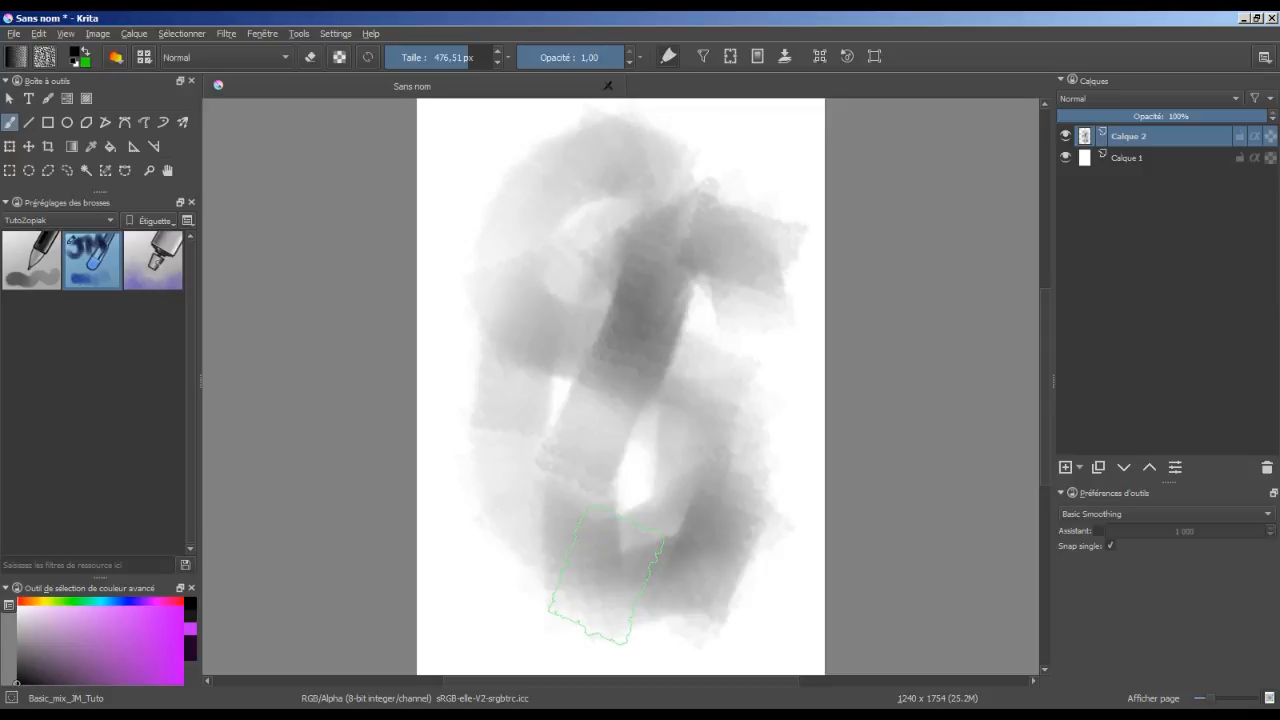
- Set the autosave interval to 15 min in Krita's general configuration and apply it
left_click(335, 33)
left_click(397, 224)
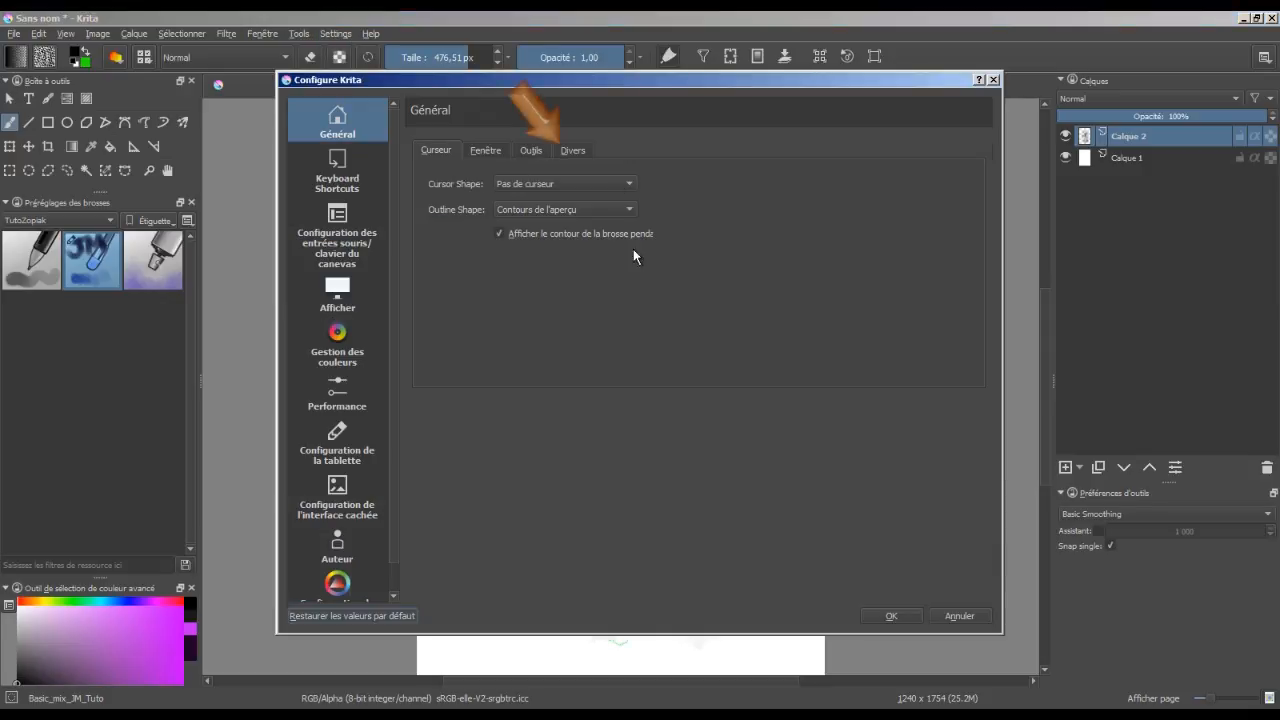
left_click(572, 150)
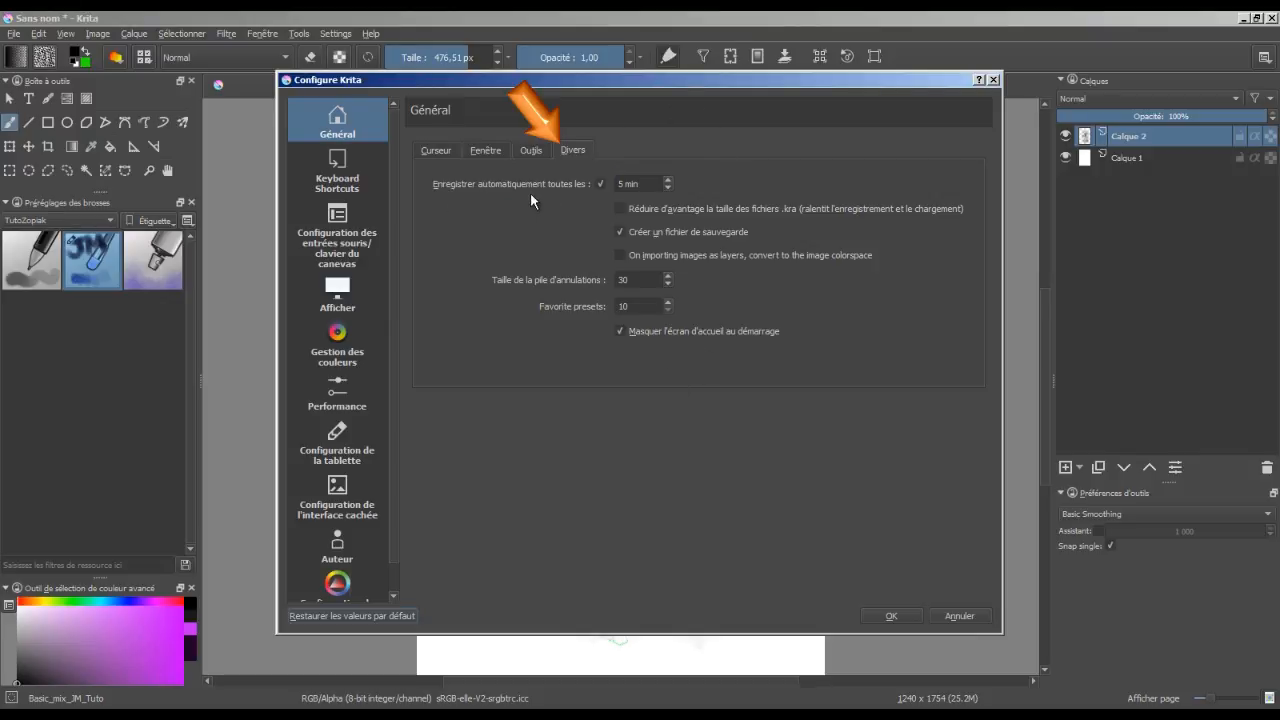
left_click(619, 189)
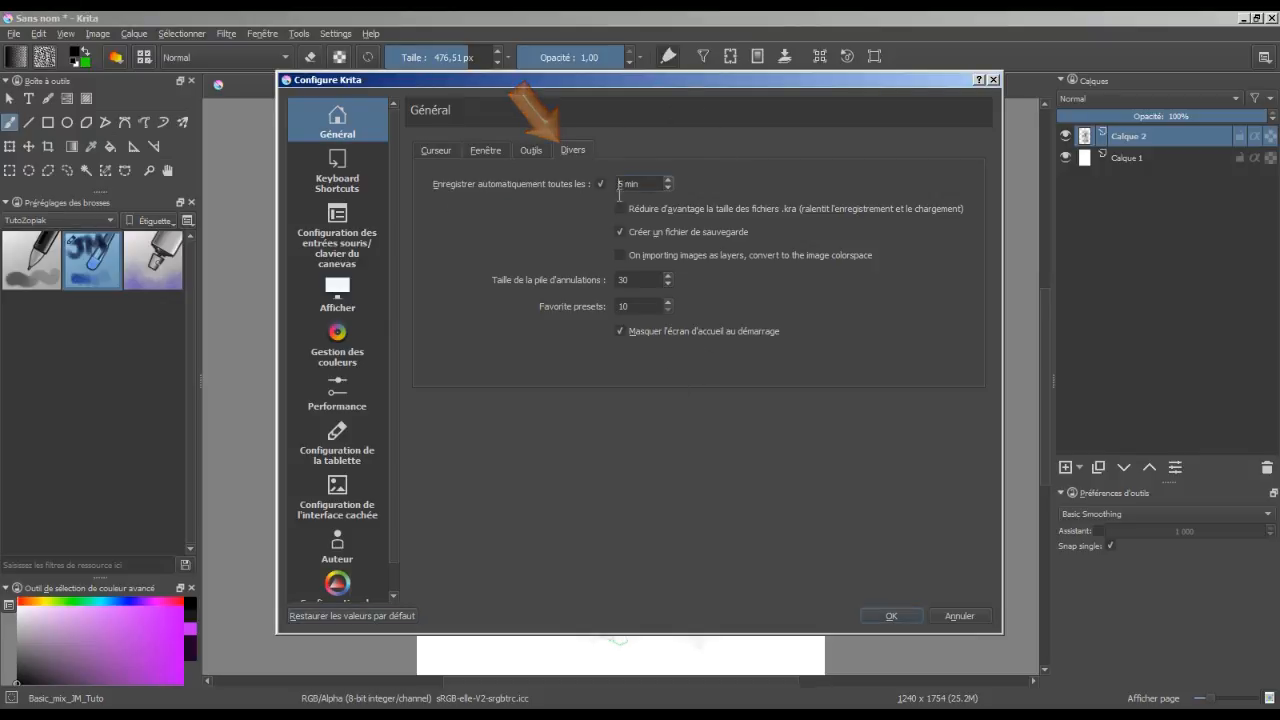
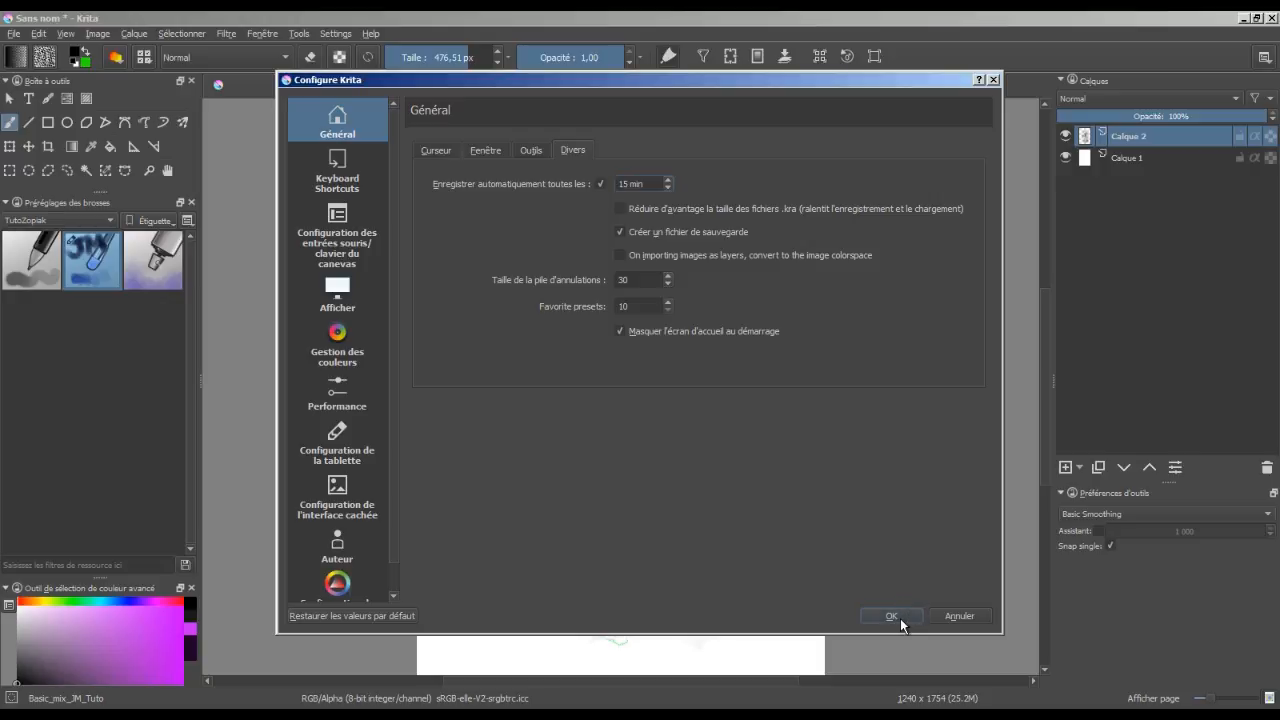
left_click(894, 616)
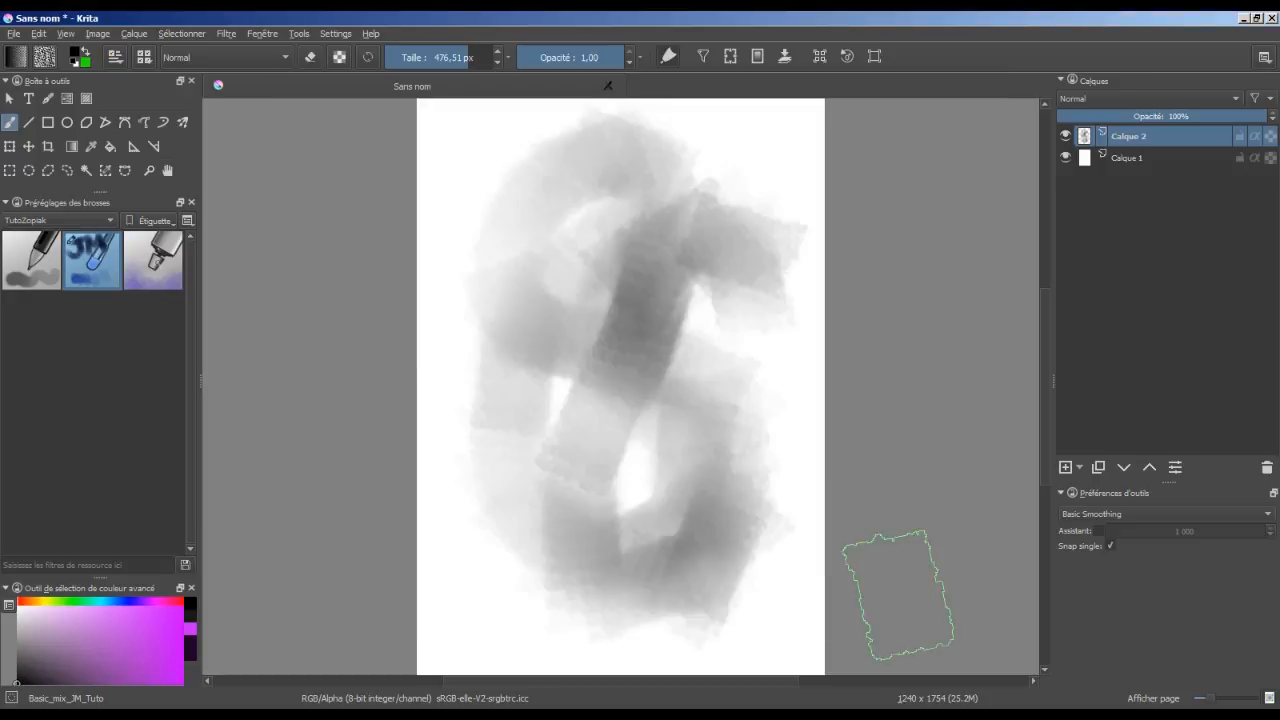
- Examine the memory and swap file limits in the Performance configuration, and close it without changes
left_click(98, 34)
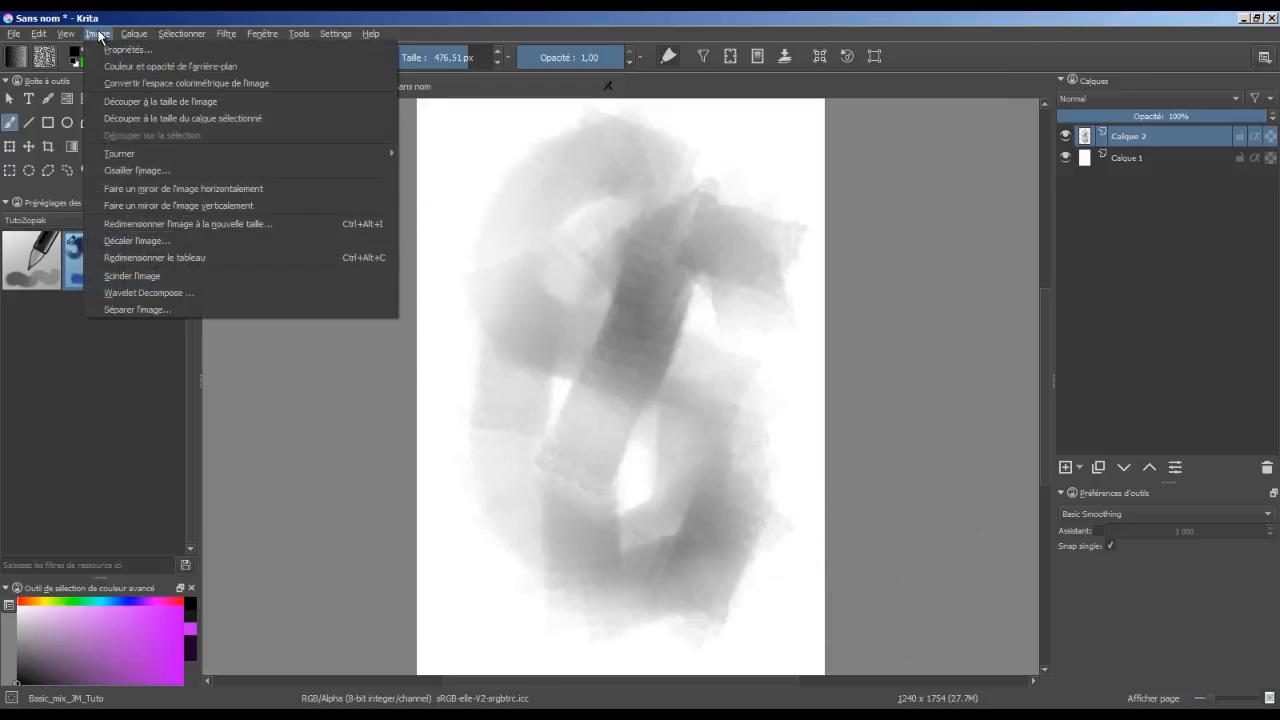
mouse_move(68, 35)
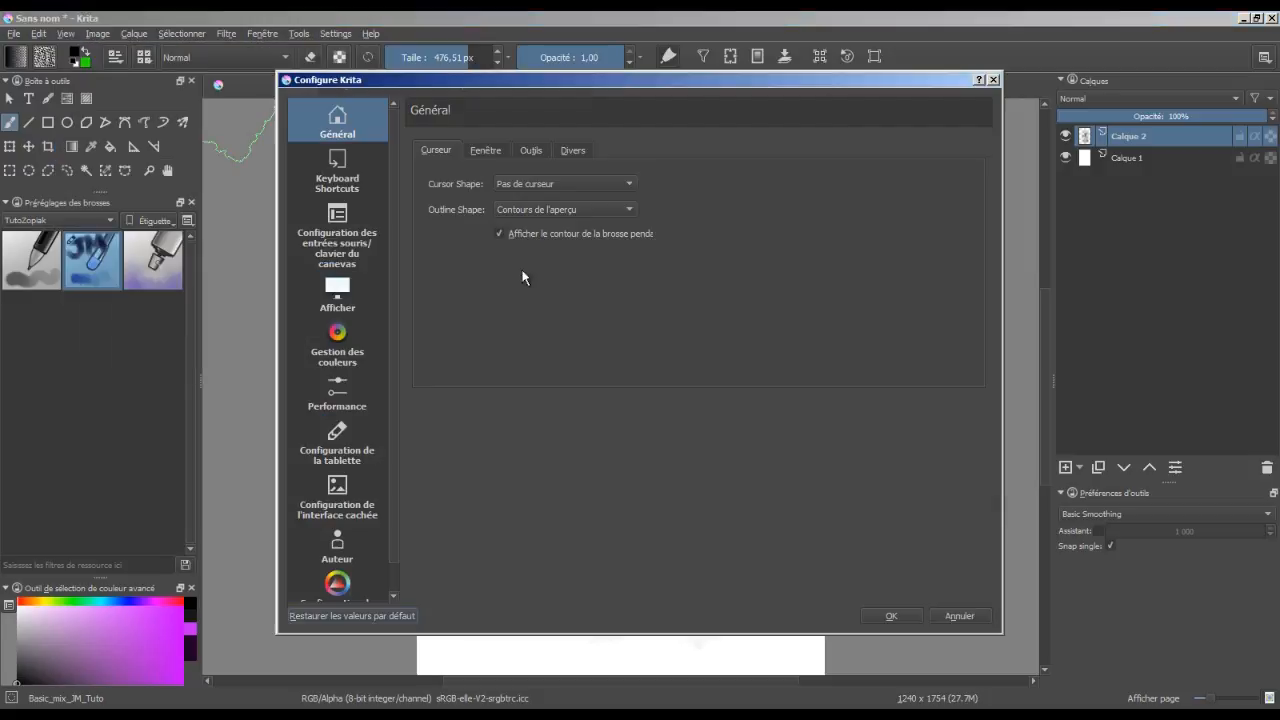
left_click(357, 403)
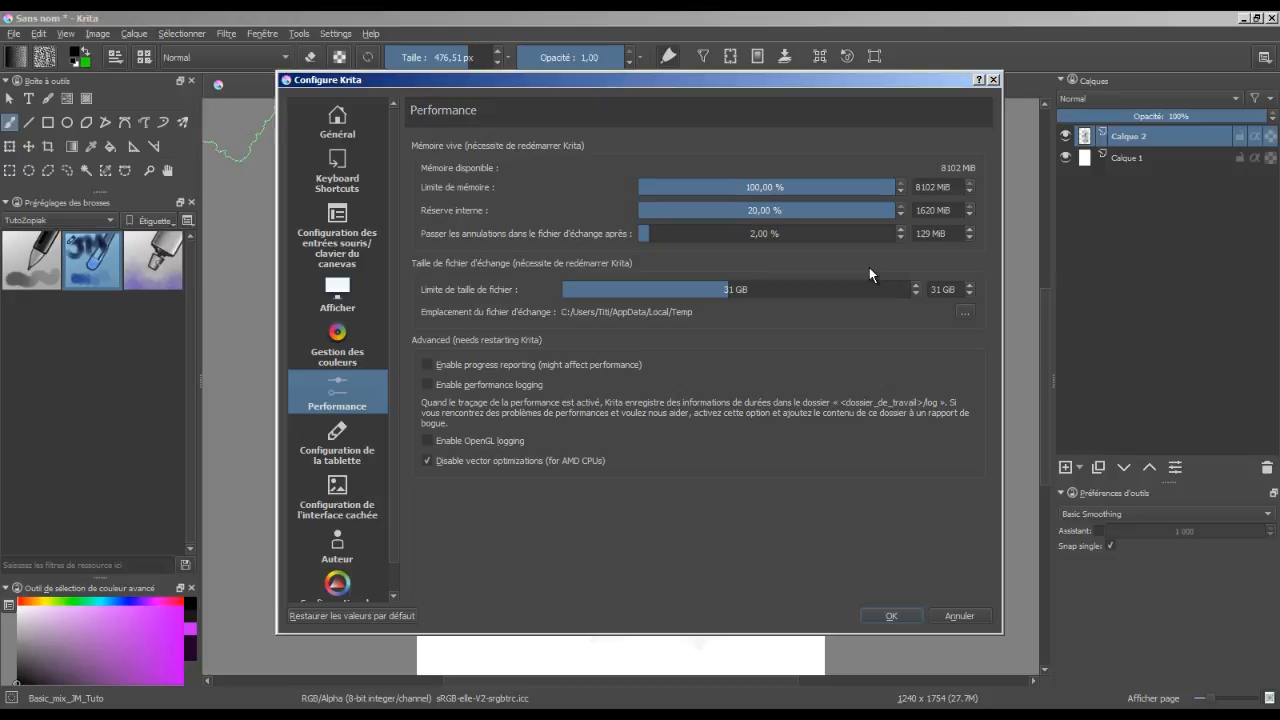
left_click(960, 616)
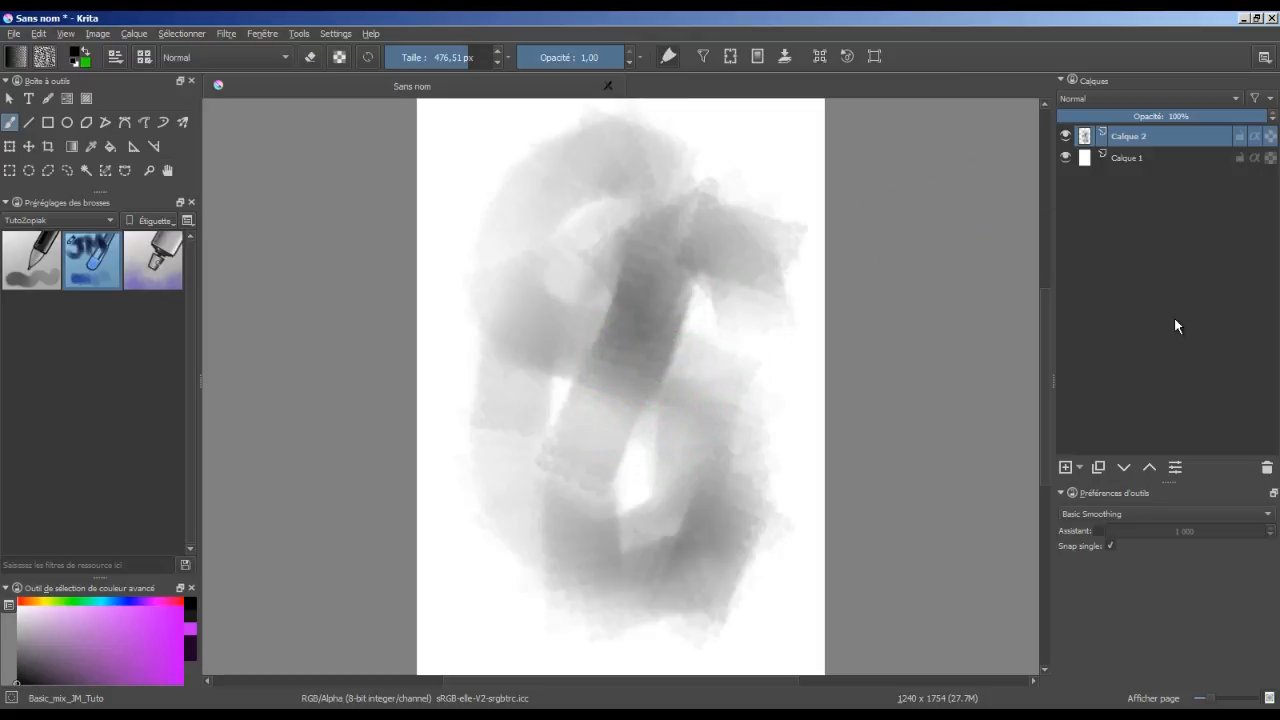
- Clear Calque 2 and paint a figure-eight with scattered dabs inside it, using a brush of about 144 px
key("Delete")
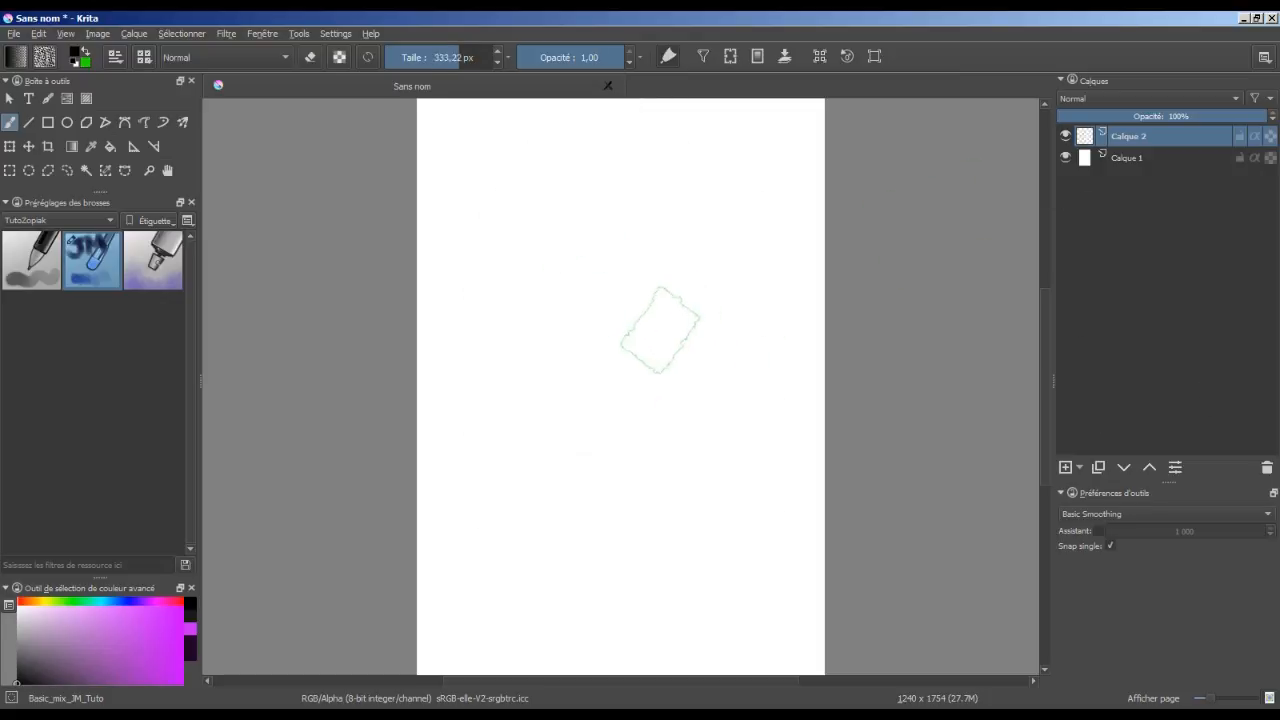
left_click_drag(660, 330, 598, 330, "shift")
mouse_move(640, 198)
left_mouse_down()
mouse_move(668, 329)
mouse_move(637, 308)
mouse_move(668, 158)
left_mouse_up()
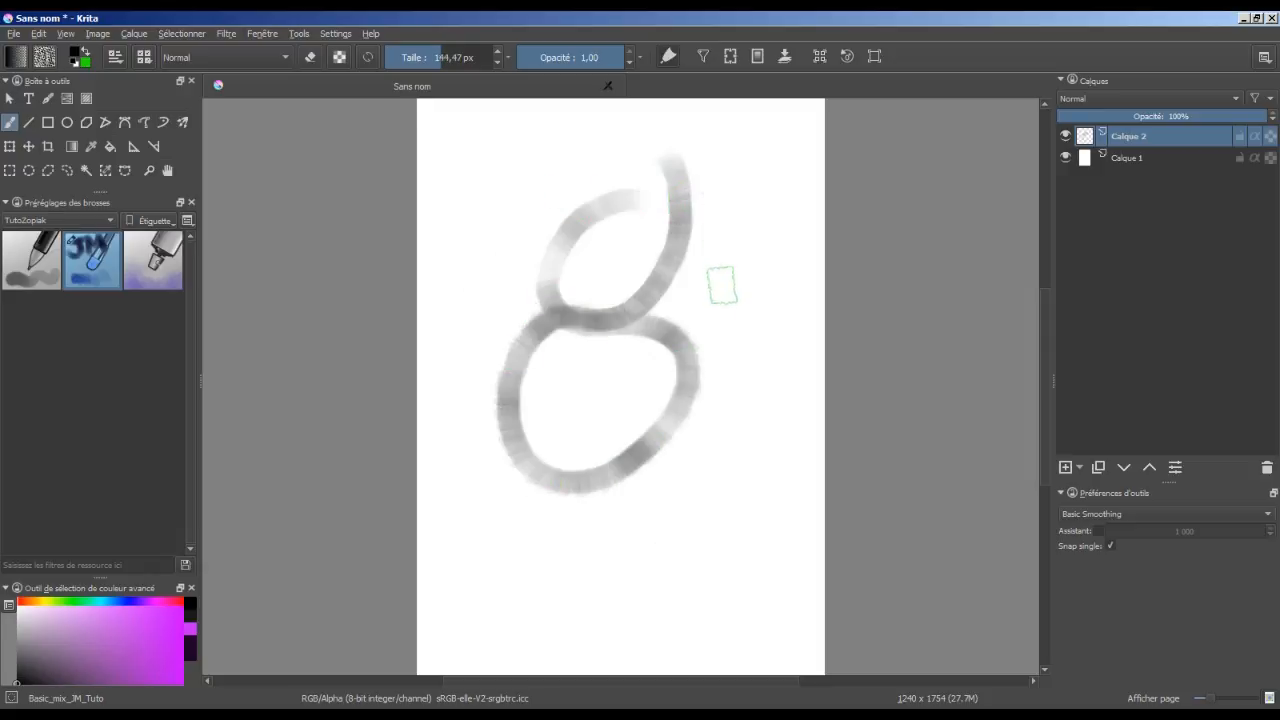
left_click_drag(688, 282, 600, 440)
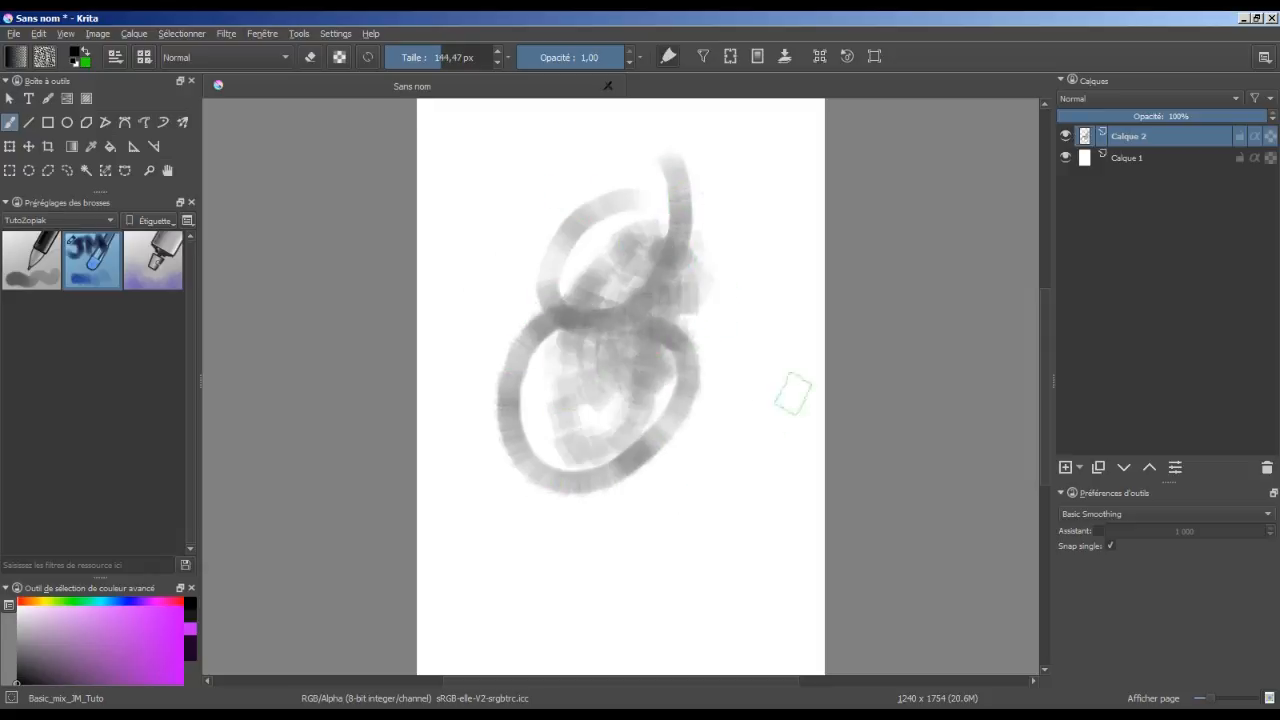
- Choose a greyish blue and cover most of the canvas with scattered strokes from a brush of about 427 px
left_click(125, 600)
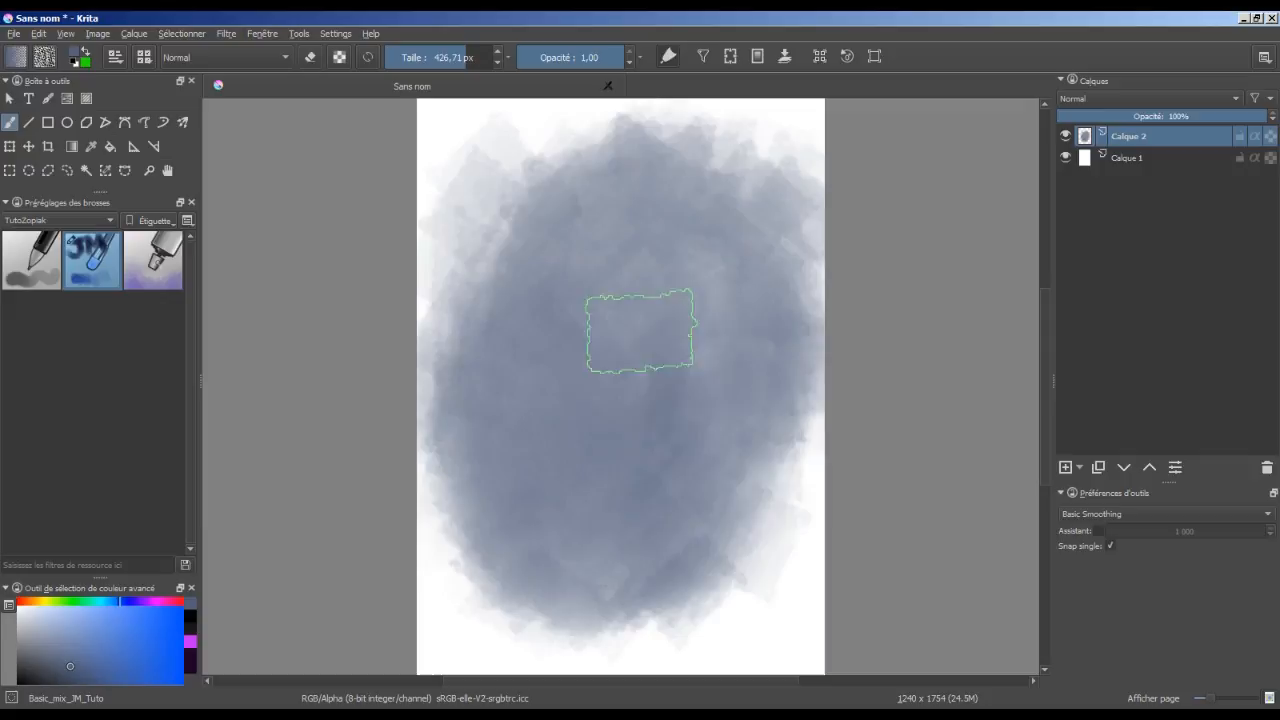
mouse_move(614, 329)
left_mouse_down()
mouse_move(712, 250)
mouse_move(651, 171)
mouse_move(551, 314)
mouse_move(634, 429)
left_mouse_up()
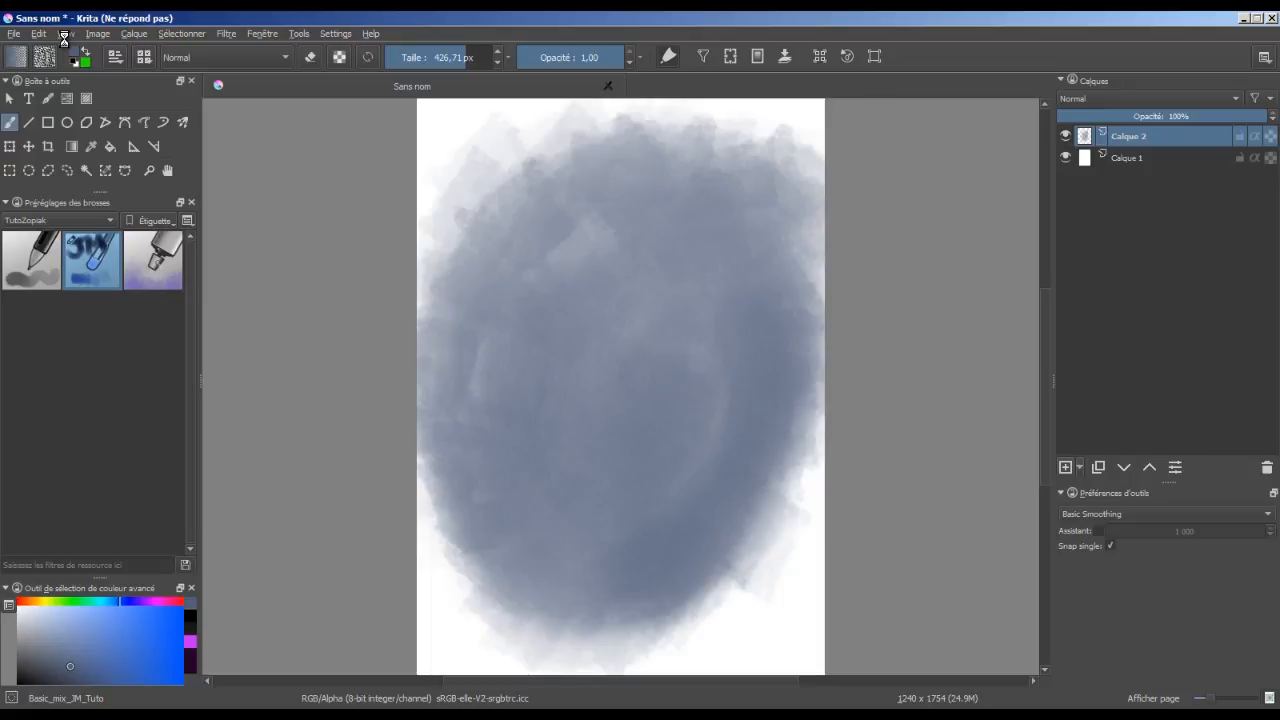
- Toggle off the instant preview (Aperçu instantané)
left_click(64, 33)
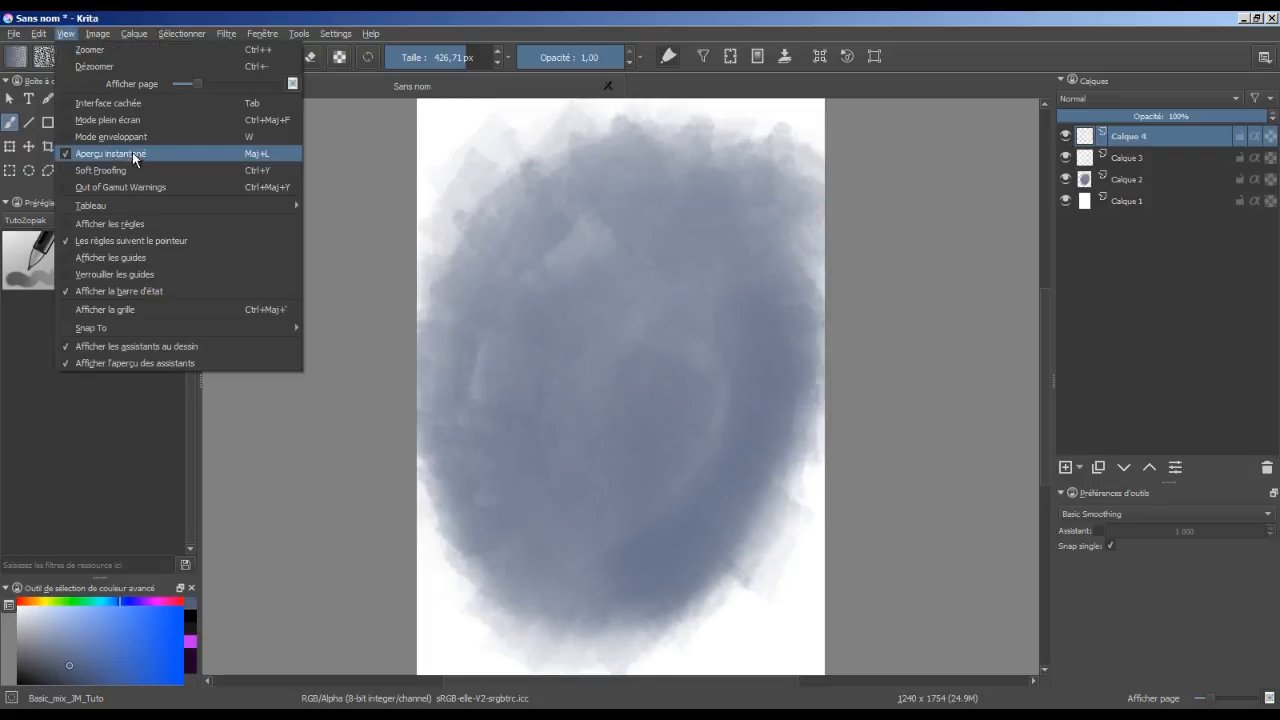
left_click(70, 39)
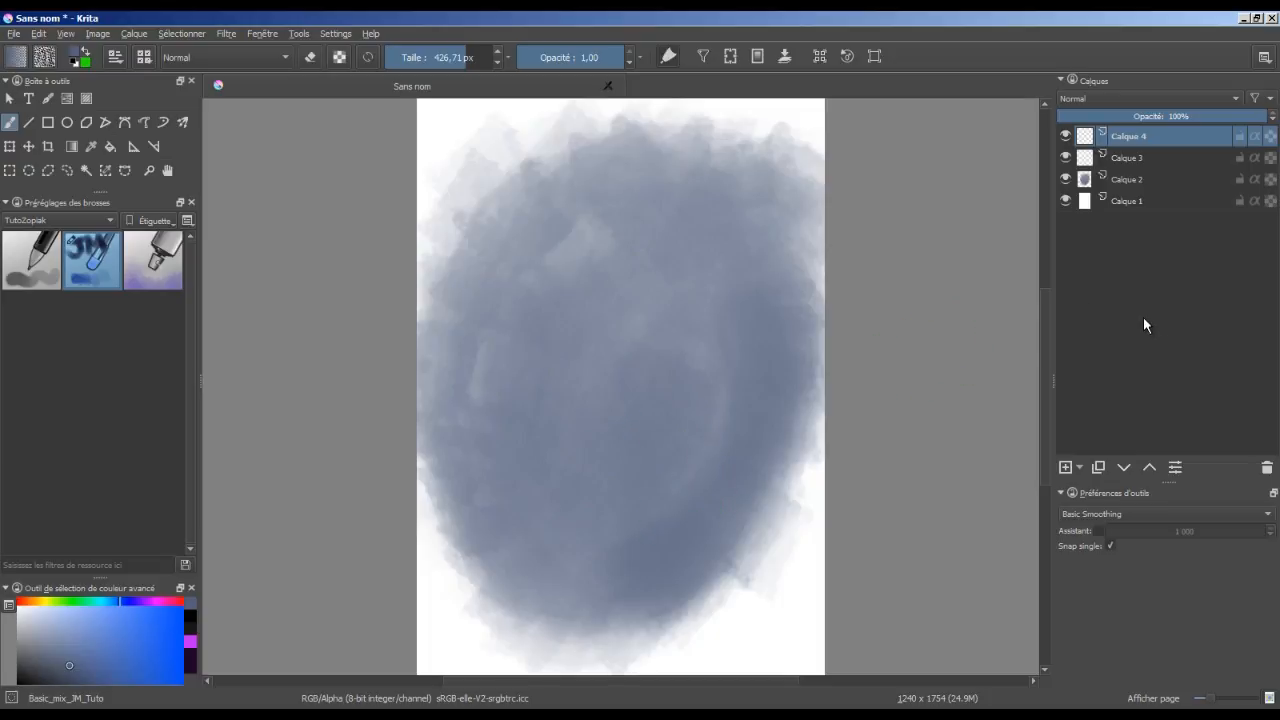
left_click(66, 34)
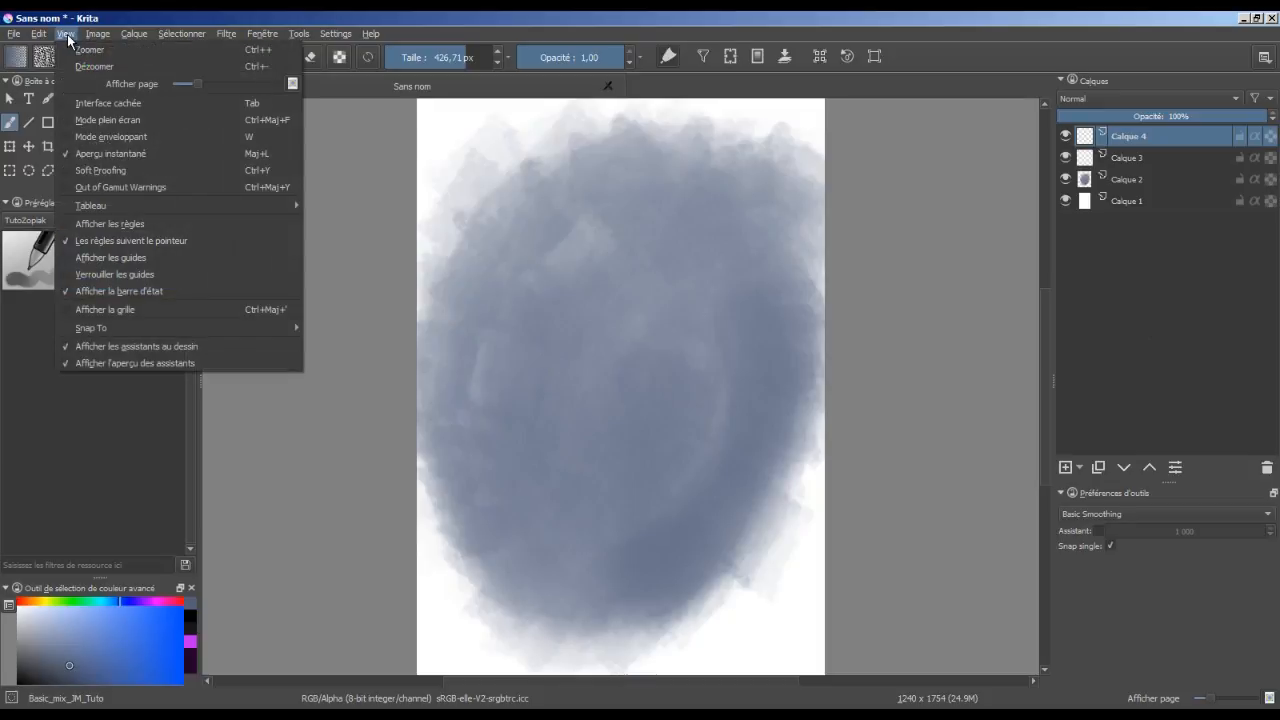
left_click(66, 151)
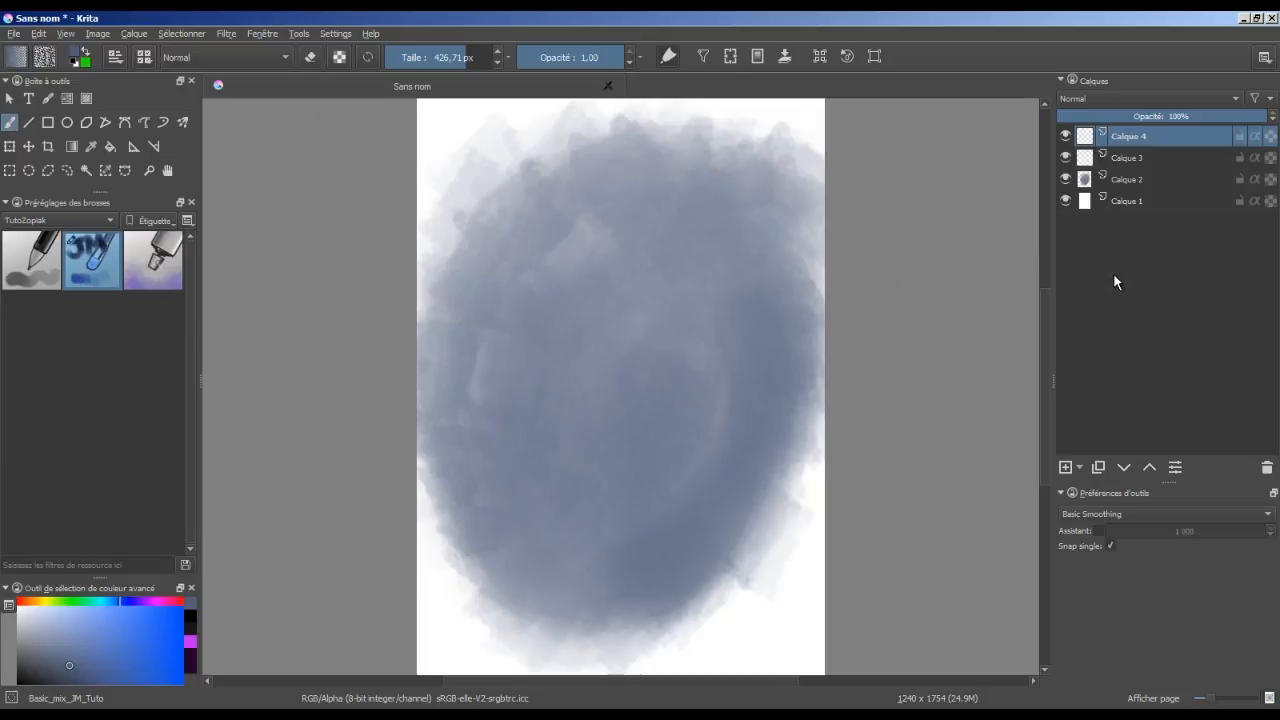
- Move Calque 3 below Calque 2 and fill it with a dark greyish blue
left_click(1134, 164)
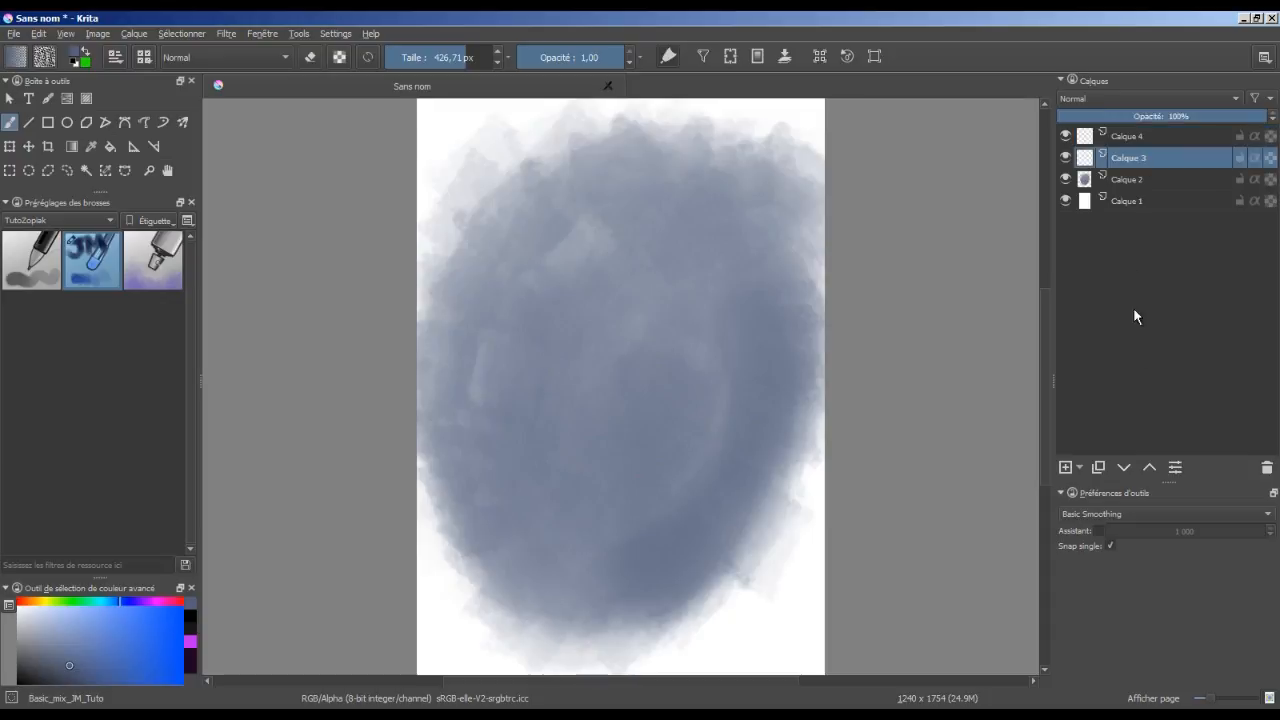
left_click(1124, 467)
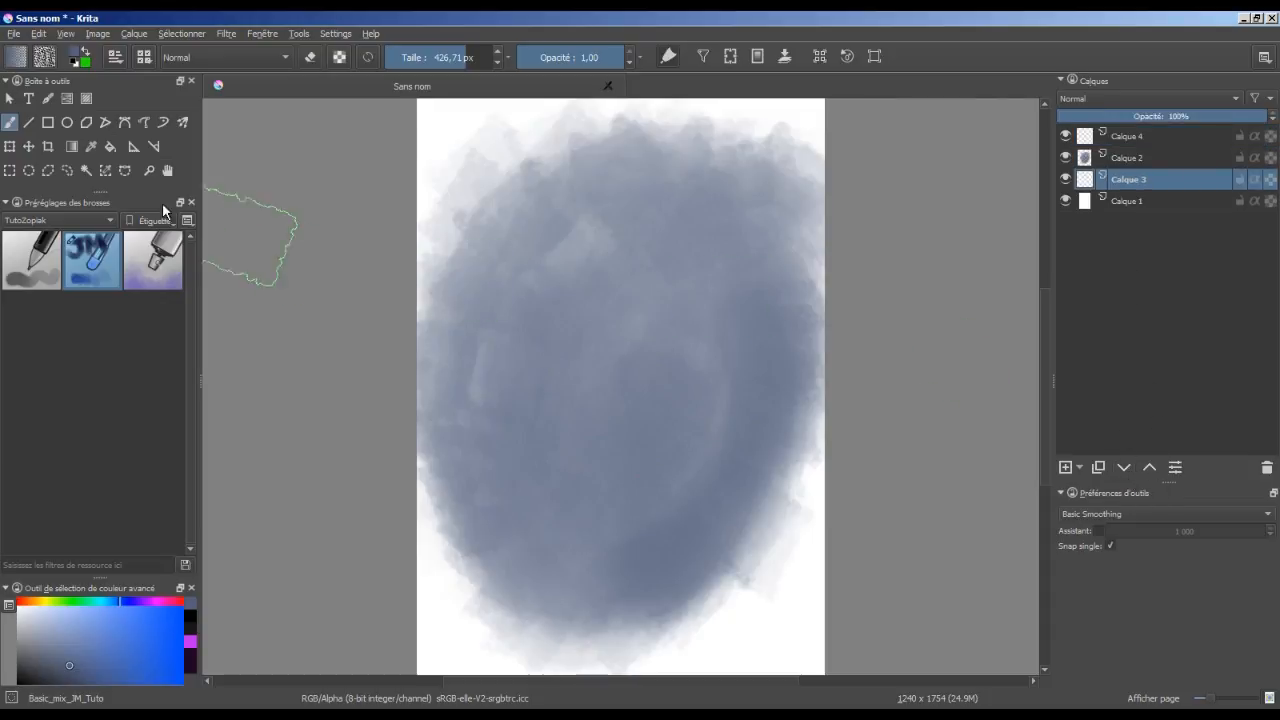
left_click(110, 146)
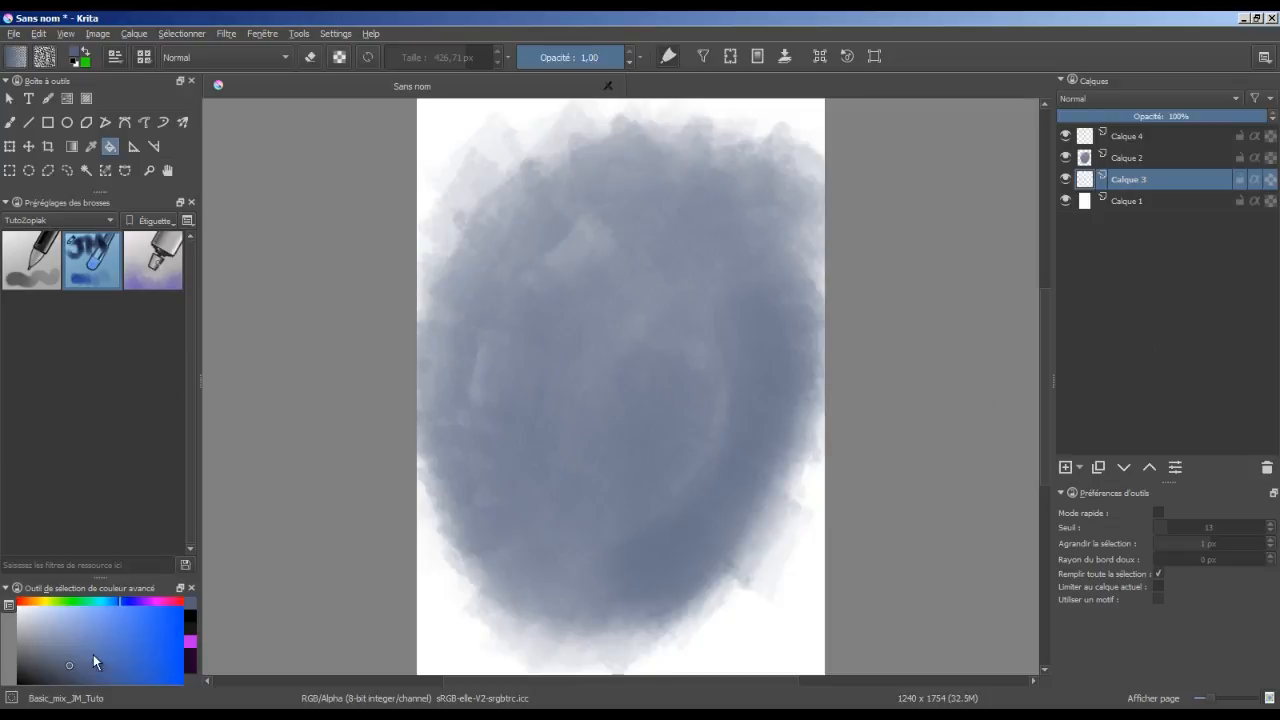
left_click_drag(54, 667, 49, 671)
left_click(598, 634)
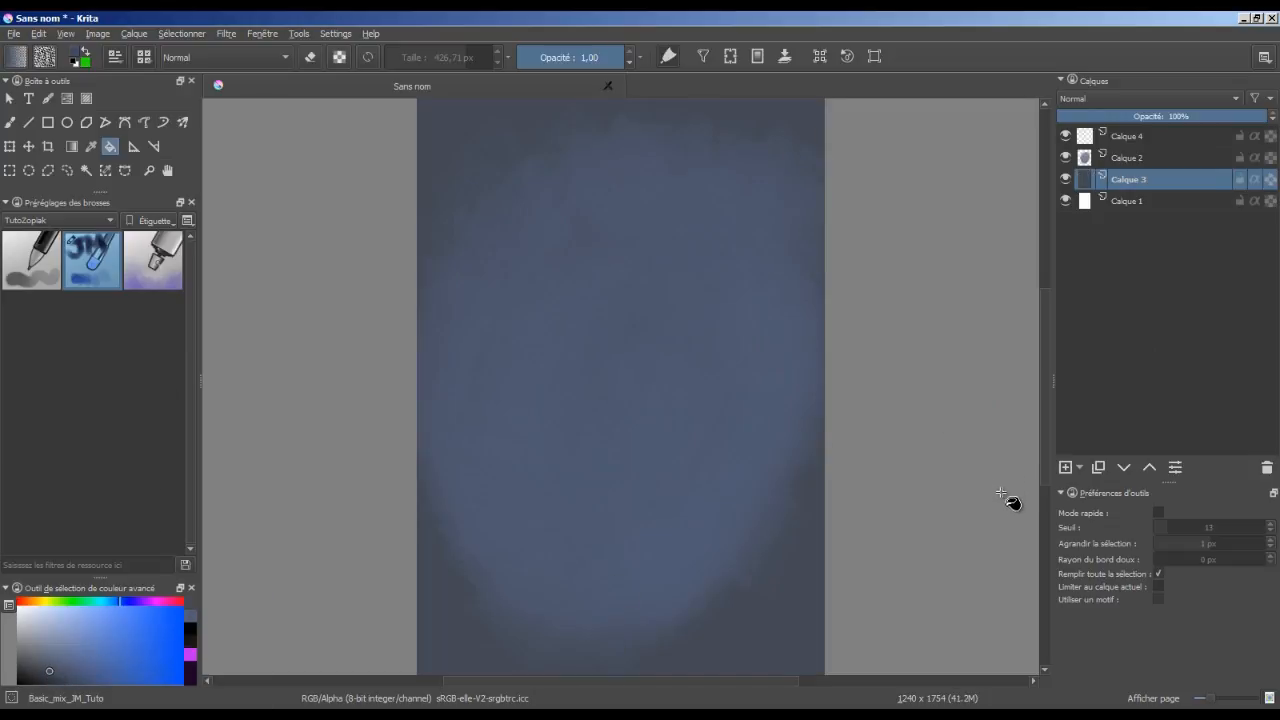
- On Calque 4, try a winding near-black stroke with the Basic_mix_JM_Tuto brush at about 43 px, and undo it
left_click(1118, 140)
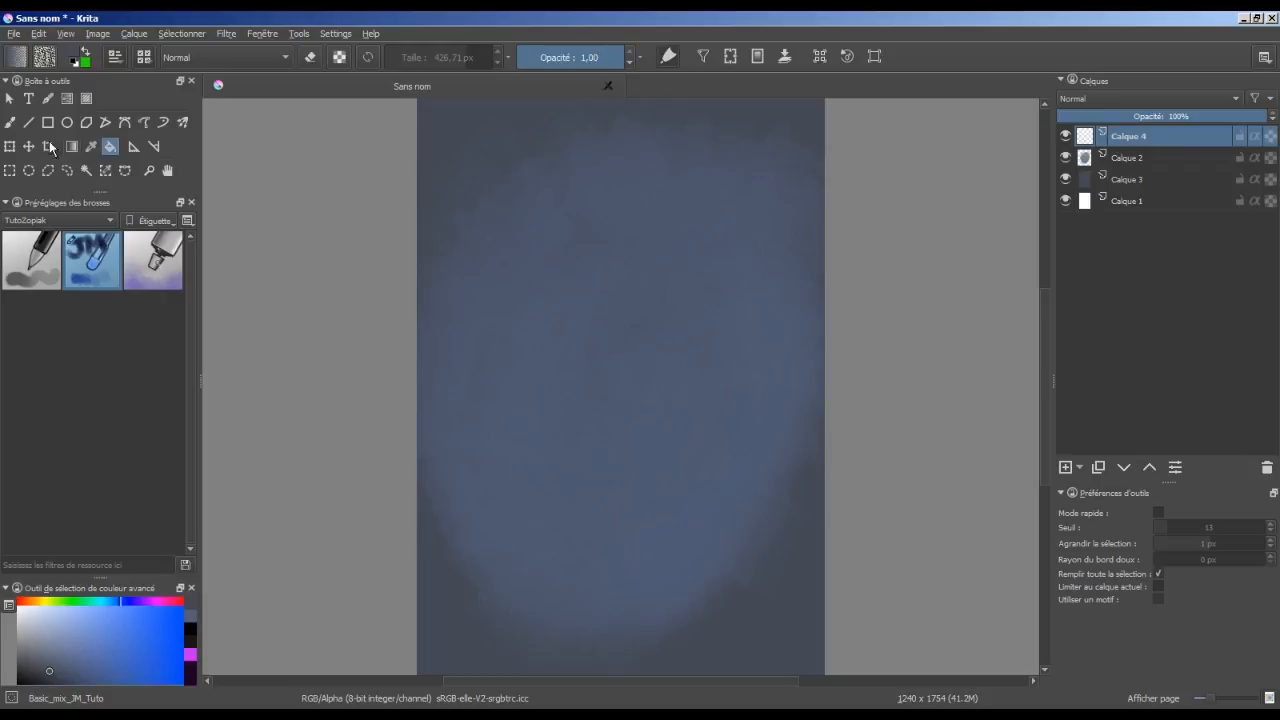
left_click(10, 122)
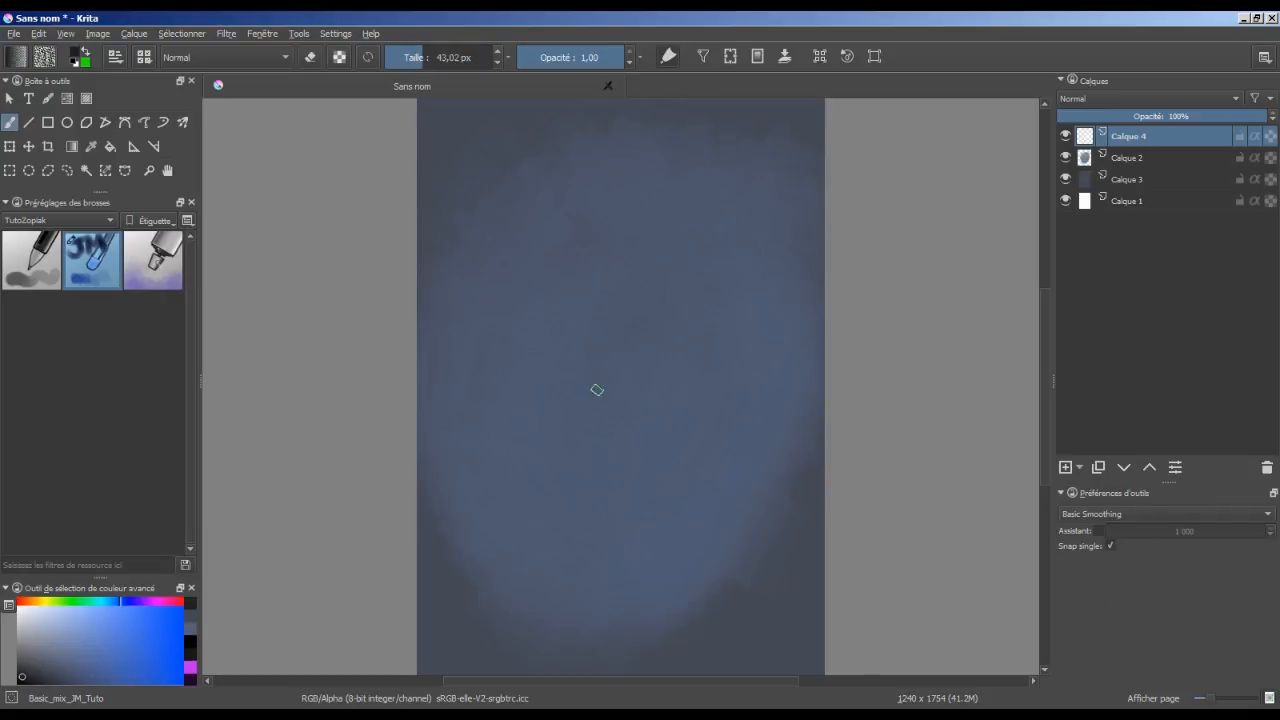
key("ctrl+plus")
key("ctrl+plus")
key("ctrl+plus")
key("ctrl+plus")
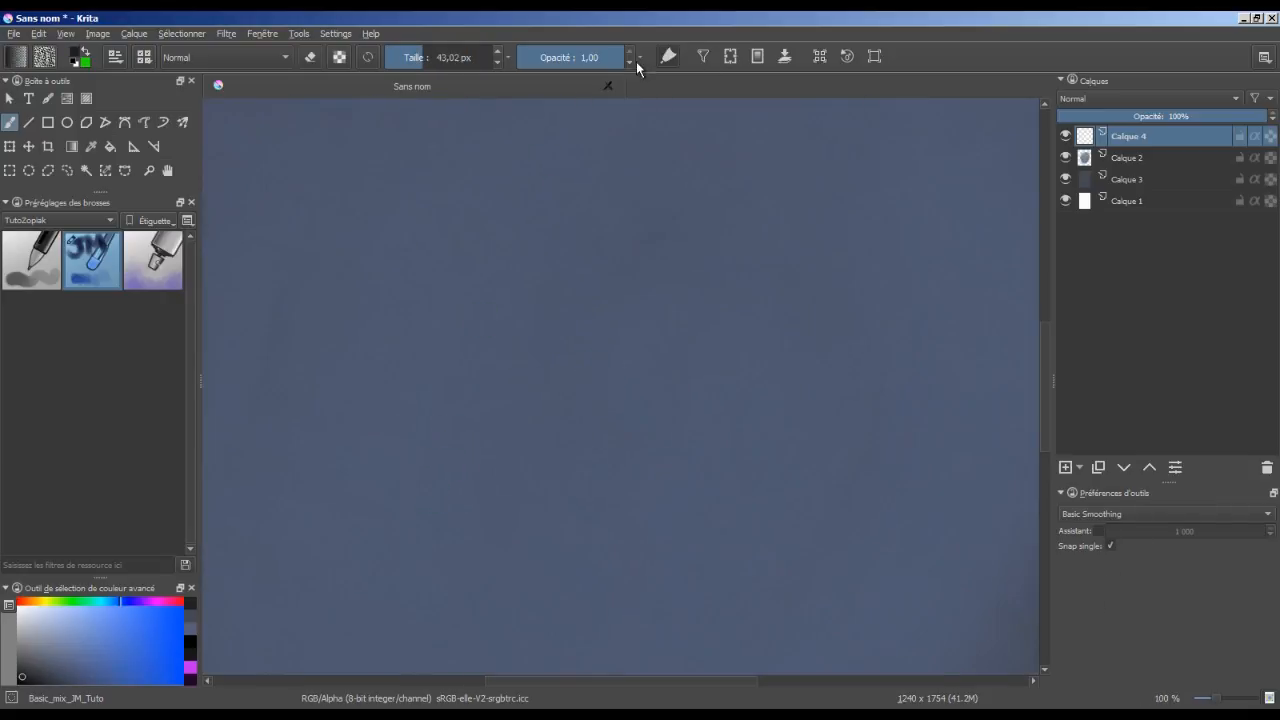
mouse_move(382, 492)
left_mouse_down()
mouse_move(642, 293)
mouse_move(632, 432)
mouse_move(694, 499)
mouse_move(839, 481)
mouse_move(805, 377)
mouse_move(822, 208)
mouse_move(868, 335)
mouse_move(938, 412)
mouse_move(875, 535)
left_mouse_up()
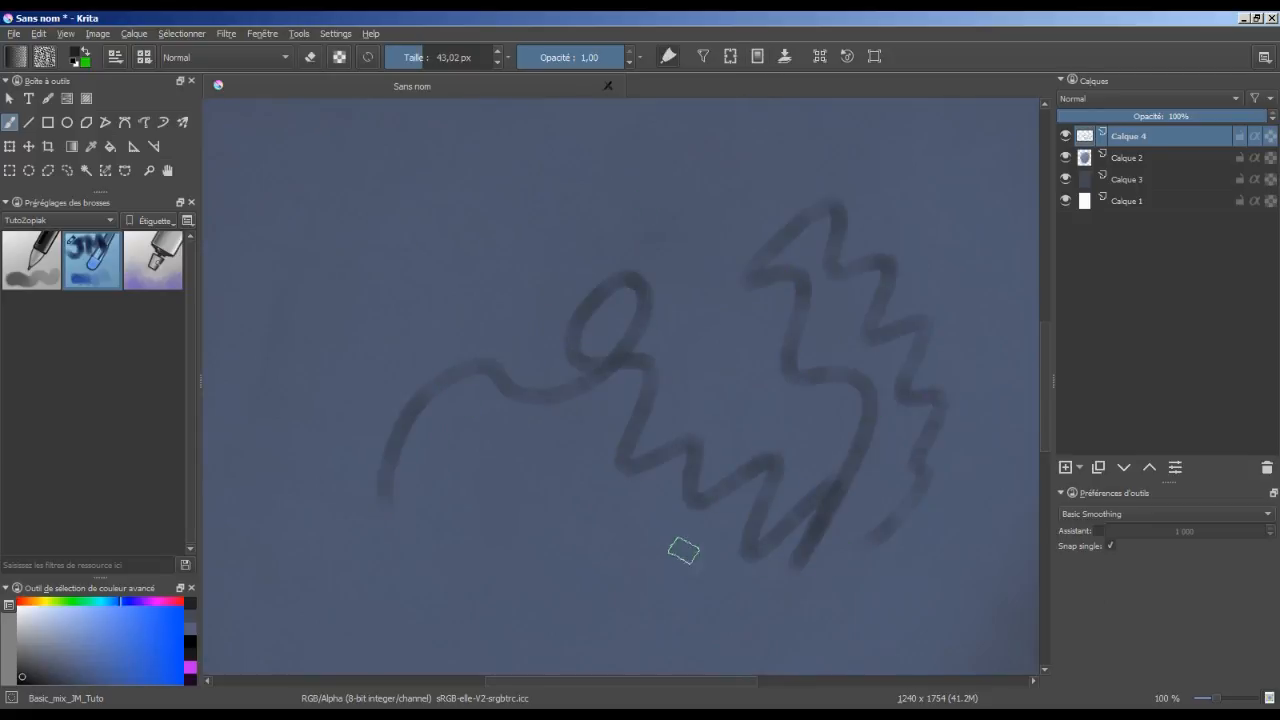
key("ctrl+z")
- Try several vertical zigzag strokes and a curved one on Calque 4, undoing each
mouse_move(474, 186)
left_mouse_down()
mouse_move(456, 439)
mouse_move(460, 586)
left_mouse_up()
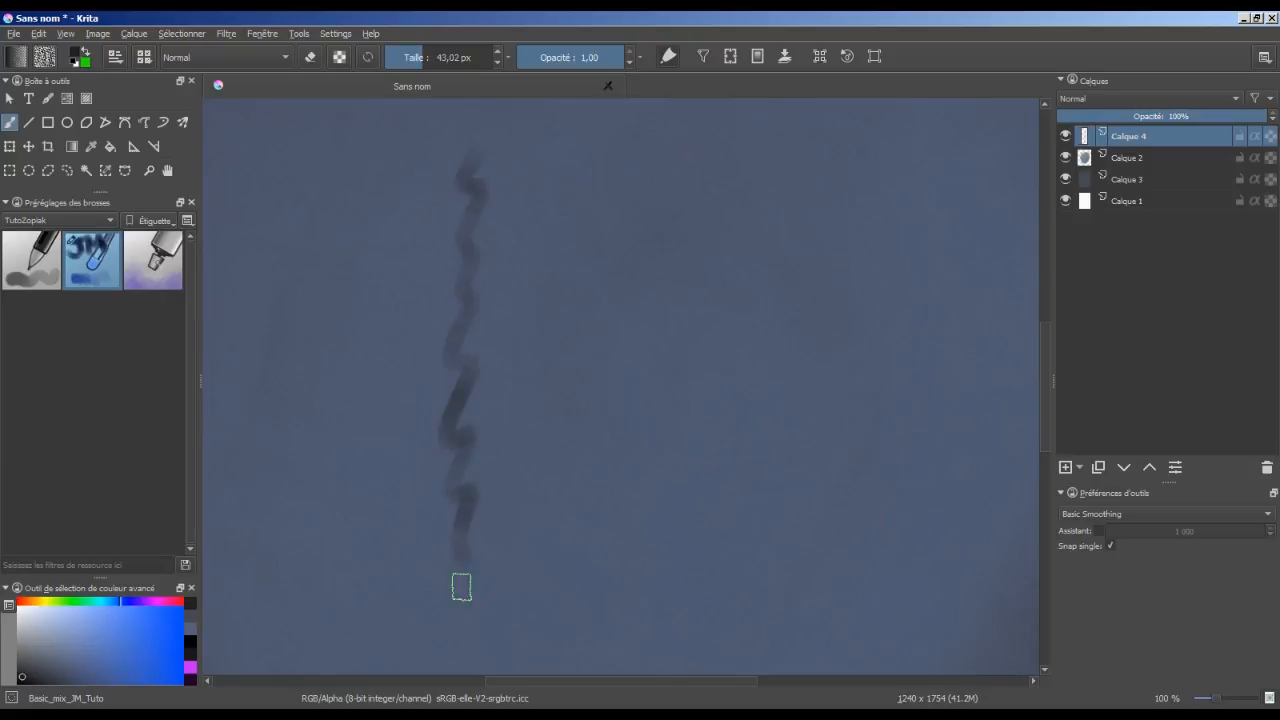
key("ctrl+z")
left_click_drag(501, 145, 449, 590)
key("ctrl+z")
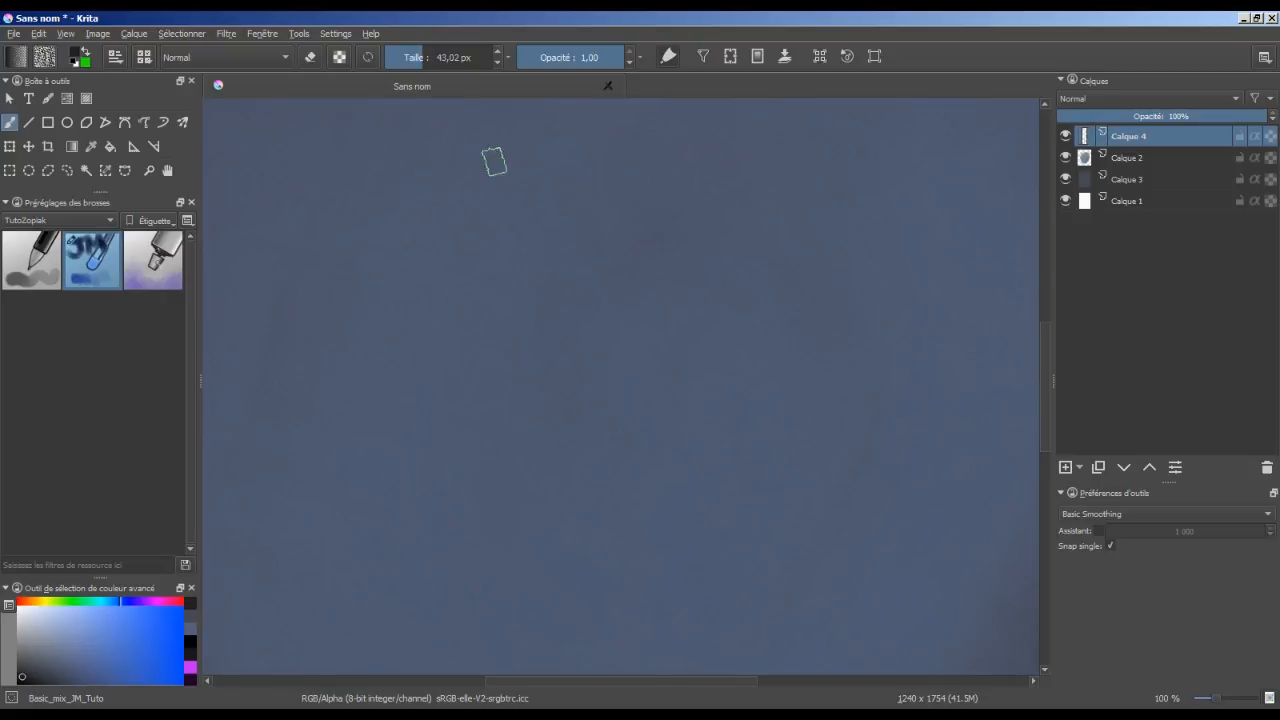
mouse_move(491, 163)
left_mouse_down()
mouse_move(436, 399)
mouse_move(440, 605)
left_mouse_up()
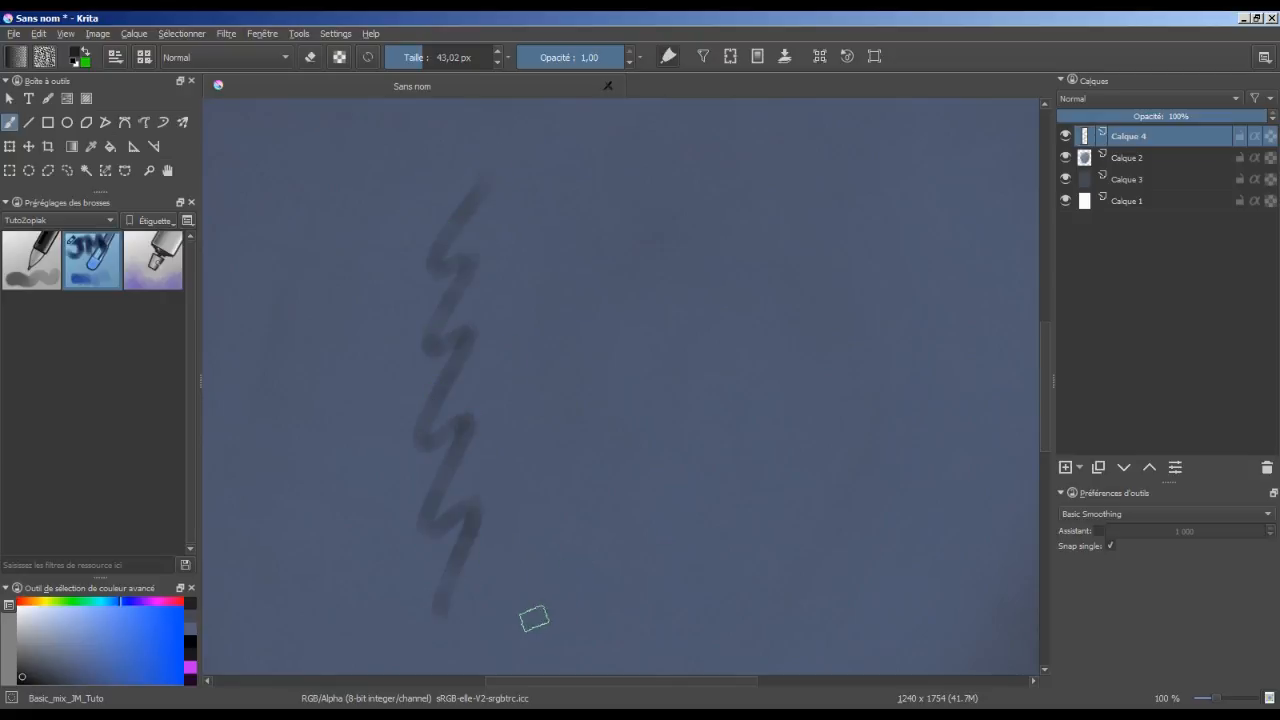
key("ctrl+z")
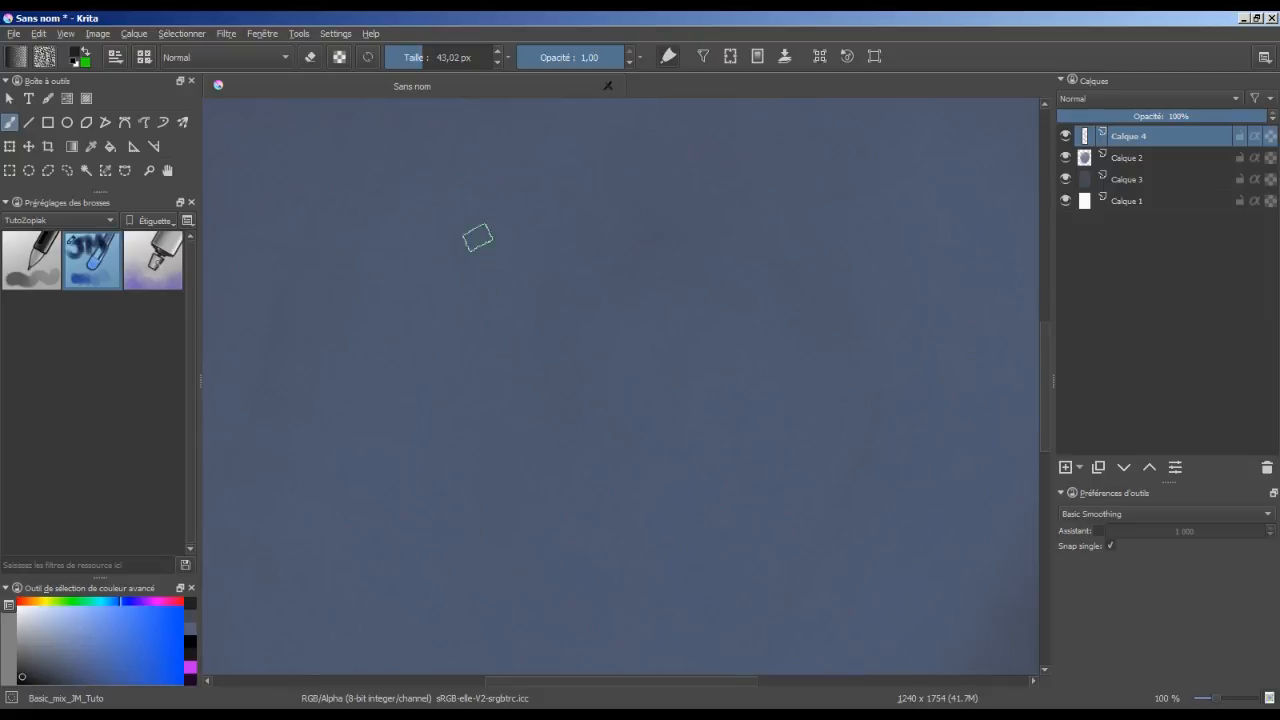
mouse_move(508, 195)
left_mouse_down()
mouse_move(451, 314)
mouse_move(452, 374)
mouse_move(431, 438)
mouse_move(442, 501)
mouse_move(472, 549)
mouse_move(583, 594)
left_mouse_up()
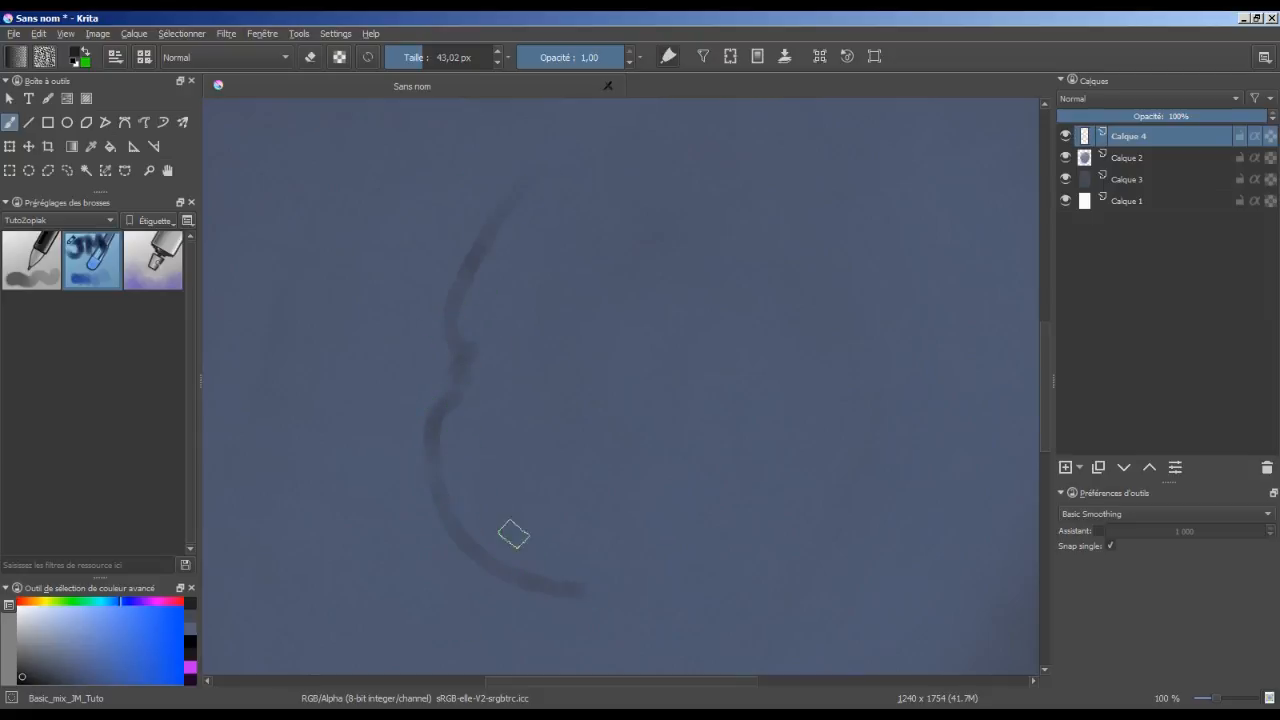
key("ctrl+z")
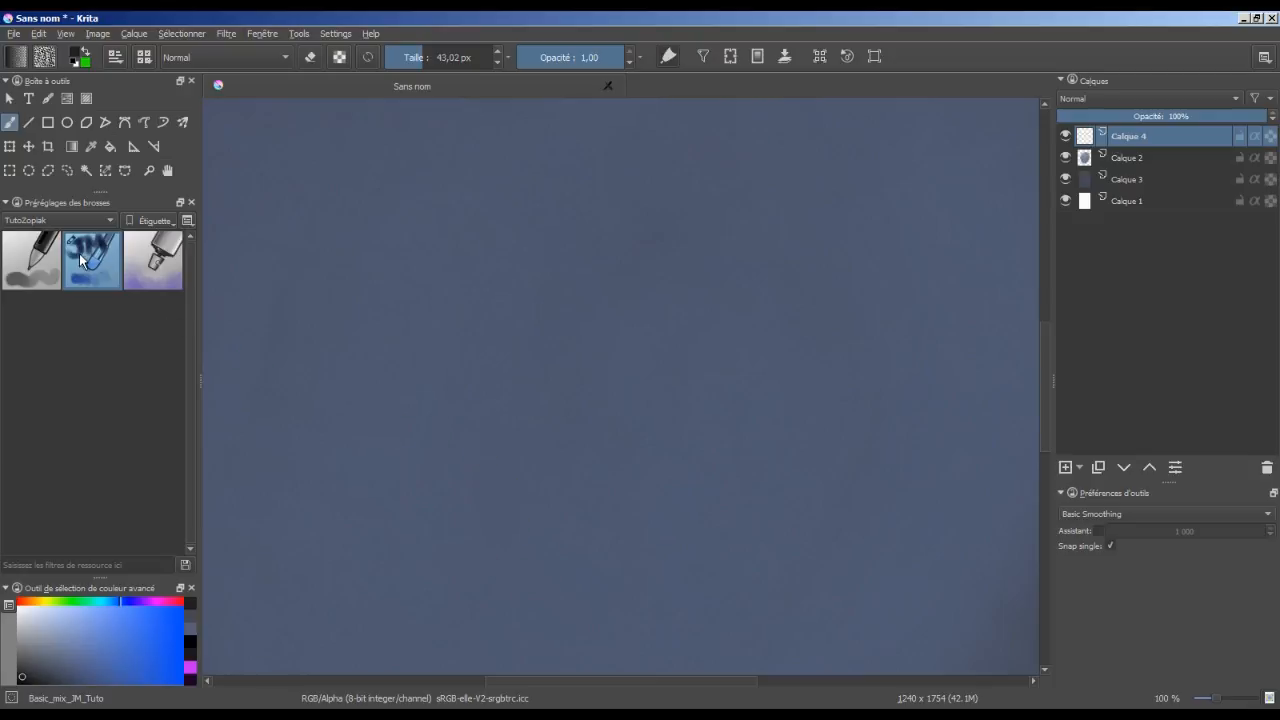
- Assign the Ink_gpen_25 preset from the Ink tag to the TutoZopiak tag, and display the TutoZopiak presets
left_click(75, 218)
left_click(56, 145)
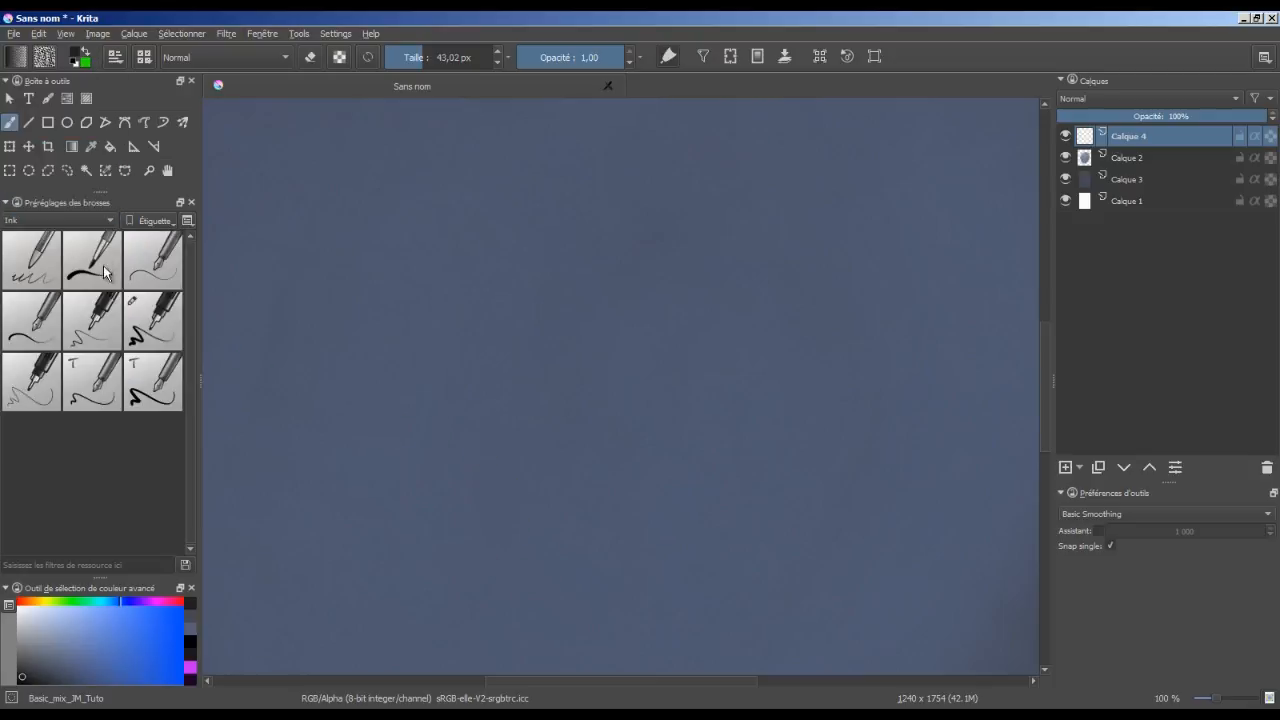
right_click(147, 318)
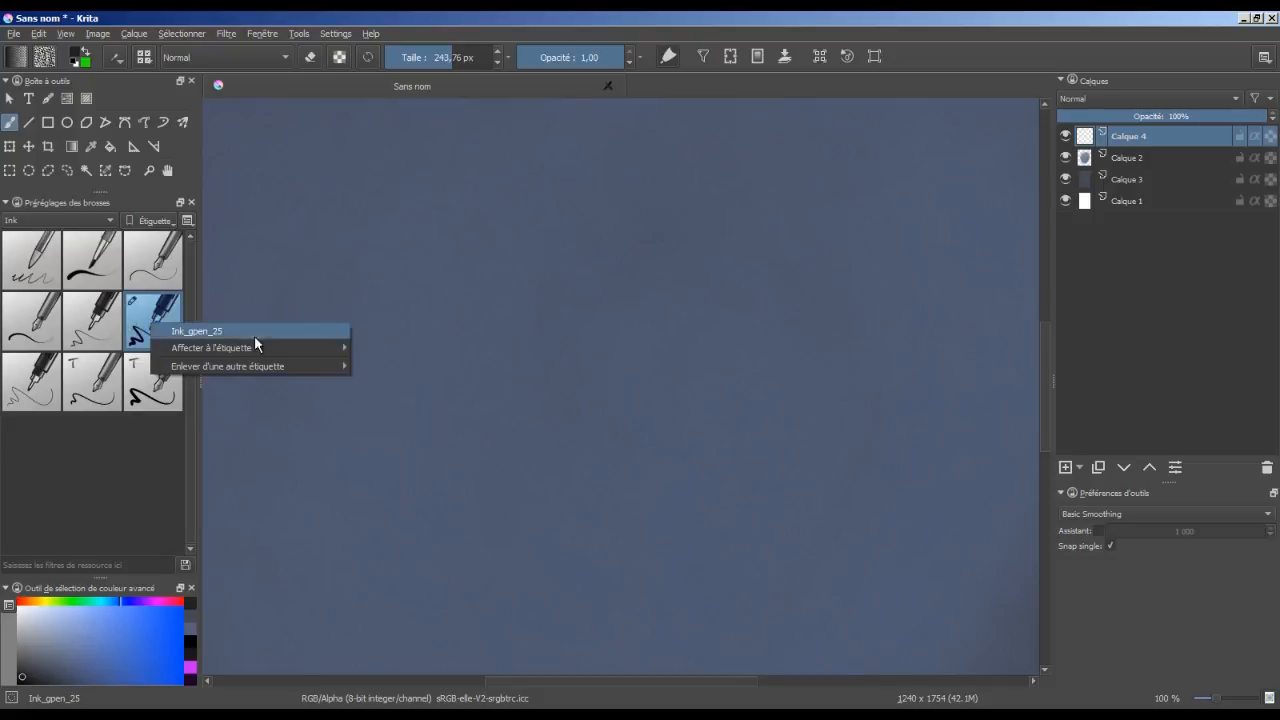
mouse_move(278, 354)
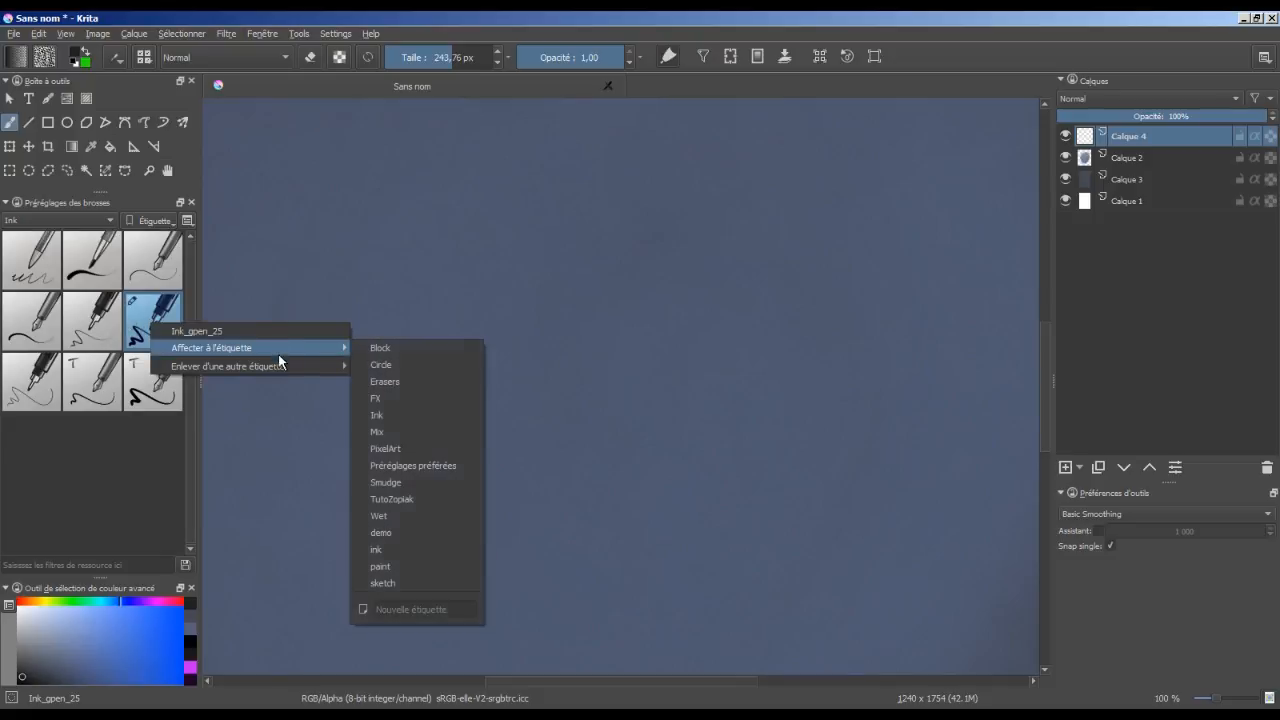
left_click(413, 498)
left_click(95, 220)
left_click(73, 298)
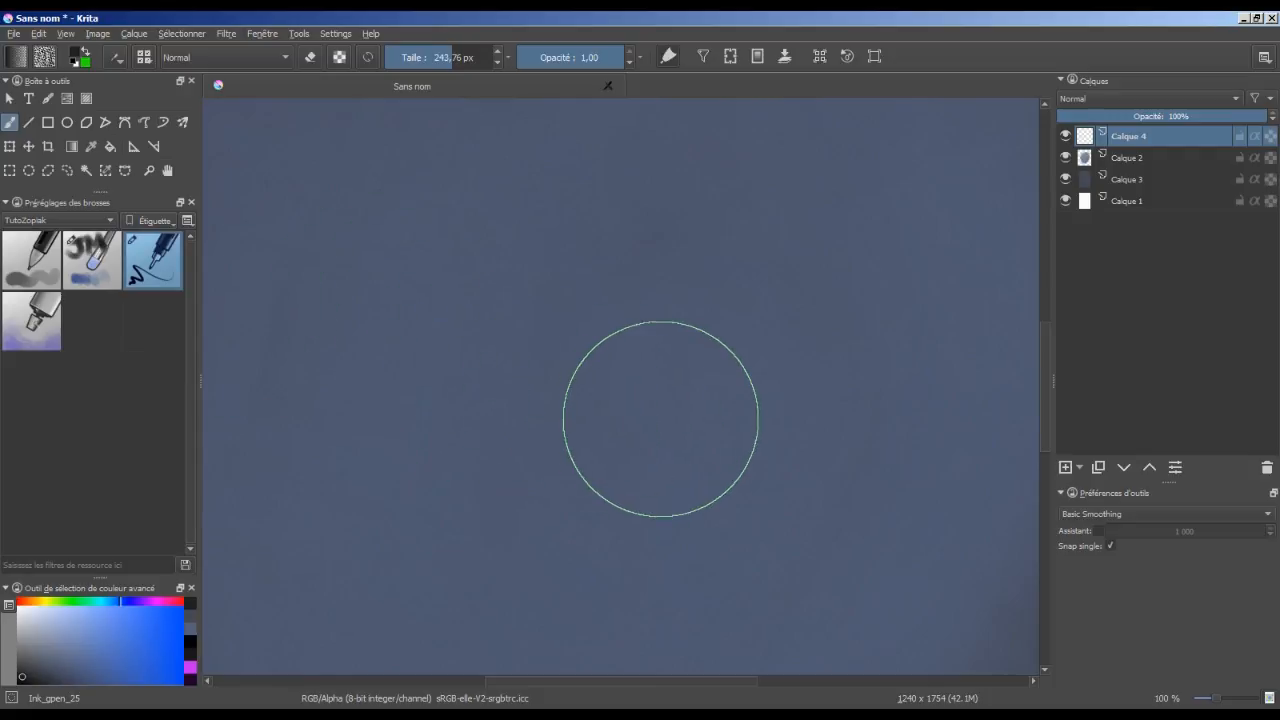
- Reduce the Ink_gpen_25 brush to about 9 px and, after undoing a wavy trial line, draw a thin C-shaped arc on Calque 4
mouse_move(660, 415)
left_mouse_down()
mouse_move(467, 415)
mouse_move(640, 415)
left_mouse_up()
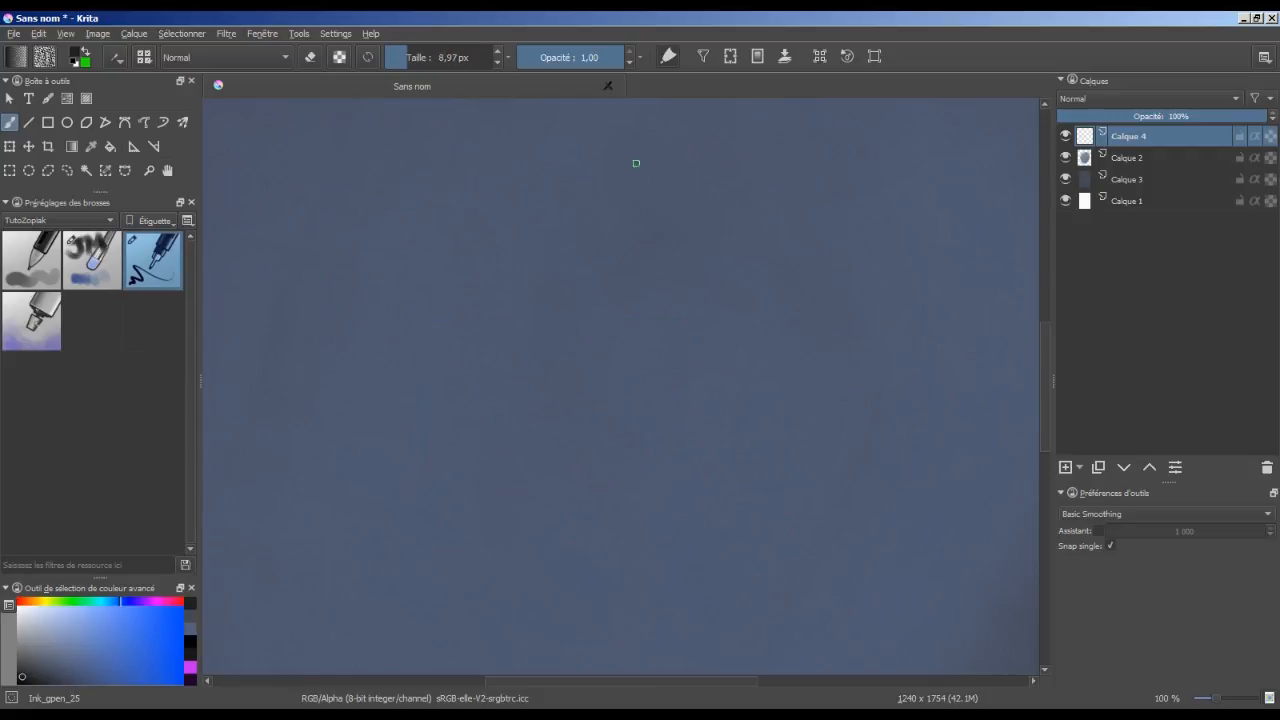
mouse_move(459, 346)
left_mouse_down()
mouse_move(506, 297)
mouse_move(551, 394)
mouse_move(642, 505)
left_mouse_up()
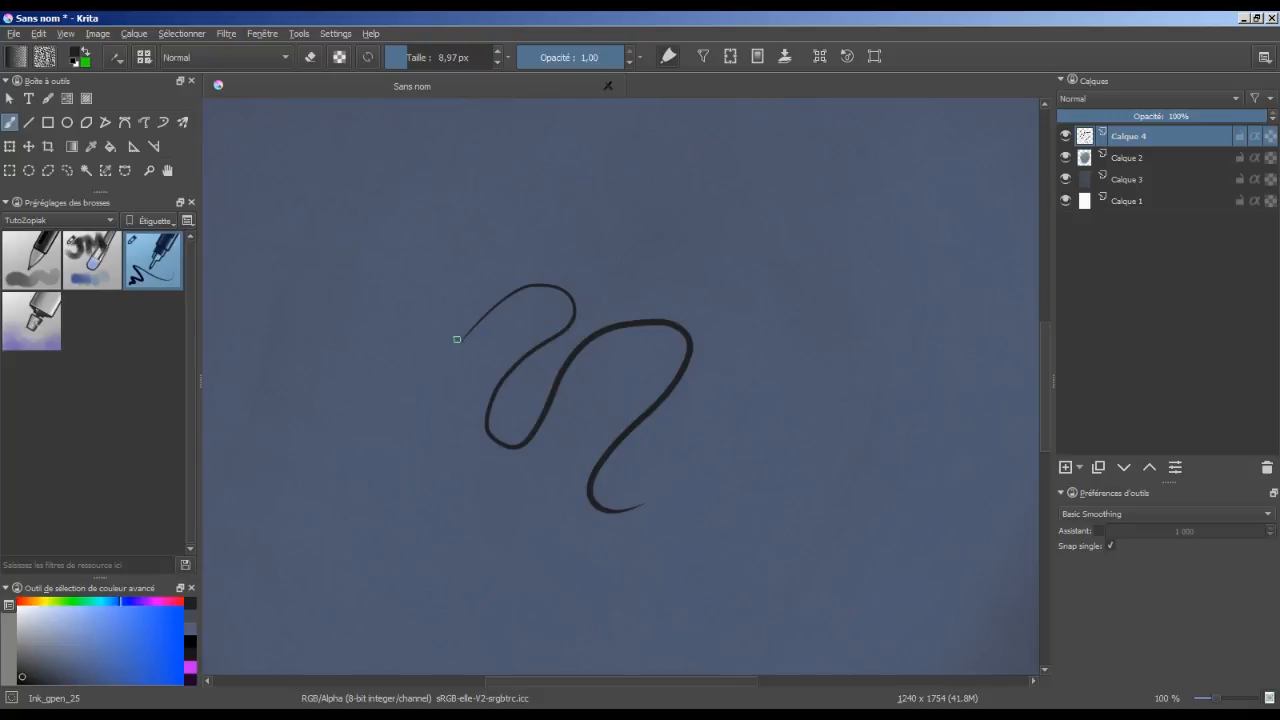
key("ctrl+z")
mouse_move(556, 258)
left_mouse_down()
mouse_move(523, 280)
mouse_move(462, 377)
mouse_move(478, 480)
mouse_move(563, 538)
left_mouse_up()
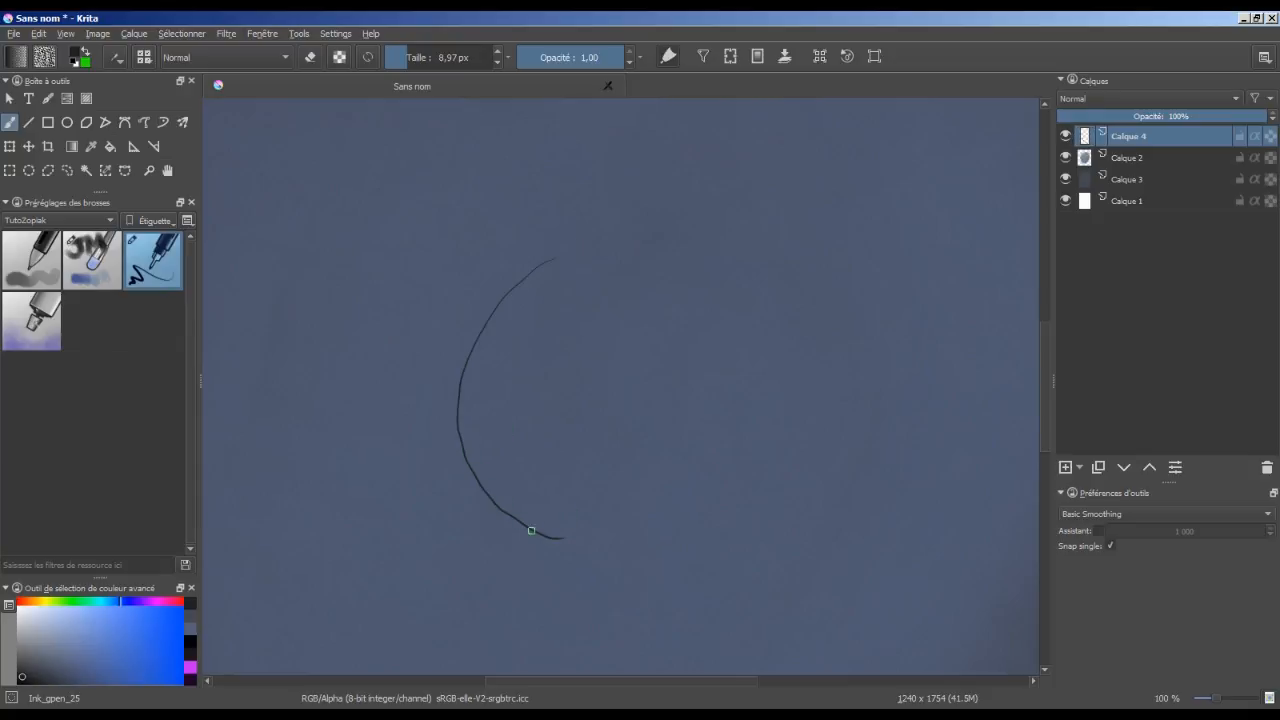
key("ctrl+plus")
mouse_move(641, 509)
left_mouse_down()
mouse_move(619, 426)
mouse_move(611, 442)
mouse_move(658, 448)
mouse_move(680, 500)
mouse_move(603, 444)
left_mouse_up()
key("ctrl+minus")
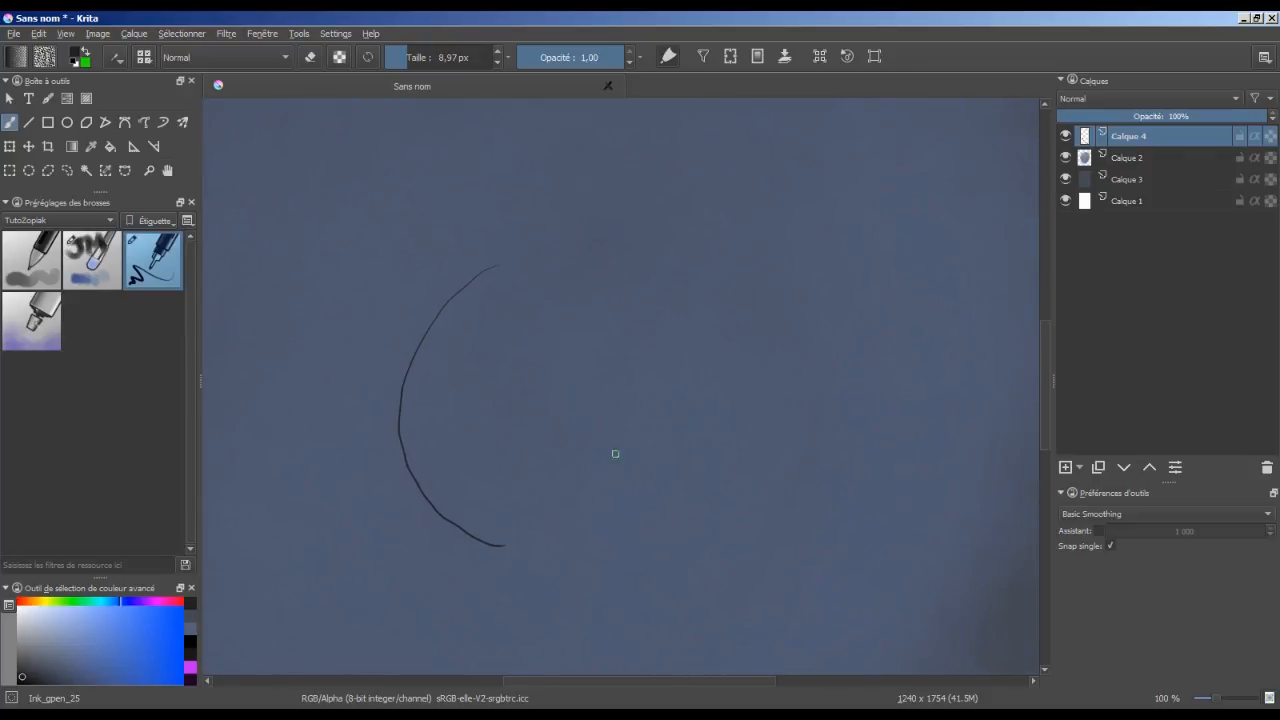
- Switch the brush smoothing to Weighted Smoothing and draw several long curved strokes beside the arc
left_click(1125, 514)
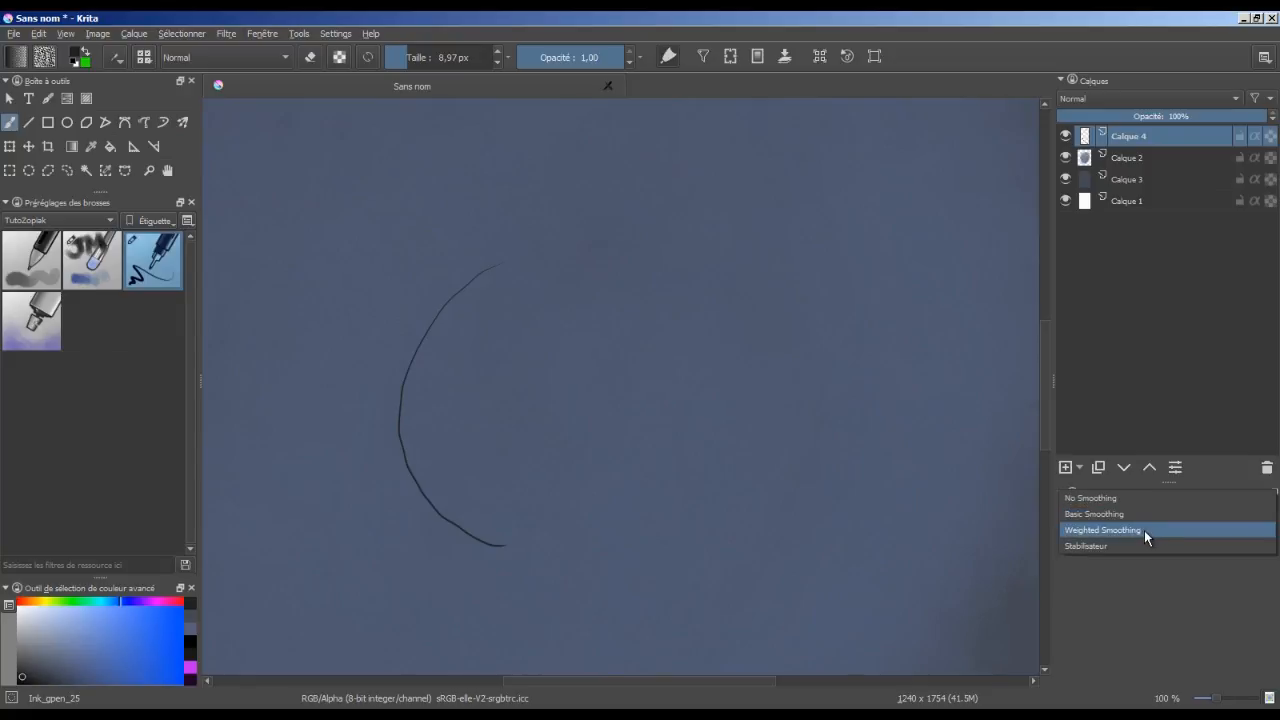
left_click(1145, 530)
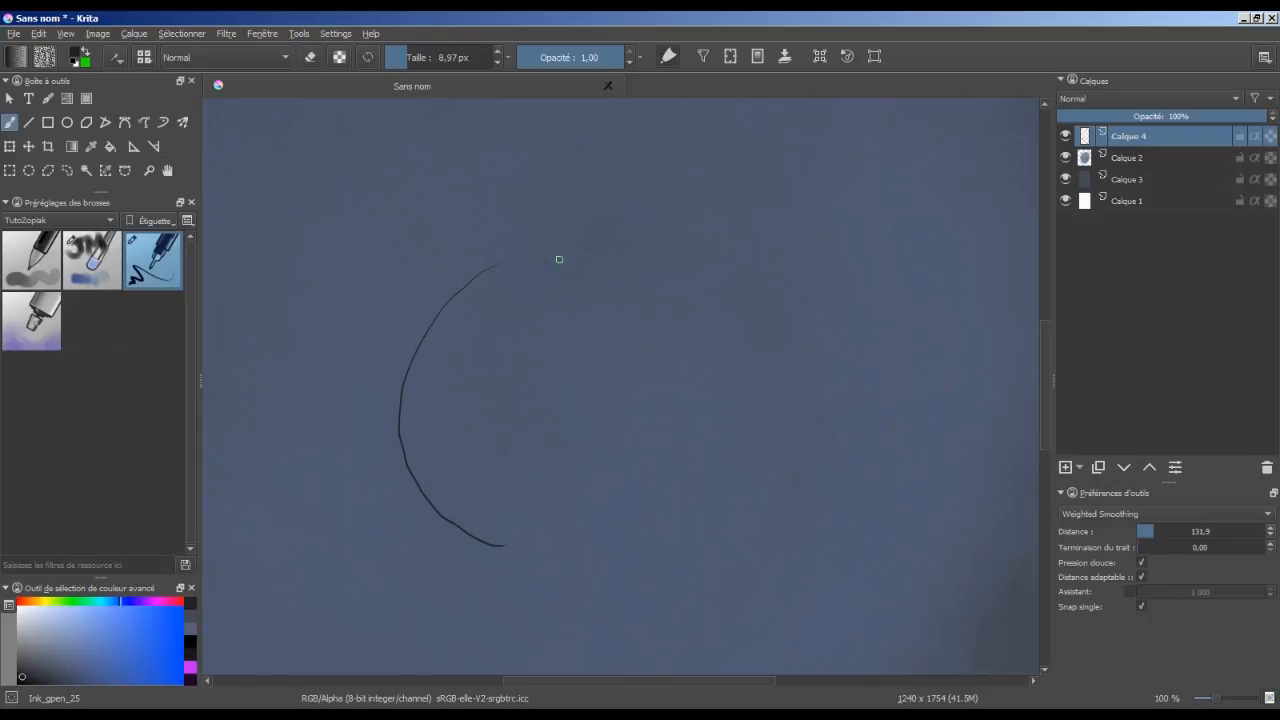
mouse_move(609, 246)
left_mouse_down()
mouse_move(568, 465)
mouse_move(706, 540)
left_mouse_up()
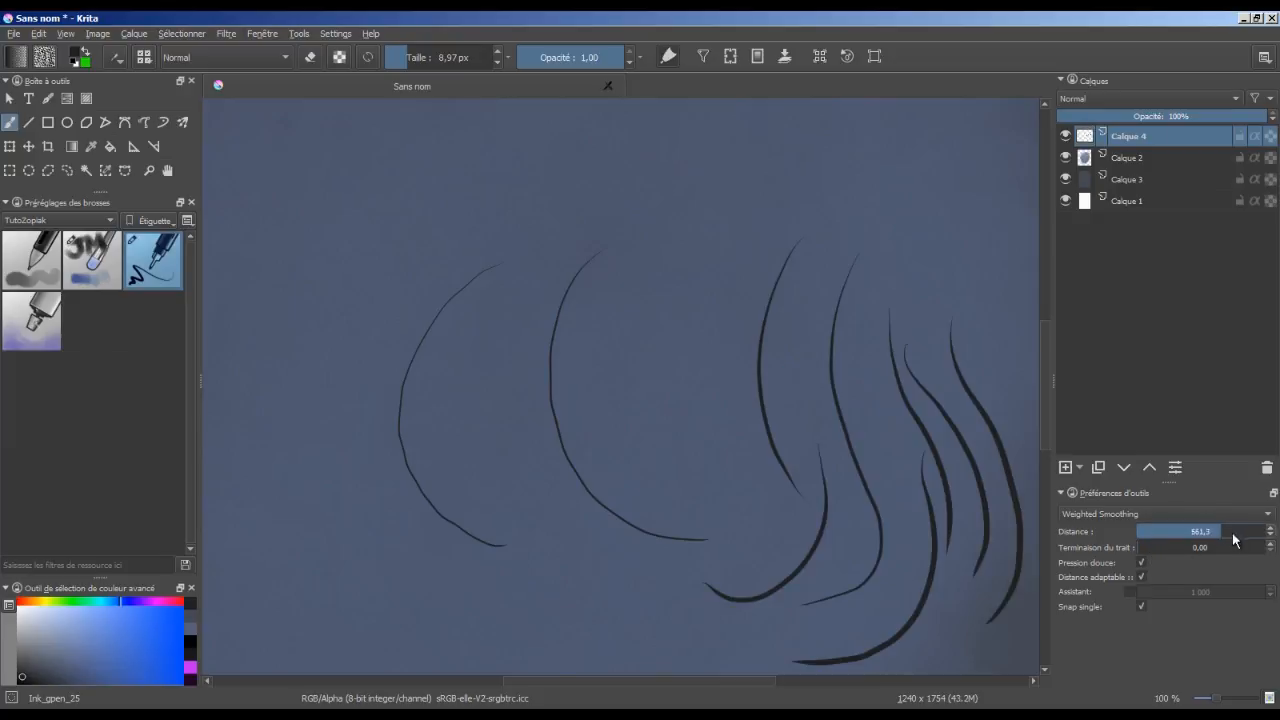
- Set the smoothing distance to 736.6 and draw looping curls plus a long arc over the test lines
mouse_move(692, 217)
left_mouse_down()
mouse_move(728, 381)
mouse_move(676, 468)
mouse_move(694, 539)
mouse_move(761, 582)
mouse_move(677, 652)
mouse_move(582, 519)
mouse_move(650, 523)
mouse_move(672, 610)
left_mouse_up()
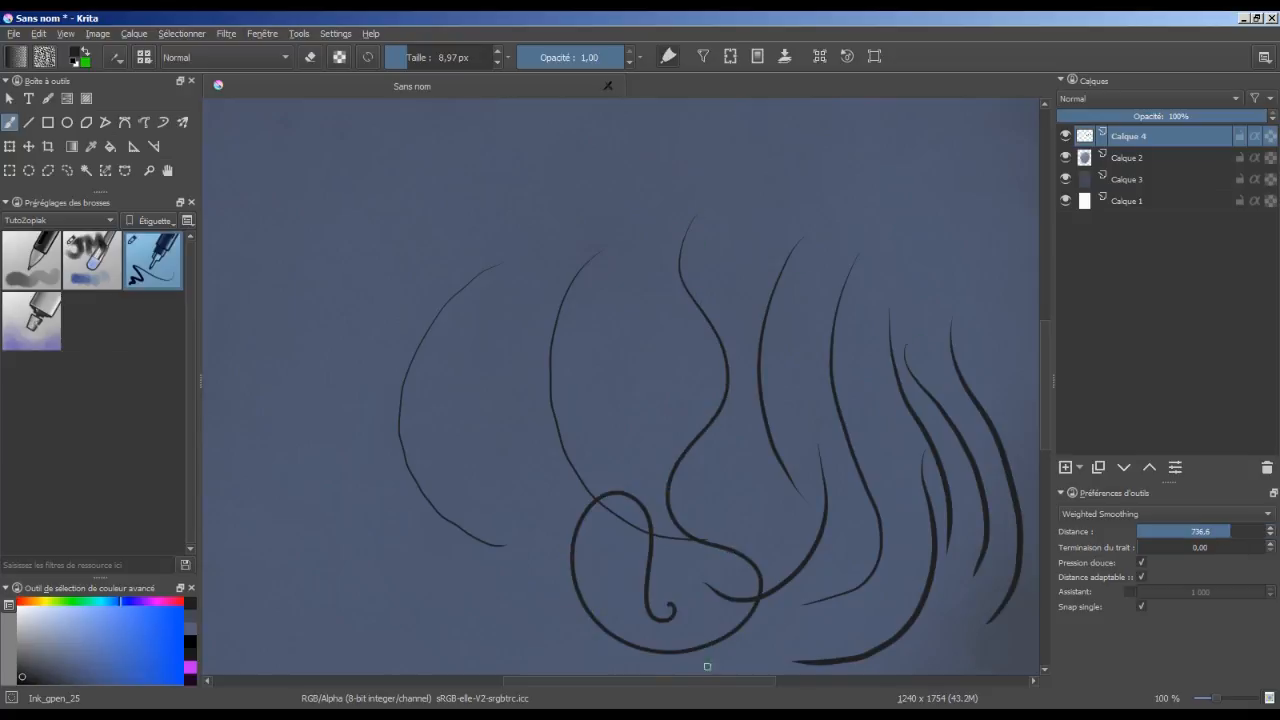
mouse_move(651, 255)
left_mouse_down()
mouse_move(577, 424)
mouse_move(679, 452)
mouse_move(684, 302)
mouse_move(613, 352)
mouse_move(653, 372)
left_mouse_up()
mouse_move(541, 231)
left_mouse_down()
mouse_move(512, 273)
mouse_move(493, 393)
mouse_move(540, 483)
mouse_move(634, 488)
mouse_move(658, 441)
mouse_move(627, 377)
mouse_move(579, 375)
mouse_move(579, 430)
mouse_move(610, 436)
left_mouse_up()
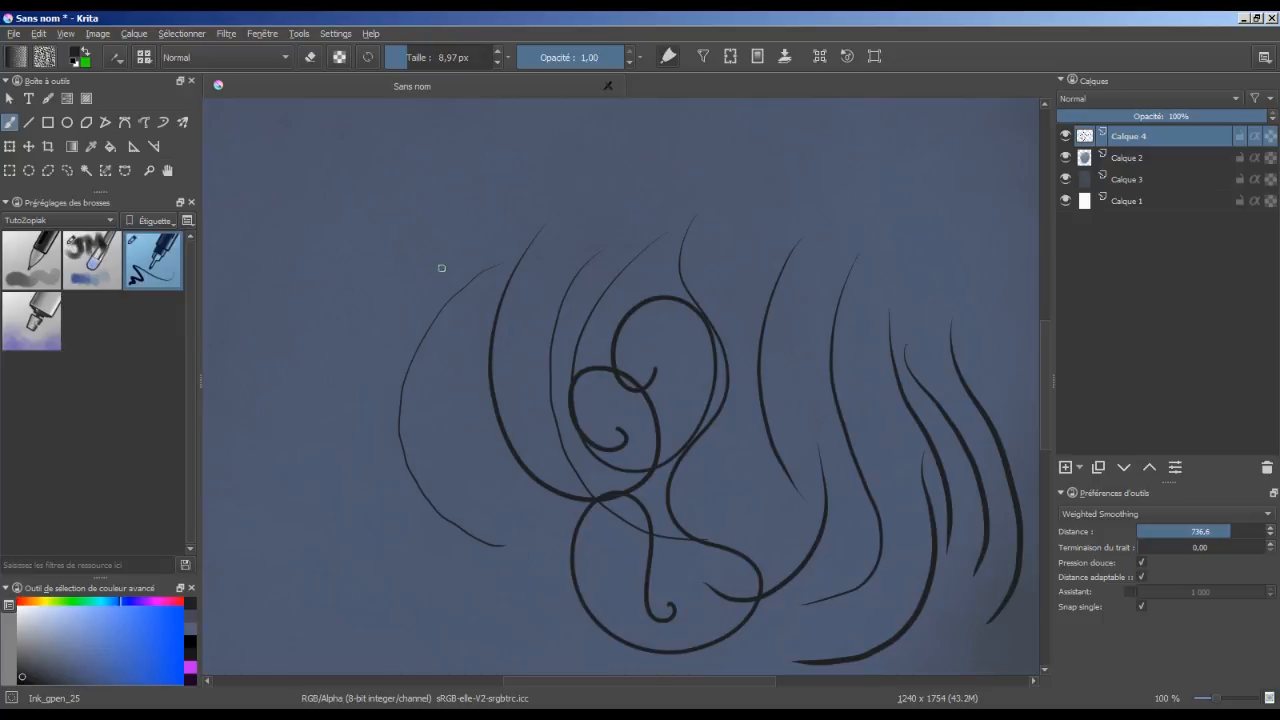
mouse_move(434, 270)
left_mouse_down()
mouse_move(393, 331)
mouse_move(385, 436)
mouse_move(416, 510)
mouse_move(462, 548)
left_mouse_up()
- Lower the smoothing distance to 360.4 and draw curves and a loop, and repeat the test with a distance of 109.5
left_click_drag(1189, 530, 1185, 533)
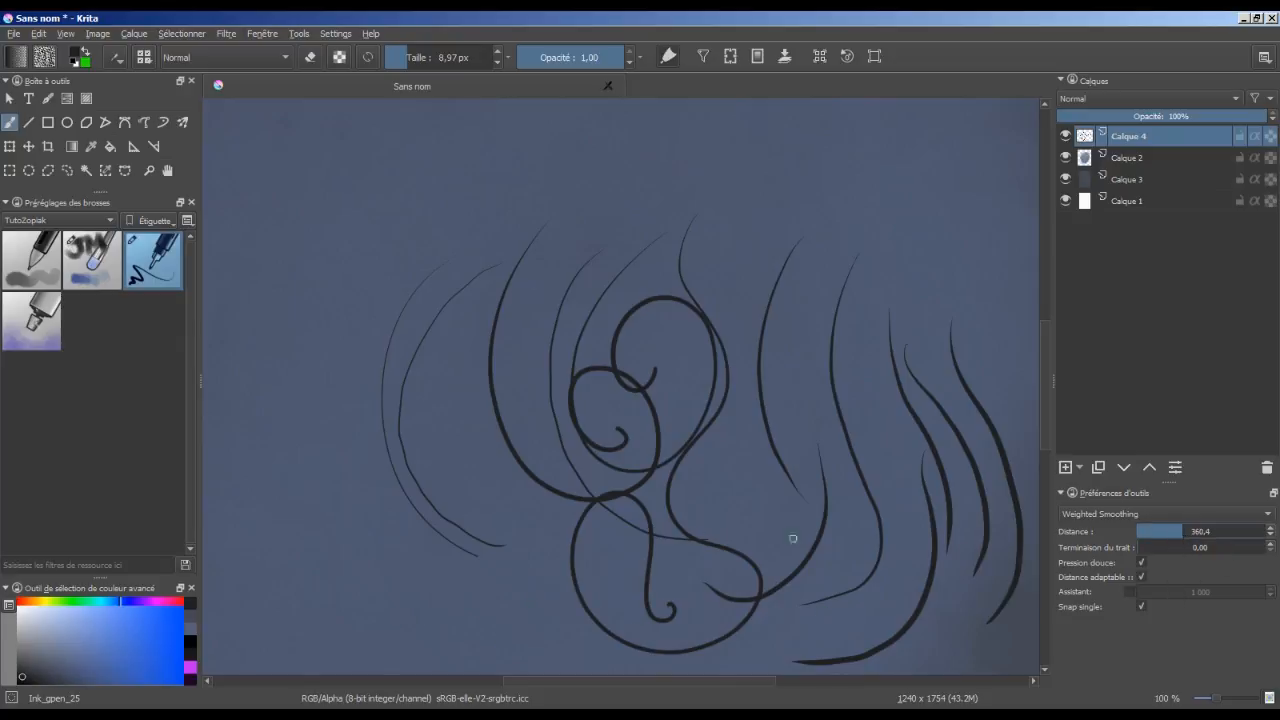
mouse_move(389, 282)
left_mouse_down()
mouse_move(394, 479)
mouse_move(483, 563)
mouse_move(400, 525)
mouse_move(533, 511)
left_mouse_up()
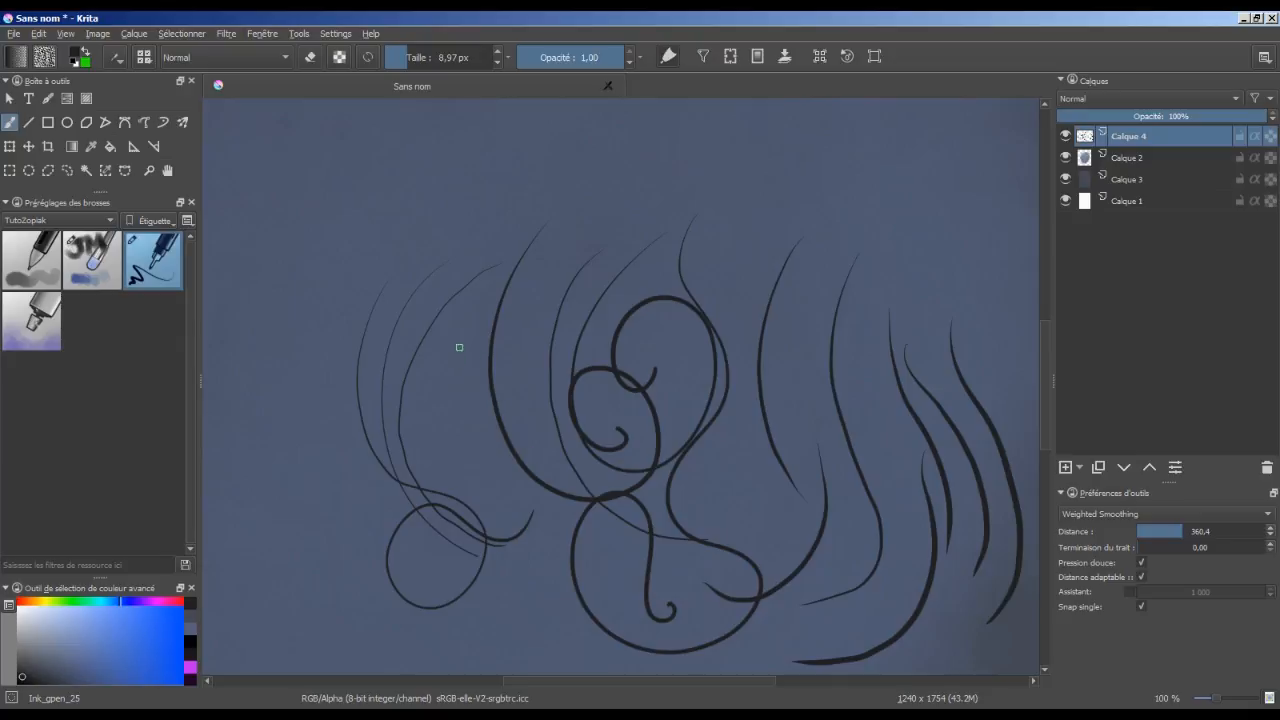
left_click_drag(459, 347, 516, 556)
left_click(1148, 531)
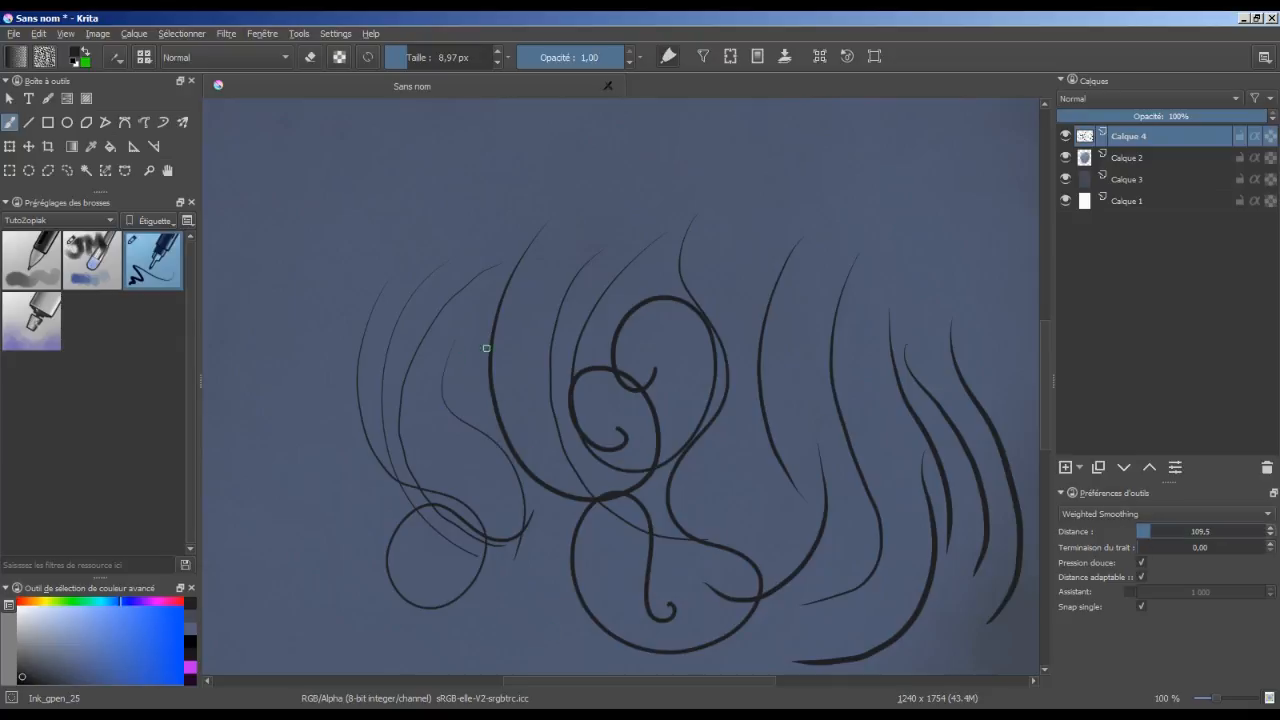
mouse_move(452, 345)
left_mouse_down()
mouse_move(545, 488)
mouse_move(588, 598)
mouse_move(532, 553)
mouse_move(656, 606)
mouse_move(682, 636)
left_mouse_up()
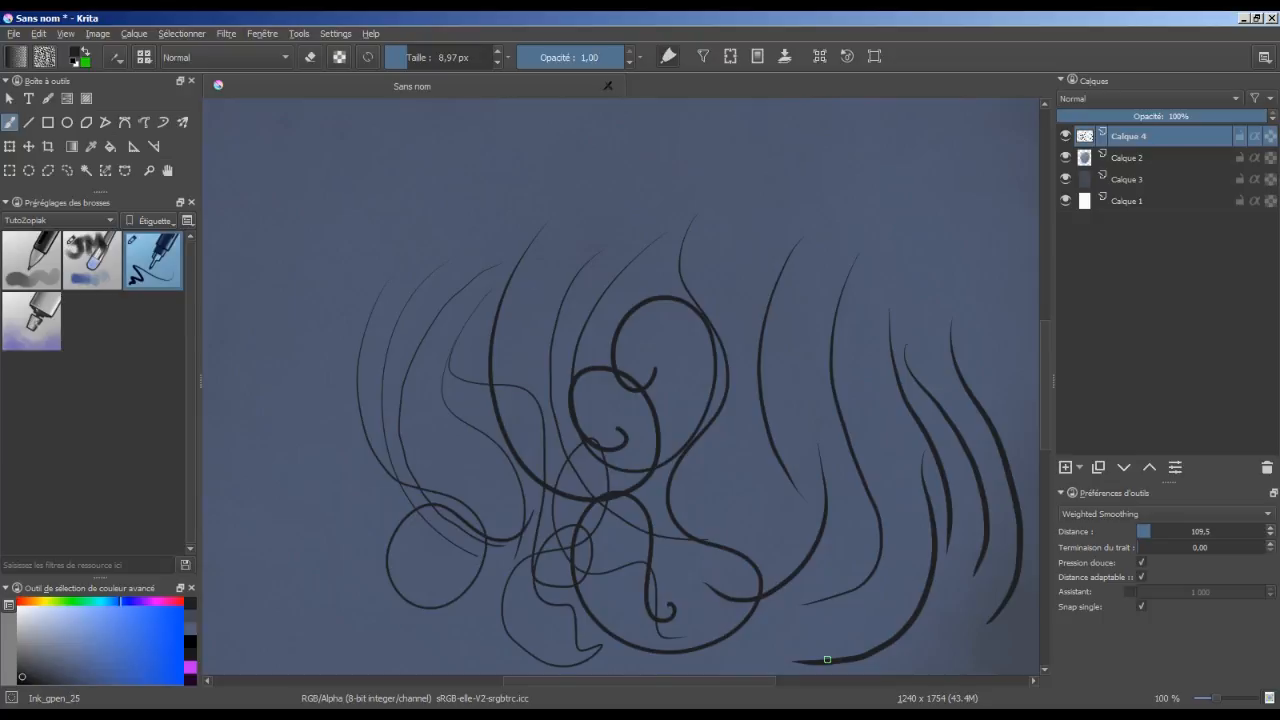
- Switch the brush smoothing to Stabilisateur and draw a test stroke that curves down and ends in a stair-step zigzag
left_click(1186, 513)
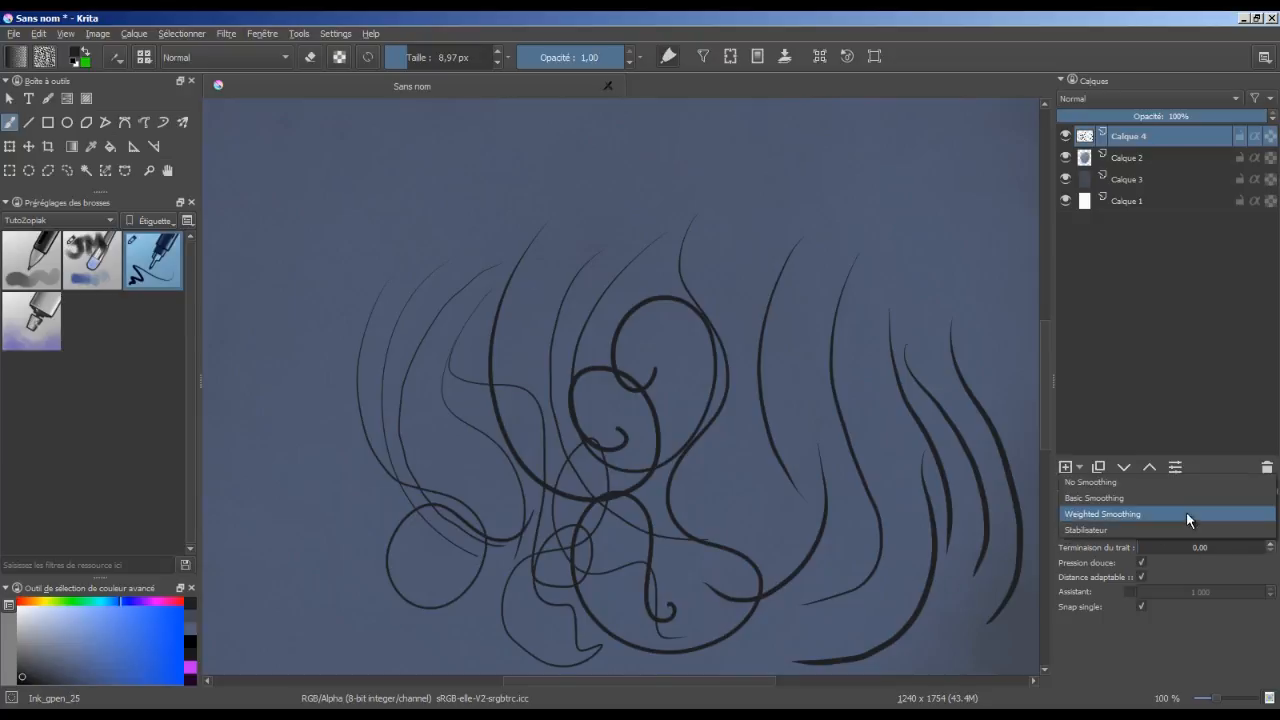
left_click(1163, 532)
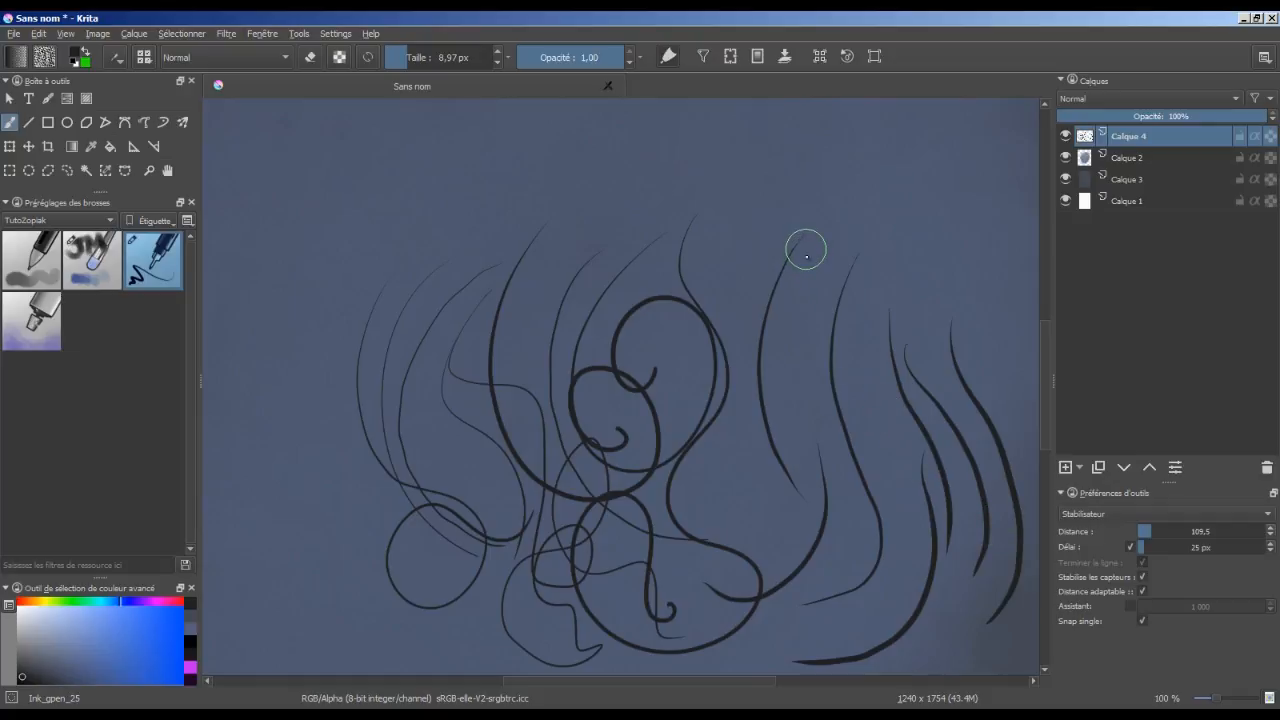
mouse_move(815, 244)
left_mouse_down()
mouse_move(871, 240)
mouse_move(874, 266)
mouse_move(855, 293)
mouse_move(867, 265)
mouse_move(858, 298)
mouse_move(872, 310)
mouse_move(890, 275)
mouse_move(930, 275)
mouse_move(907, 260)
mouse_move(908, 236)
mouse_move(947, 250)
mouse_move(926, 236)
mouse_move(926, 216)
mouse_move(957, 231)
mouse_move(939, 224)
mouse_move(937, 200)
mouse_move(904, 215)
left_mouse_up()
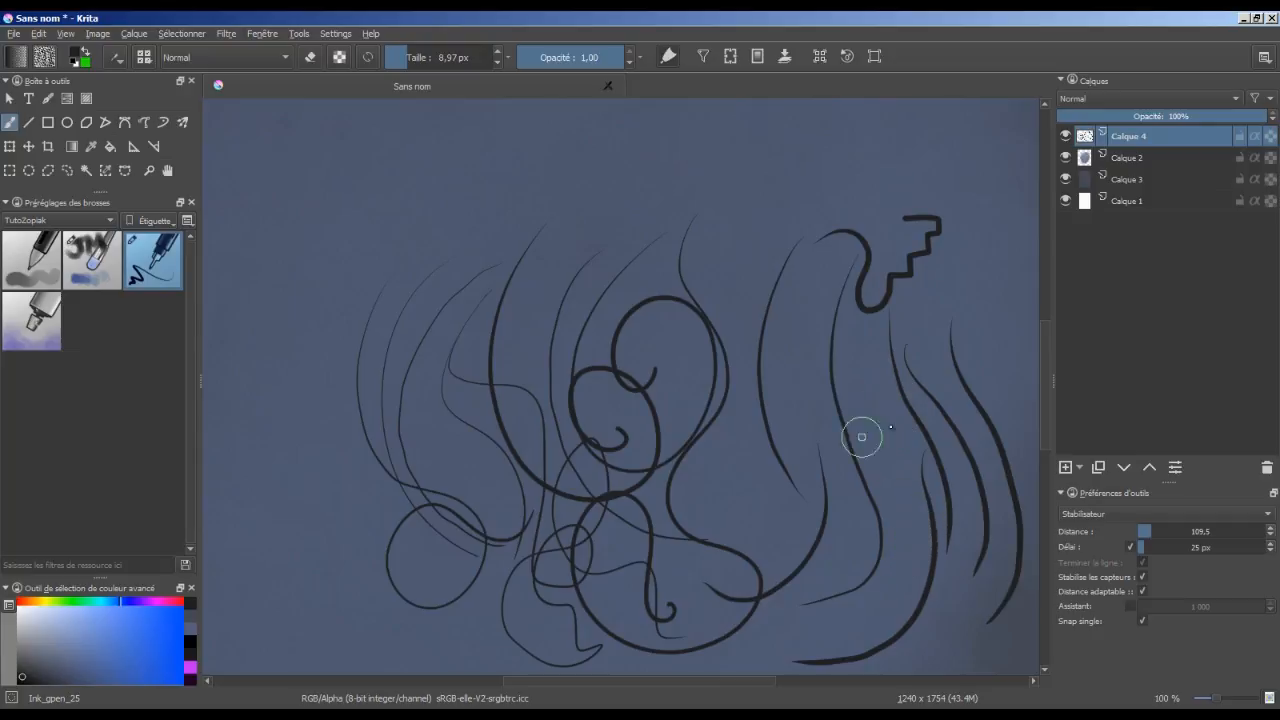
- Set the freehand brush smoothing back to Basic Smoothing
left_click(1121, 513)
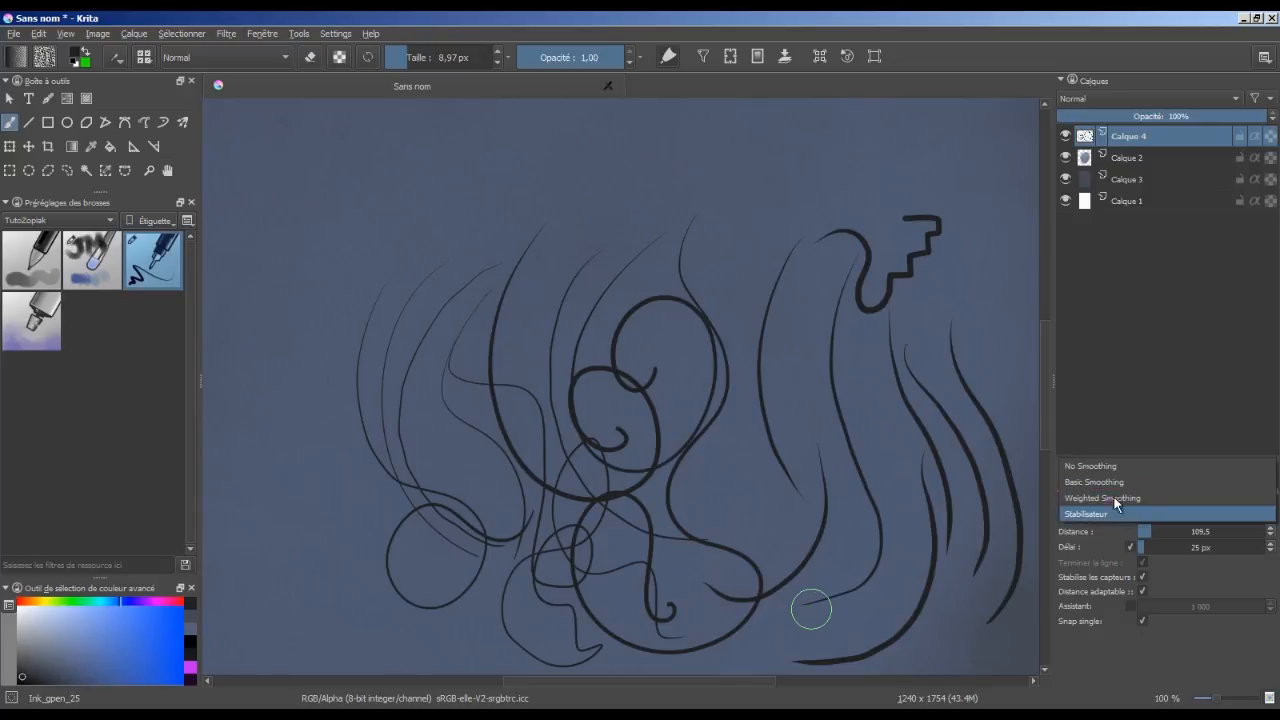
left_click(1116, 485)
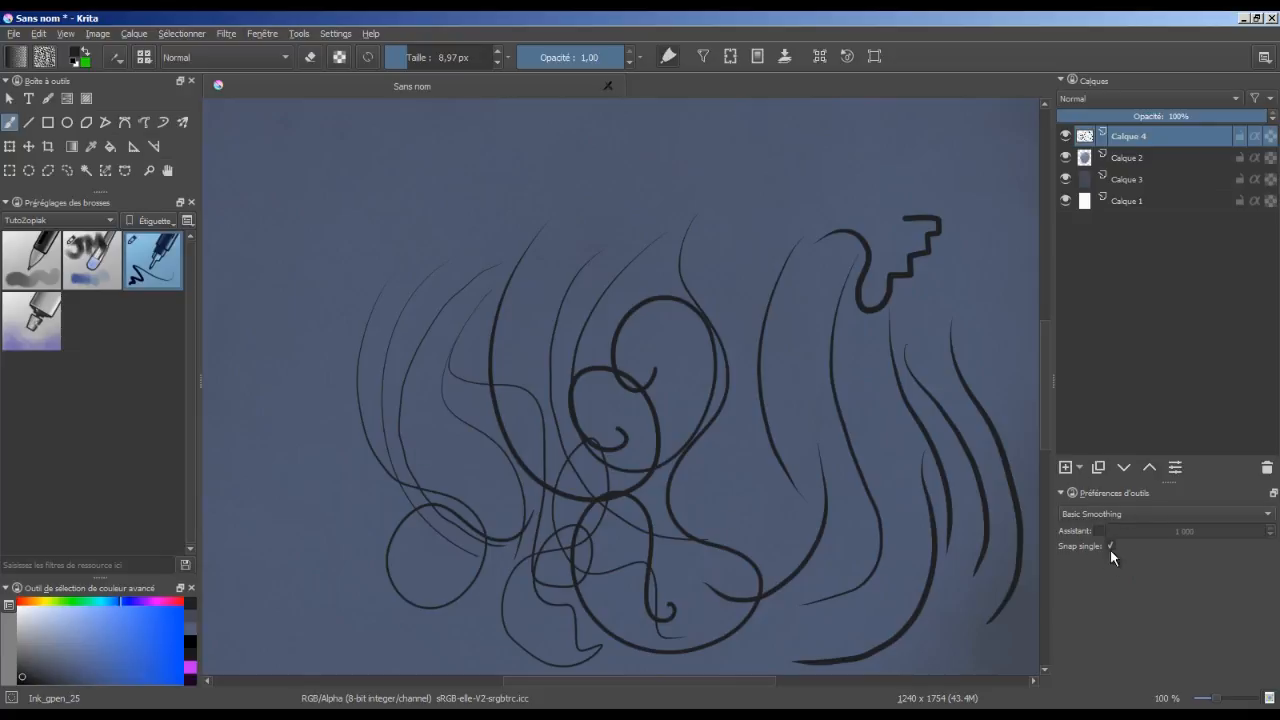
left_click(1114, 515)
left_click(1105, 497)
left_click(1103, 512)
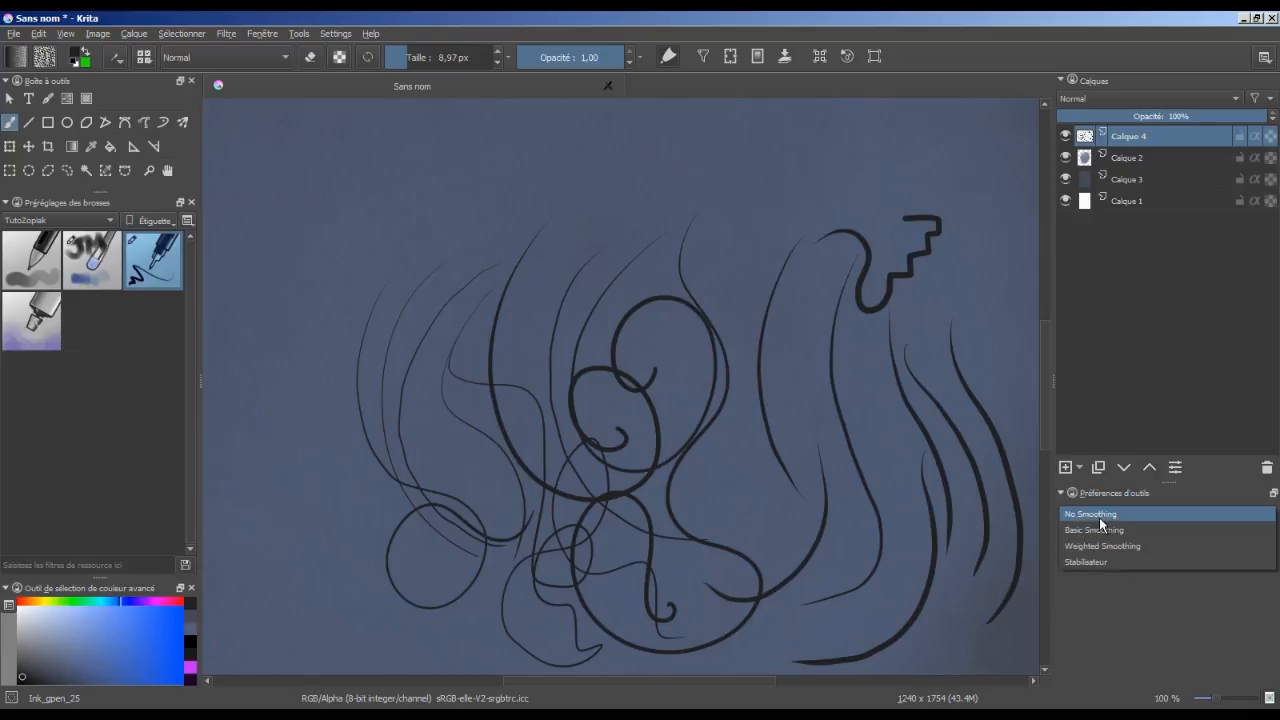
left_click(1098, 530)
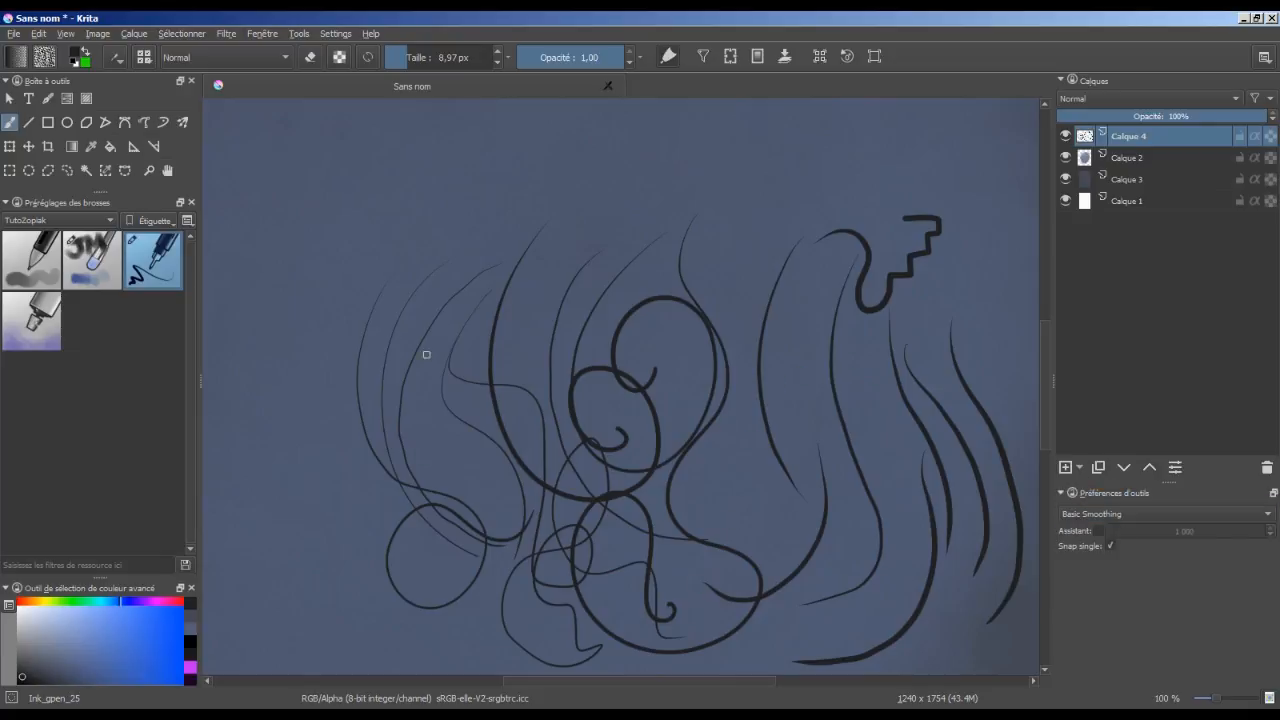
- Draw a long looping line with the Dynamic Brush tool, then set Glisser to 0.15 and draw several wavy lines
left_click(164, 123)
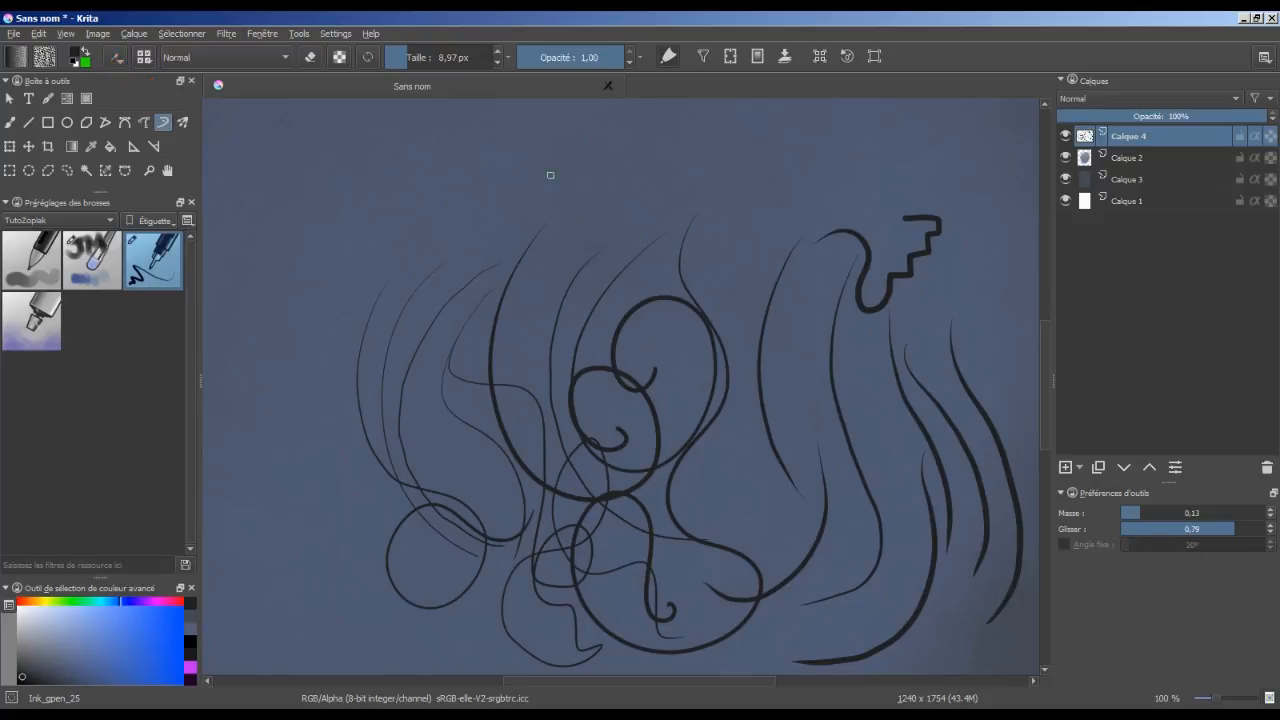
mouse_move(550, 175)
left_mouse_down()
mouse_move(560, 235)
mouse_move(690, 298)
mouse_move(635, 355)
mouse_move(669, 387)
mouse_move(600, 455)
mouse_move(755, 515)
left_mouse_up()
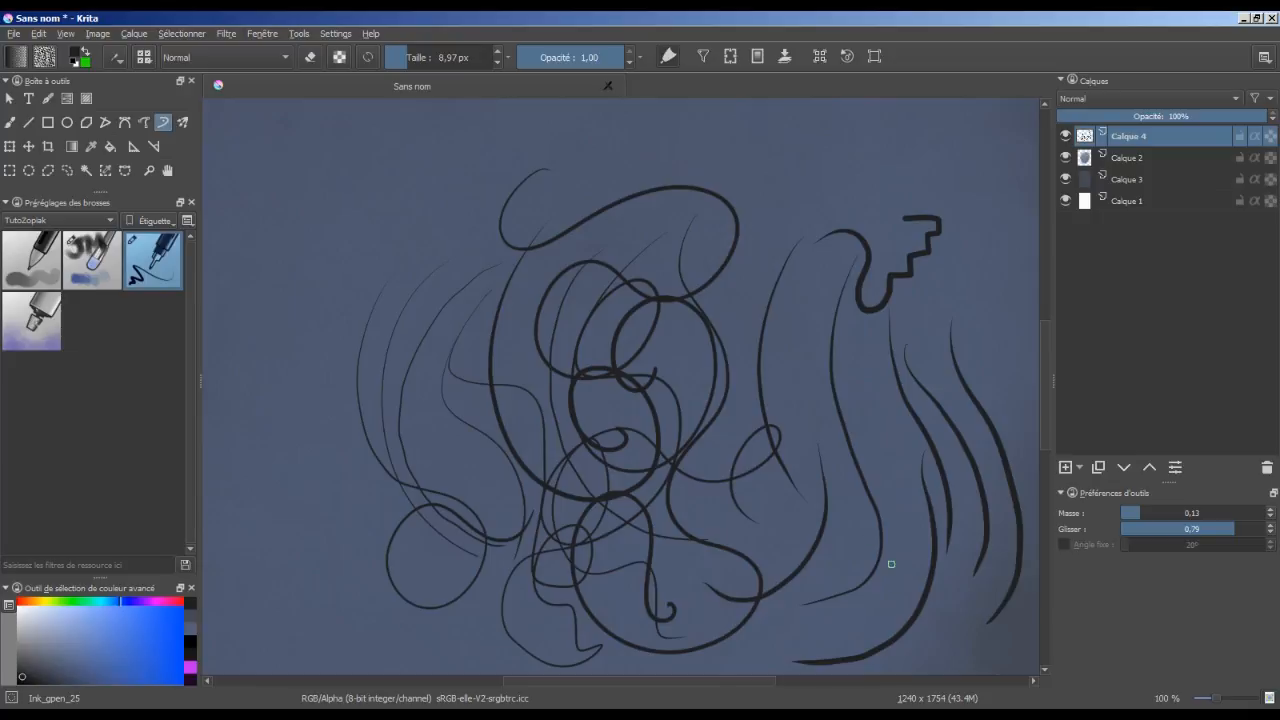
left_click(1145, 535)
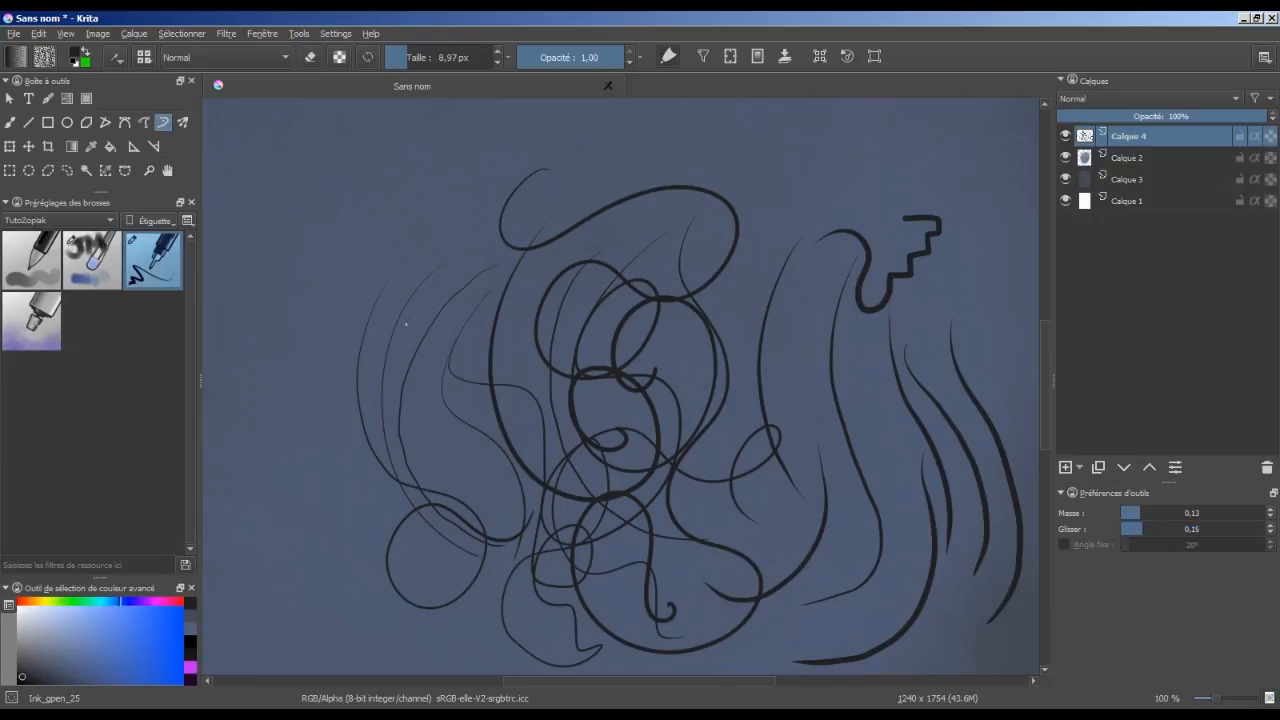
mouse_move(406, 323)
left_mouse_down()
mouse_move(538, 394)
mouse_move(586, 460)
mouse_move(684, 382)
mouse_move(758, 259)
mouse_move(840, 264)
mouse_move(822, 425)
mouse_move(875, 365)
mouse_move(903, 440)
mouse_move(858, 600)
mouse_move(742, 638)
mouse_move(462, 466)
mouse_move(472, 405)
left_mouse_up()
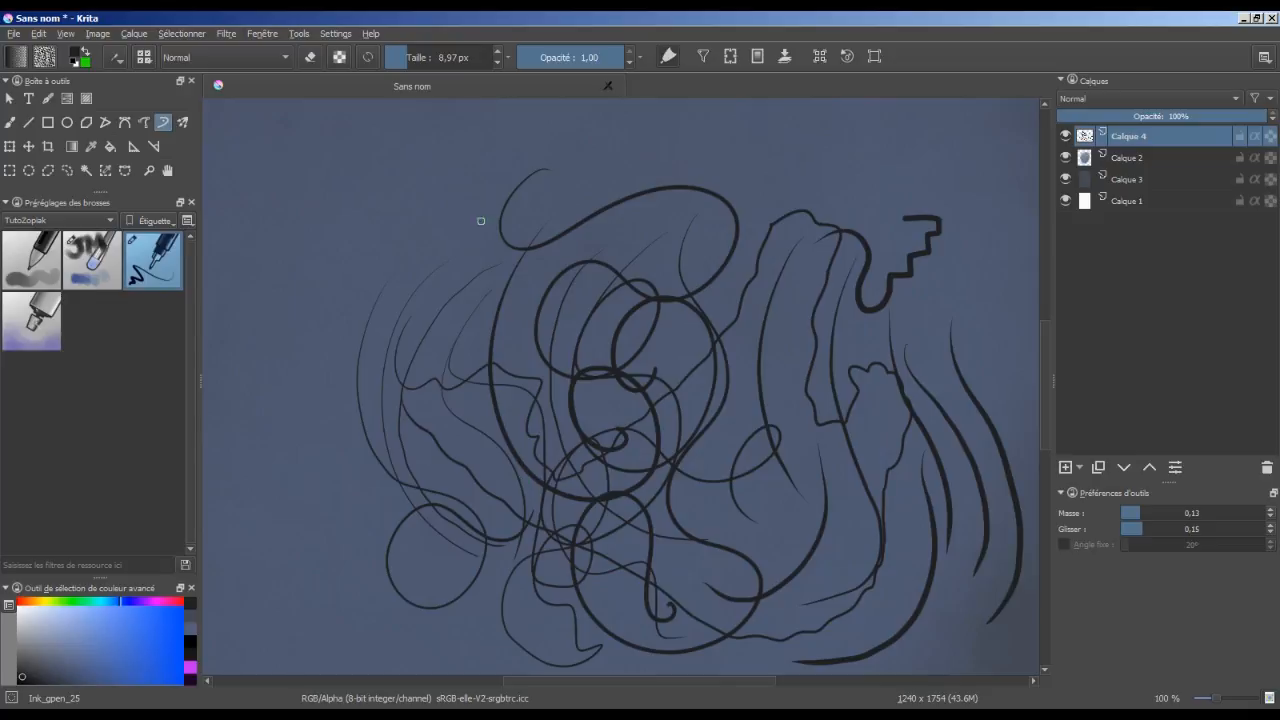
mouse_move(267, 211)
left_mouse_down()
mouse_move(430, 221)
mouse_move(662, 179)
mouse_move(940, 179)
left_mouse_up()
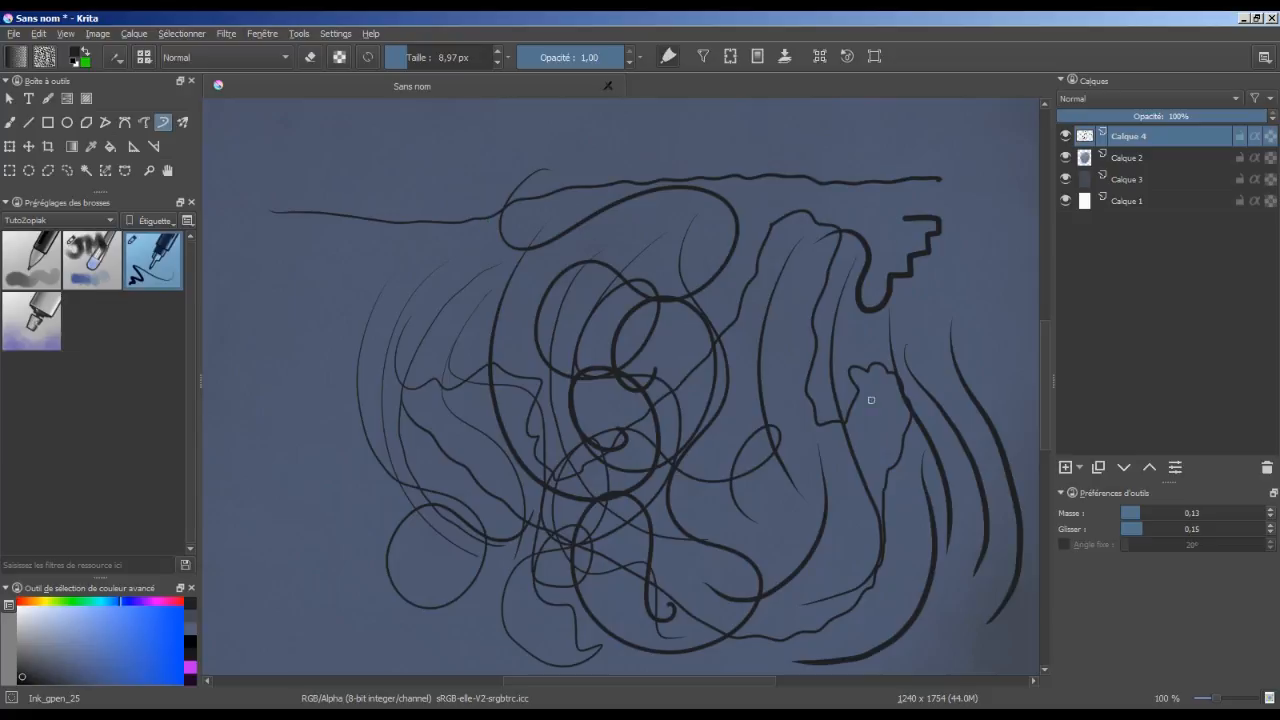
mouse_move(736, 370)
left_mouse_down()
mouse_move(836, 364)
mouse_move(886, 427)
mouse_move(868, 347)
mouse_move(921, 420)
mouse_move(860, 511)
mouse_move(914, 616)
left_mouse_up()
mouse_move(925, 331)
left_mouse_down()
mouse_move(954, 277)
mouse_move(964, 319)
mouse_move(1007, 346)
mouse_move(978, 410)
mouse_move(968, 345)
mouse_move(993, 281)
mouse_move(954, 194)
mouse_move(995, 175)
mouse_move(975, 290)
mouse_move(1016, 332)
left_mouse_up()
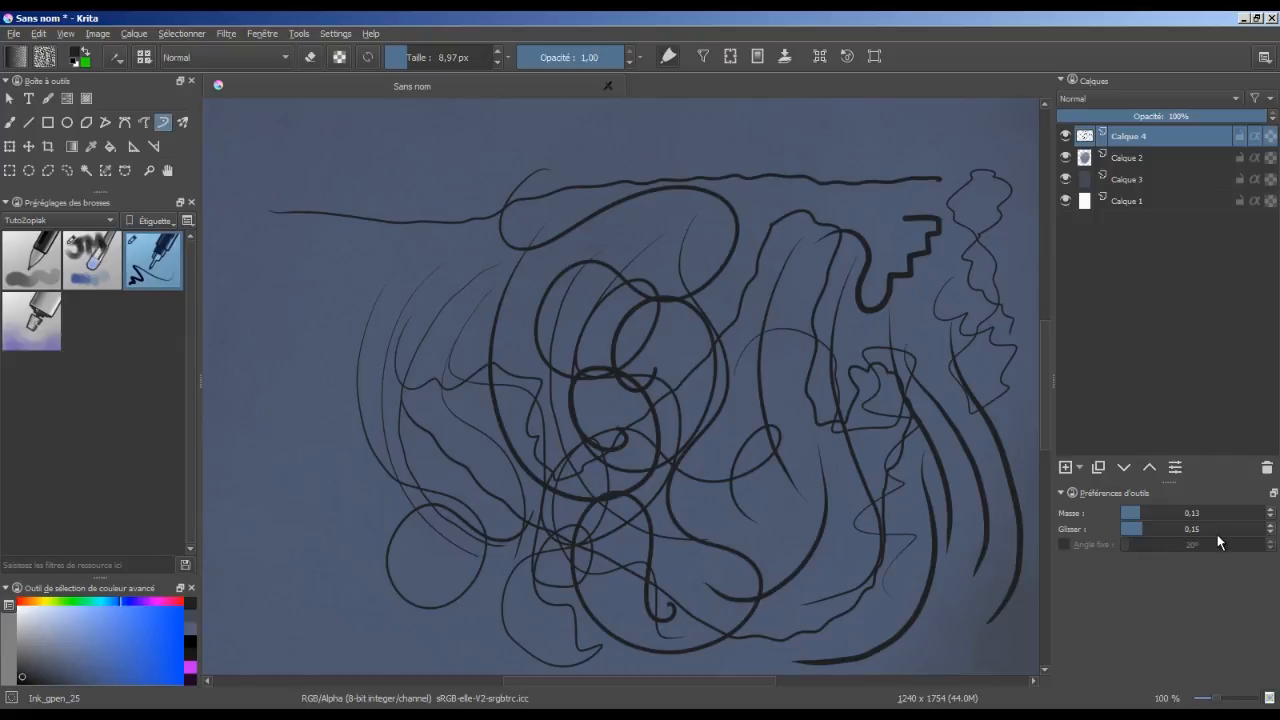
- Set the Dynamic Brush's Glisser to 1.00 and draw curling strokes, then raise Masse to 0.78 and draw a looped stroke
left_click_drag(1217, 535, 1273, 541)
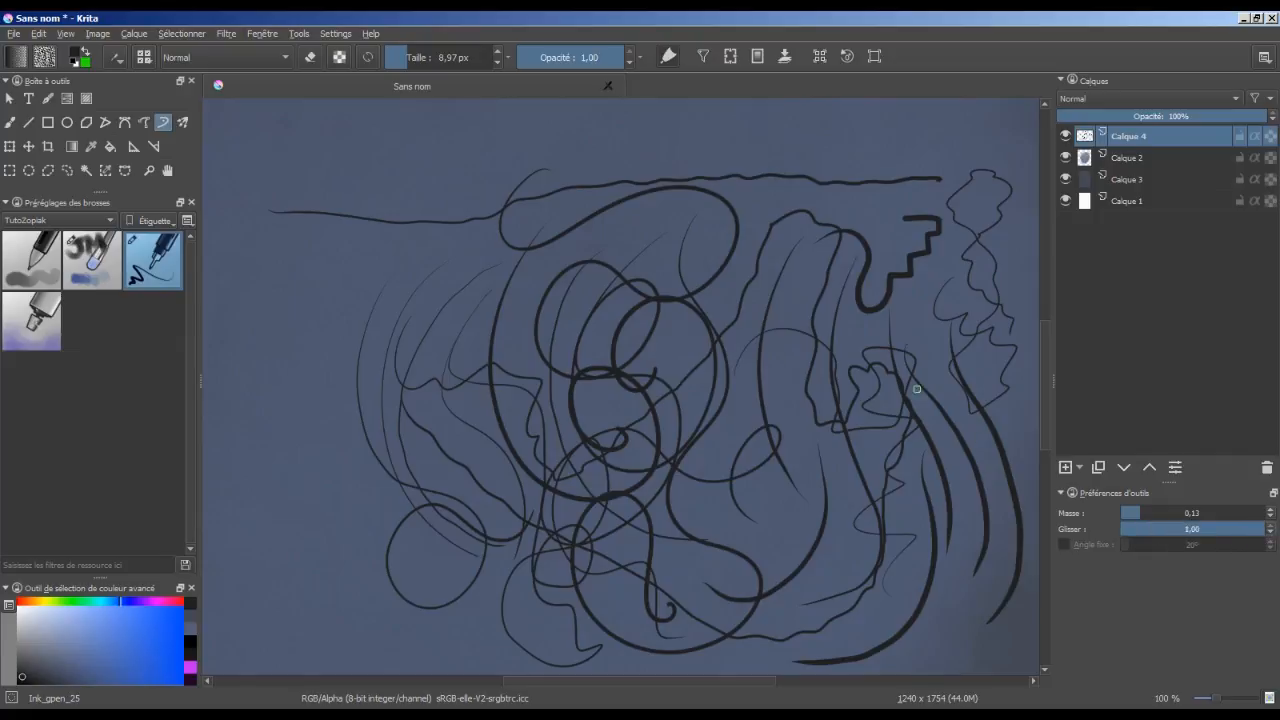
mouse_move(664, 232)
left_mouse_down()
mouse_move(752, 265)
mouse_move(759, 349)
mouse_move(854, 328)
mouse_move(882, 366)
mouse_move(812, 441)
mouse_move(843, 480)
mouse_move(884, 488)
mouse_move(898, 532)
mouse_move(862, 560)
mouse_move(852, 606)
mouse_move(887, 618)
mouse_move(946, 600)
mouse_move(973, 617)
mouse_move(941, 622)
mouse_move(967, 569)
left_mouse_up()
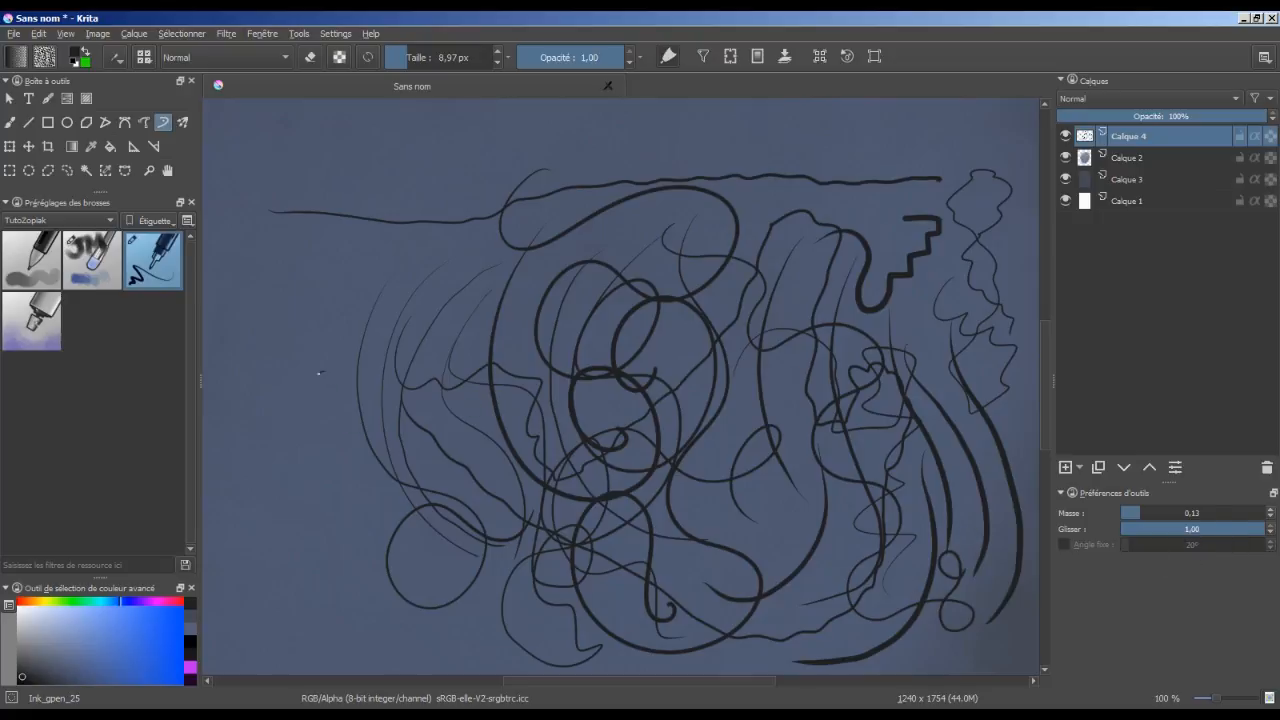
mouse_move(319, 373)
left_mouse_down()
mouse_move(324, 442)
mouse_move(330, 383)
mouse_move(308, 422)
mouse_move(352, 409)
left_mouse_up()
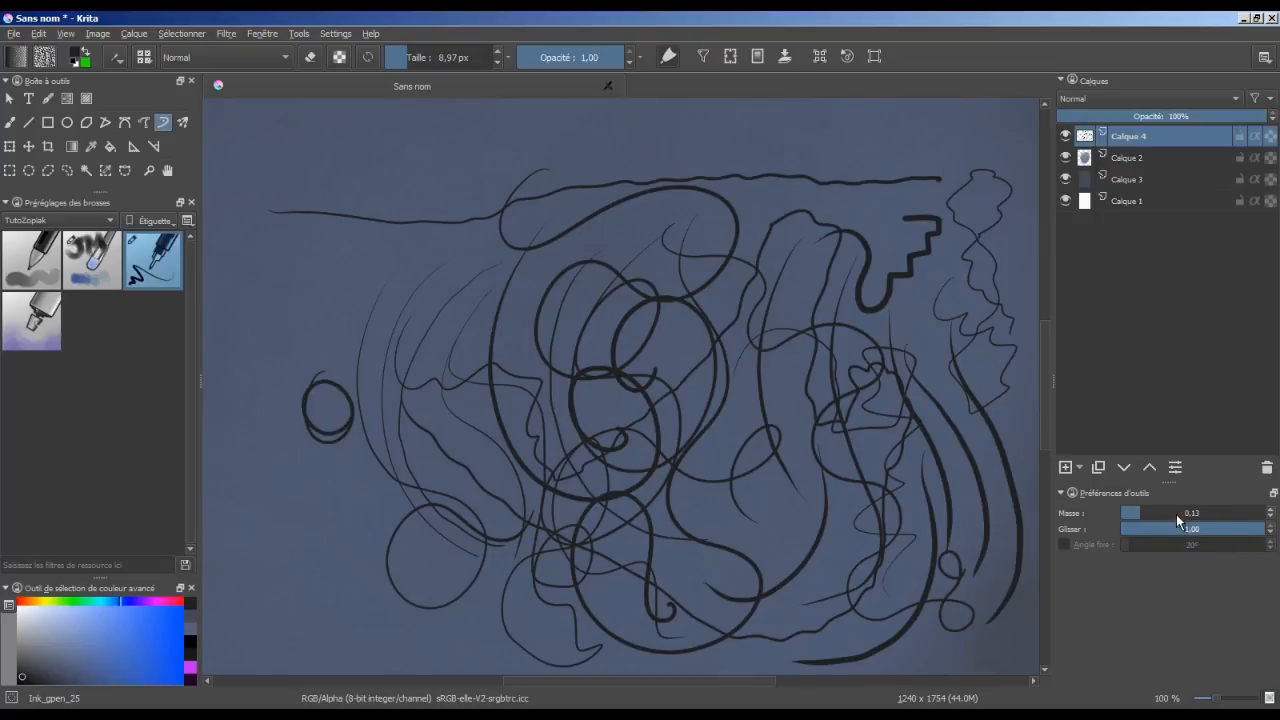
left_click(1226, 513)
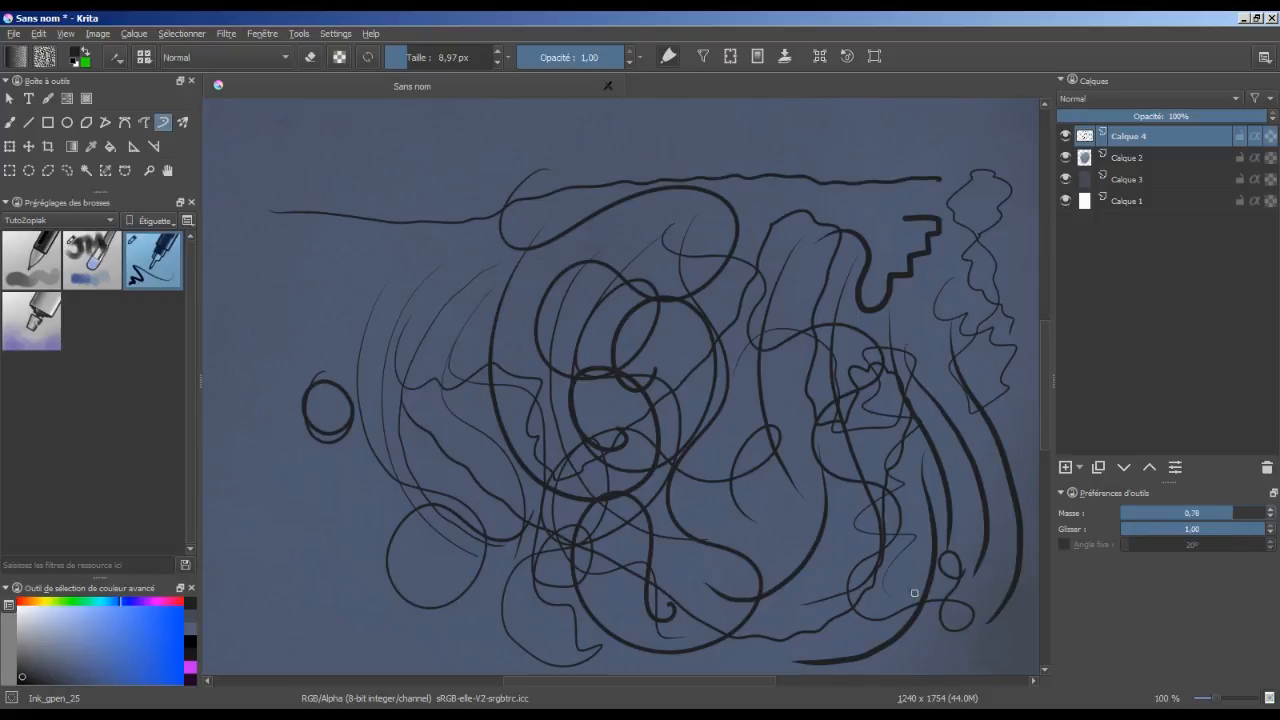
mouse_move(411, 256)
left_mouse_down()
mouse_move(500, 342)
mouse_move(502, 379)
mouse_move(483, 404)
mouse_move(439, 407)
mouse_move(408, 376)
mouse_move(409, 328)
mouse_move(466, 295)
left_mouse_up()
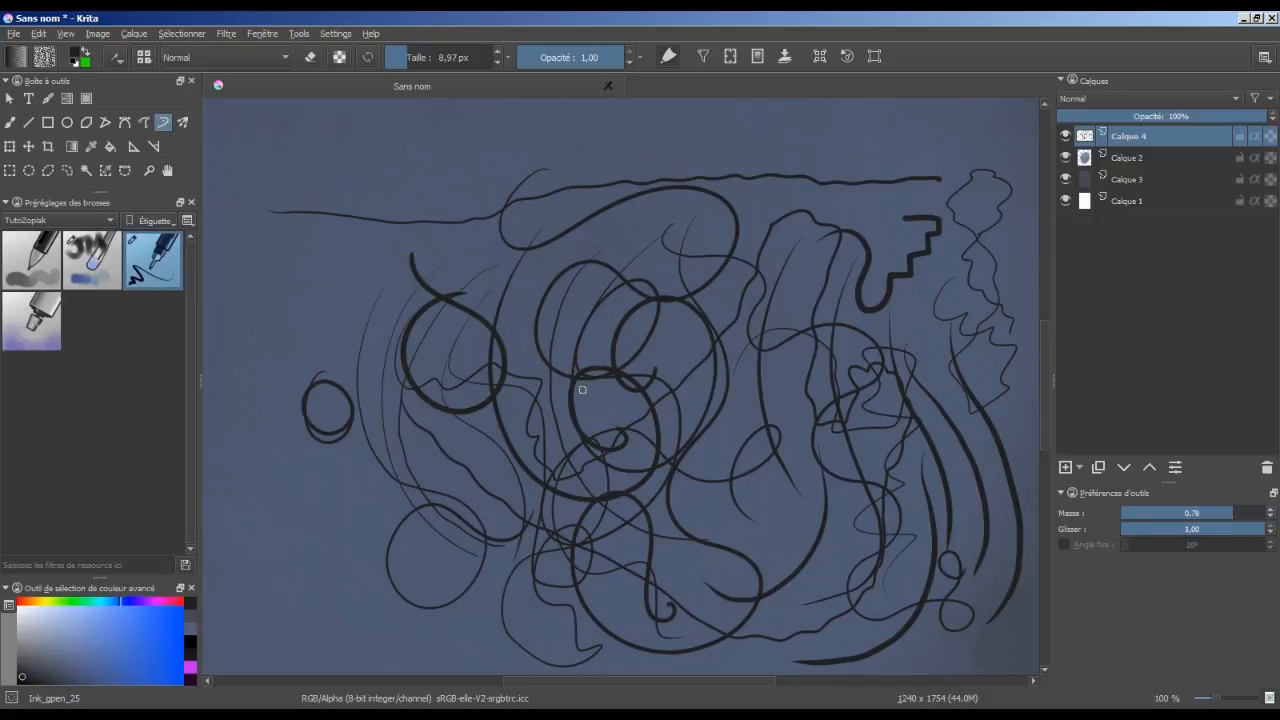
- Lower the Dynamic Brush's Masse to 0.12 and draw a series of long curved strokes and loops over the test lines
left_click(1157, 513)
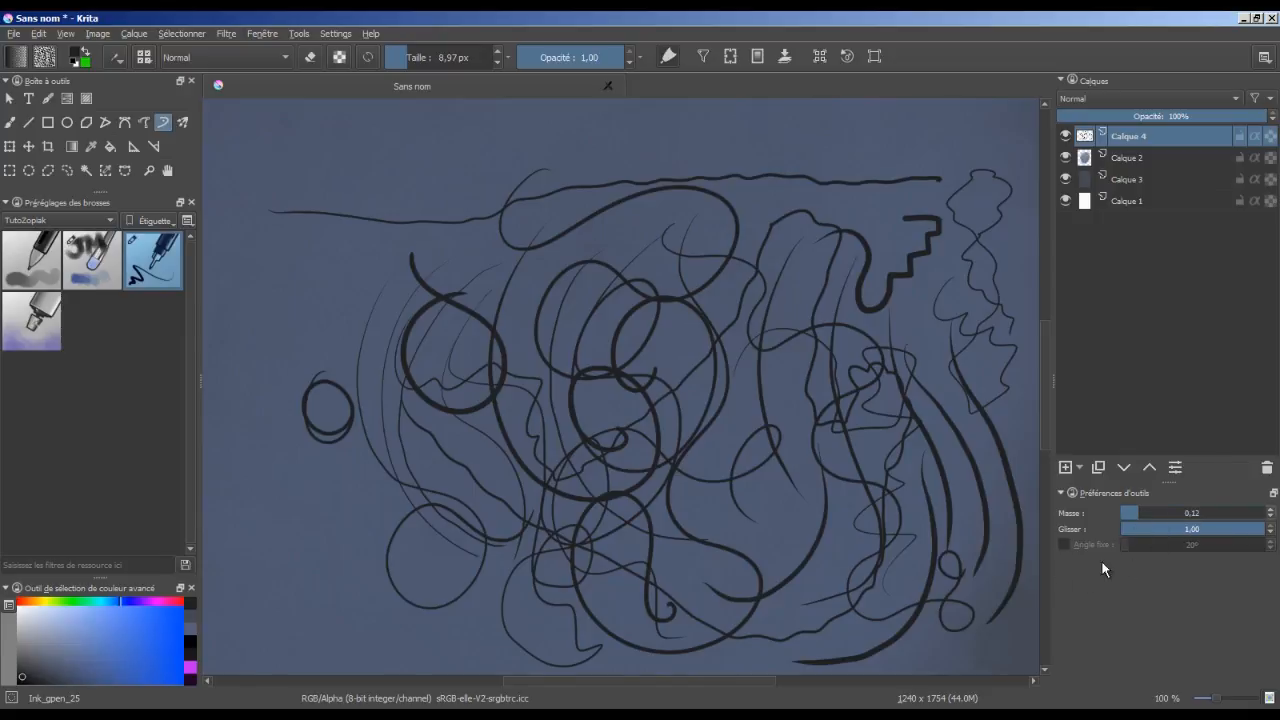
mouse_move(528, 241)
left_mouse_down()
mouse_move(488, 300)
mouse_move(474, 424)
mouse_move(519, 550)
mouse_move(577, 620)
mouse_move(656, 648)
left_mouse_up()
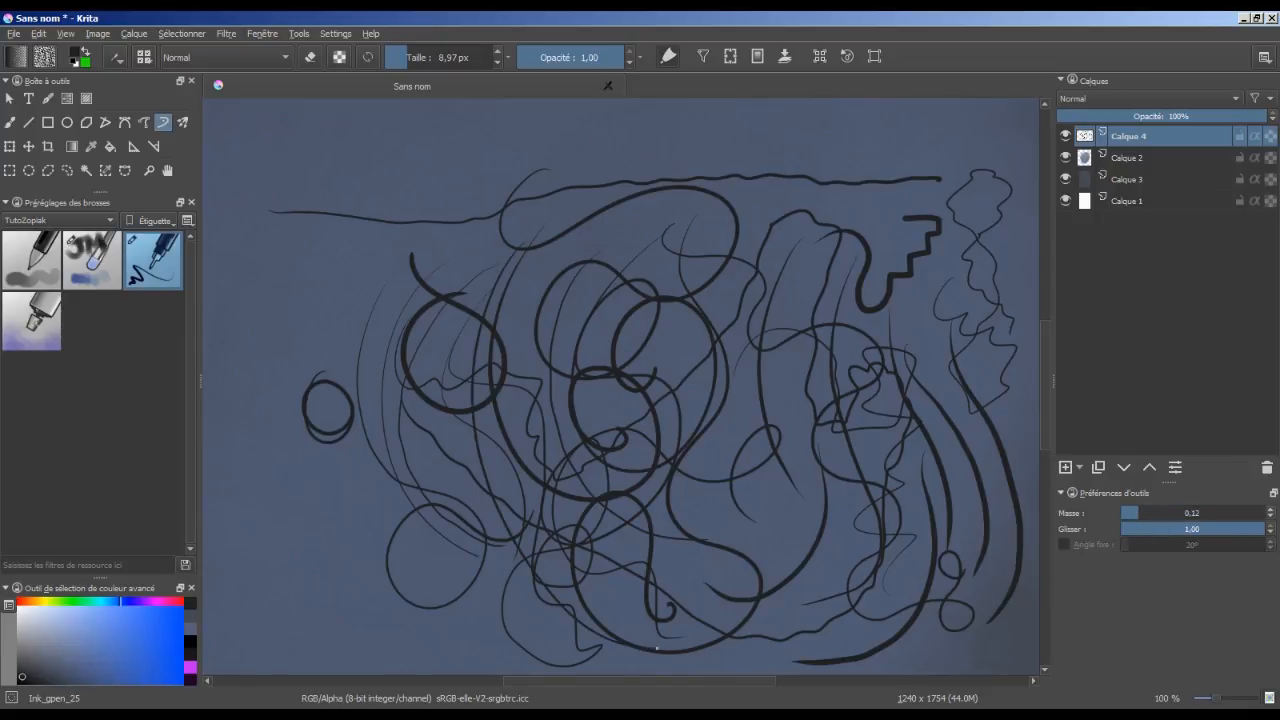
mouse_move(487, 205)
left_mouse_down()
mouse_move(441, 323)
mouse_move(468, 452)
left_mouse_up()
mouse_move(503, 237)
left_mouse_down()
mouse_move(434, 359)
mouse_move(495, 505)
left_mouse_up()
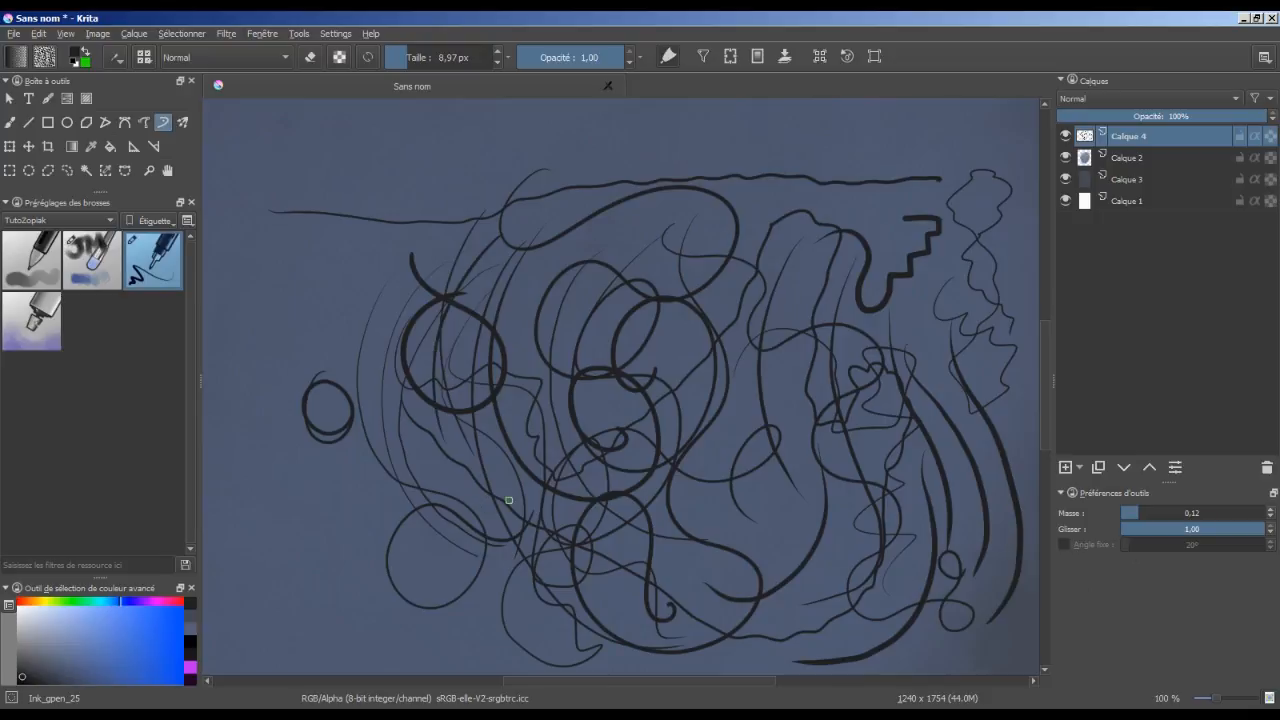
mouse_move(740, 205)
left_mouse_down()
mouse_move(722, 240)
mouse_move(712, 415)
left_mouse_up()
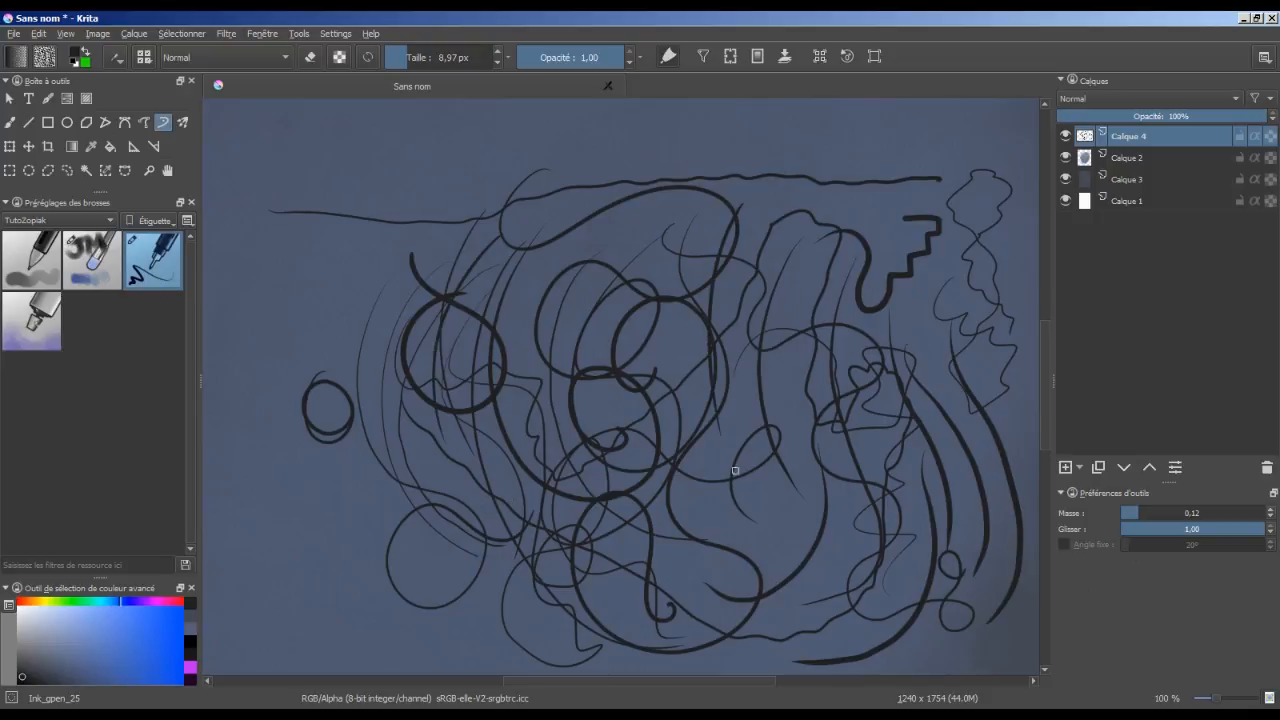
mouse_move(680, 193)
left_mouse_down()
mouse_move(690, 354)
mouse_move(800, 497)
left_mouse_up()
mouse_move(698, 197)
left_mouse_down()
mouse_move(732, 344)
mouse_move(811, 402)
left_mouse_up()
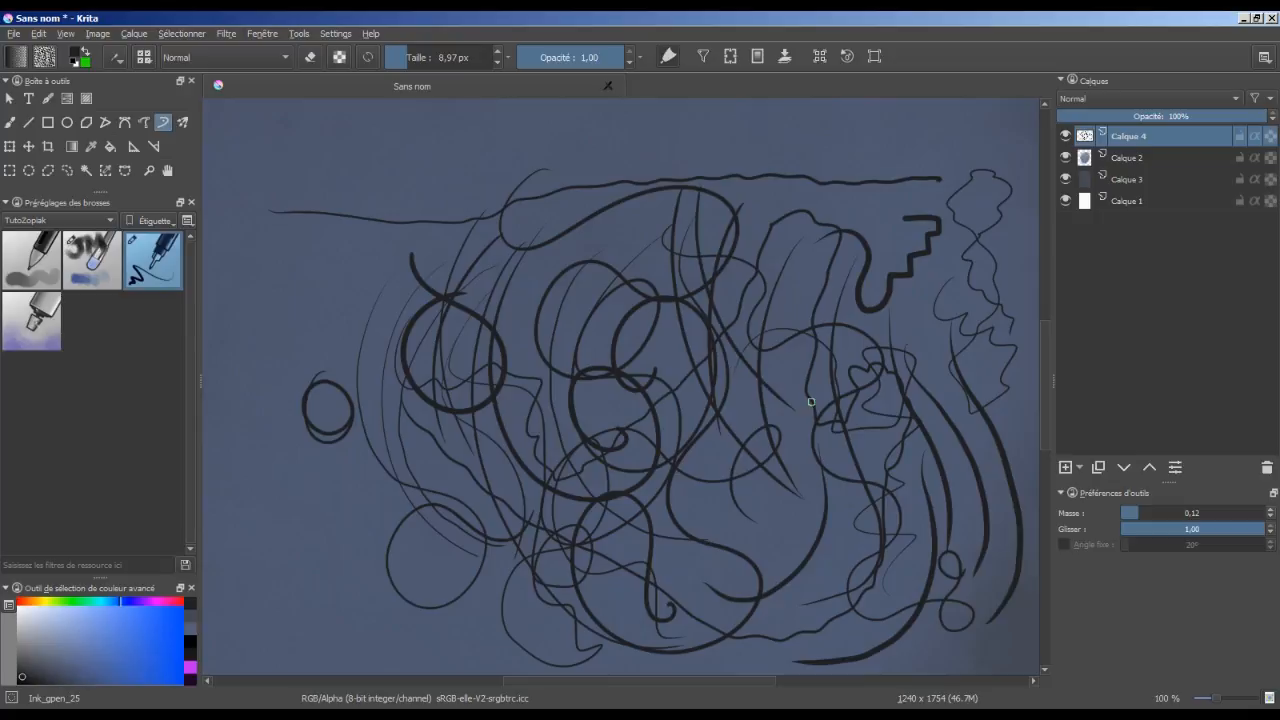
left_click_drag(722, 186, 705, 316)
mouse_move(376, 248)
left_mouse_down()
mouse_move(350, 382)
mouse_move(467, 547)
left_mouse_up()
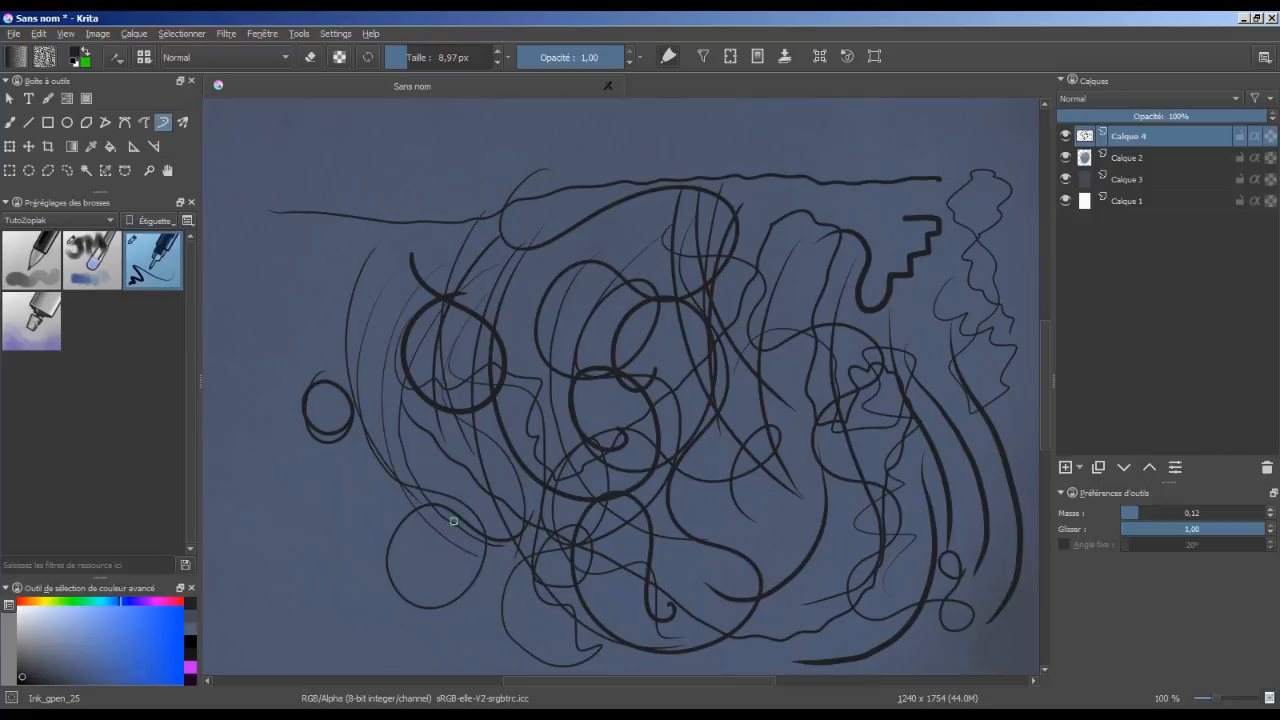
mouse_move(399, 260)
left_mouse_down()
mouse_move(380, 314)
mouse_move(400, 460)
mouse_move(520, 543)
mouse_move(395, 496)
mouse_move(470, 478)
left_mouse_up()
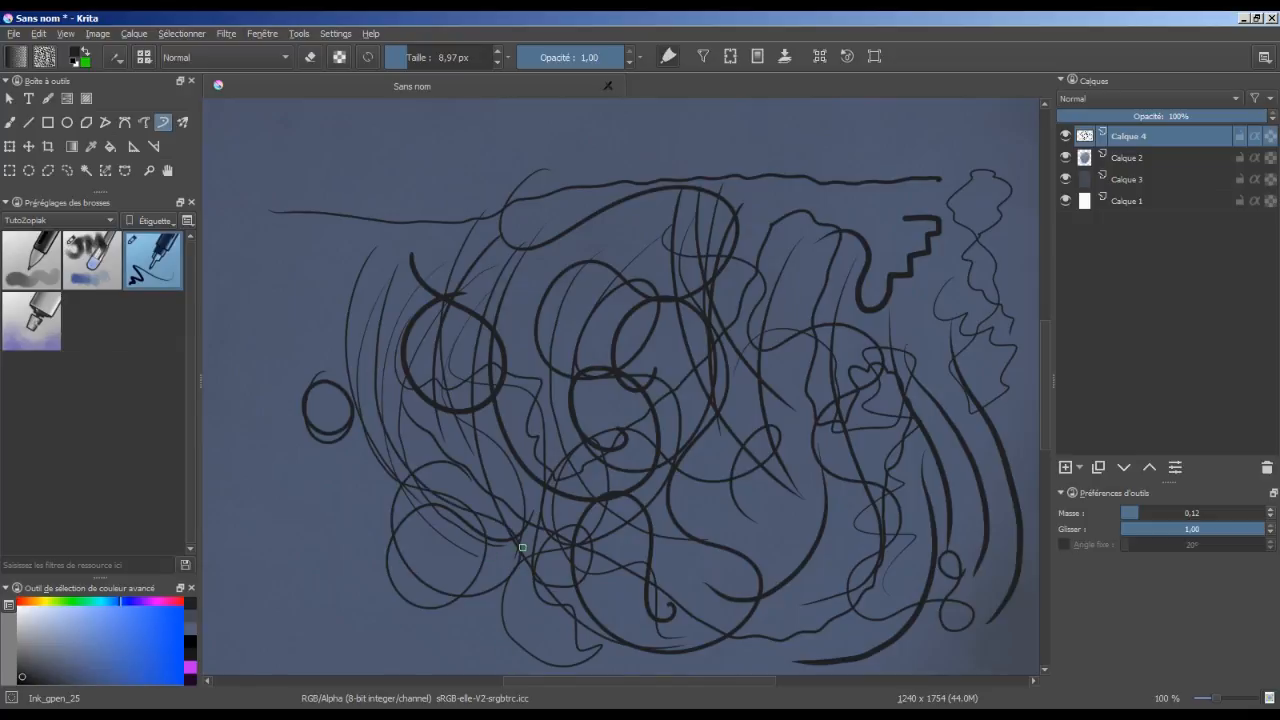
- Clear Calque 4 and draw a looping spiral with the Dynamic Brush, then repeat it beside the first with Masse at 0.49
key("Delete")
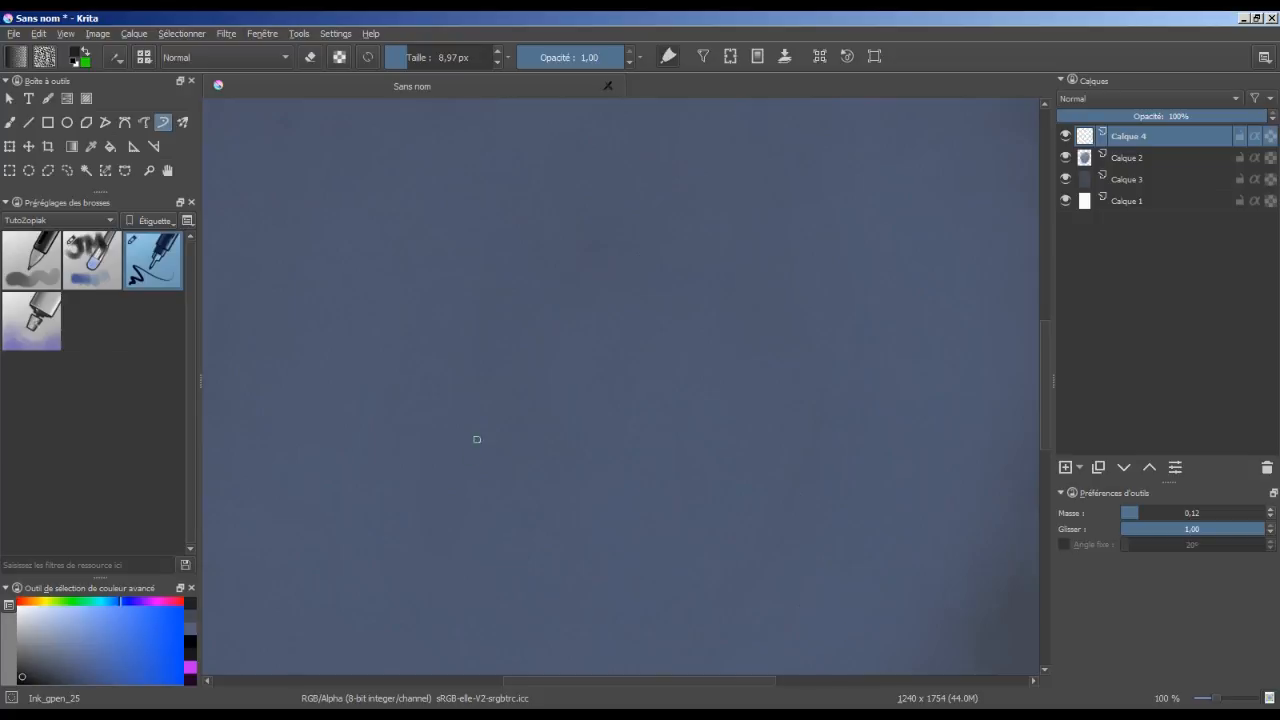
mouse_move(471, 494)
left_mouse_down()
mouse_move(471, 389)
mouse_move(571, 316)
mouse_move(700, 293)
mouse_move(692, 209)
mouse_move(617, 266)
mouse_move(668, 356)
mouse_move(667, 473)
mouse_move(549, 438)
mouse_move(606, 353)
mouse_move(631, 417)
mouse_move(601, 393)
left_mouse_up()
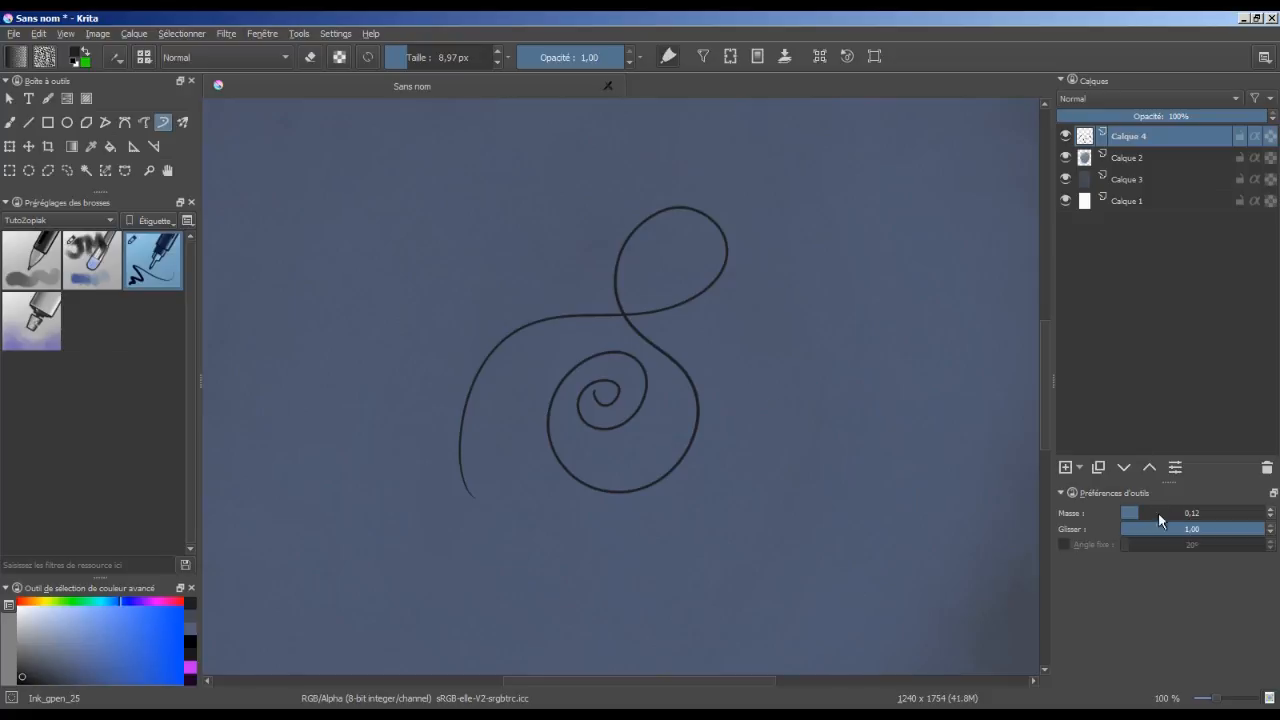
left_click_drag(1158, 513, 1190, 513)
mouse_move(760, 528)
left_mouse_down()
mouse_move(744, 485)
mouse_move(747, 431)
mouse_move(772, 380)
mouse_move(884, 317)
mouse_move(915, 283)
mouse_move(918, 245)
mouse_move(891, 219)
mouse_move(858, 225)
mouse_move(831, 255)
mouse_move(830, 290)
mouse_move(929, 426)
mouse_move(926, 473)
mouse_move(898, 502)
mouse_move(840, 508)
mouse_move(800, 485)
mouse_move(775, 439)
mouse_move(780, 398)
mouse_move(815, 368)
mouse_move(856, 368)
mouse_move(895, 405)
mouse_move(895, 447)
mouse_move(855, 479)
mouse_move(810, 467)
mouse_move(788, 433)
mouse_move(797, 404)
mouse_move(836, 387)
mouse_move(870, 403)
mouse_move(870, 445)
mouse_move(839, 466)
mouse_move(812, 452)
mouse_move(815, 429)
mouse_move(845, 416)
mouse_move(846, 452)
left_mouse_up()
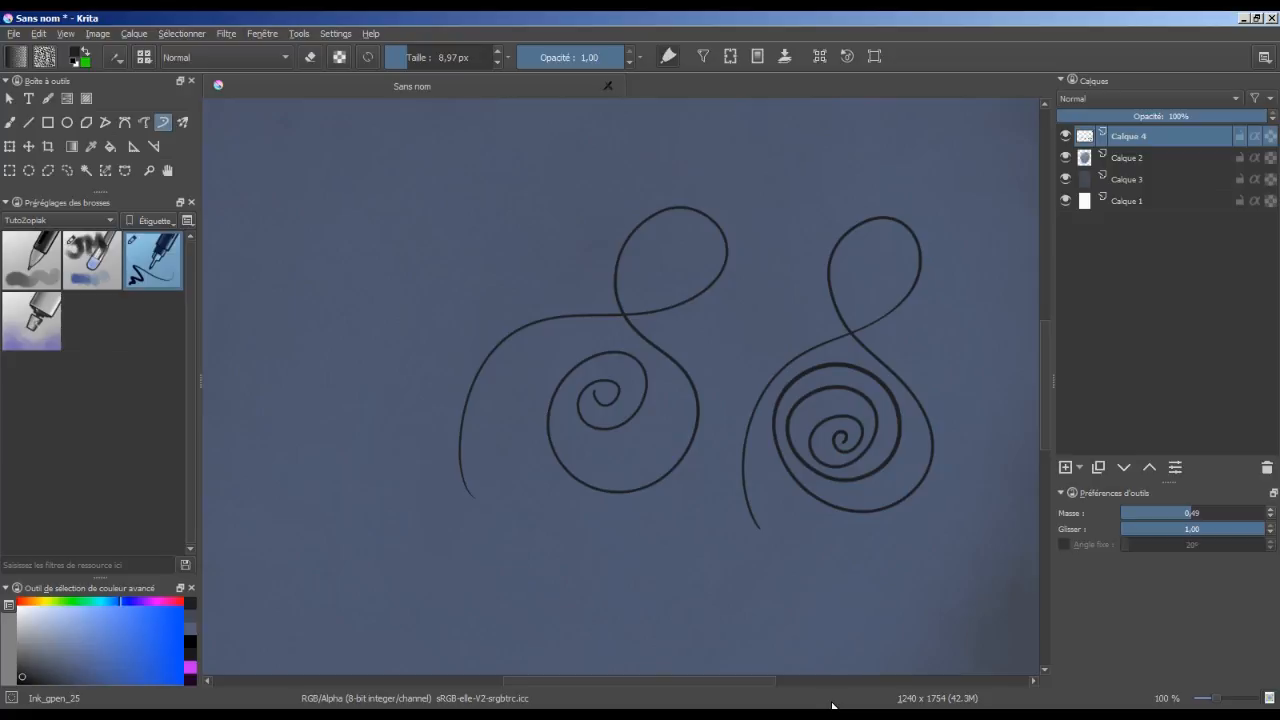
- Clear Calque 4 and draw a spiral with the Freehand Brush using Weighted Smoothing at a distance of 316.5
key("Delete")
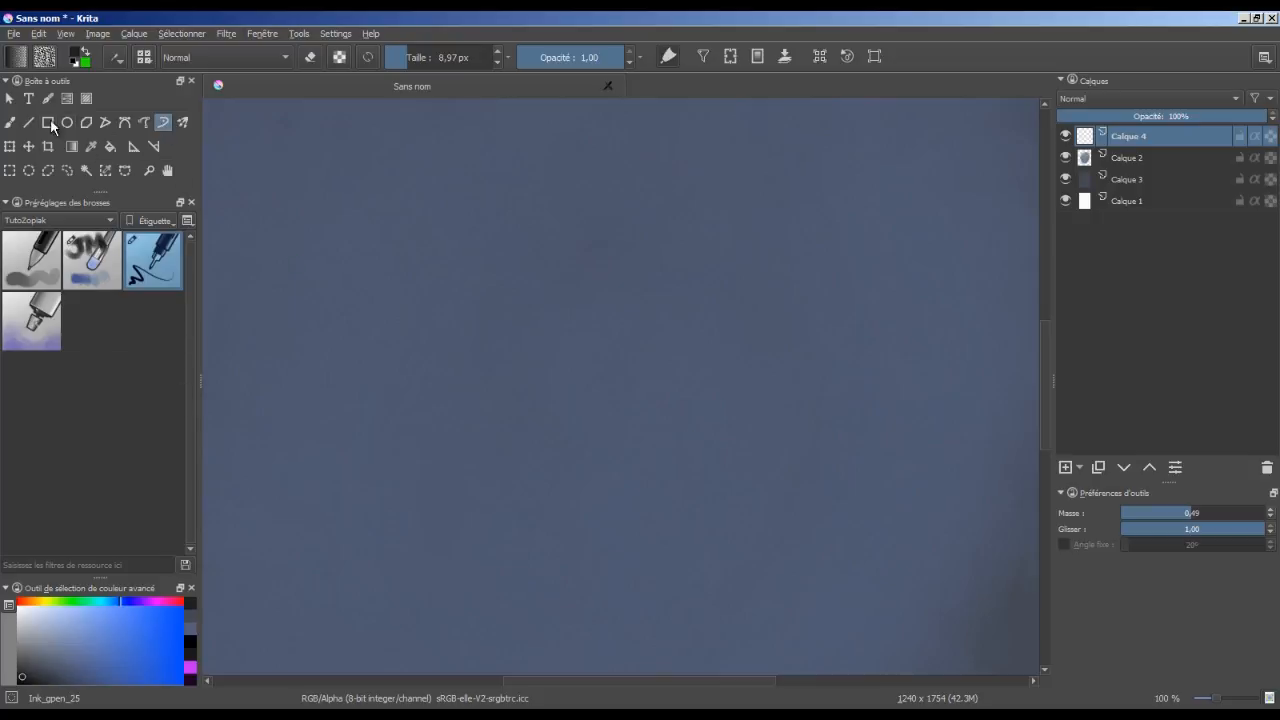
left_click(14, 121)
left_click(1133, 515)
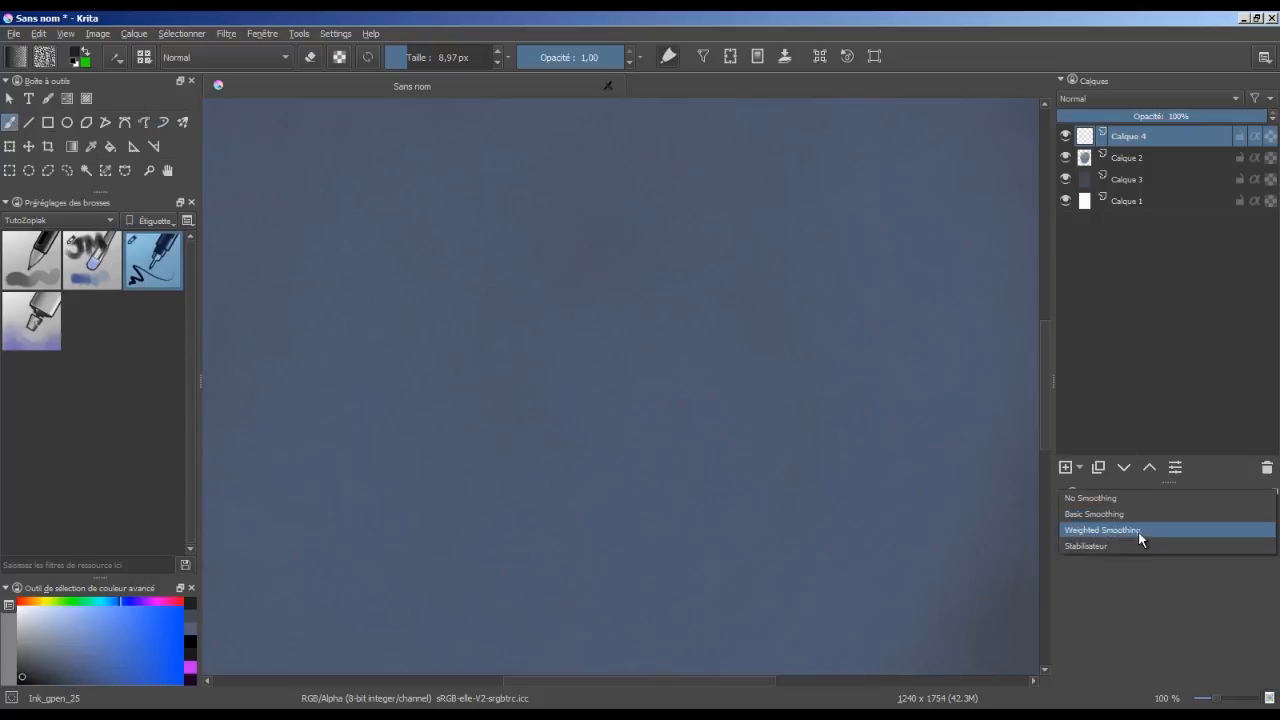
left_click(1146, 538)
left_click_drag(1213, 534, 1179, 540)
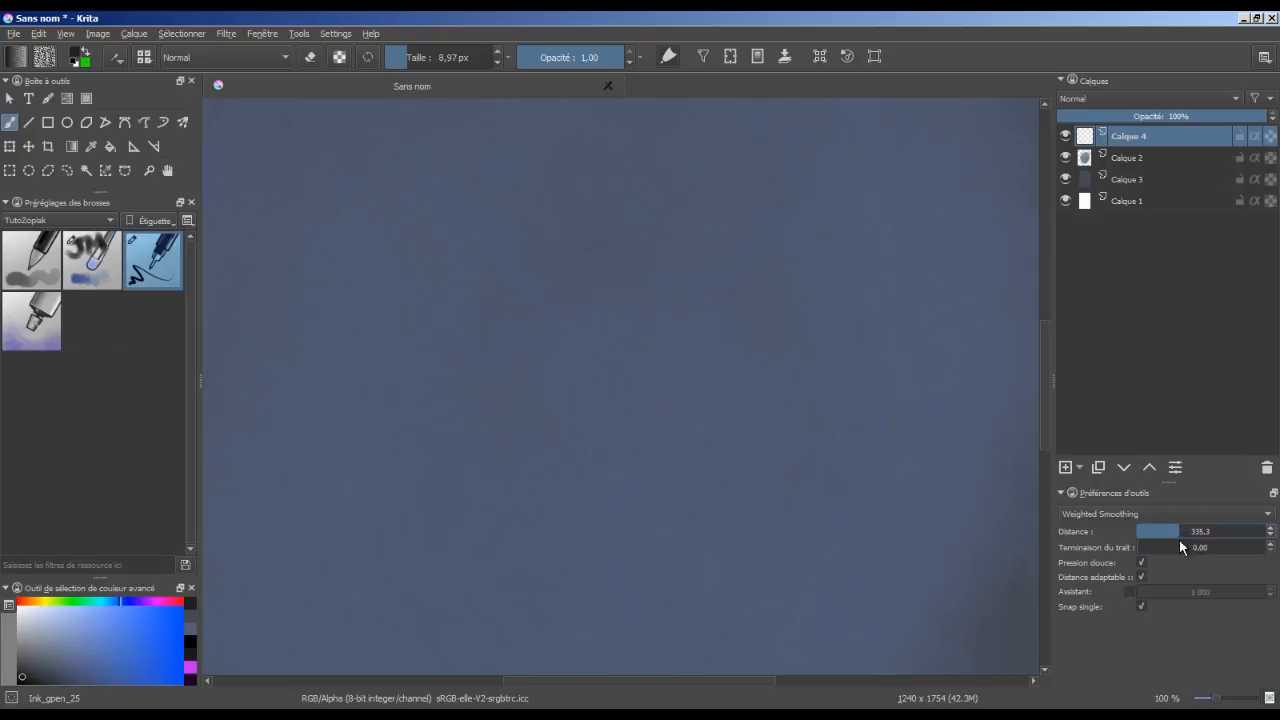
mouse_move(750, 210)
left_mouse_down()
mouse_move(725, 316)
mouse_move(760, 415)
mouse_move(549, 400)
mouse_move(688, 357)
mouse_move(585, 374)
left_mouse_up()
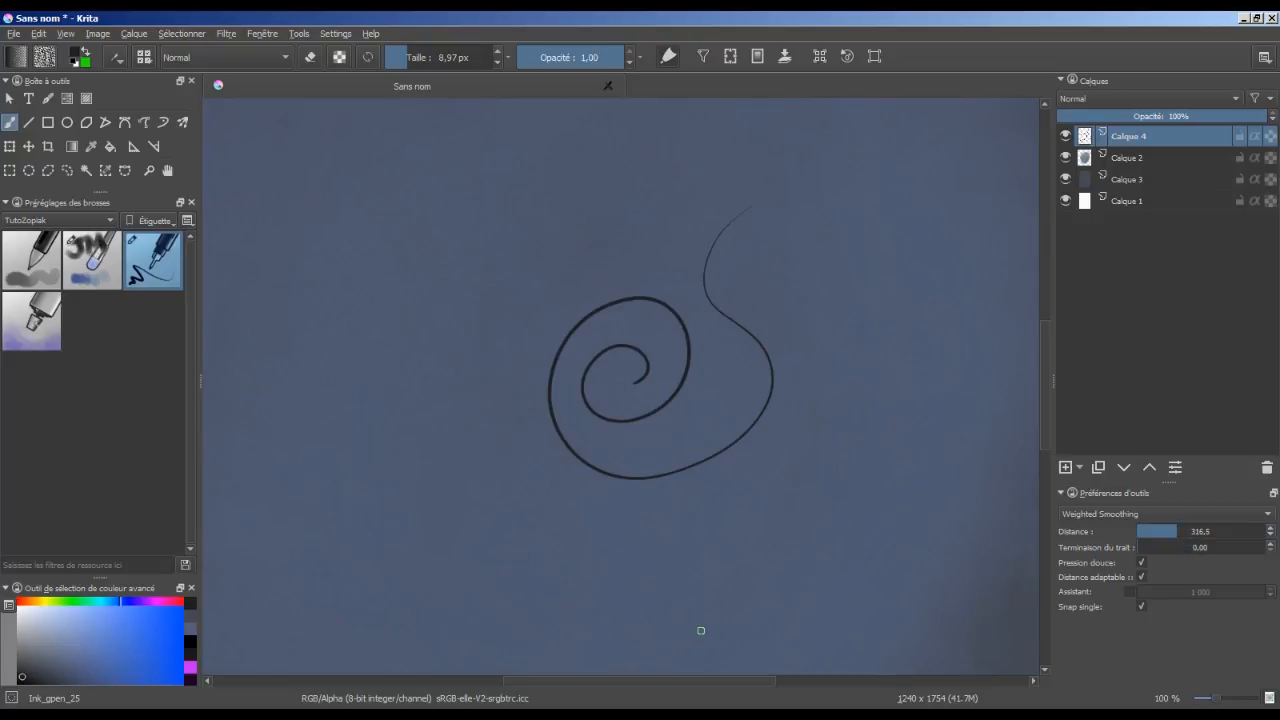
- Draw a matching spiral beside the first using the Dynamic Brush with Masse at 0.14, then return to the Freehand Brush
left_click(162, 124)
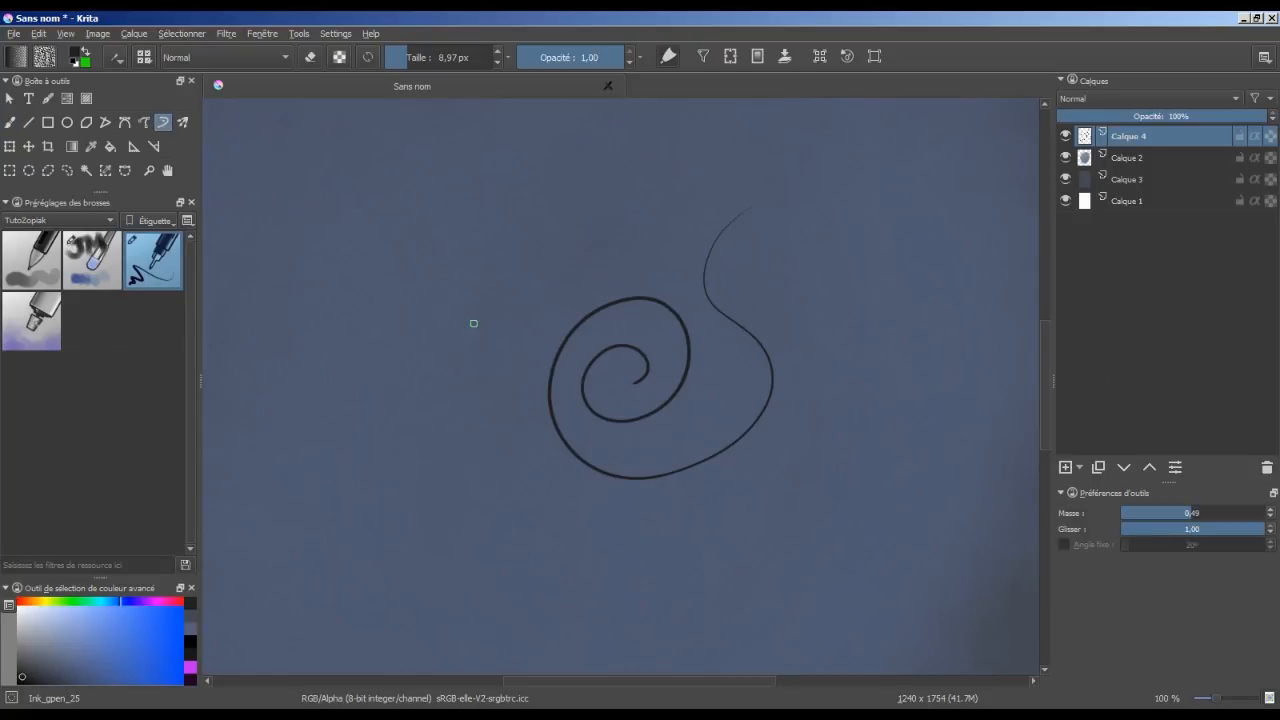
left_click_drag(1180, 513, 1141, 513)
mouse_move(523, 234)
left_mouse_down()
mouse_move(538, 372)
mouse_move(415, 470)
mouse_move(480, 440)
mouse_move(452, 499)
left_mouse_up()
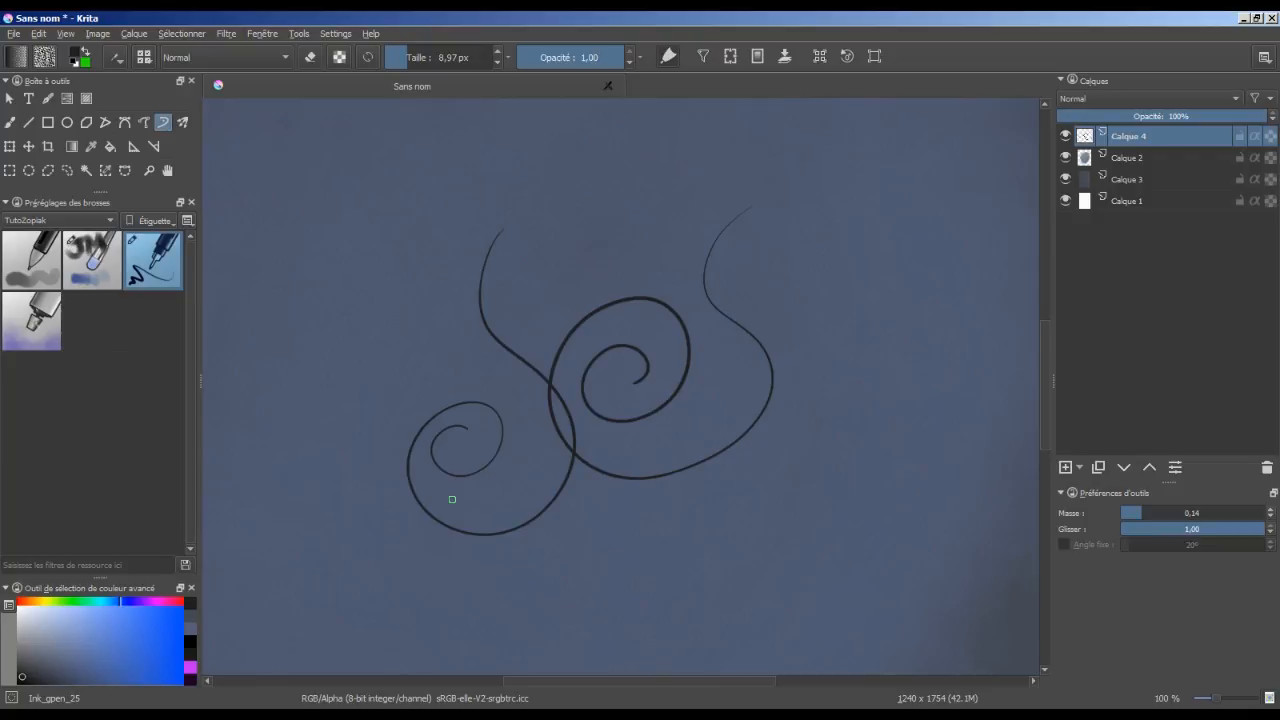
key("b")
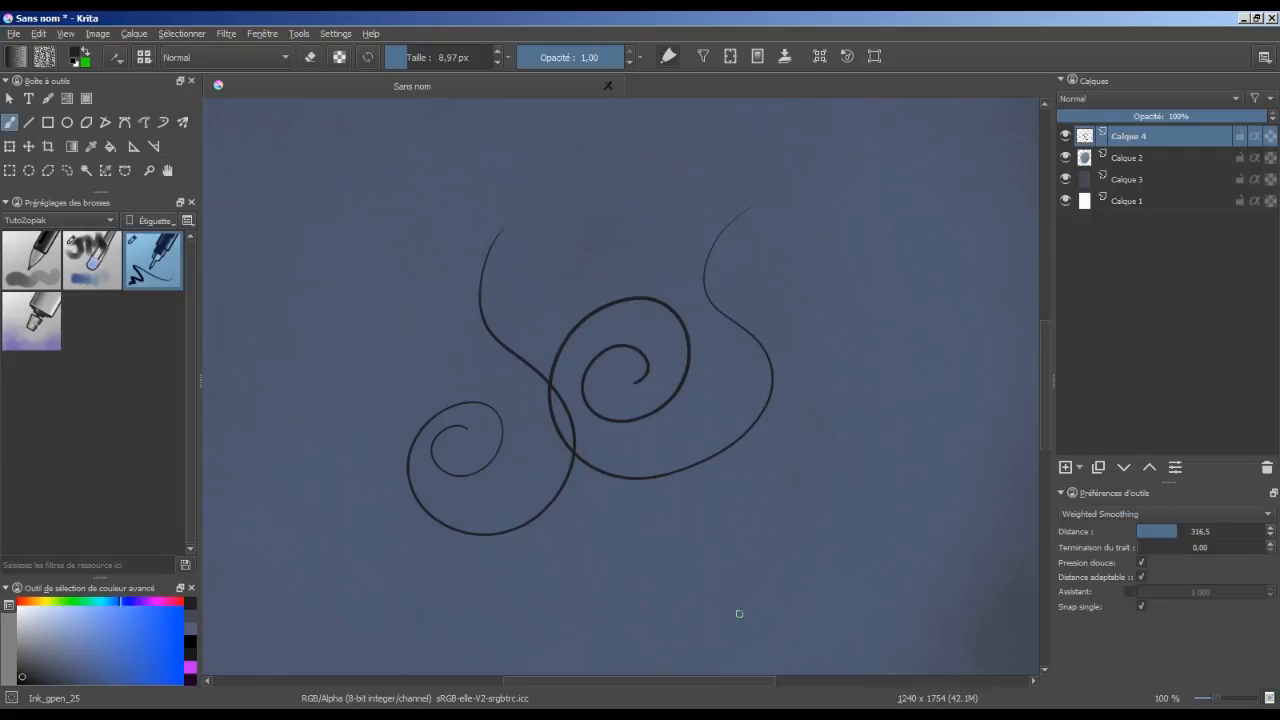
- Switch the Freehand Brush to Basic Smoothing and clear the spirals from Calque 4
left_click(1145, 514)
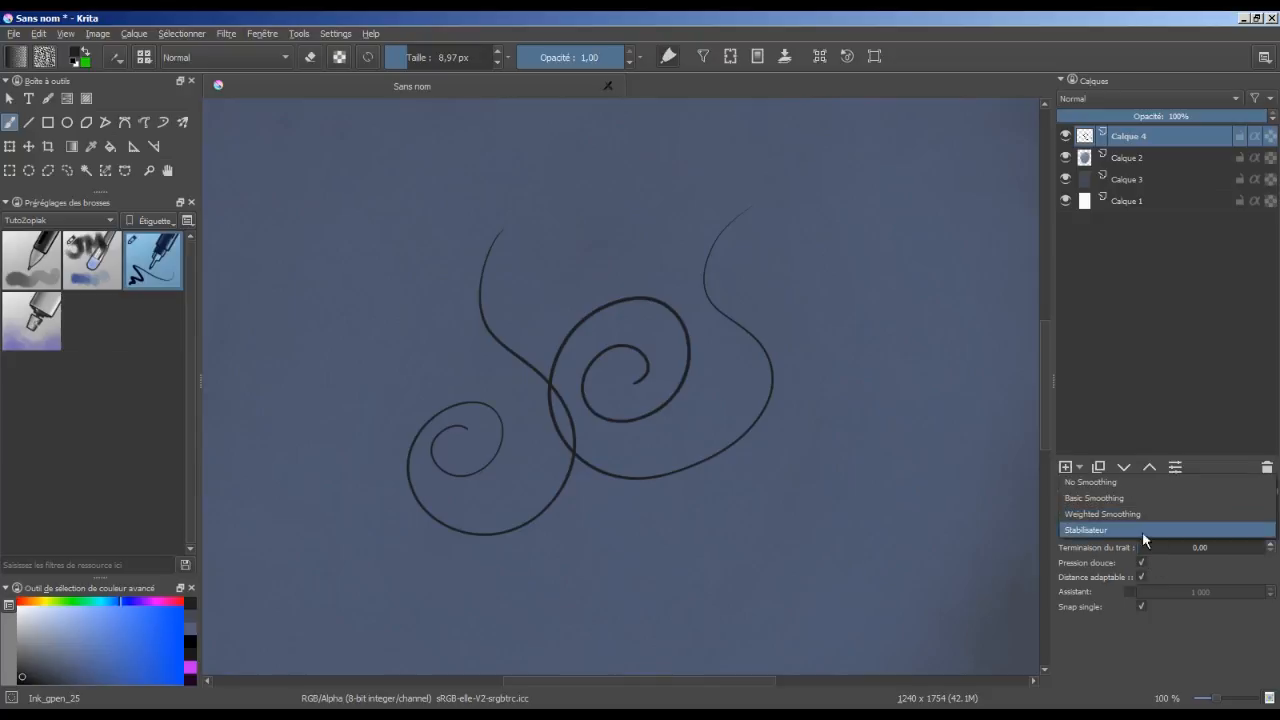
left_click(1147, 498)
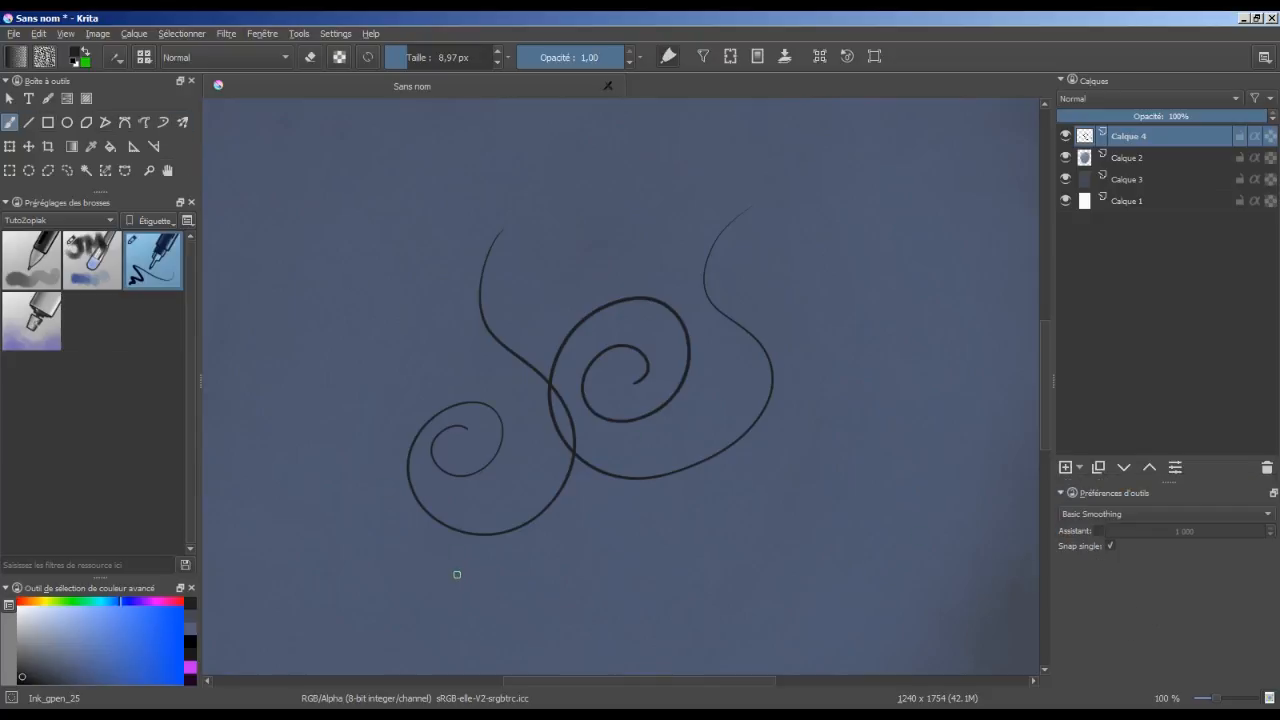
key("Delete")
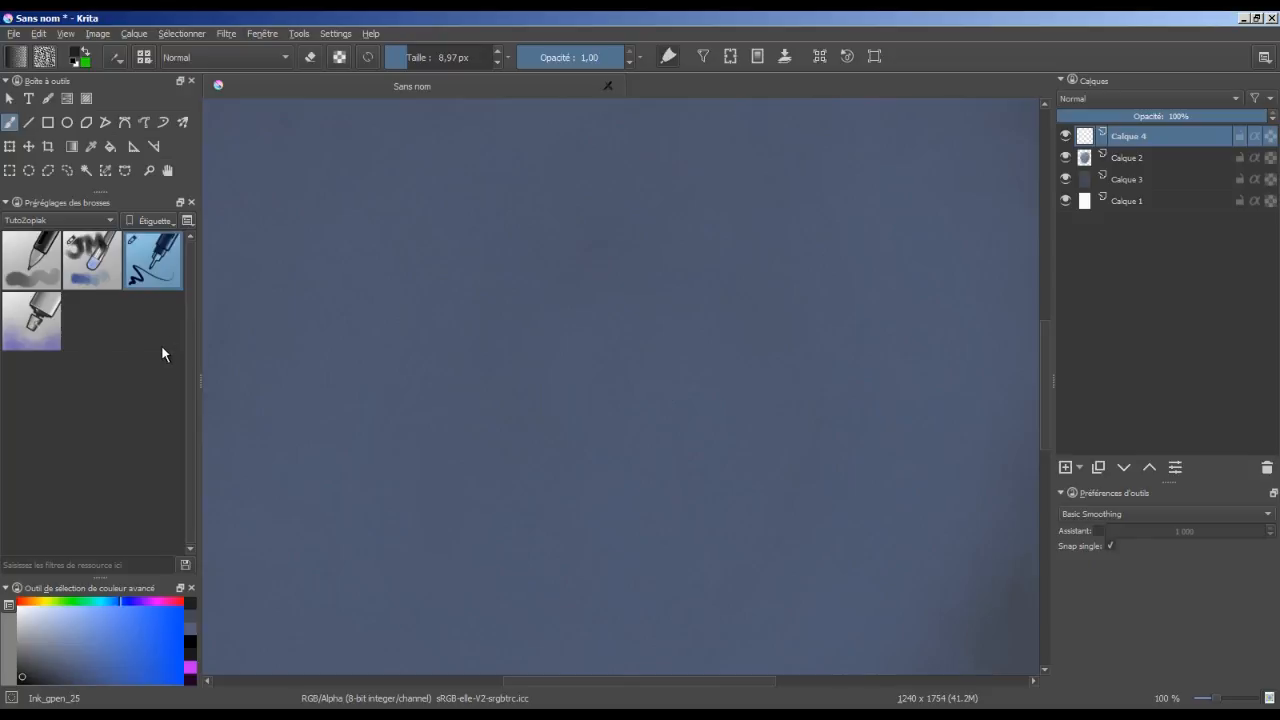
- Show all brush presets instead of only the TutoZopiak tag and choose the Shape_fill preset
left_click(90, 220)
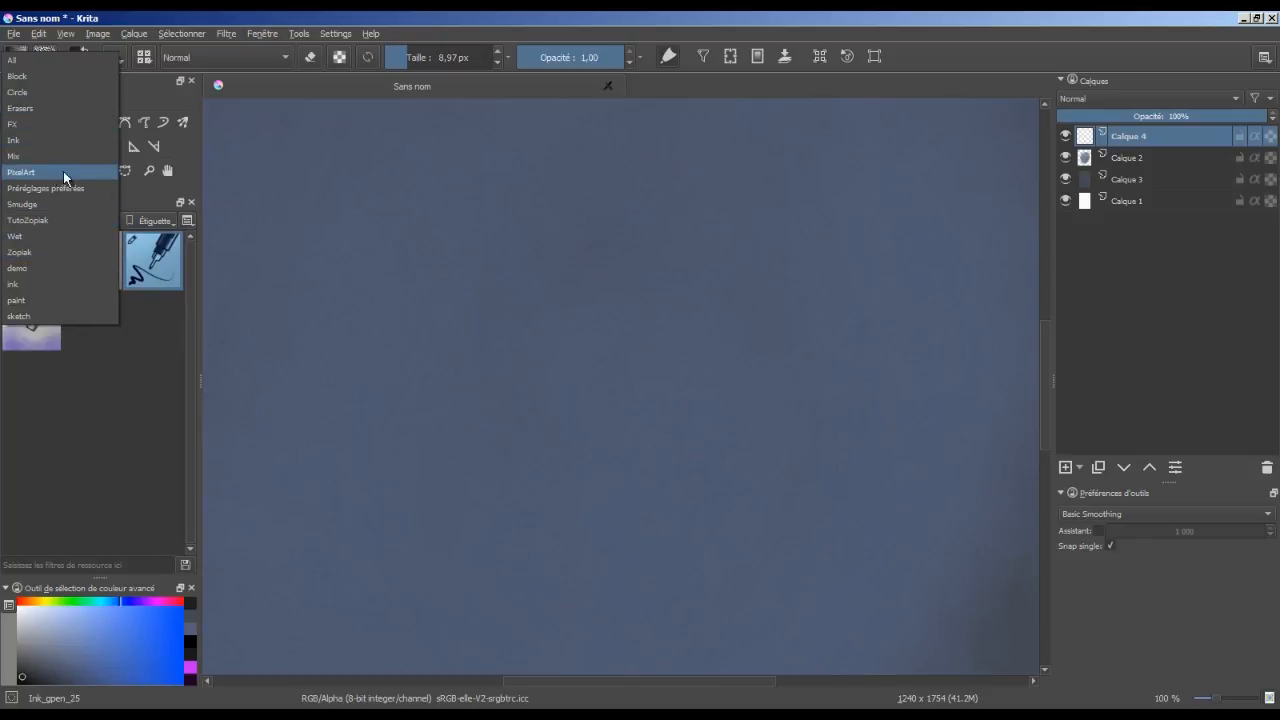
left_click(53, 62)
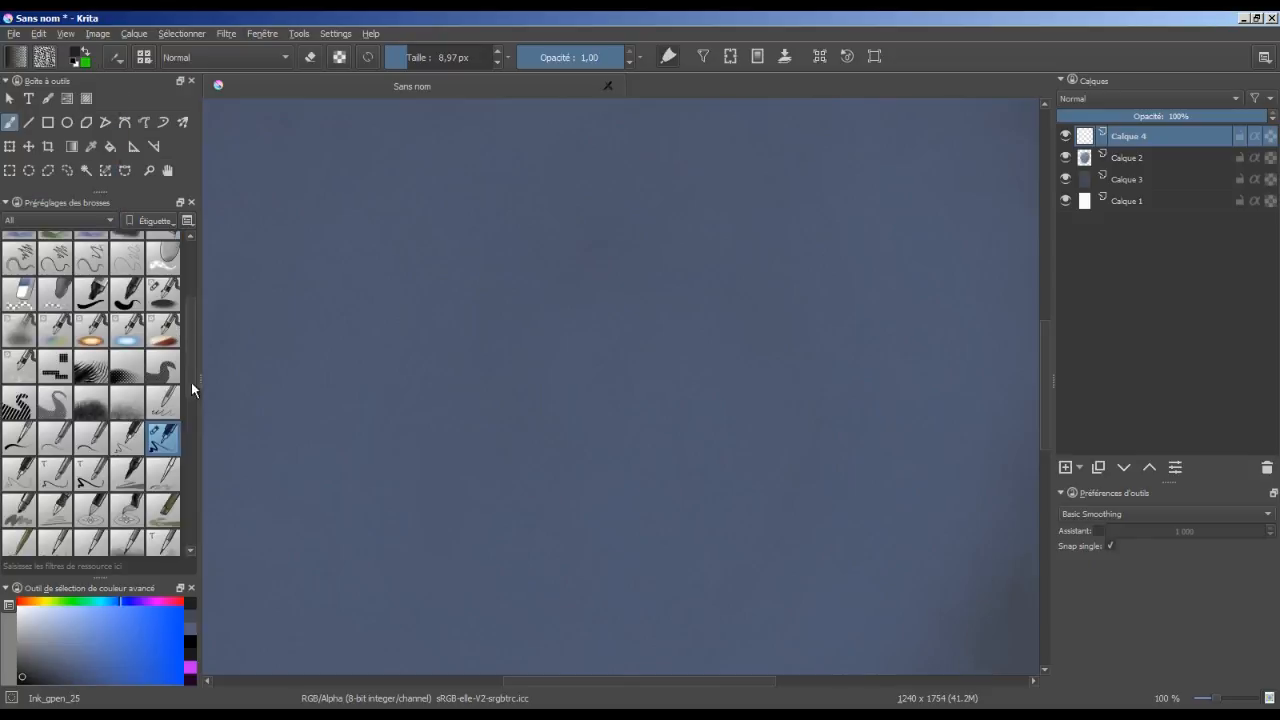
scroll(188, 370, "down", 3)
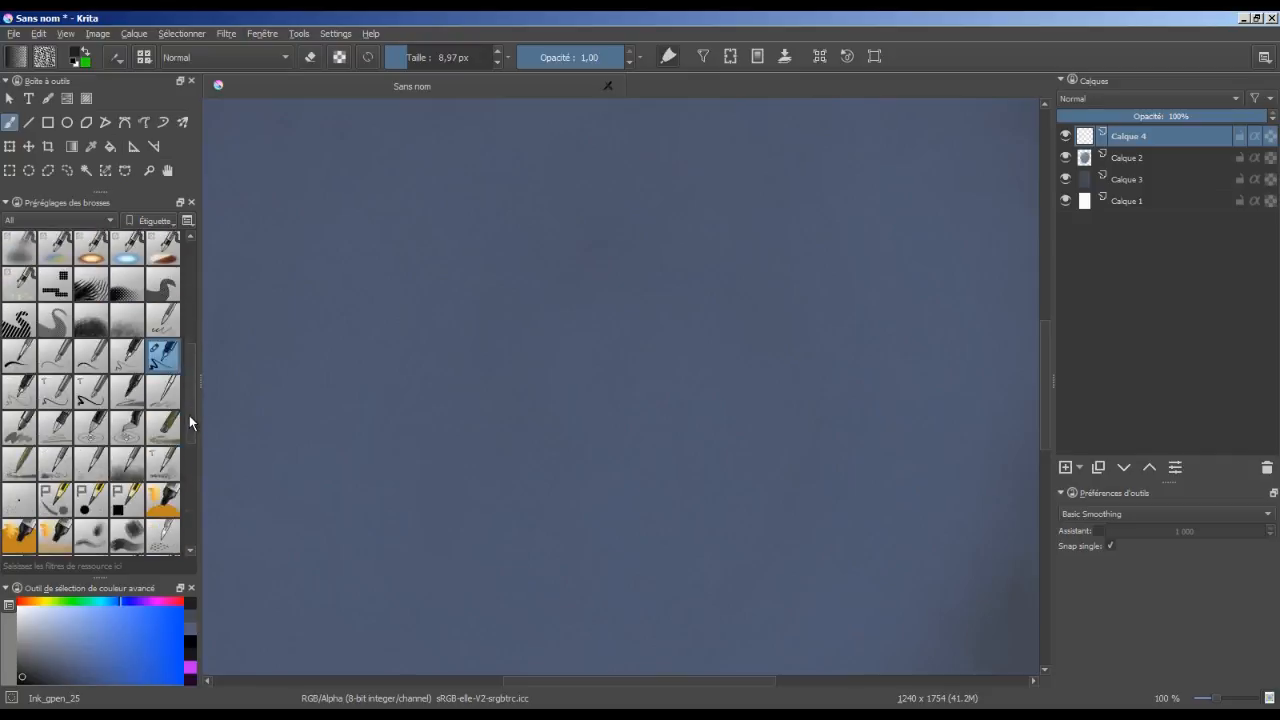
scroll(189, 415, "down", 10)
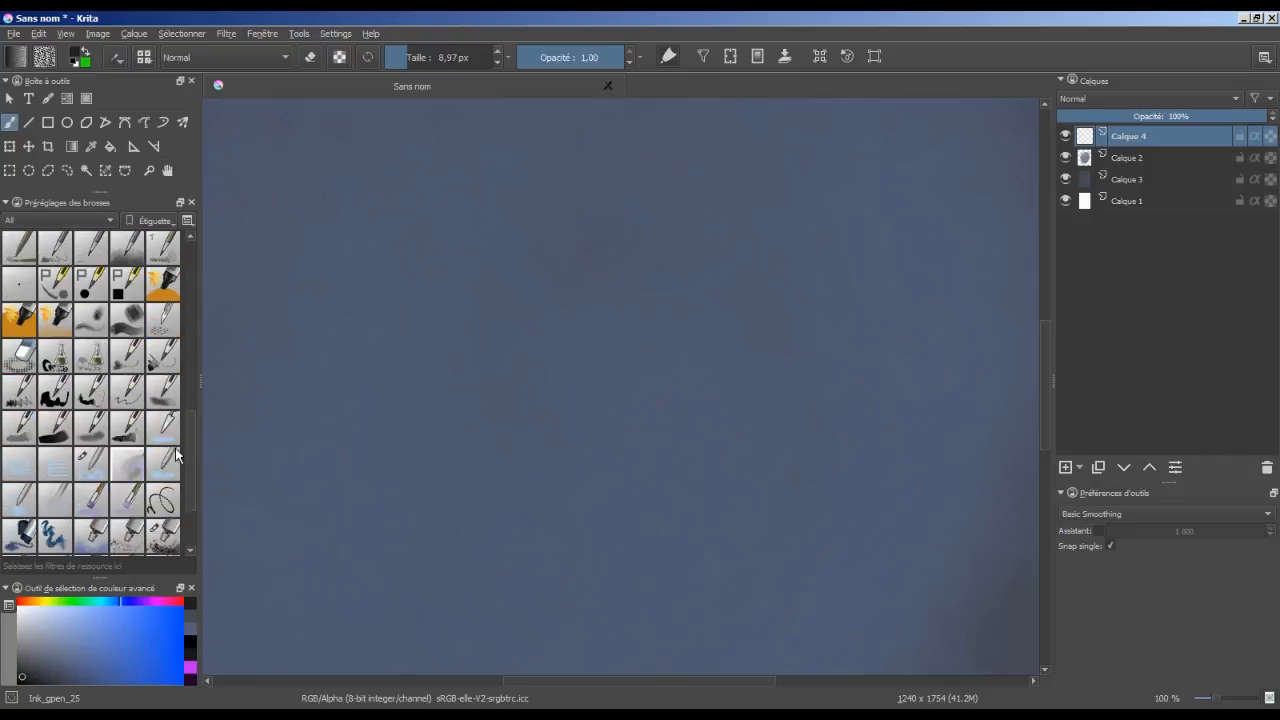
left_click(55, 356)
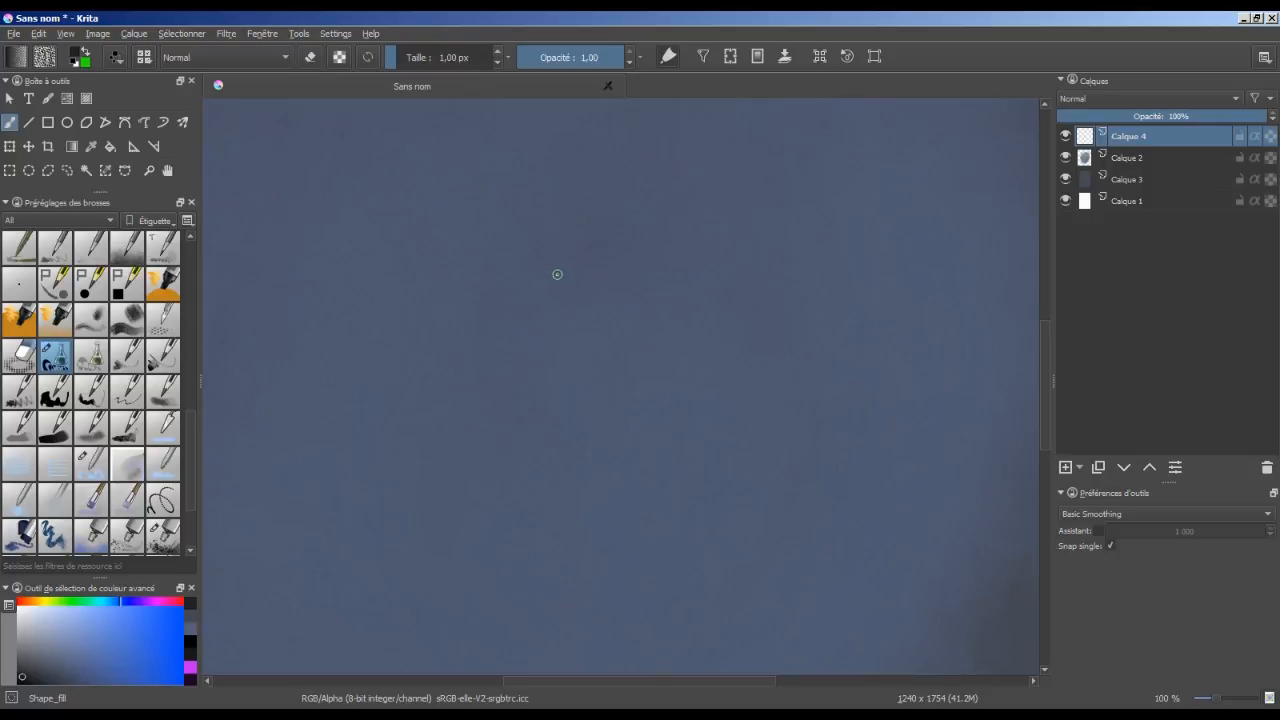
- Draw a large dark filled round shape, fill its gap, add a bulge at its upper left, and draw two small half-discs at its lower left
mouse_move(557, 274)
left_mouse_down()
mouse_move(493, 315)
mouse_move(509, 454)
mouse_move(666, 505)
mouse_move(780, 401)
mouse_move(738, 233)
mouse_move(629, 188)
mouse_move(521, 235)
mouse_move(518, 268)
left_mouse_up()
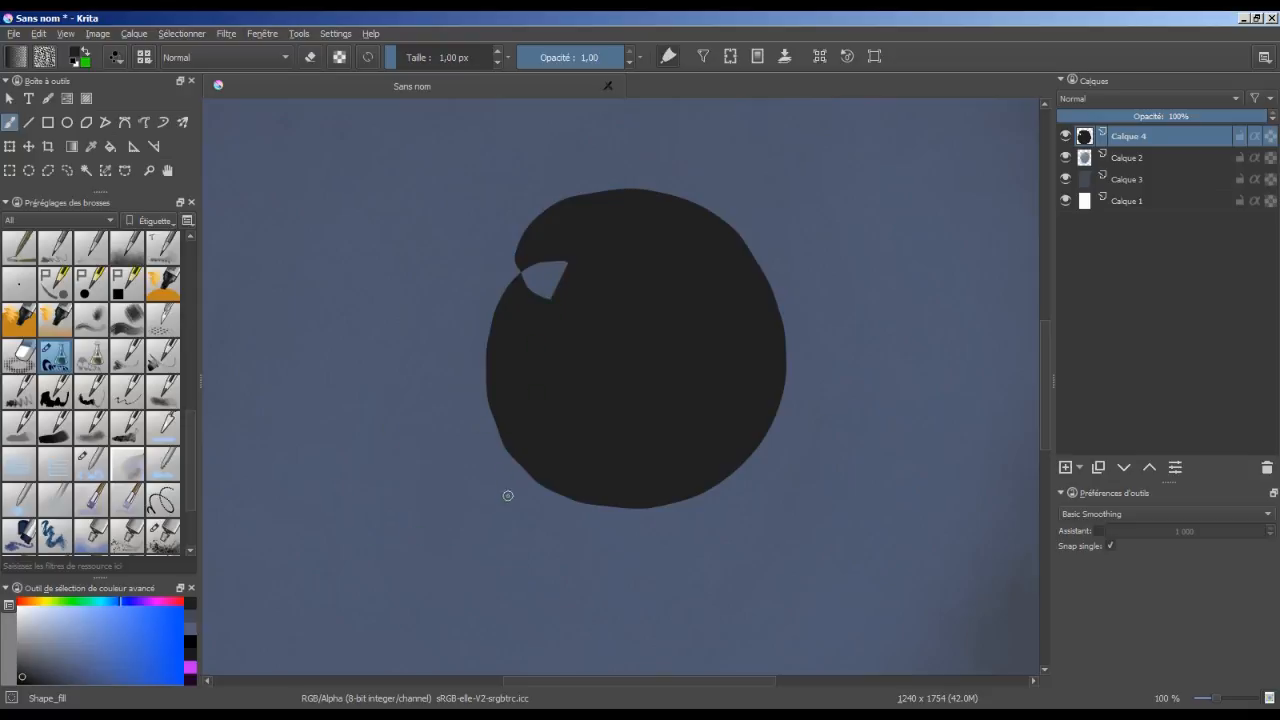
mouse_move(518, 290)
left_mouse_down()
mouse_move(581, 248)
mouse_move(540, 324)
left_mouse_up()
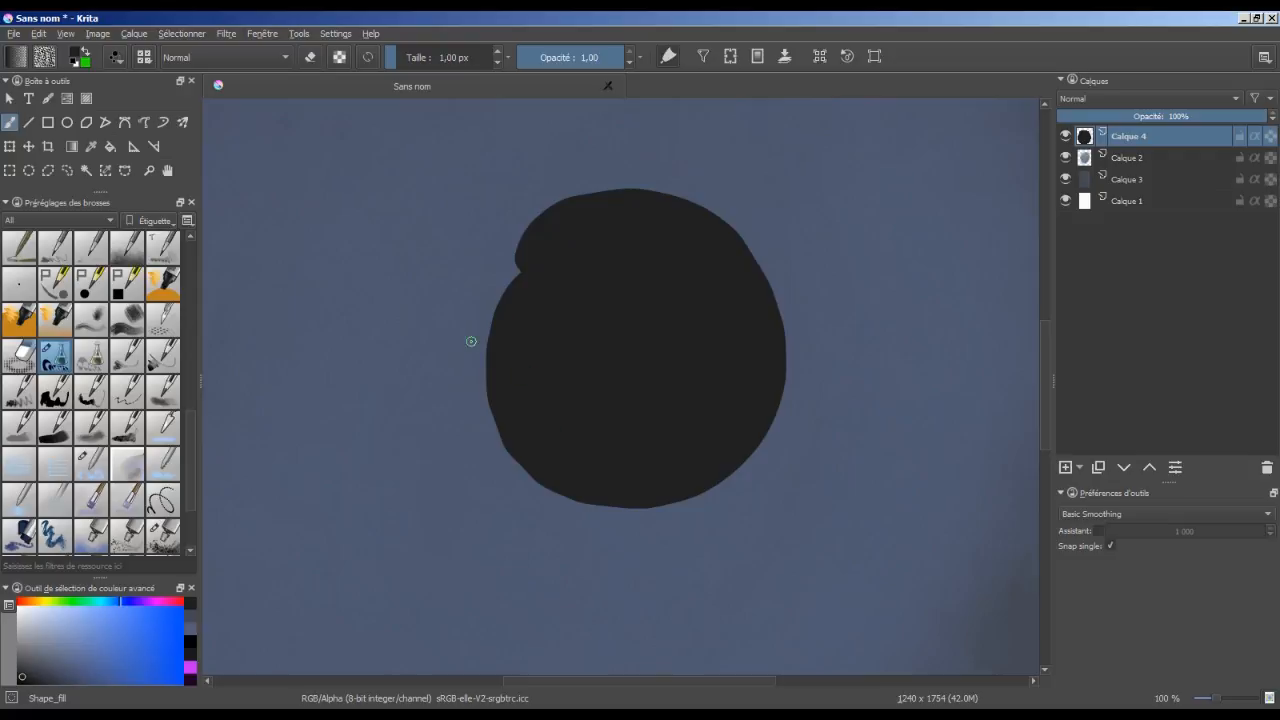
mouse_move(473, 351)
left_mouse_down()
mouse_move(470, 246)
mouse_move(548, 206)
left_mouse_up()
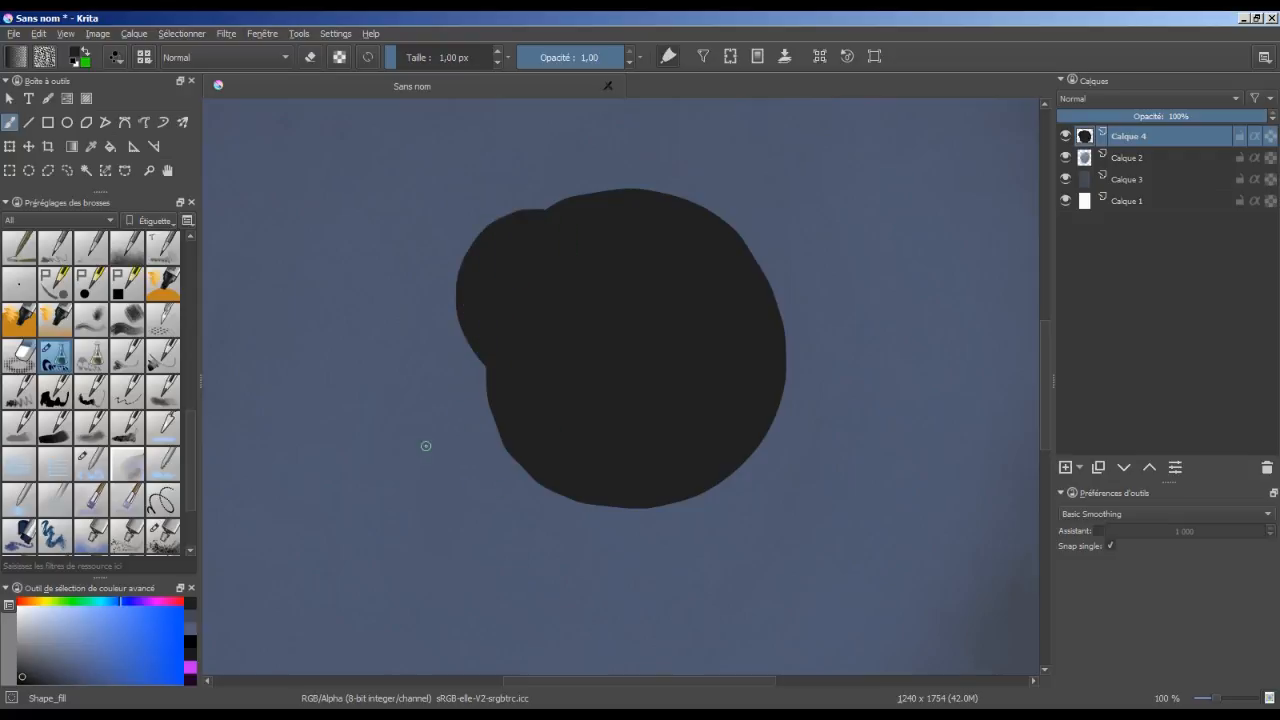
mouse_move(405, 485)
left_mouse_down()
mouse_move(429, 432)
mouse_move(468, 467)
left_mouse_up()
mouse_move(403, 601)
left_mouse_down()
mouse_move(468, 527)
mouse_move(522, 582)
left_mouse_up()
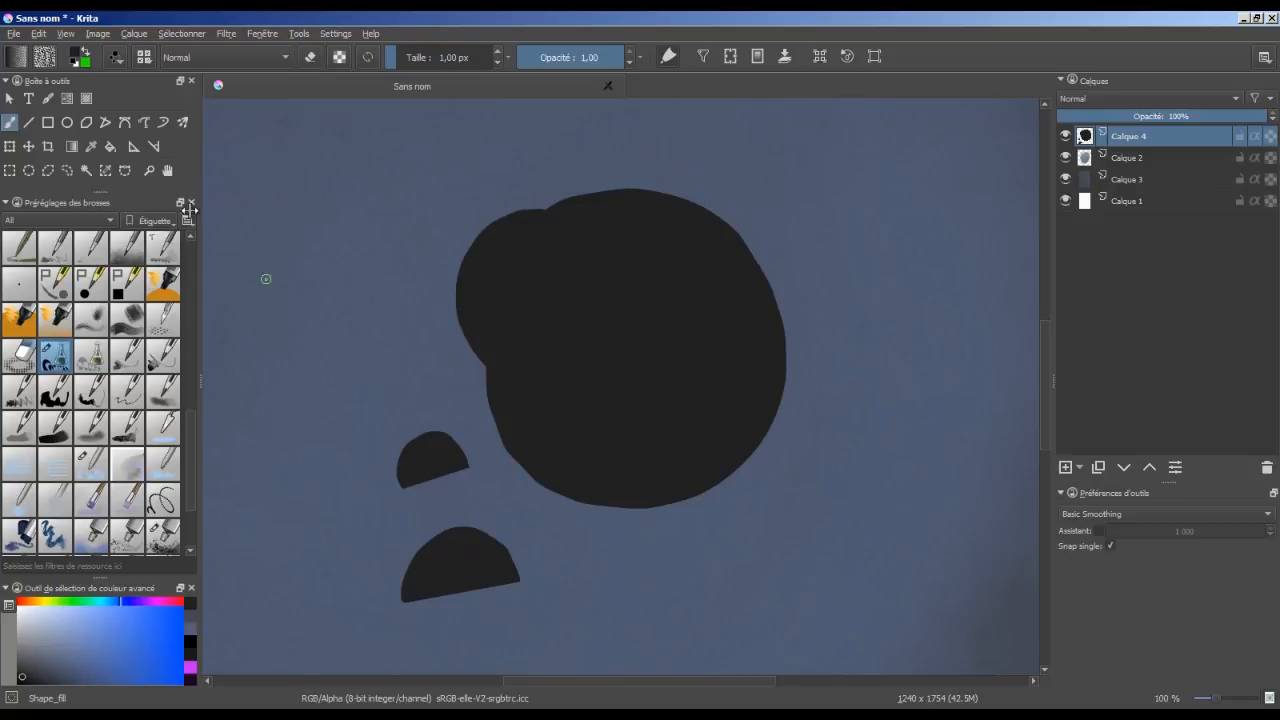
- Draw two filled half-discs with the Dynamic Brush, one on each side of the large shape, then return to the Freehand Brush
left_click(163, 124)
mouse_move(287, 450)
left_mouse_down()
mouse_move(284, 413)
mouse_move(306, 382)
mouse_move(346, 374)
mouse_move(400, 406)
left_mouse_up()
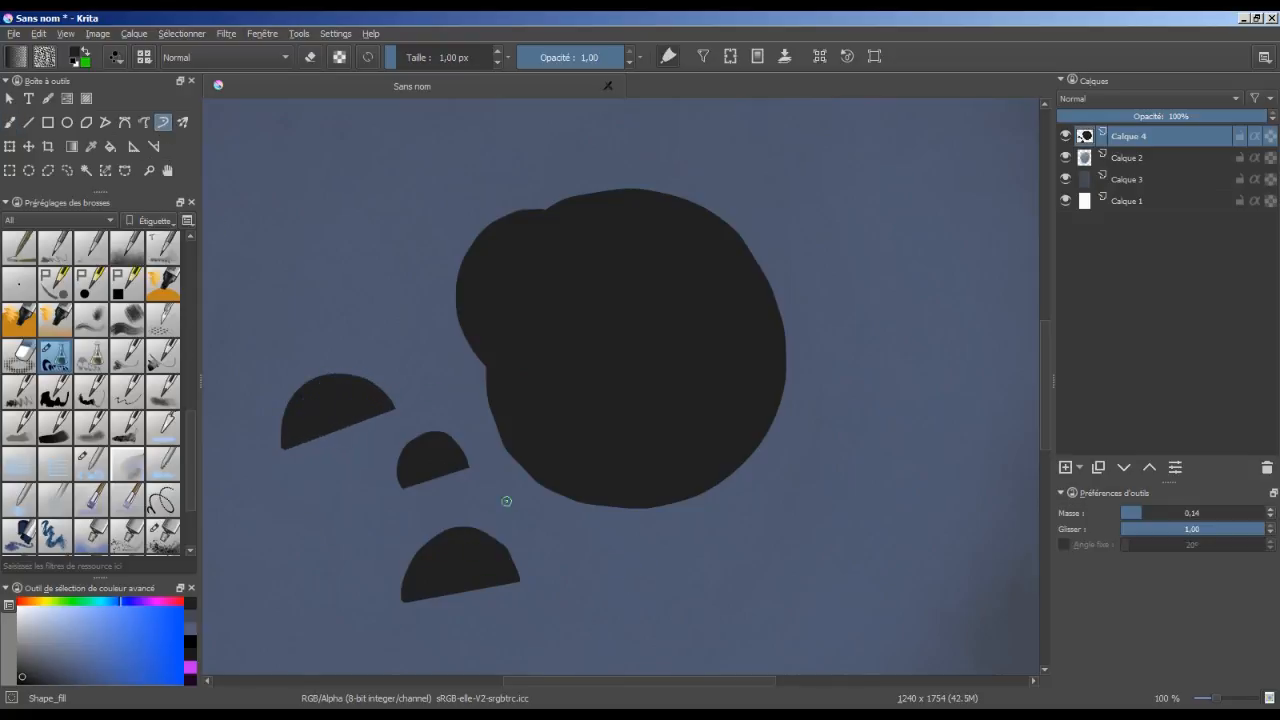
mouse_move(752, 548)
left_mouse_down()
mouse_move(757, 534)
mouse_move(837, 514)
mouse_move(871, 563)
mouse_move(870, 593)
left_mouse_up()
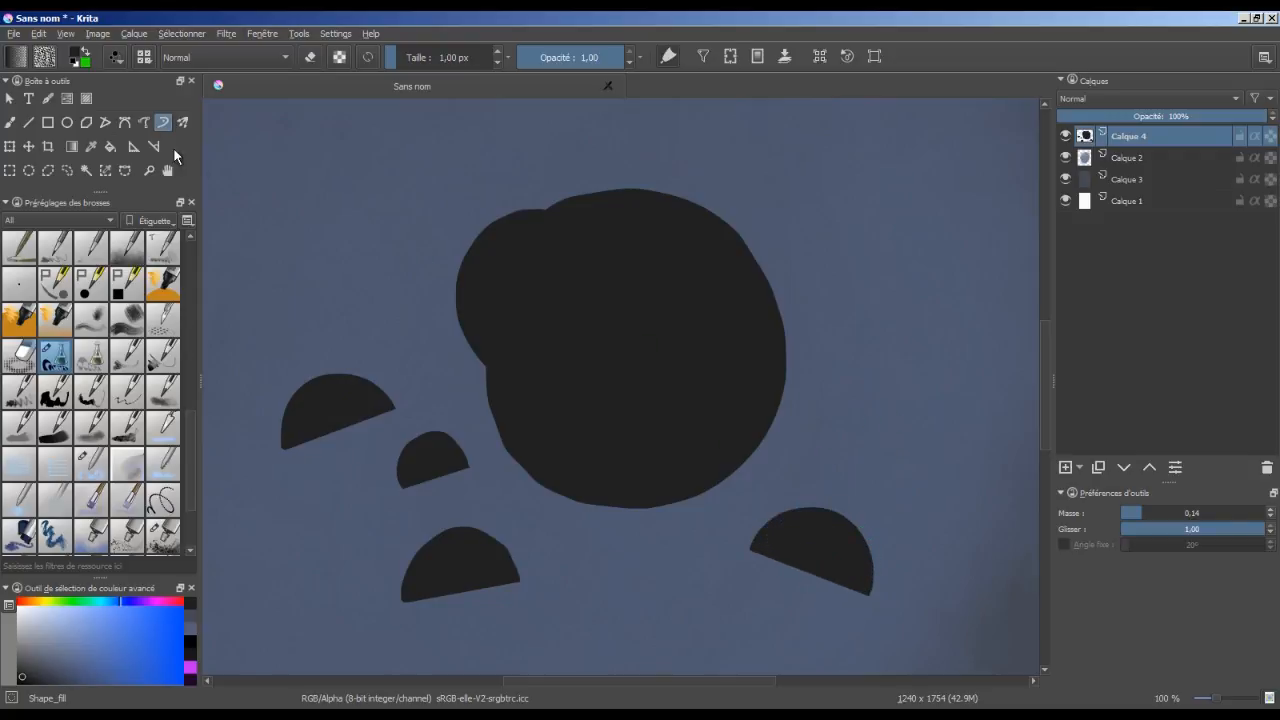
left_click(10, 123)
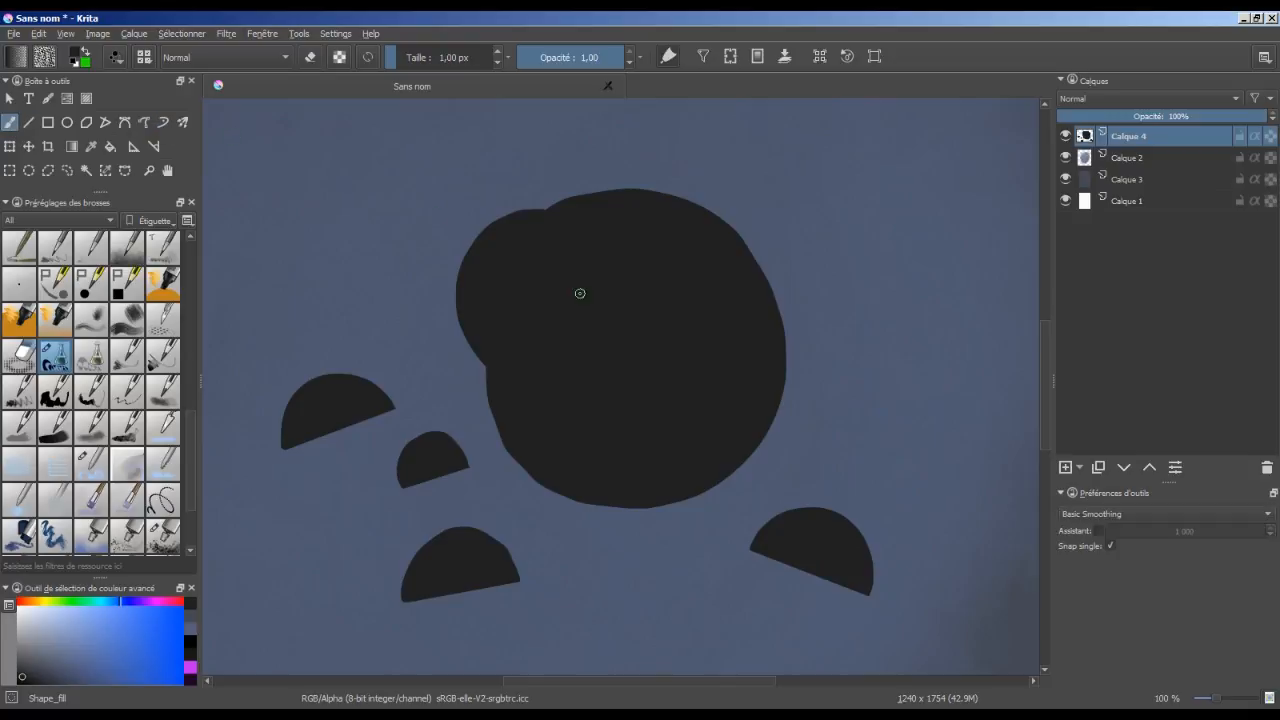